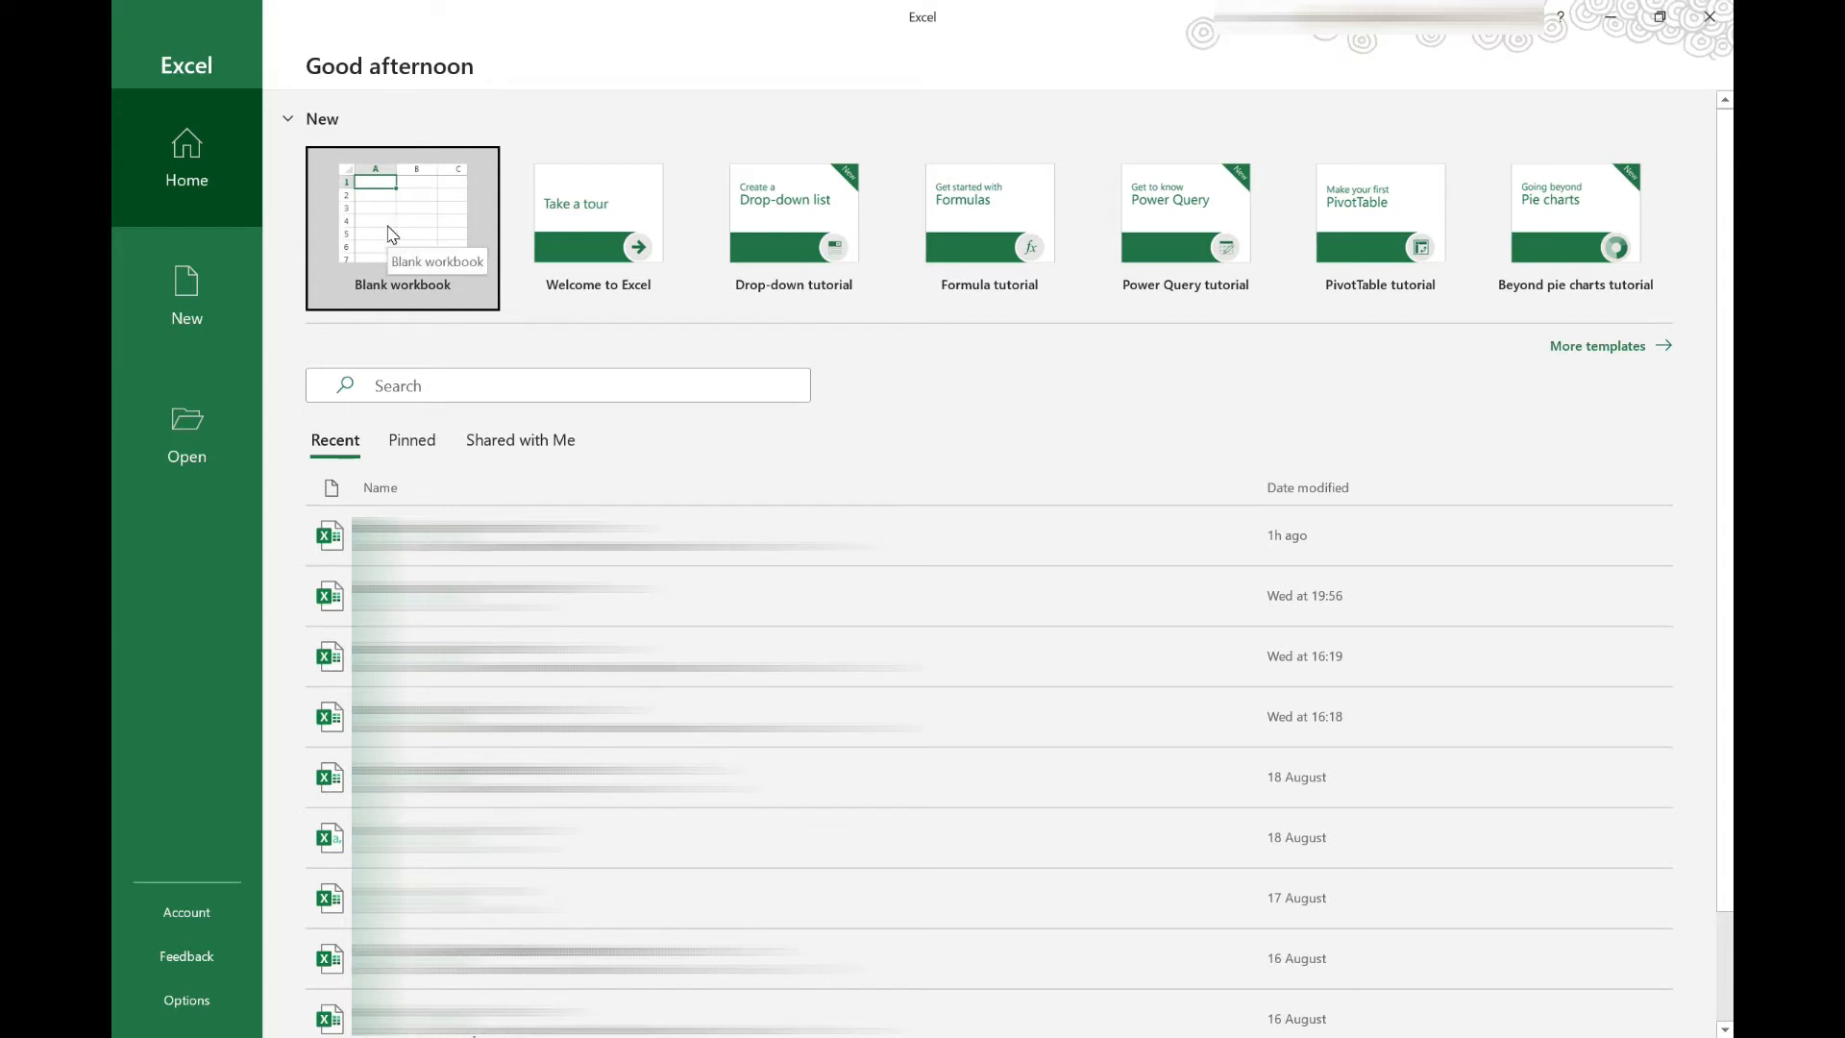
Look over the new-workbook templates and create a blank workbook.
{"action": "left_click", "coordinate": [175, 298]}
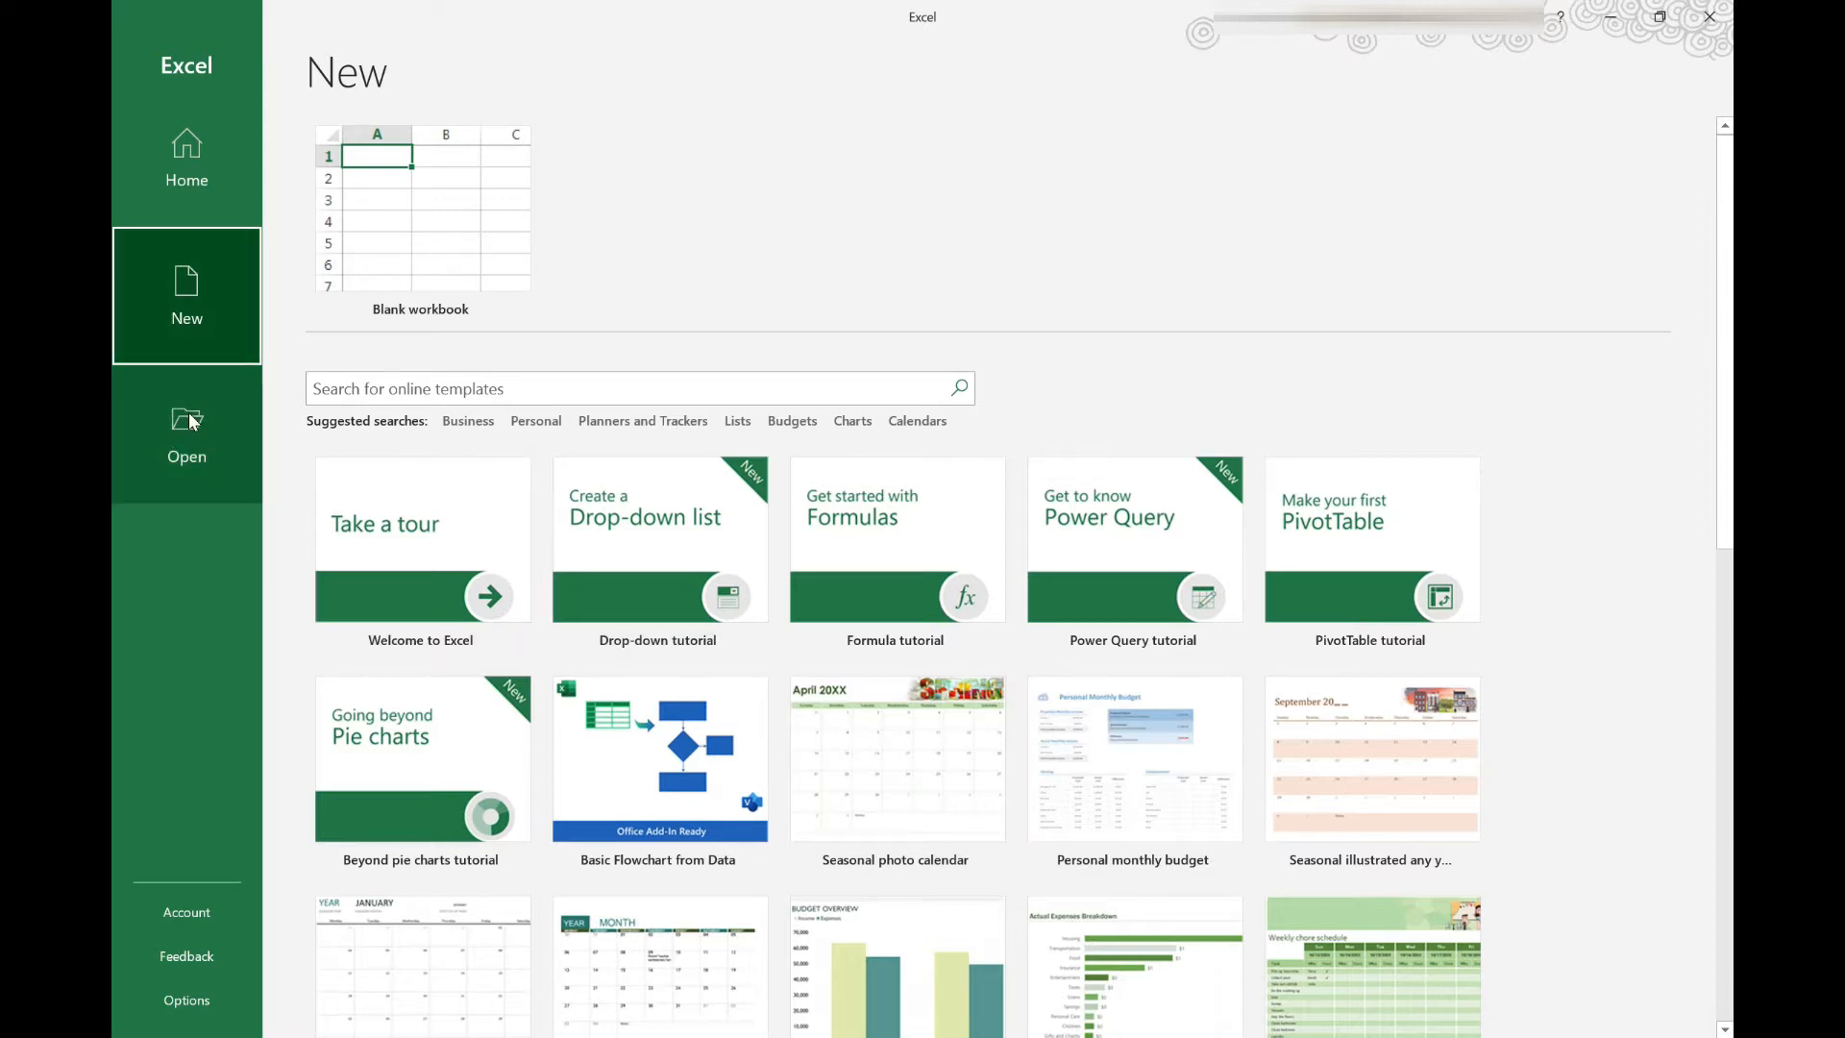
{"action": "left_click", "coordinate": [200, 179]}
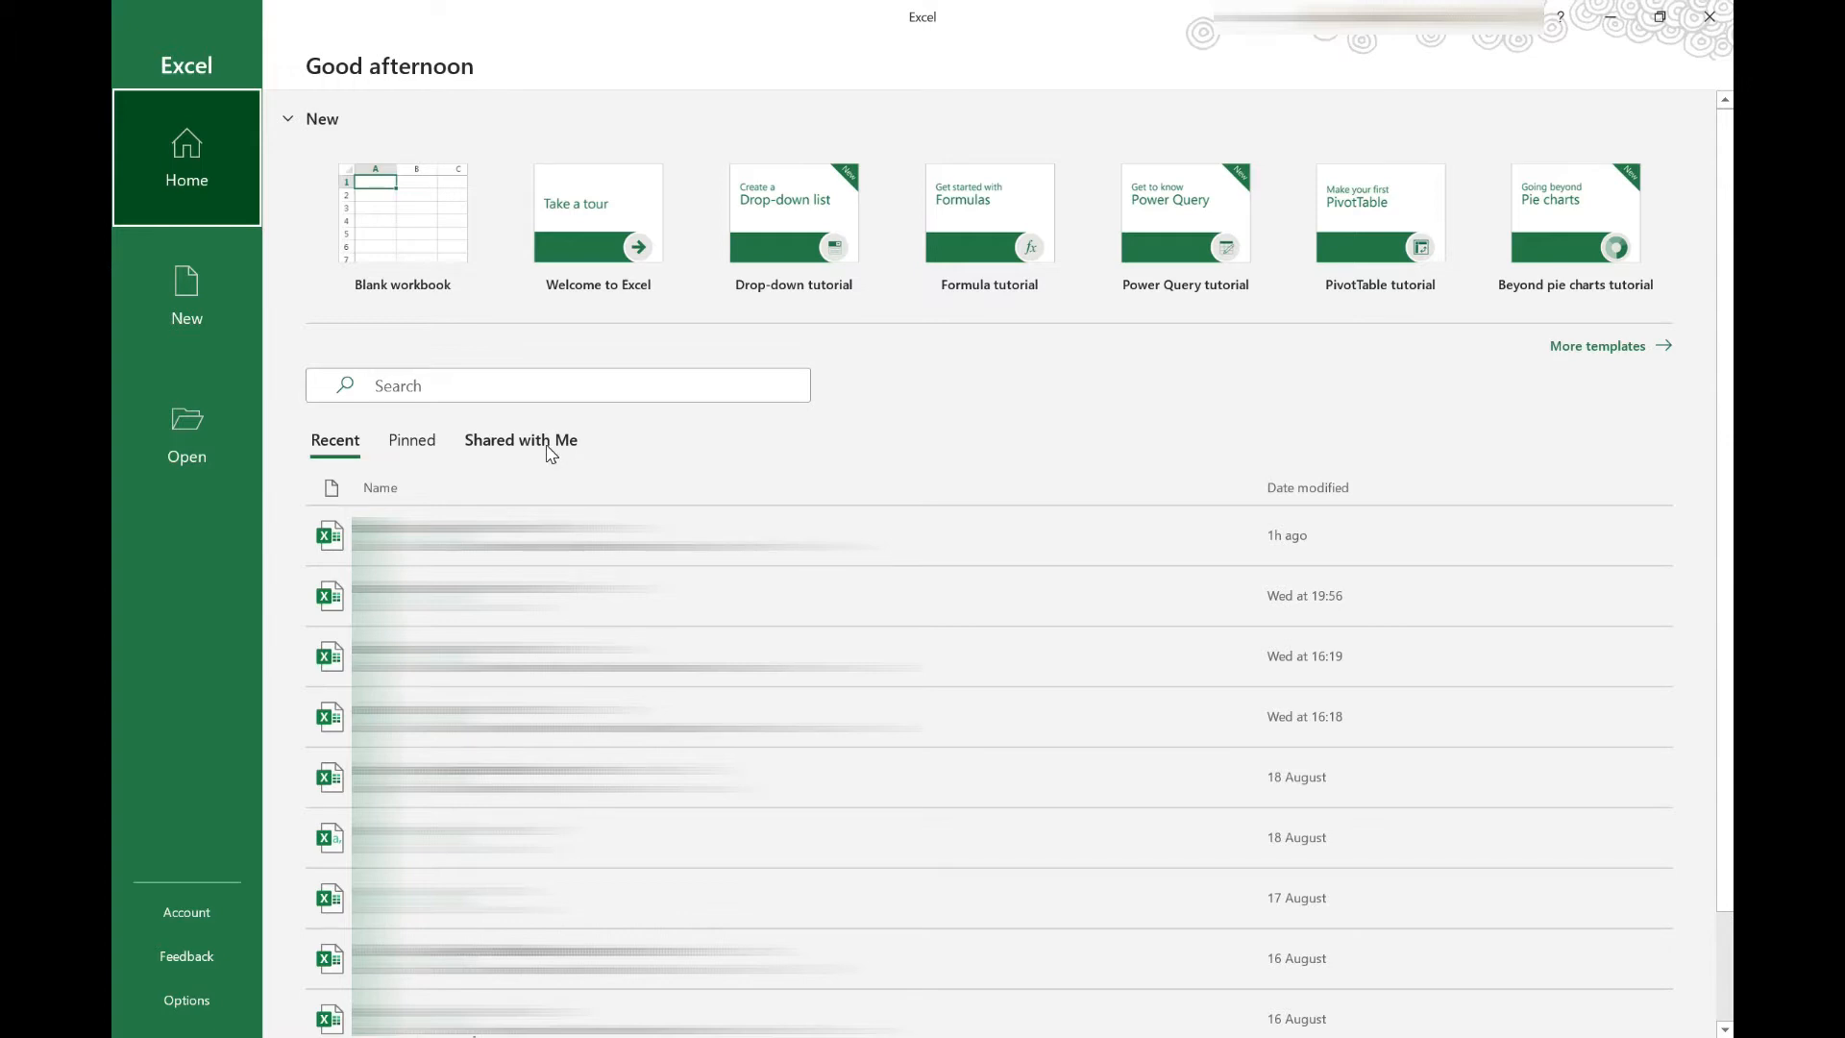
{"action": "left_click", "coordinate": [427, 238]}
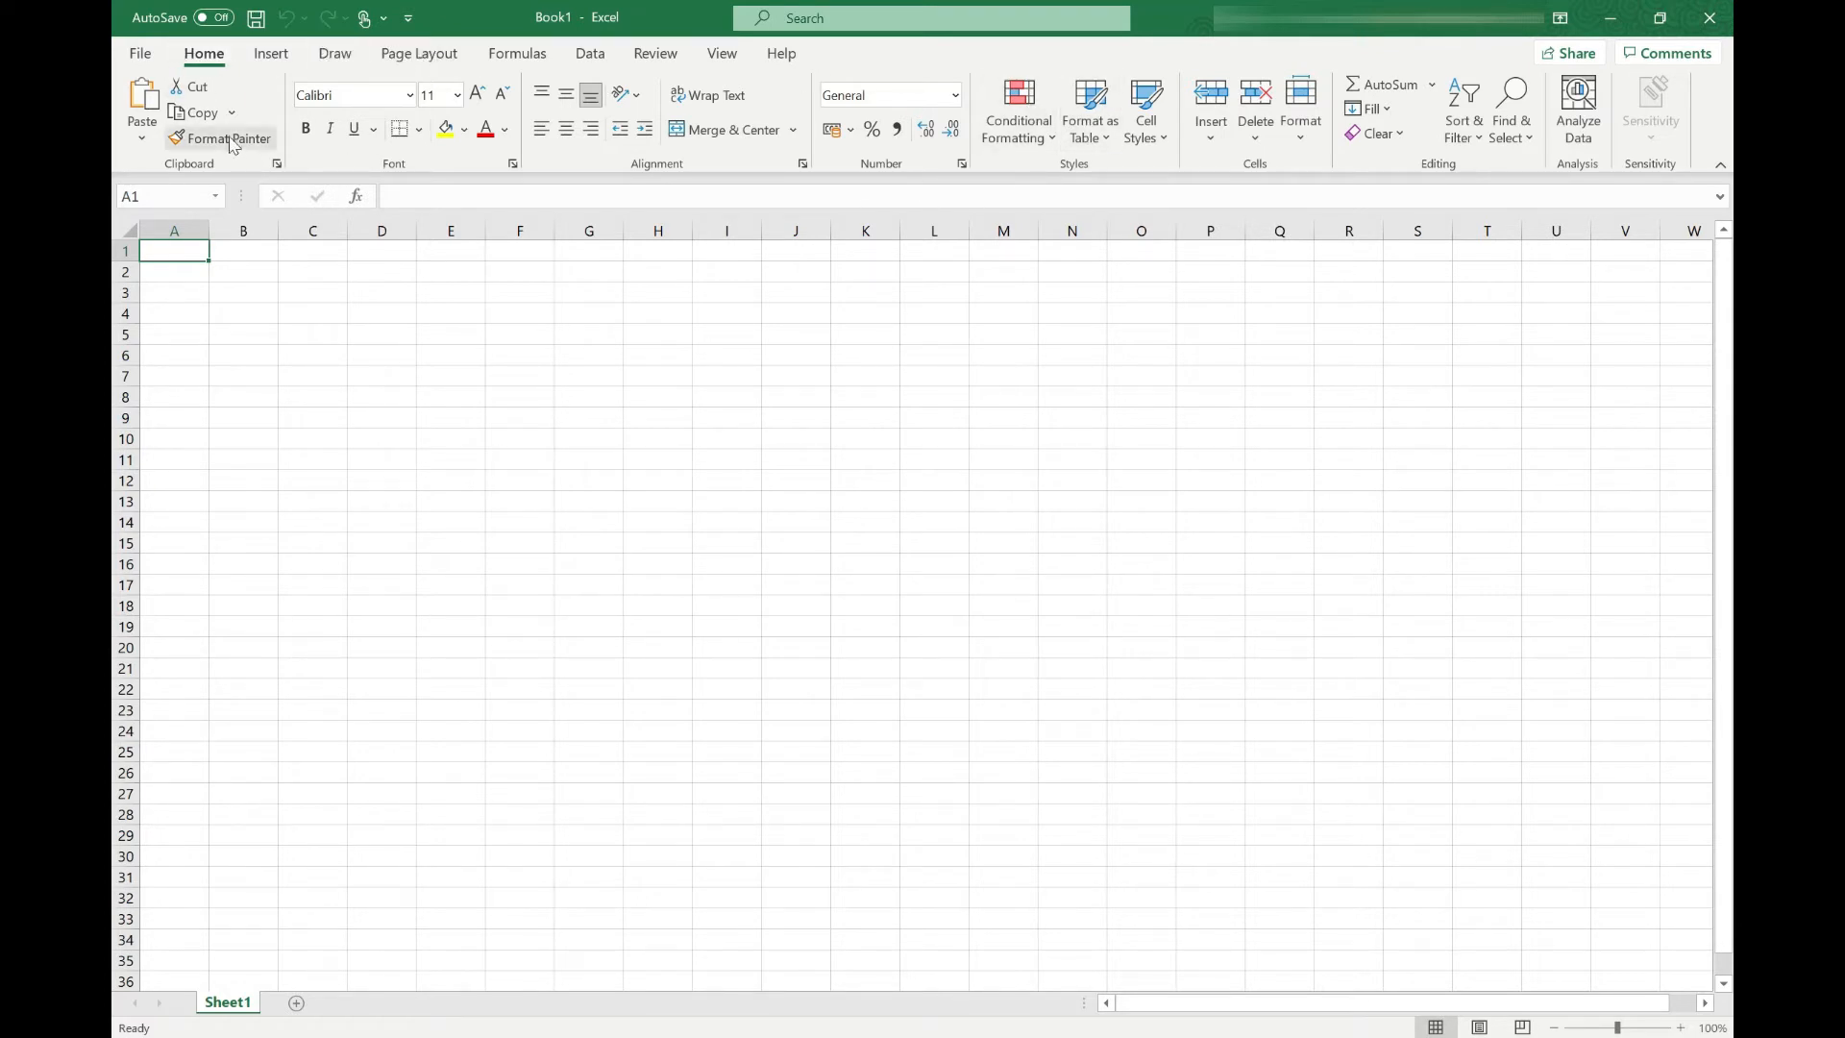
{"action": "left_click", "coordinate": [269, 58]}
{"action": "left_click", "coordinate": [338, 58]}
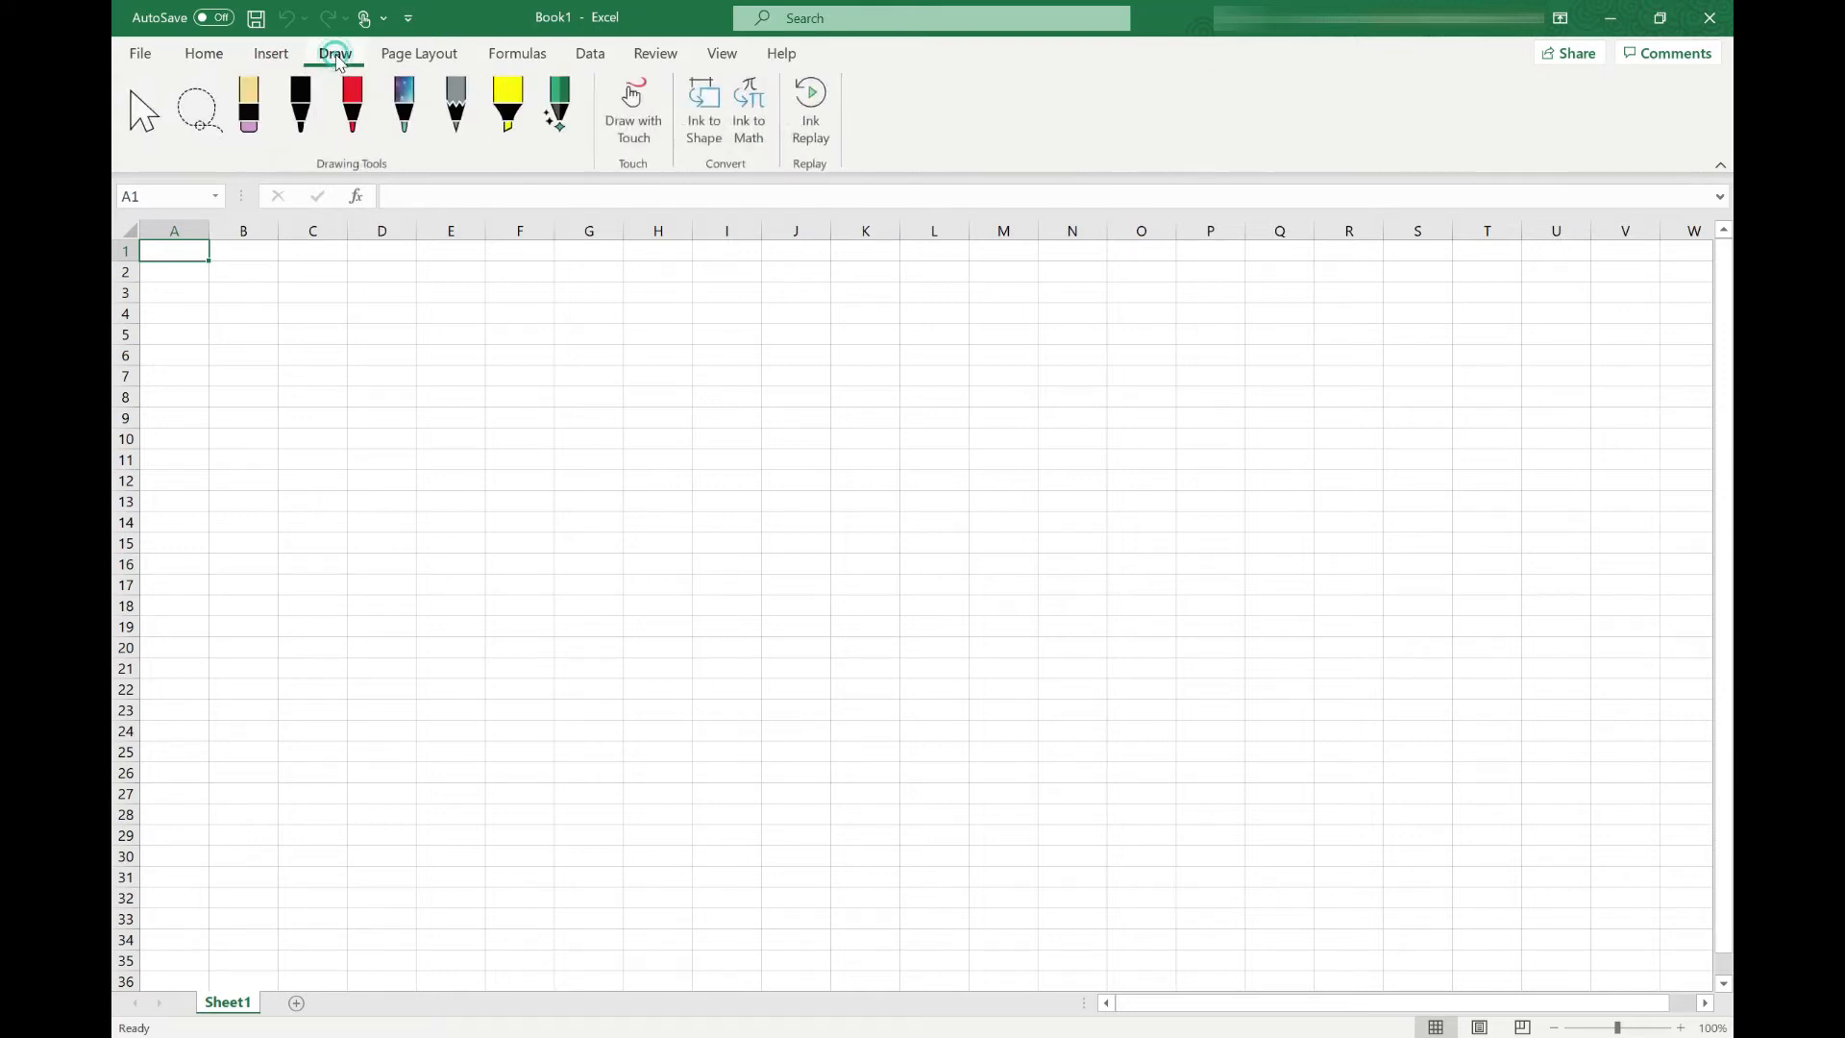
{"action": "left_click", "coordinate": [413, 60]}
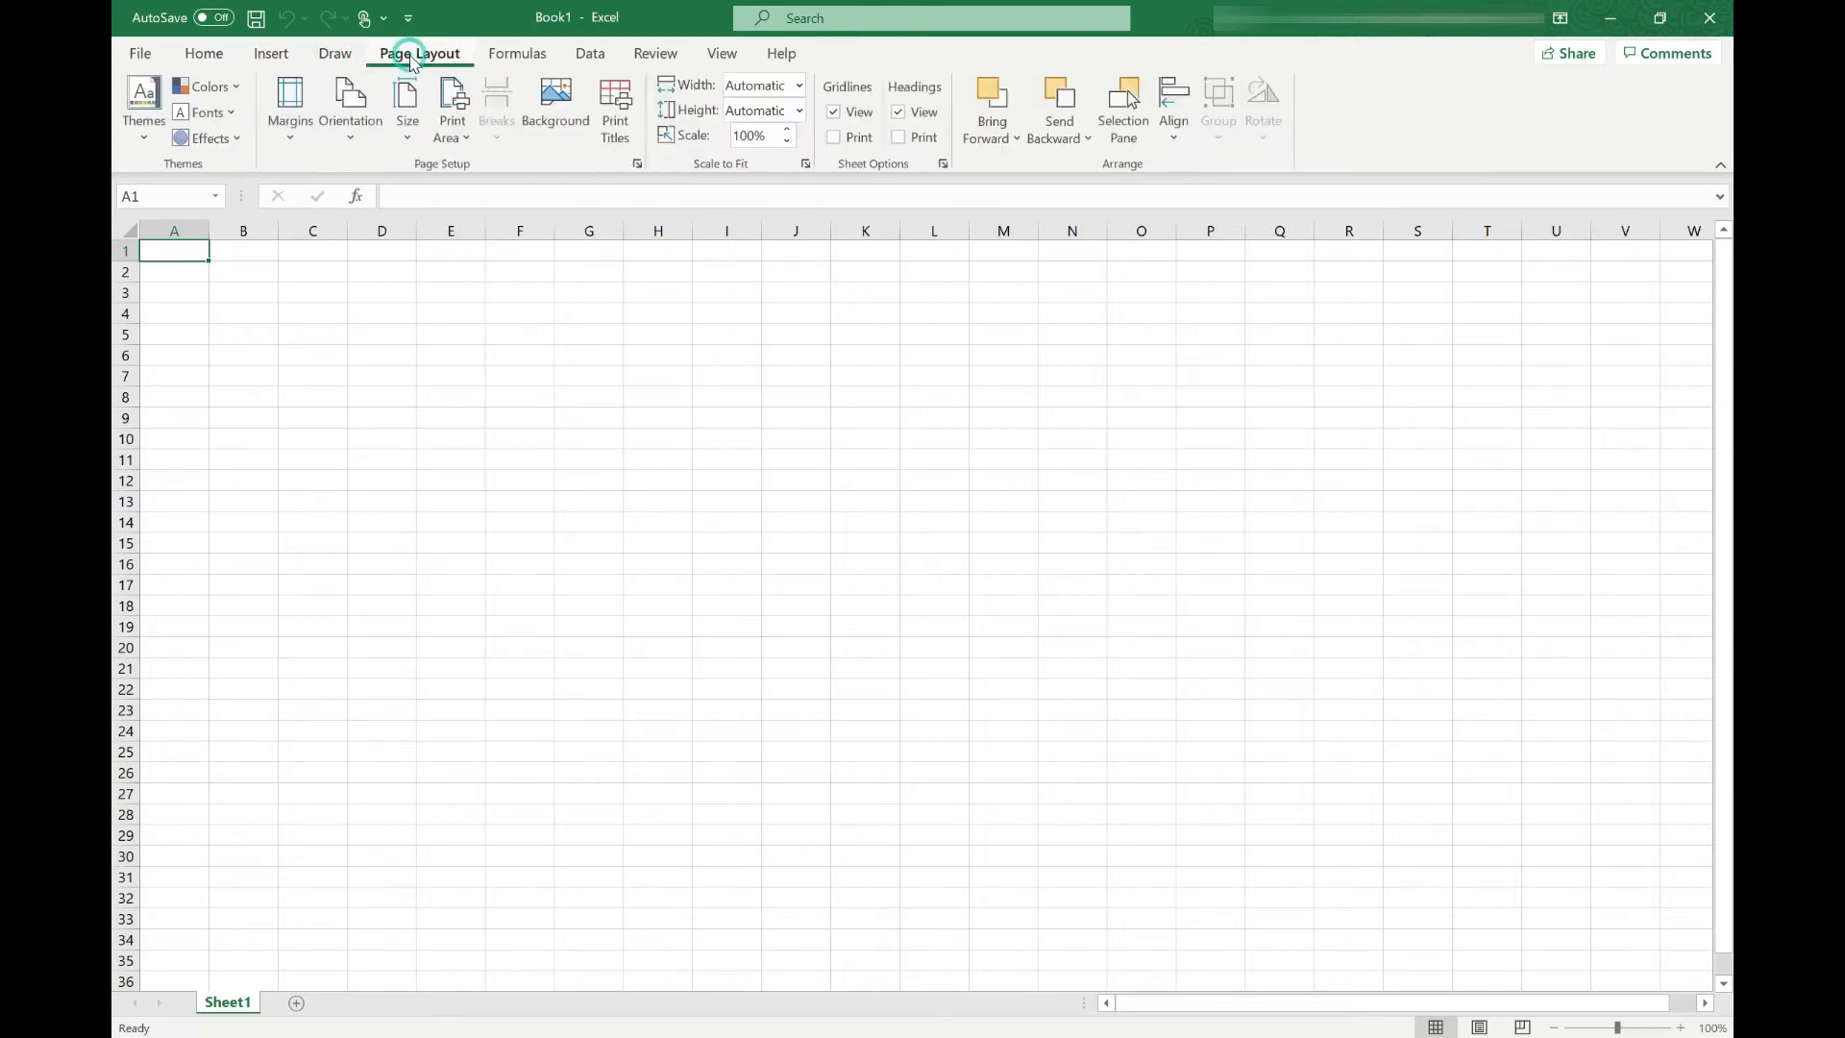
{"action": "left_click", "coordinate": [516, 63]}
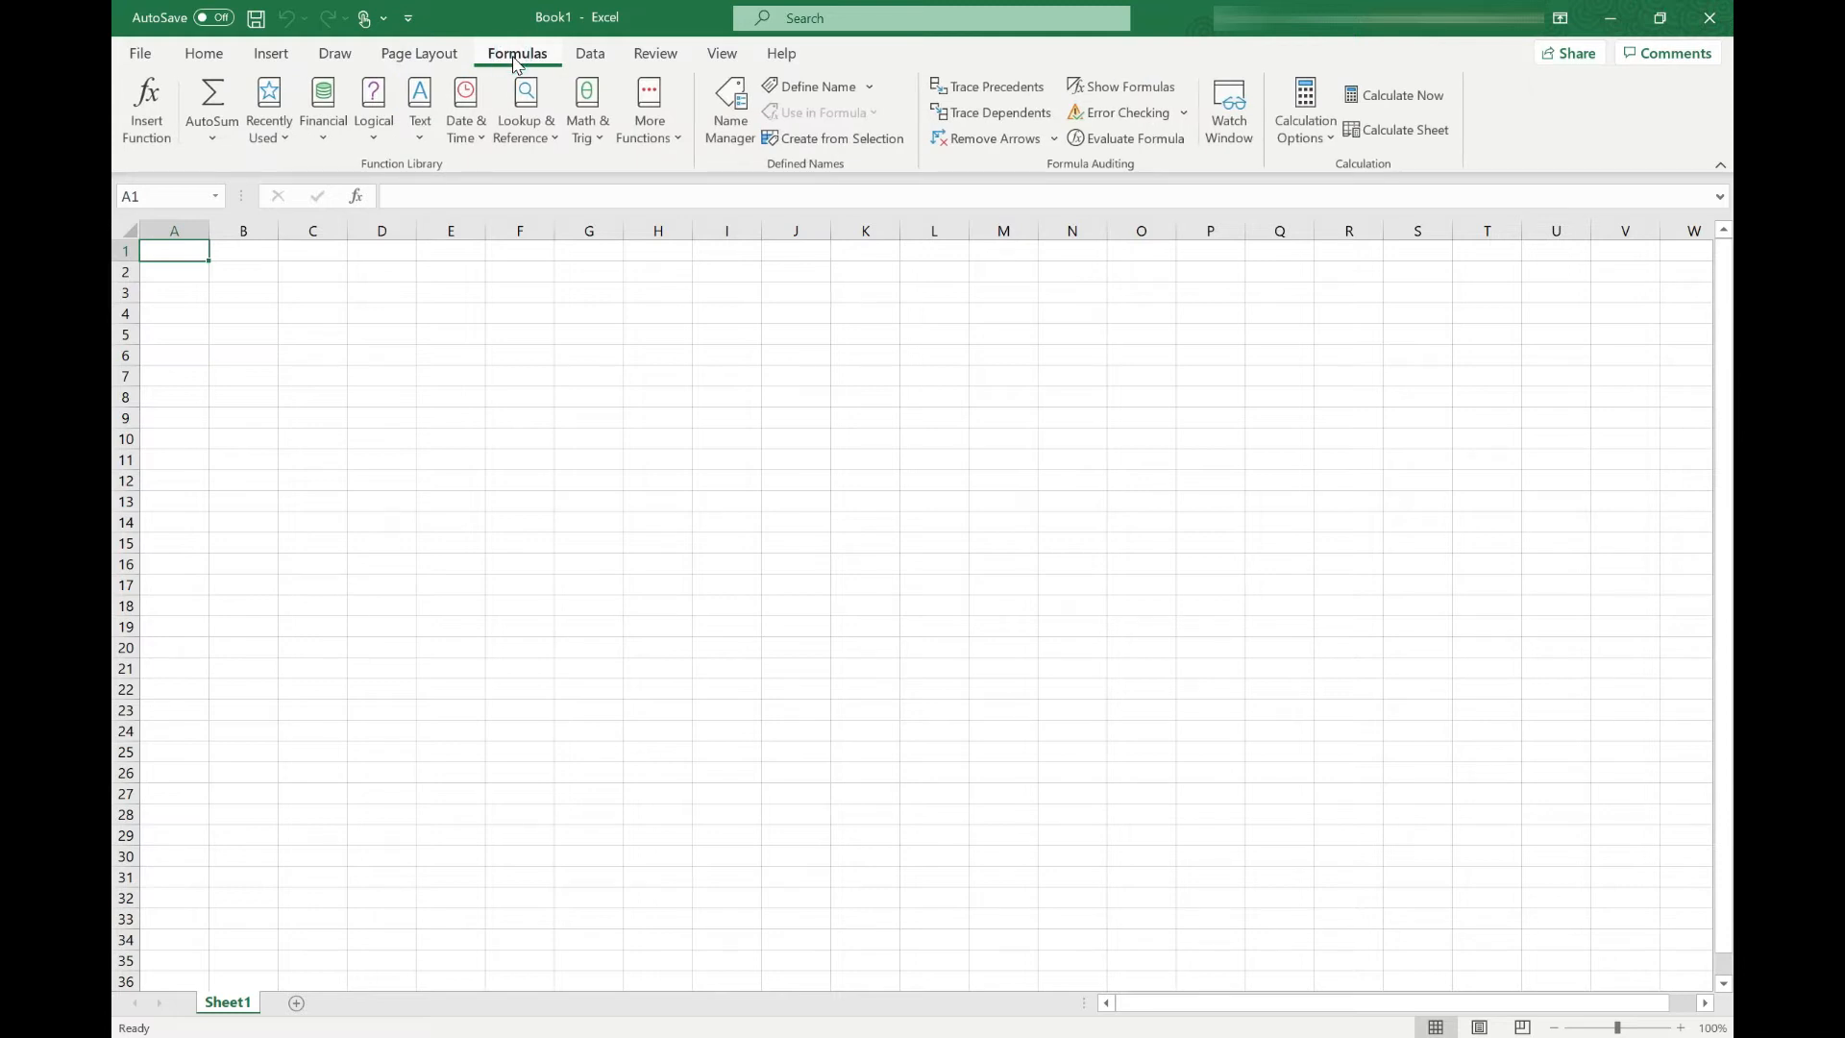
{"action": "left_click", "coordinate": [584, 57]}
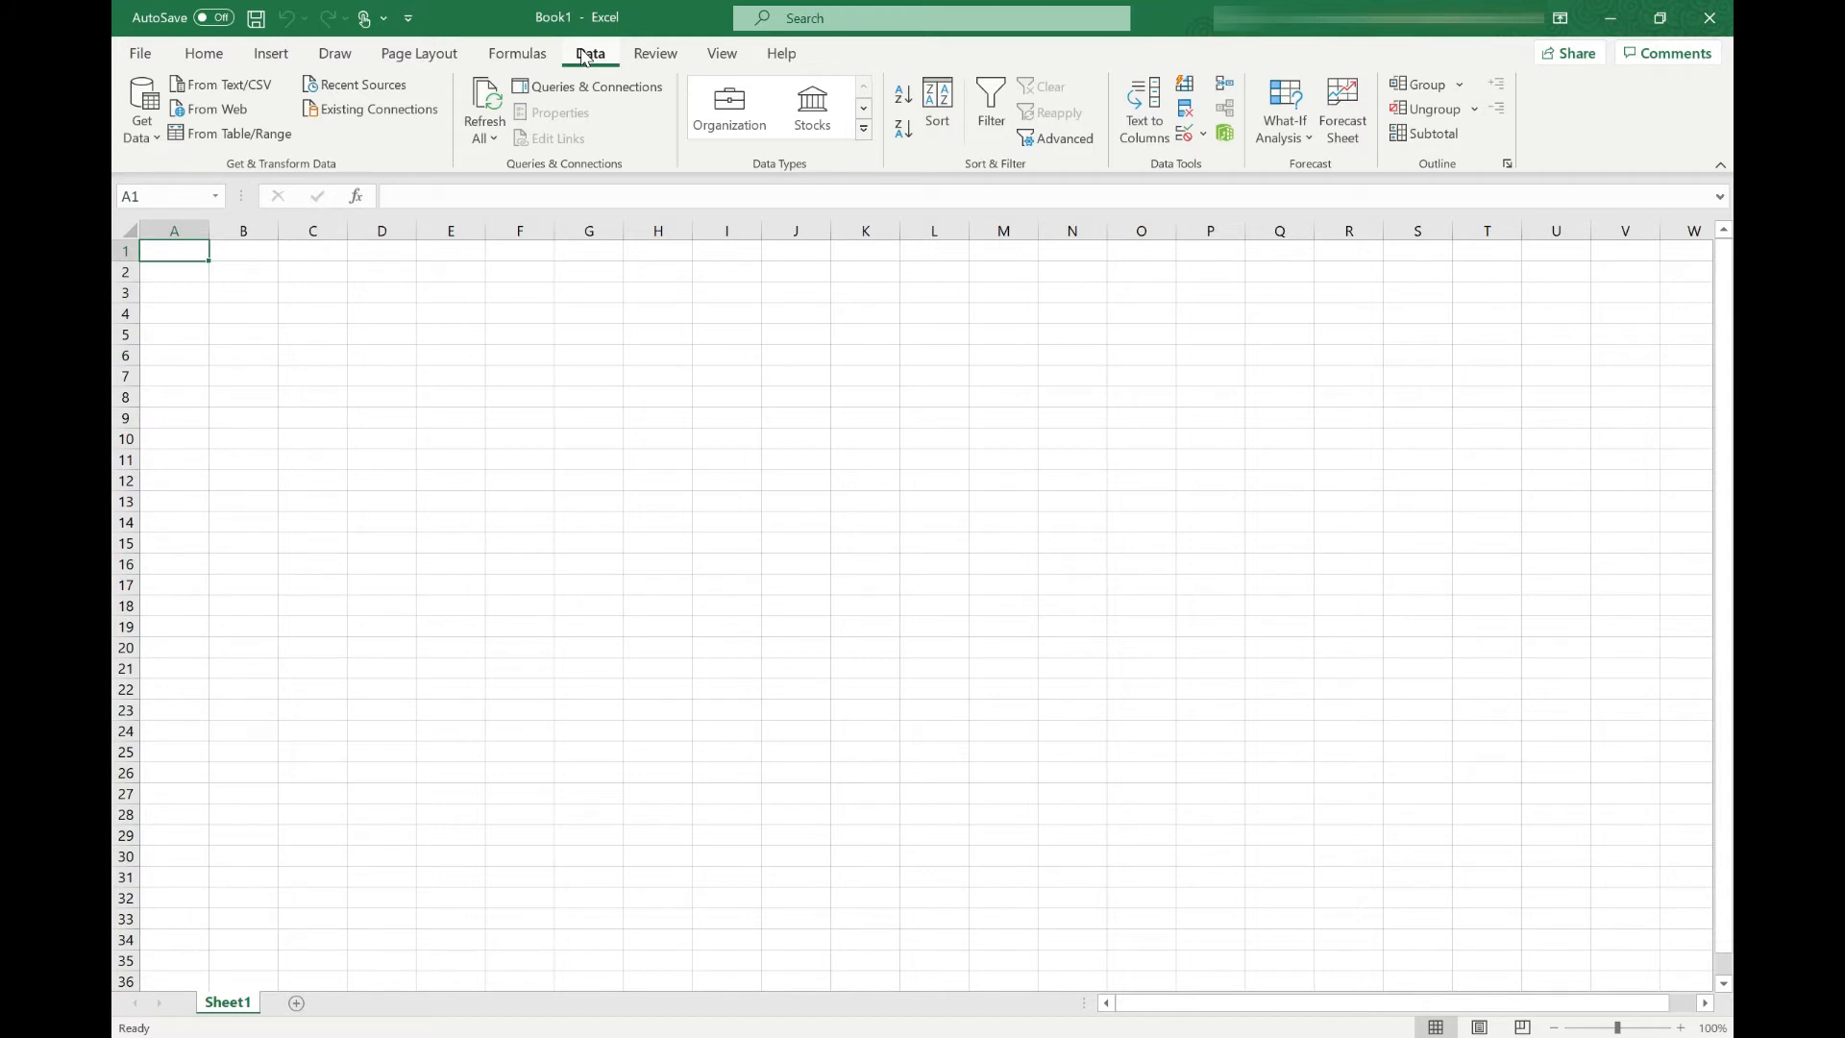
{"action": "left_click", "coordinate": [203, 56]}
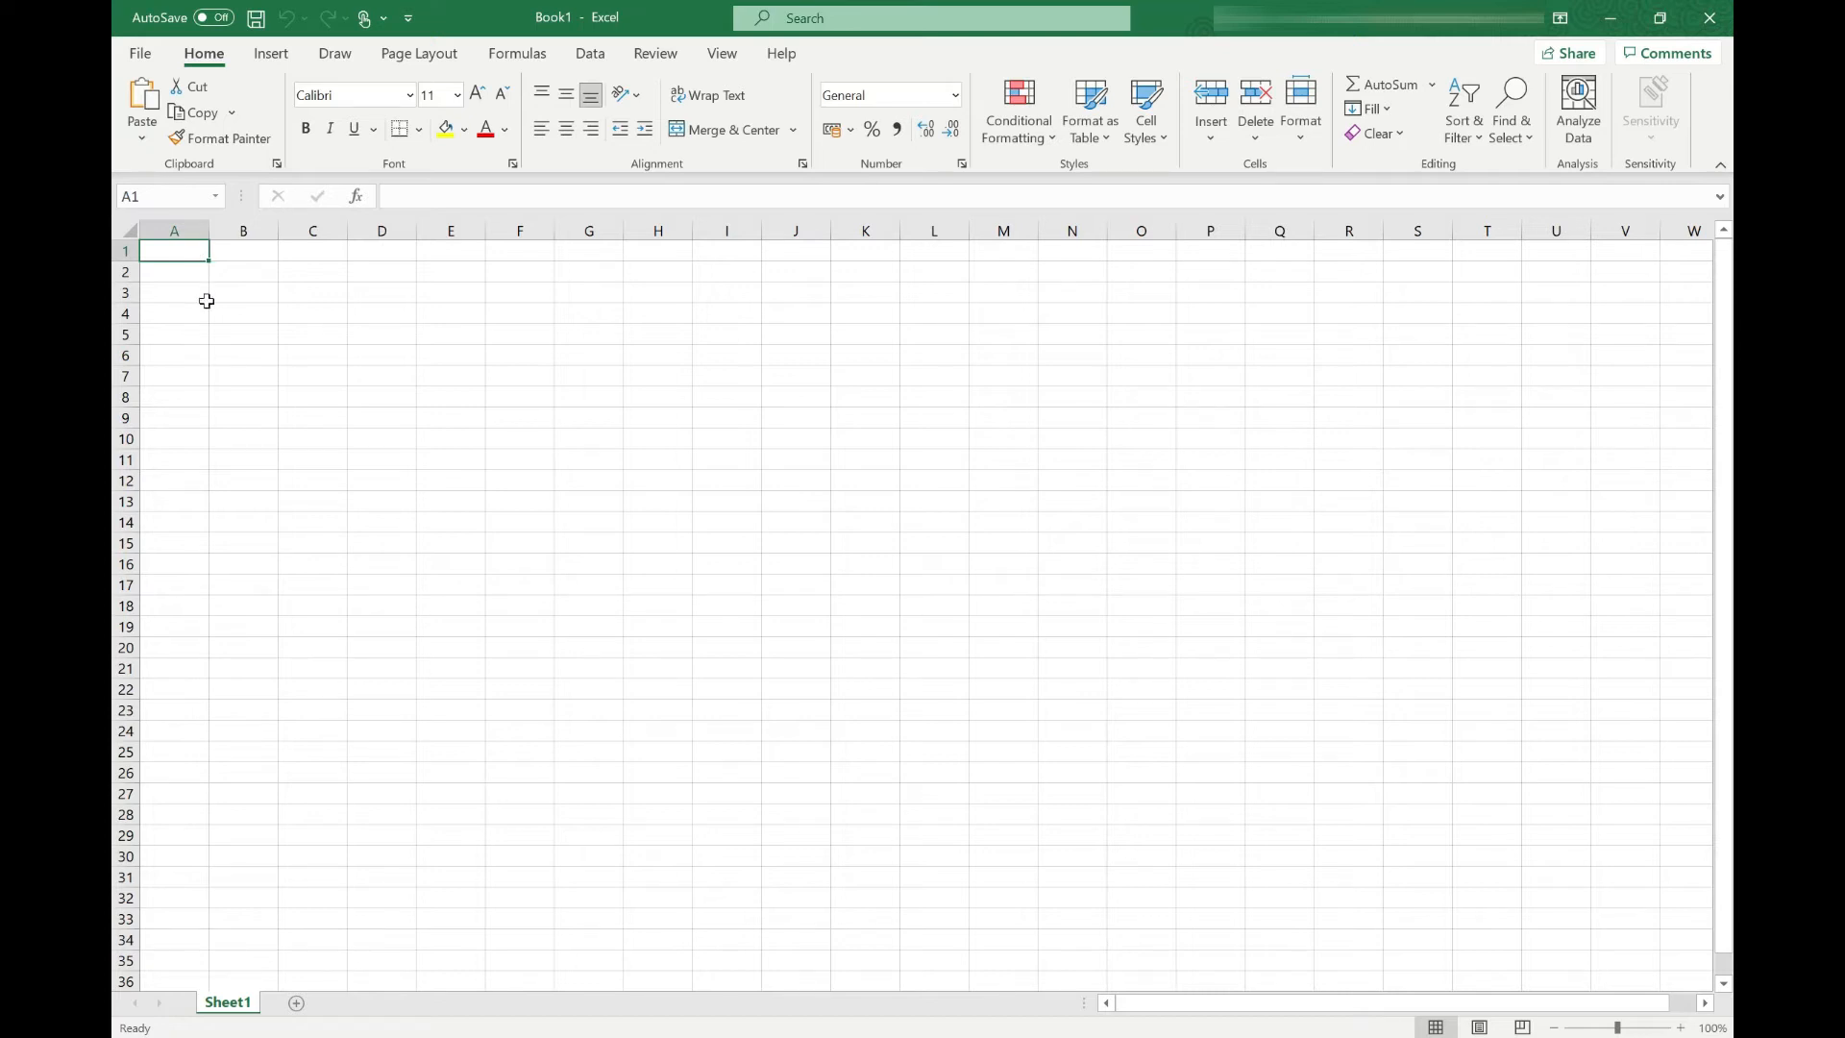
Enter the text Test in cell A1 and the formula =1+2 in cell A2.
{"action": "type", "text": "Test"}
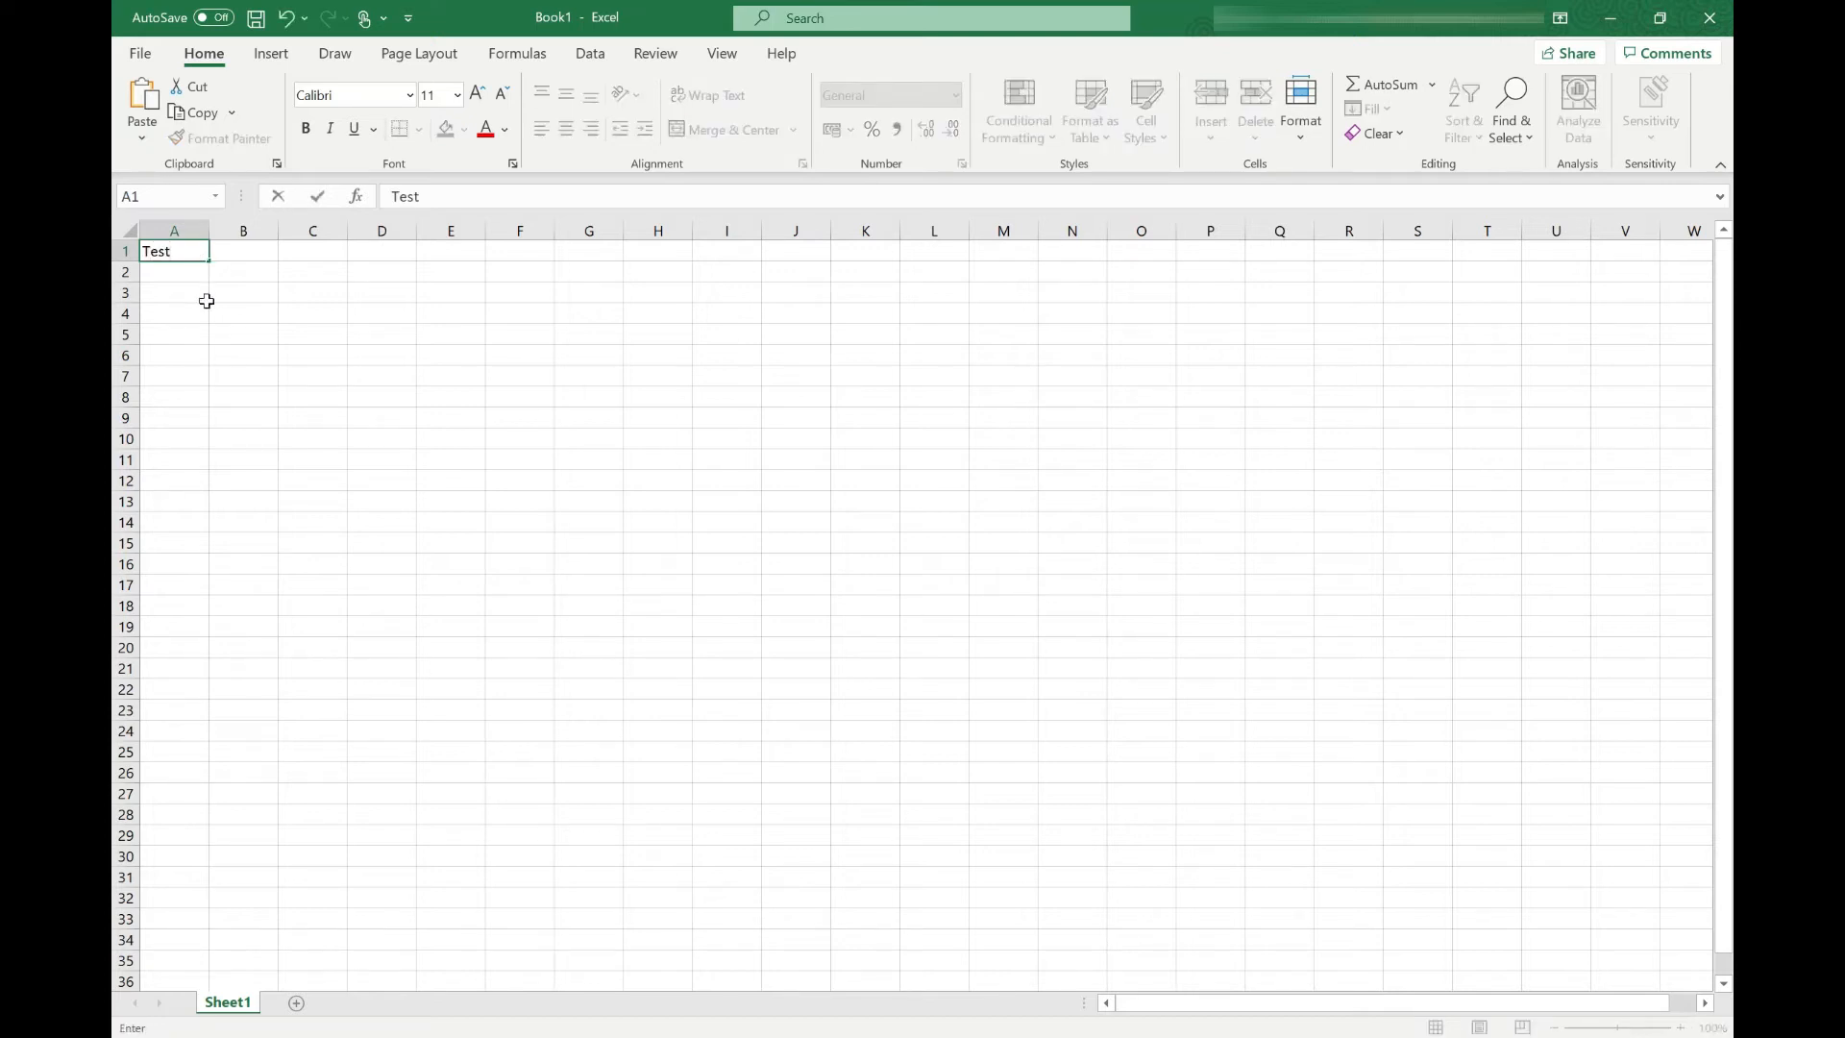
{"action": "key", "text": "Return"}
{"action": "left_click", "coordinate": [190, 250]}
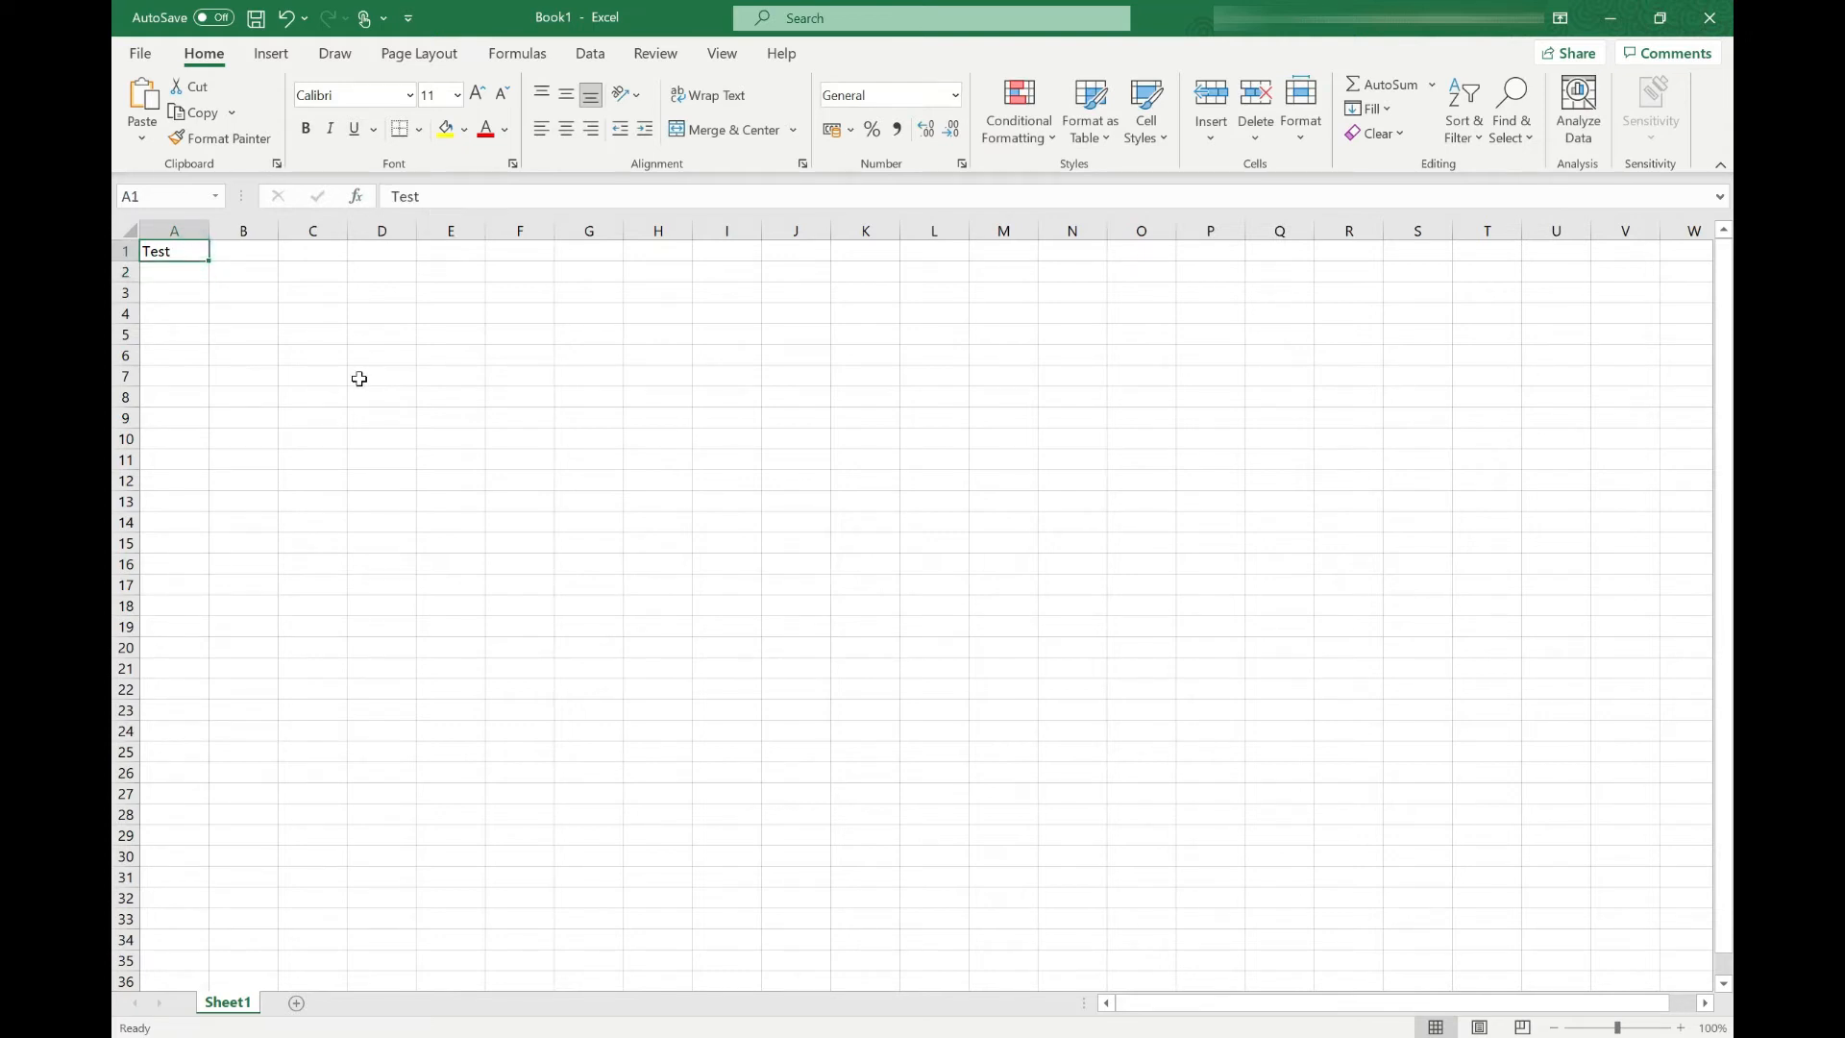
{"action": "left_click", "coordinate": [182, 275]}
{"action": "type", "text": "="}
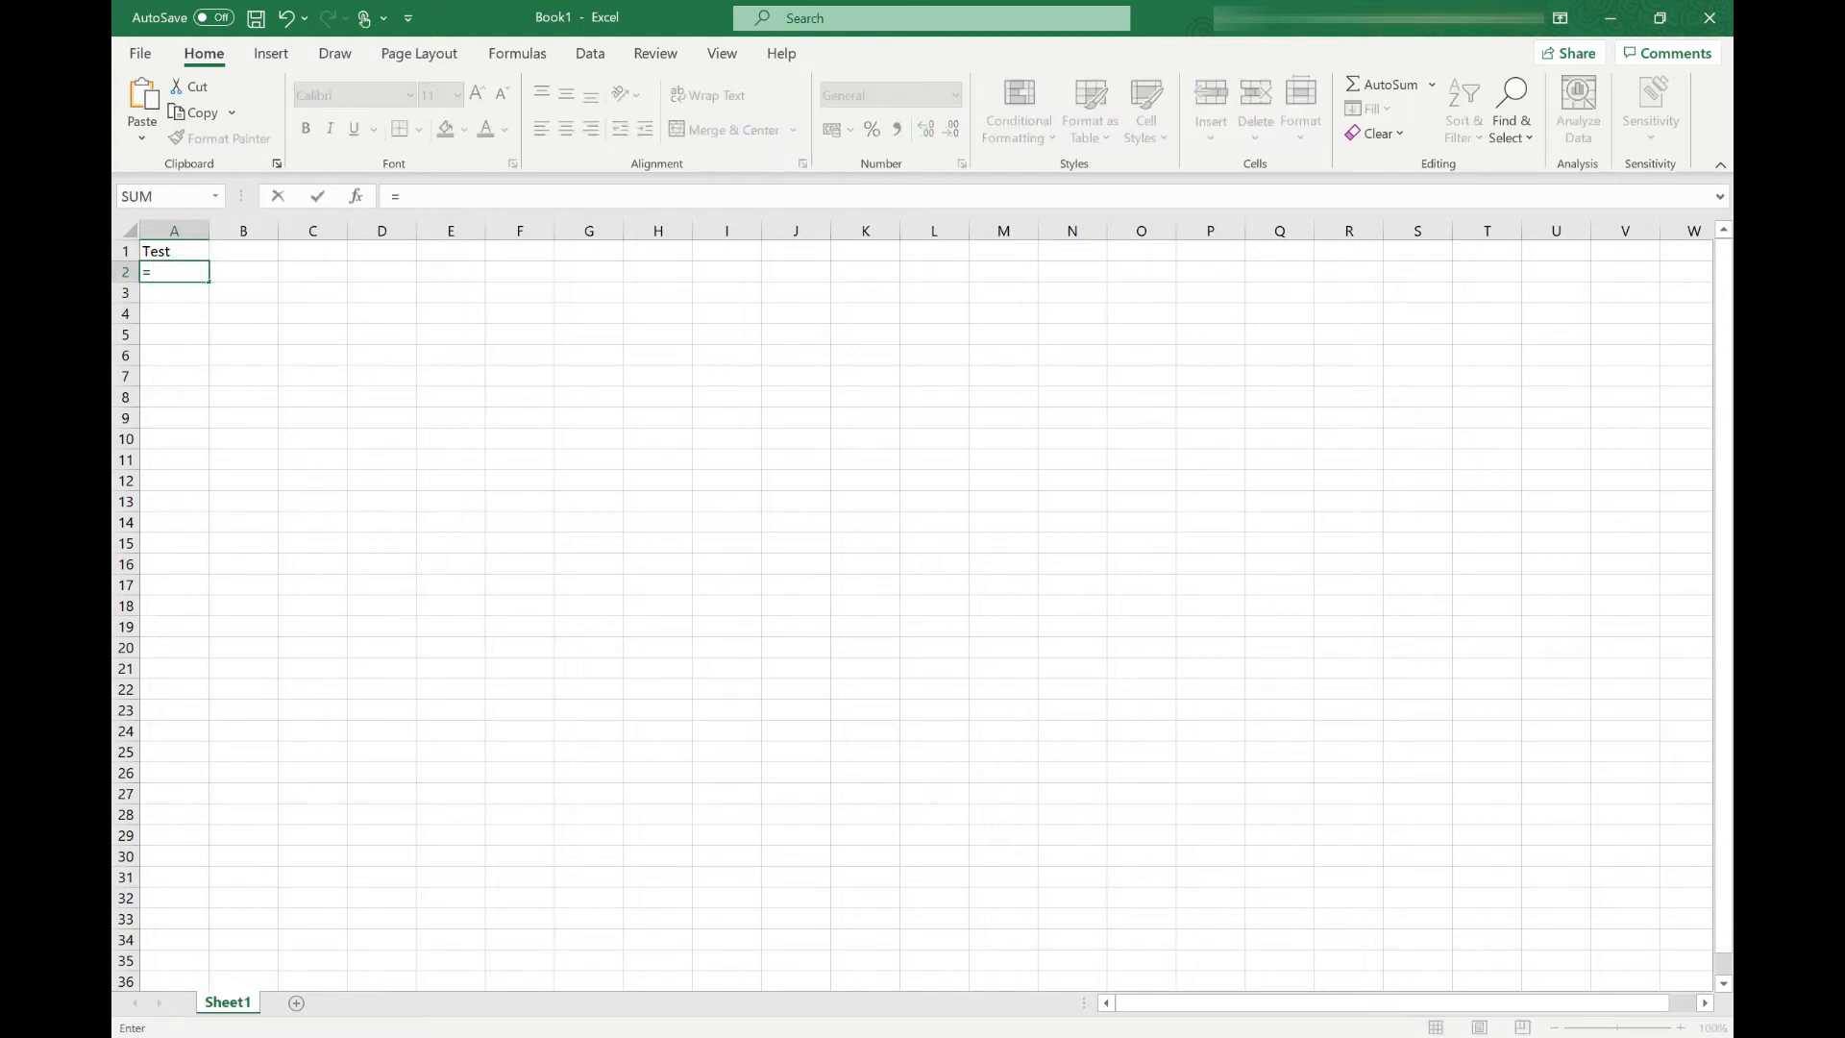
{"action": "type", "text": "1+2"}
{"action": "key", "text": "Return"}
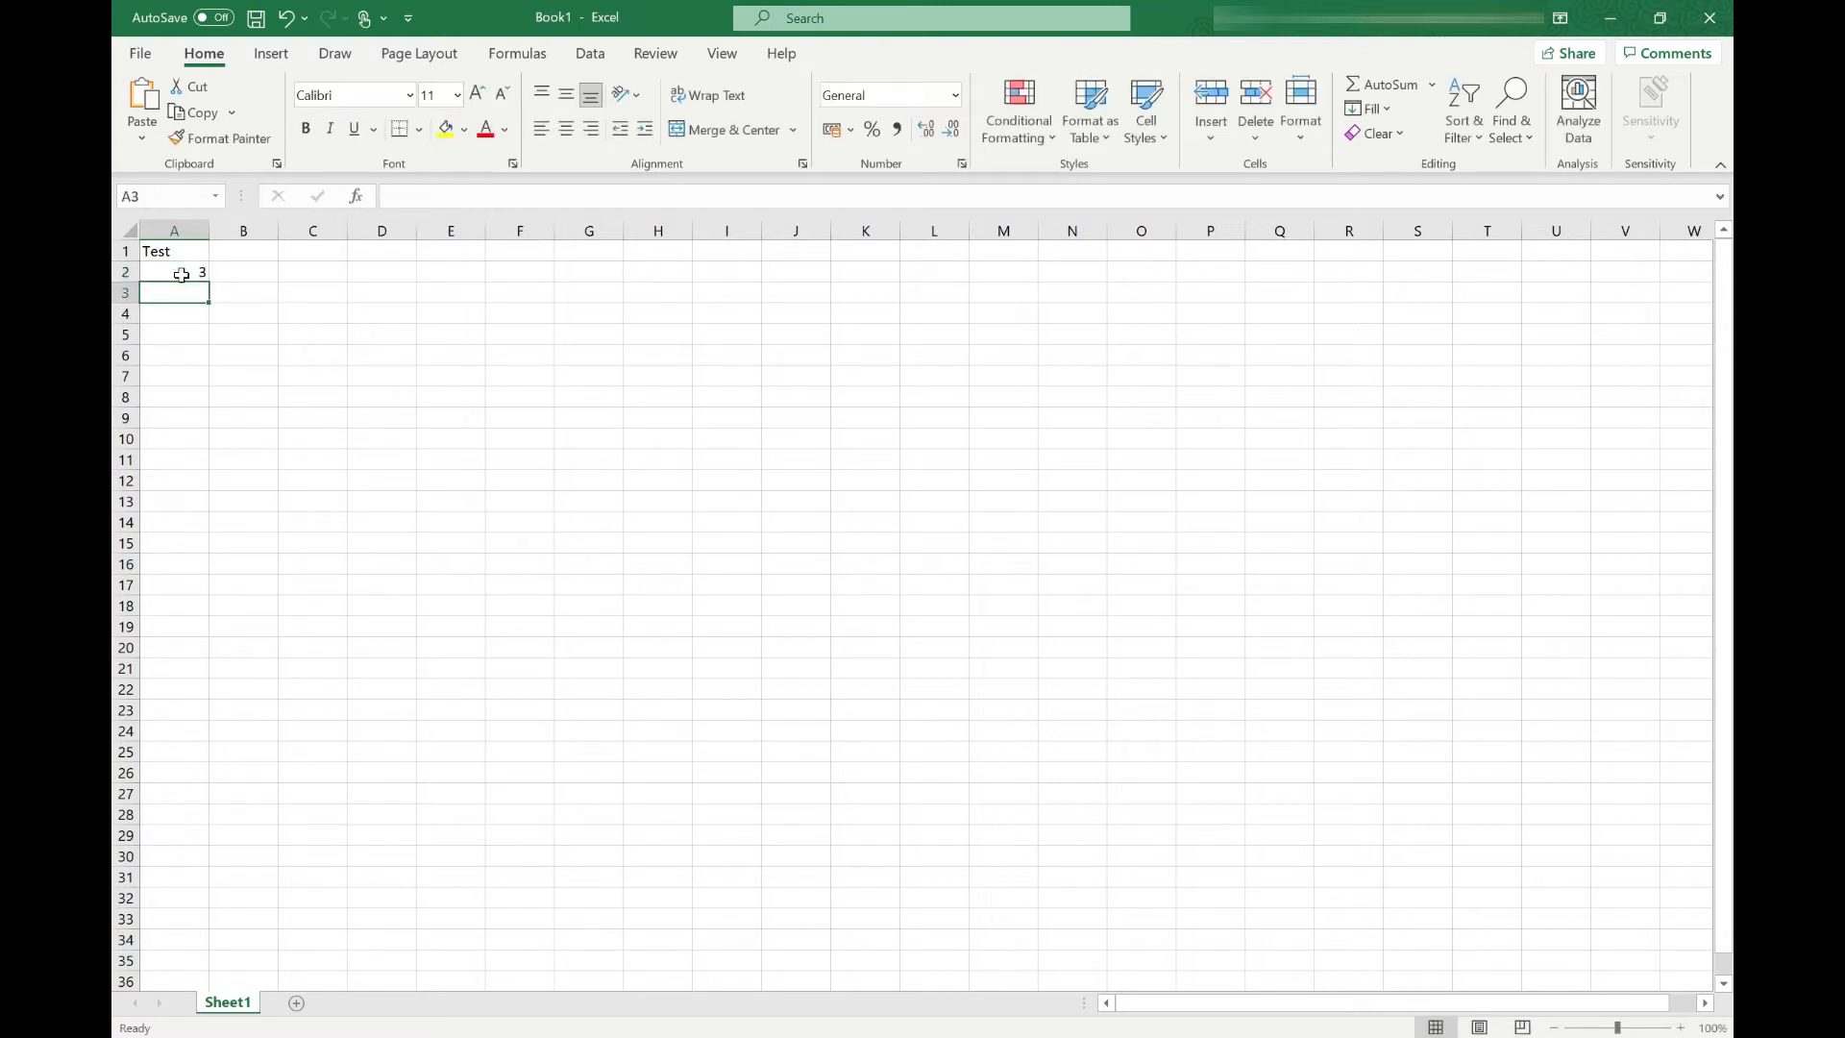
Inspect the formula of cell A2 in the expanded formula bar and collapse the bar again.
{"action": "left_click", "coordinate": [184, 271]}
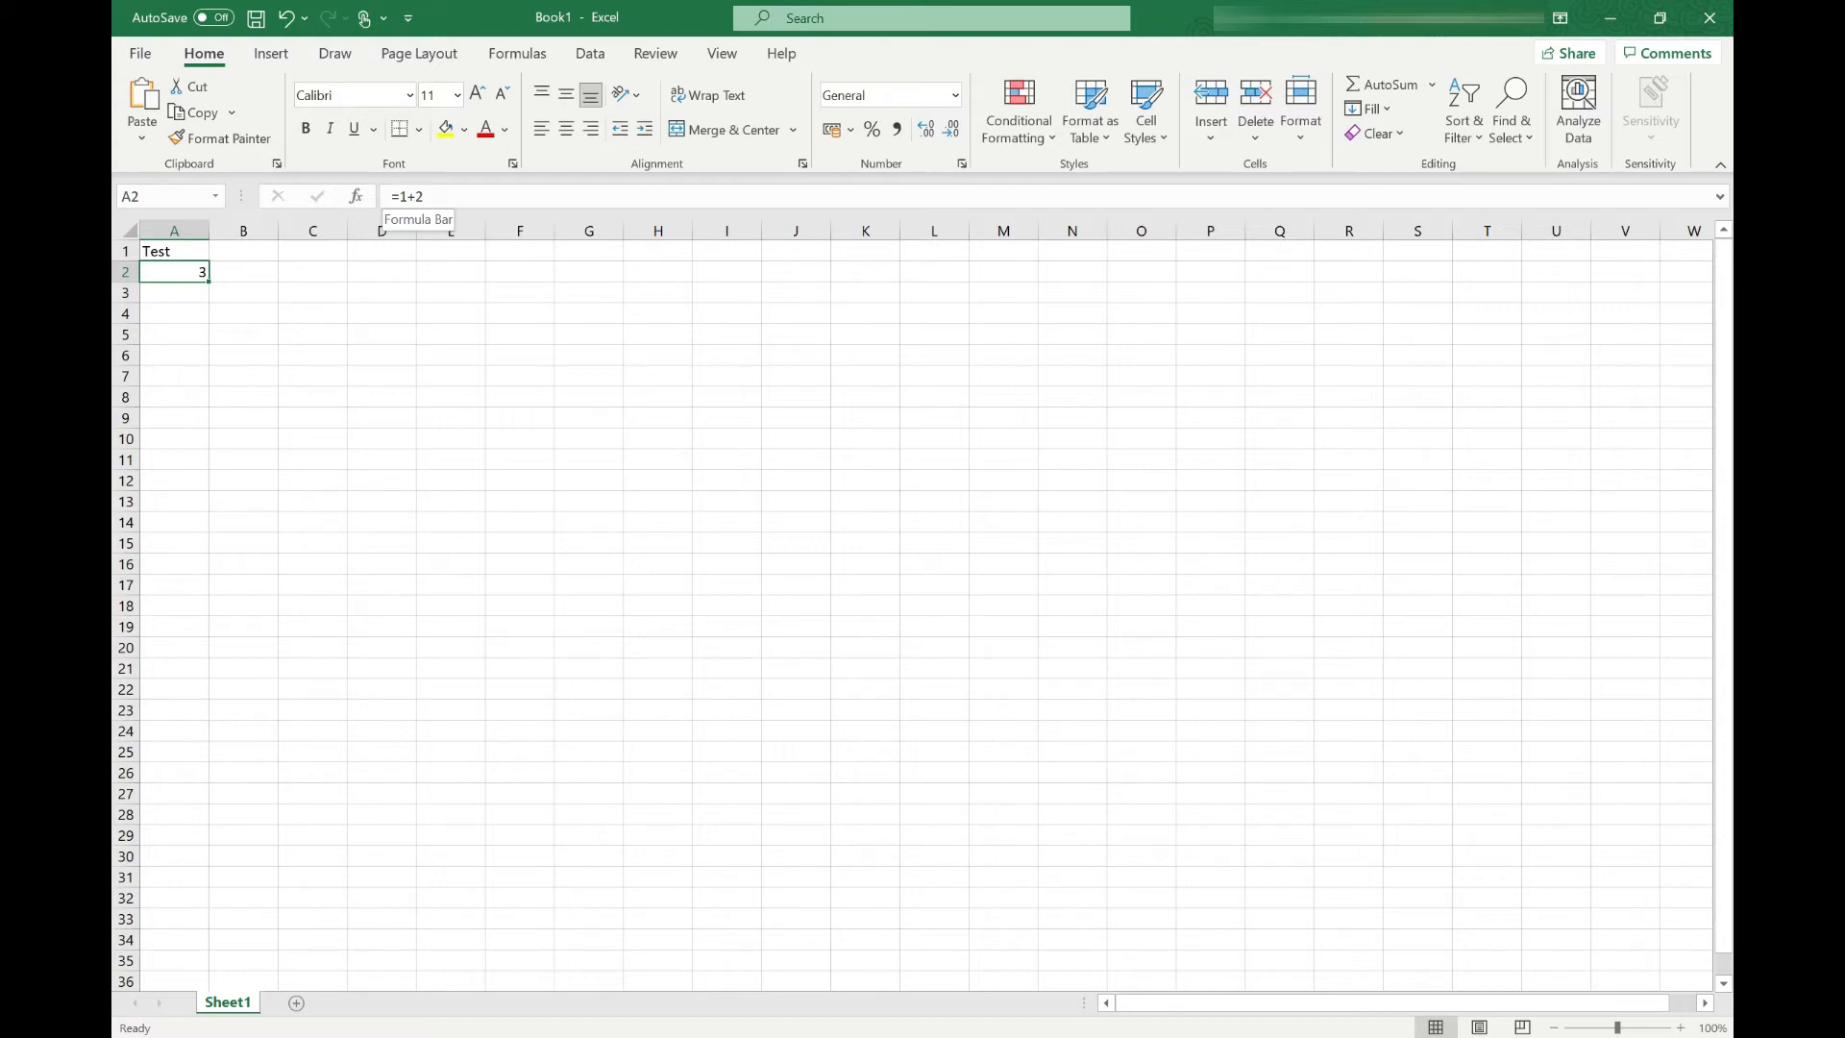
{"action": "left_click", "coordinate": [1721, 199]}
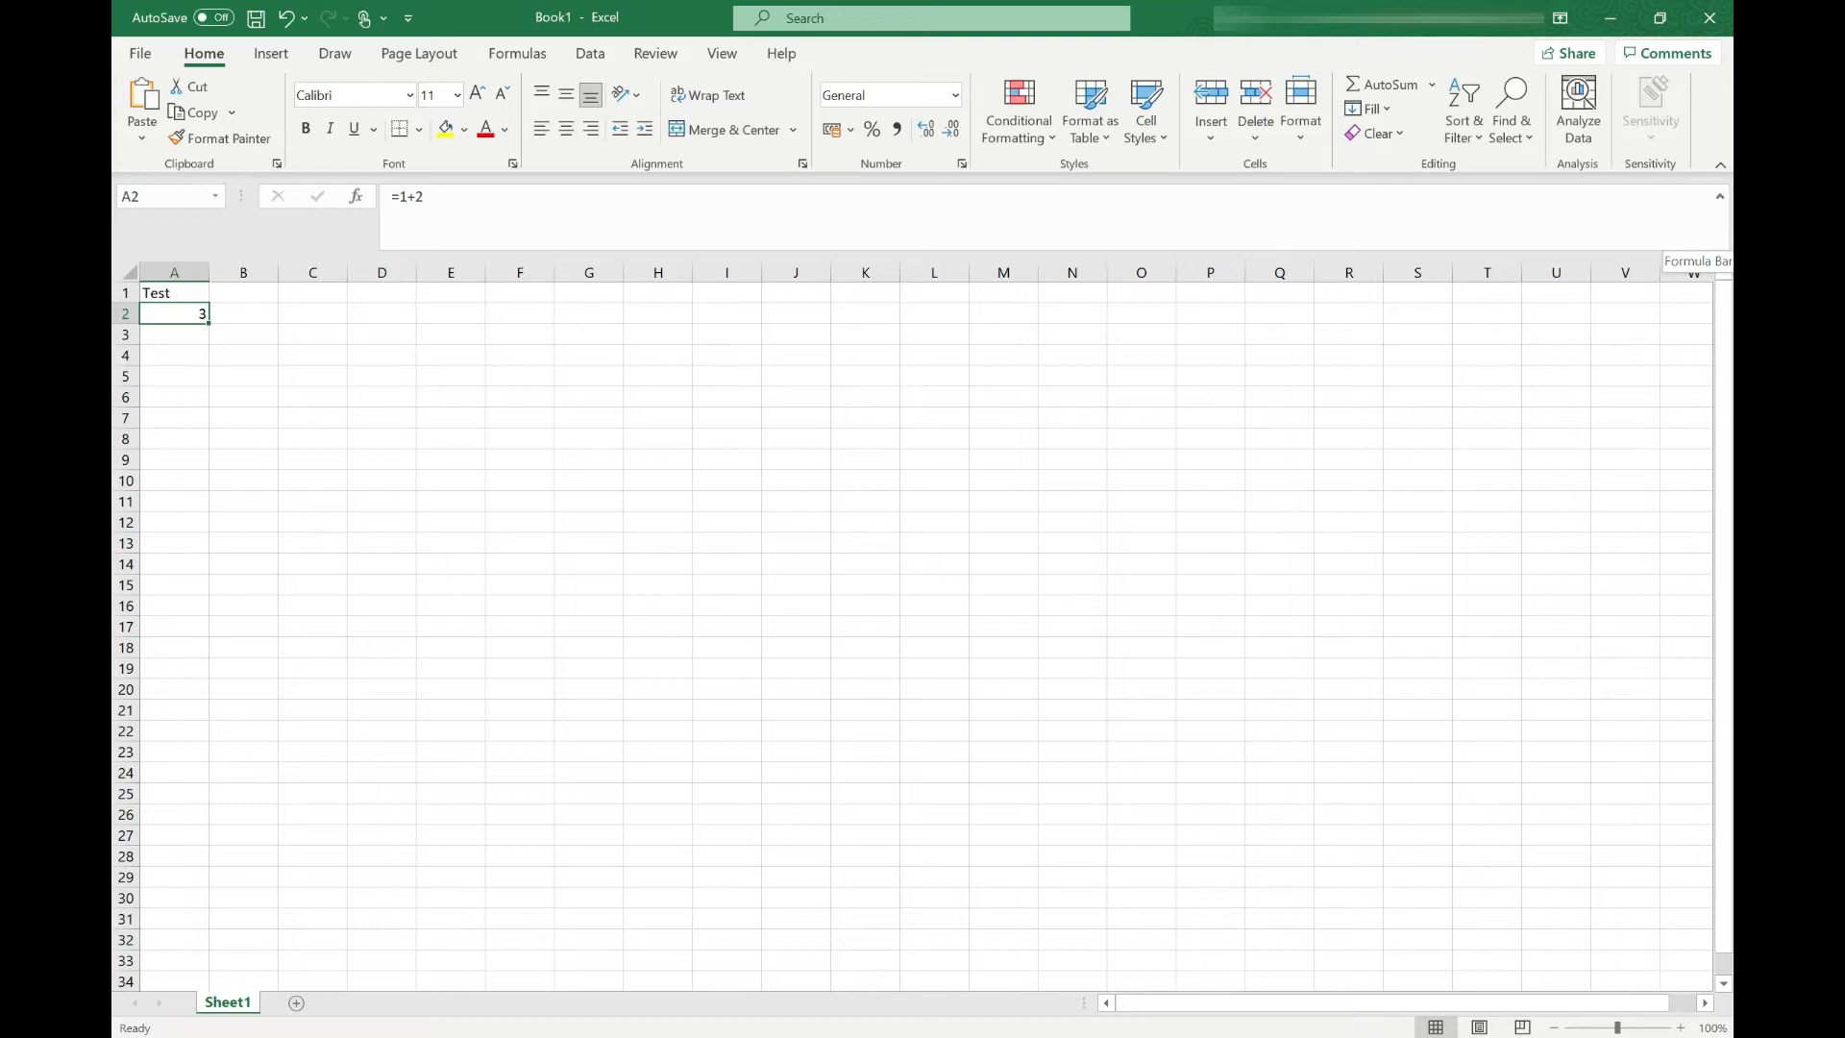
{"action": "left_click", "coordinate": [1721, 199]}
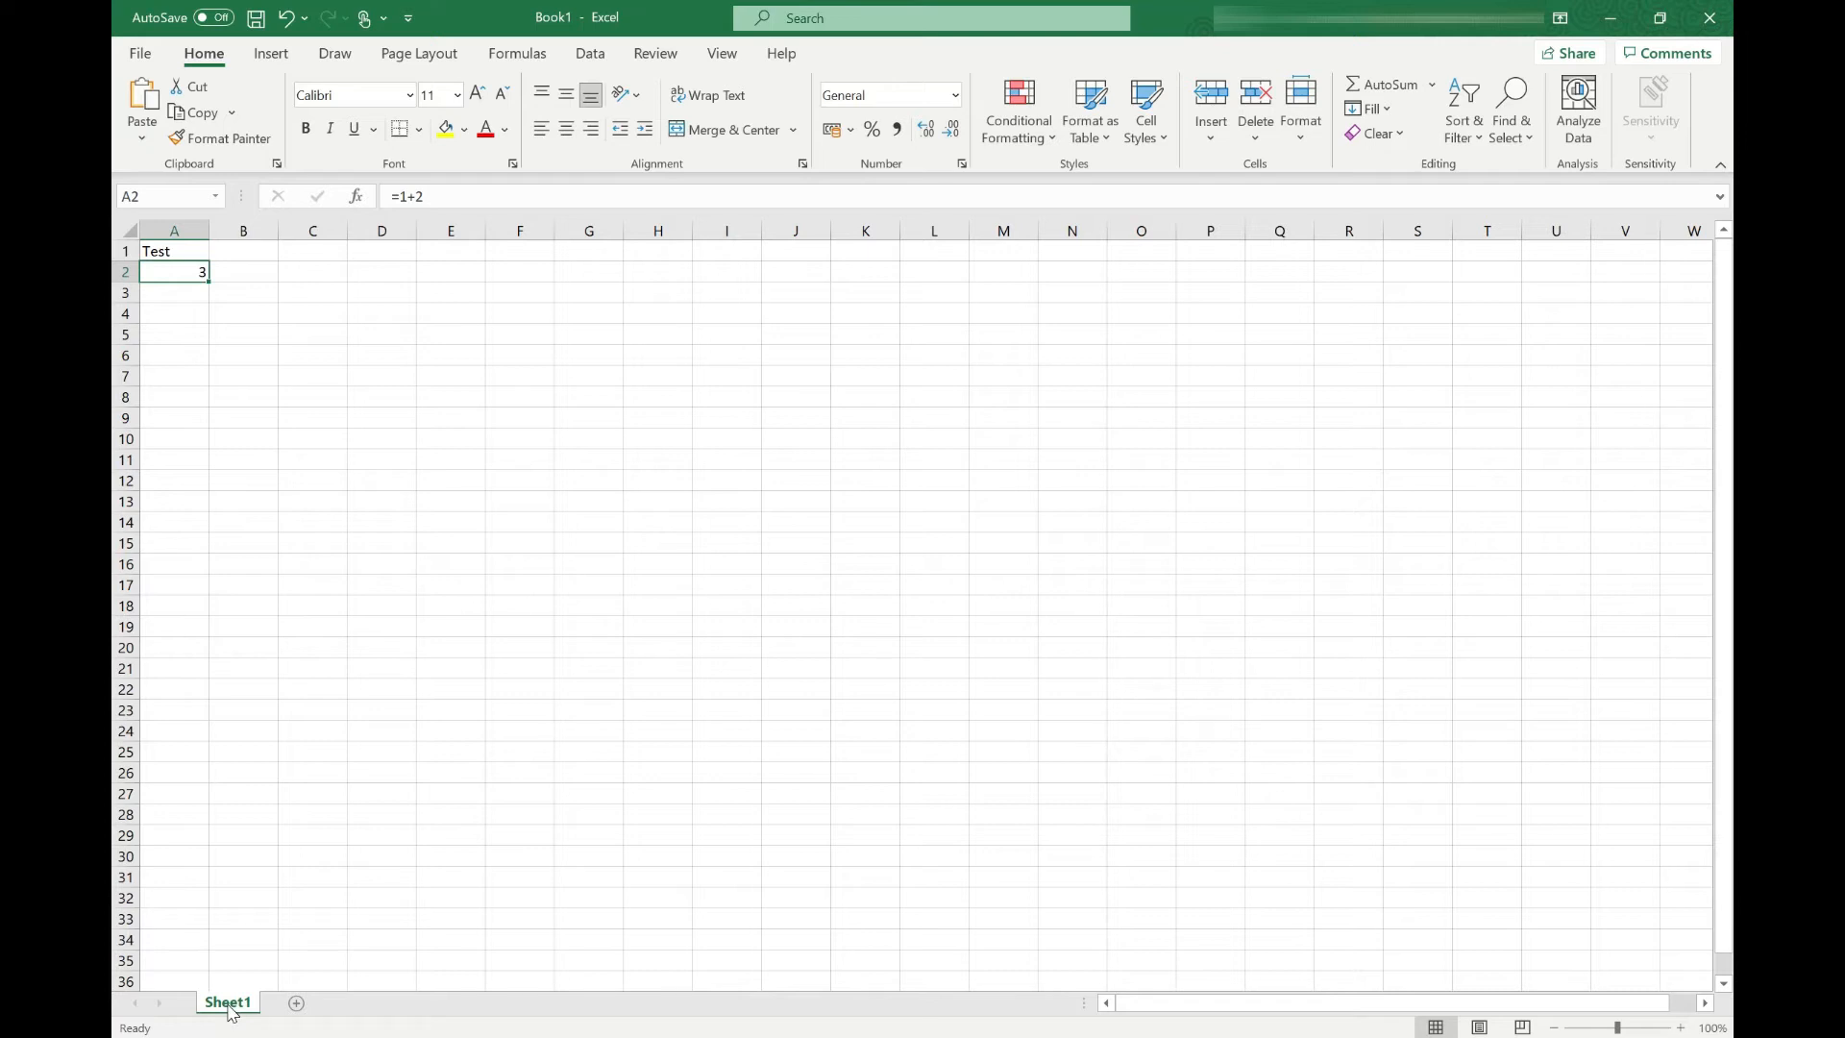
Add two new worksheets to the workbook and rename Sheet1 as Name.
{"action": "left_click", "coordinate": [298, 1004]}
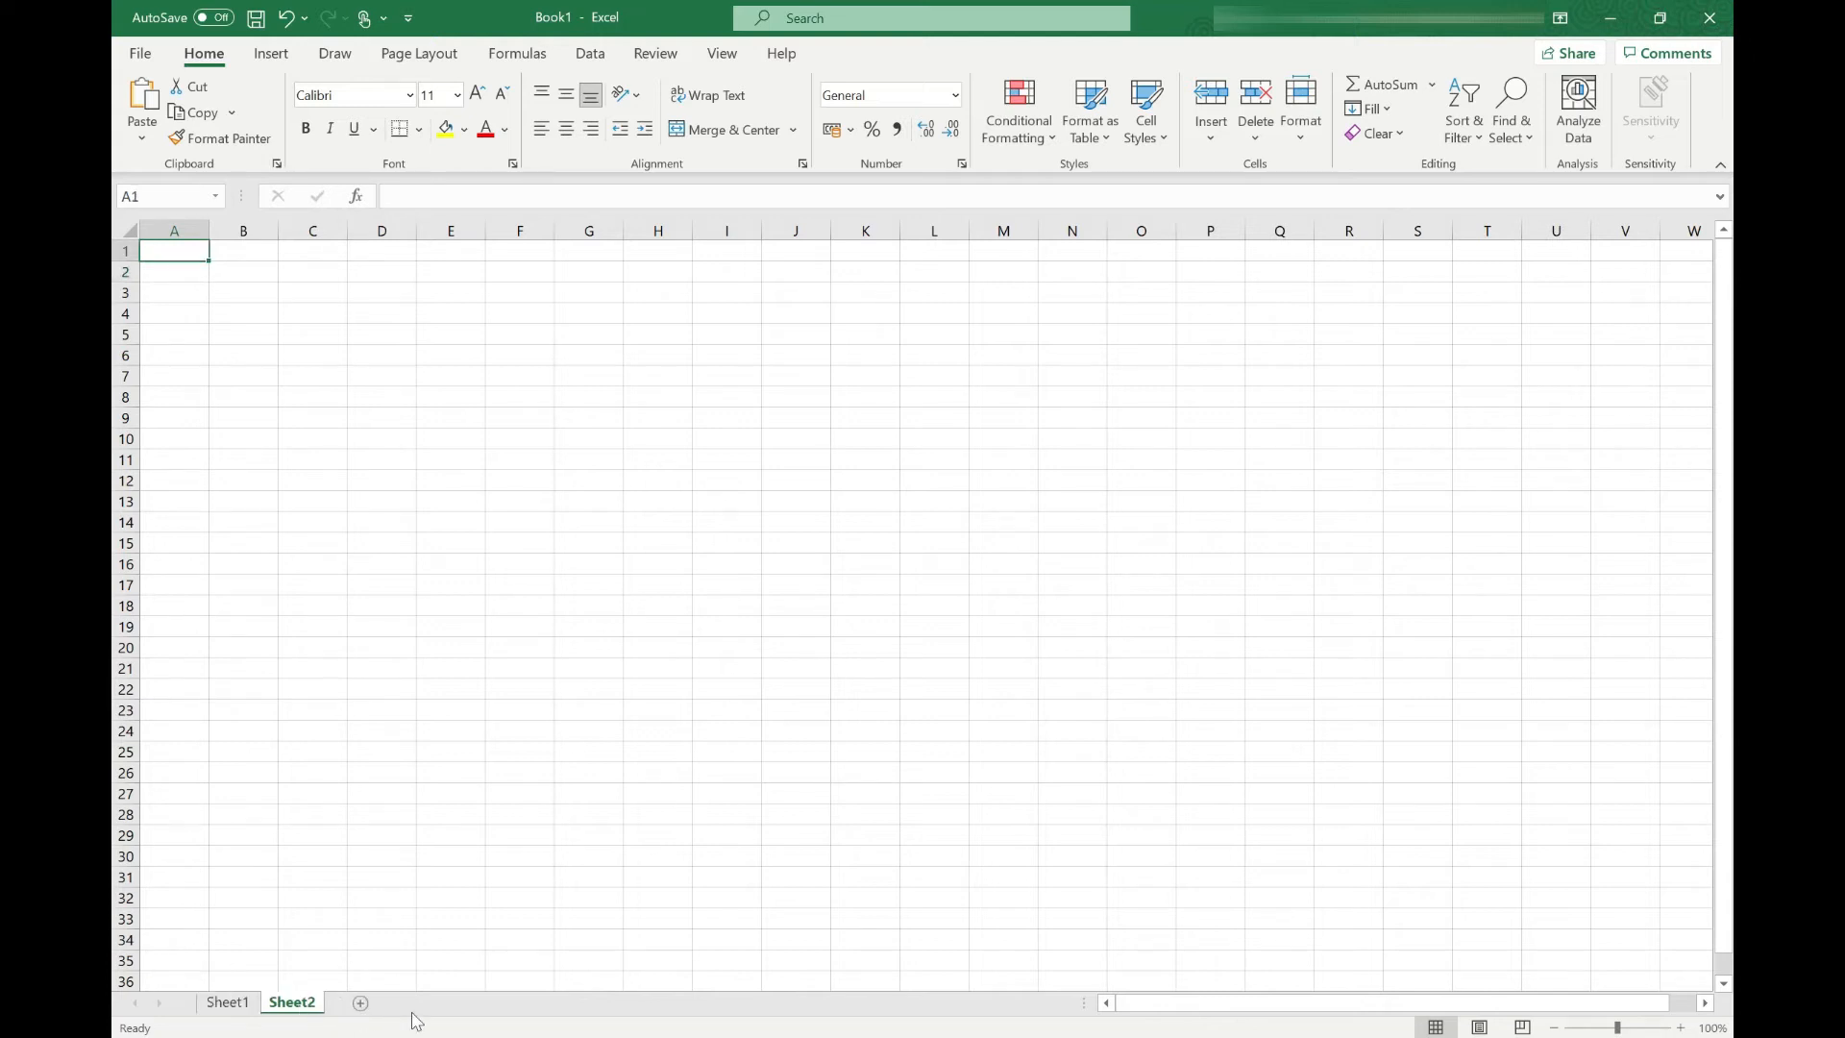
{"action": "left_click", "coordinate": [364, 1004]}
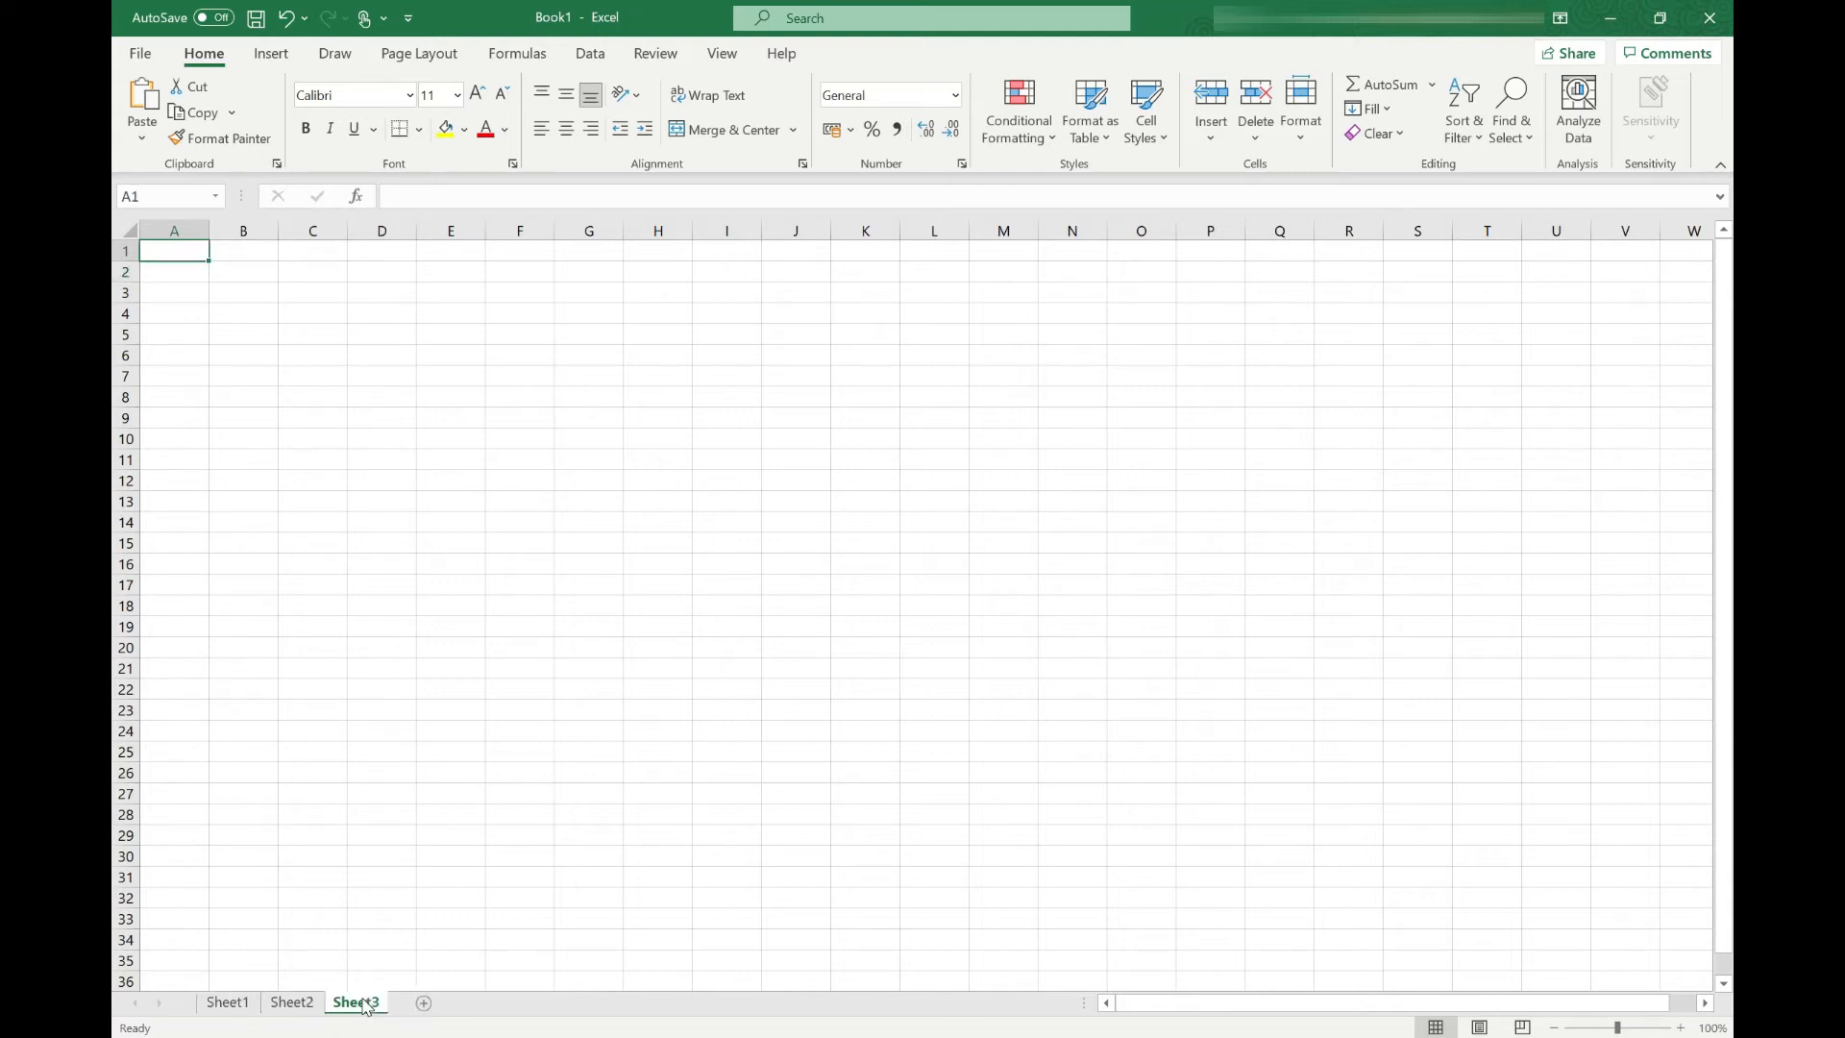
{"action": "left_click", "coordinate": [227, 1004]}
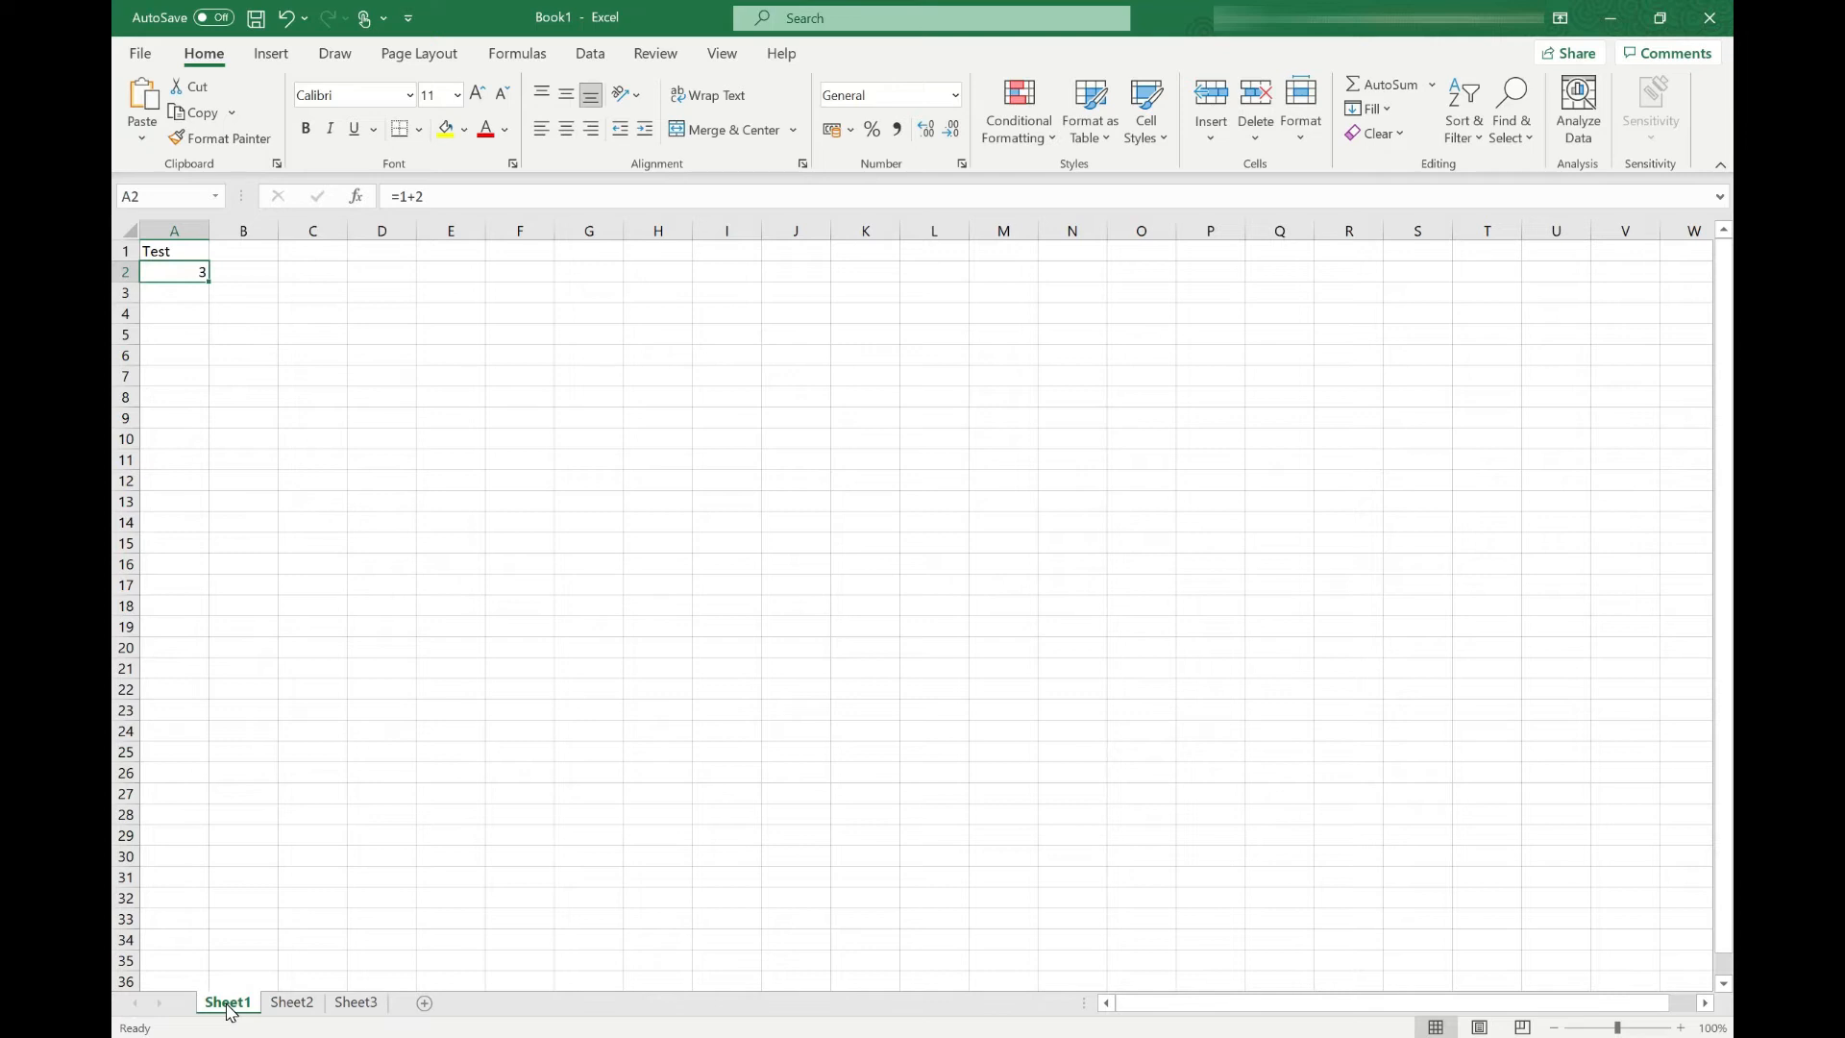
{"action": "double_click", "coordinate": [227, 1004]}
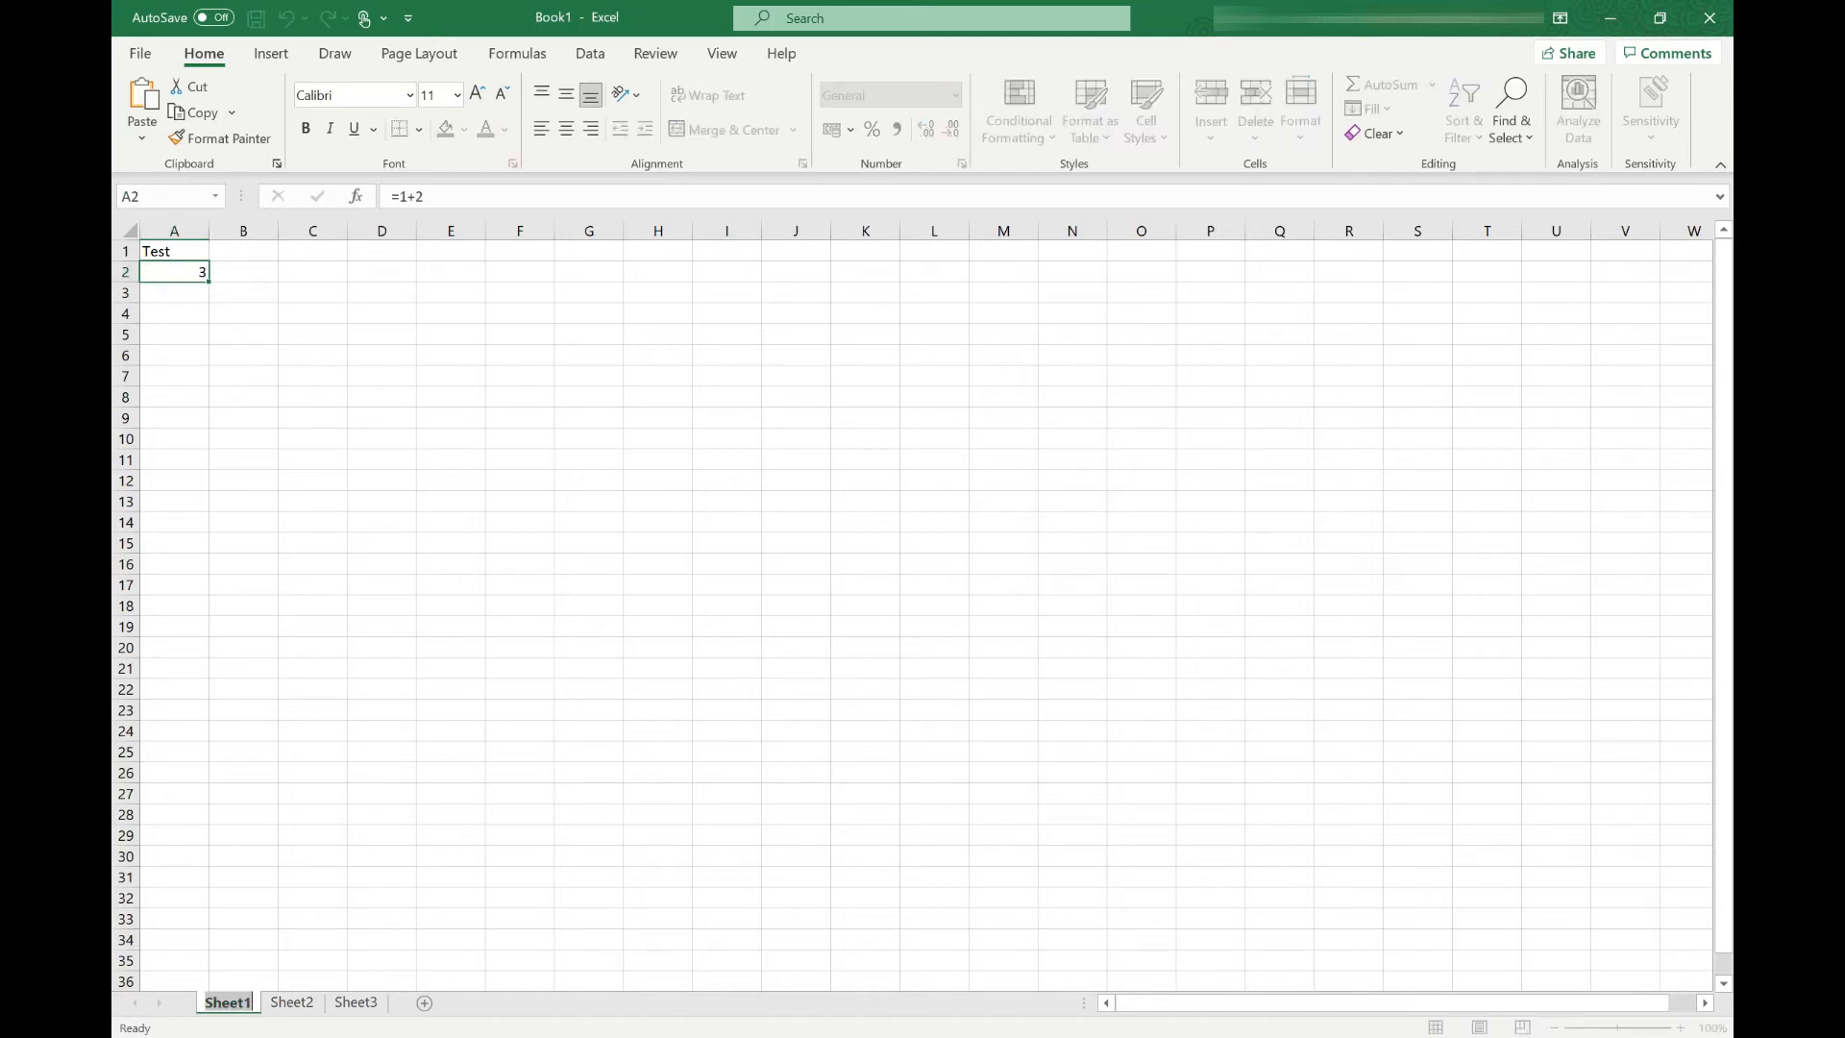
{"action": "type", "text": "Name"}
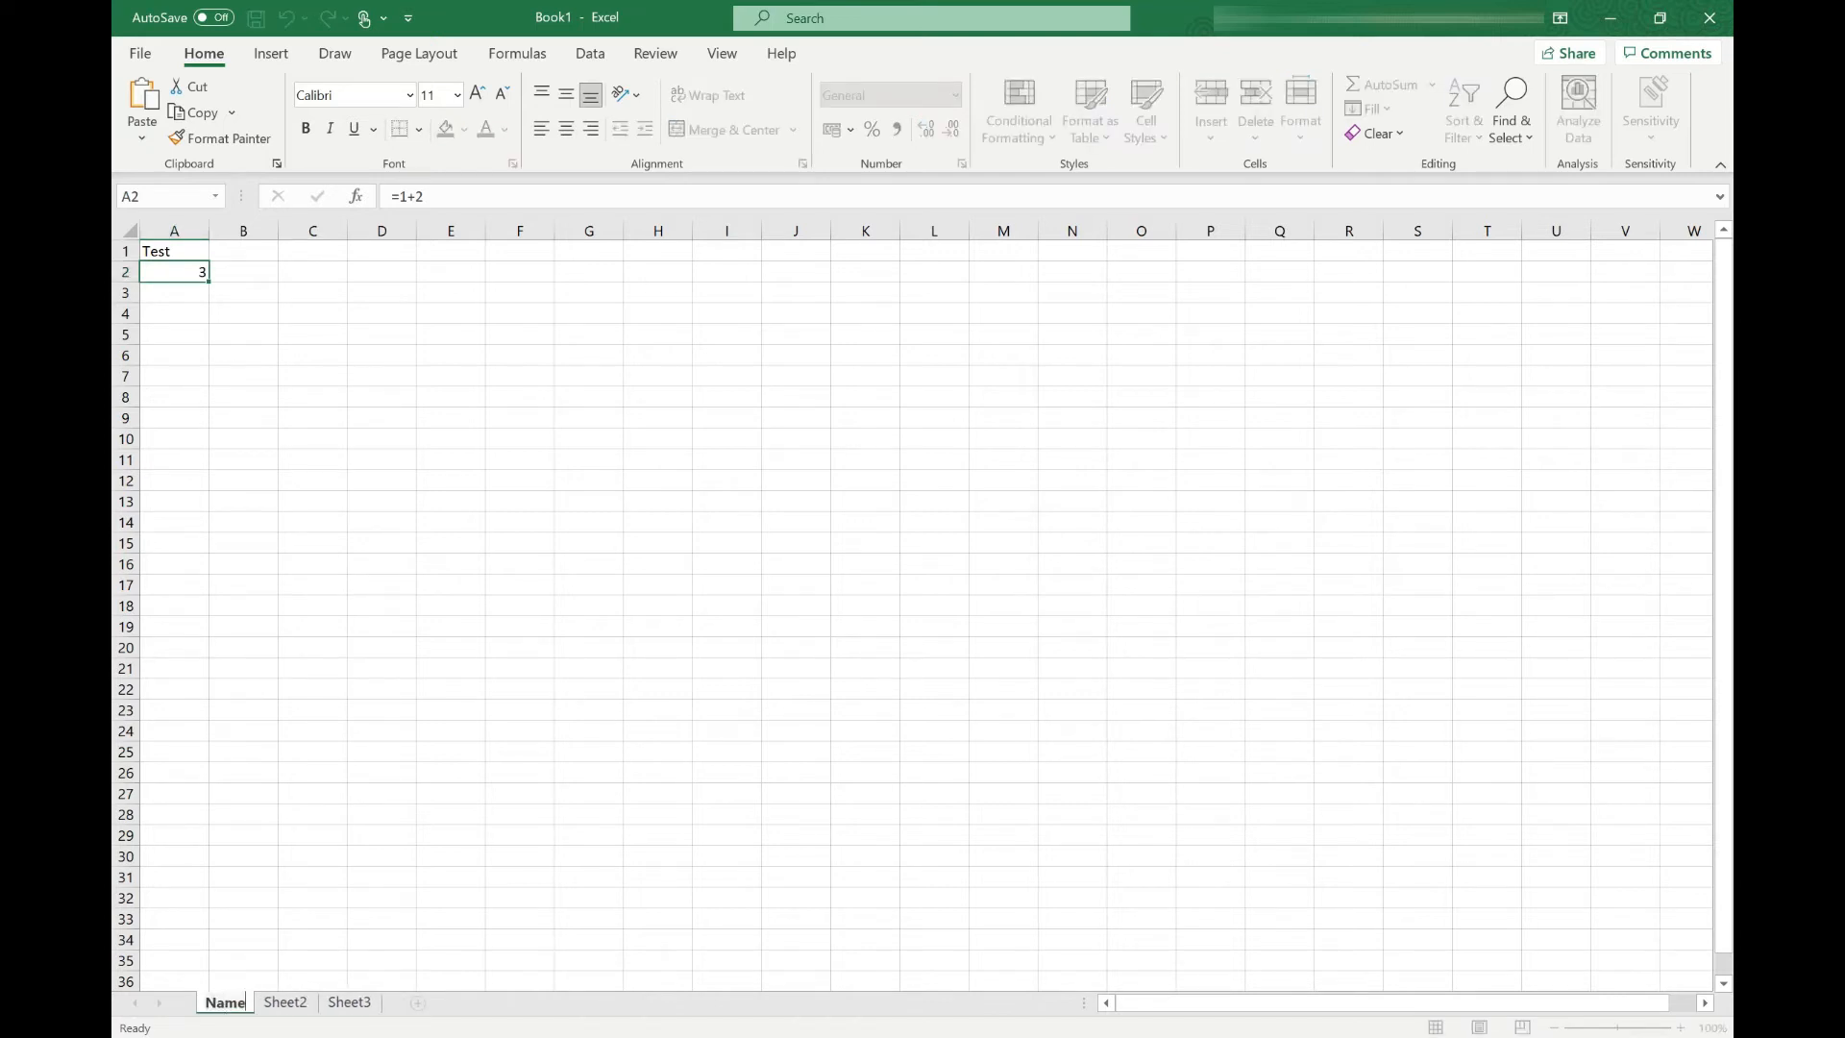
{"action": "key", "text": "Return"}
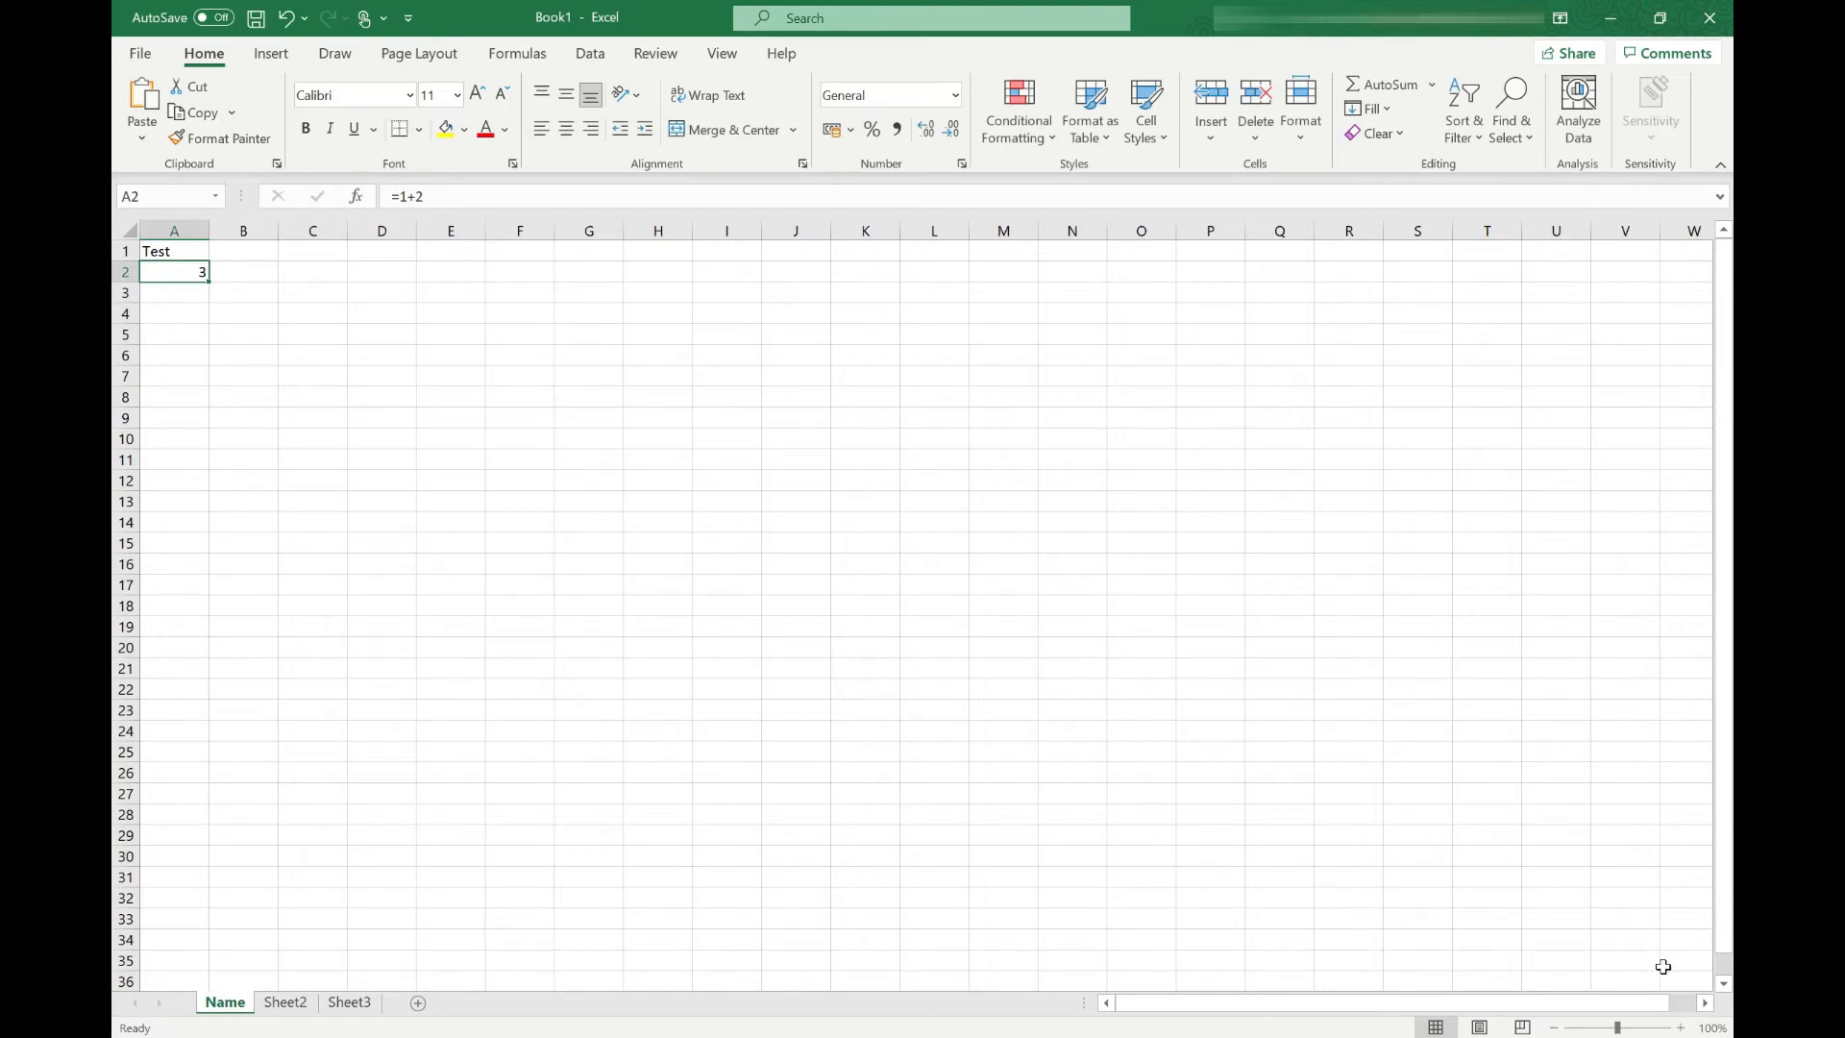
Zoom the worksheet in to 150% and bring it back to 100%.
{"action": "left_click", "coordinate": [1682, 1028]}
{"action": "left_click", "coordinate": [1682, 1028]}
{"action": "left_click", "coordinate": [1682, 1028]}
{"action": "left_click", "coordinate": [1682, 1028]}
{"action": "left_click", "coordinate": [1682, 1029]}
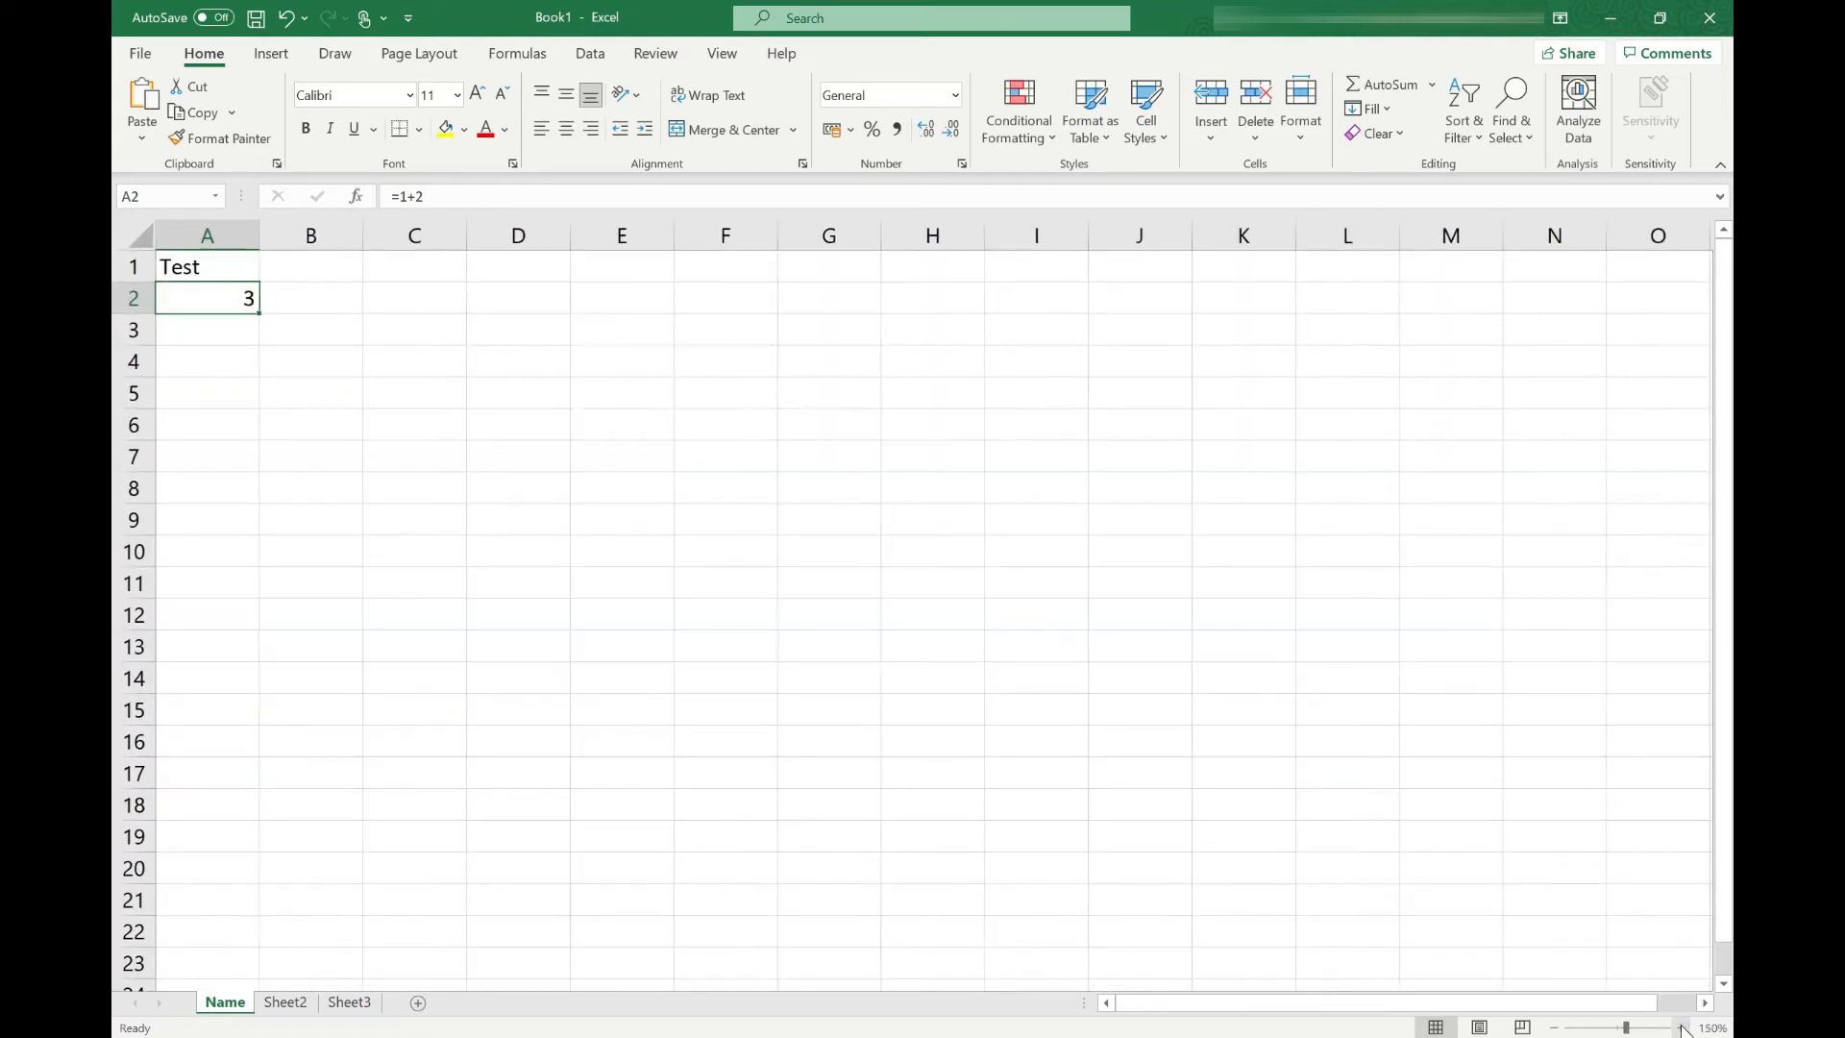
{"action": "left_click_drag", "start_coordinate": [1627, 1029], "coordinate": [1624, 1030]}
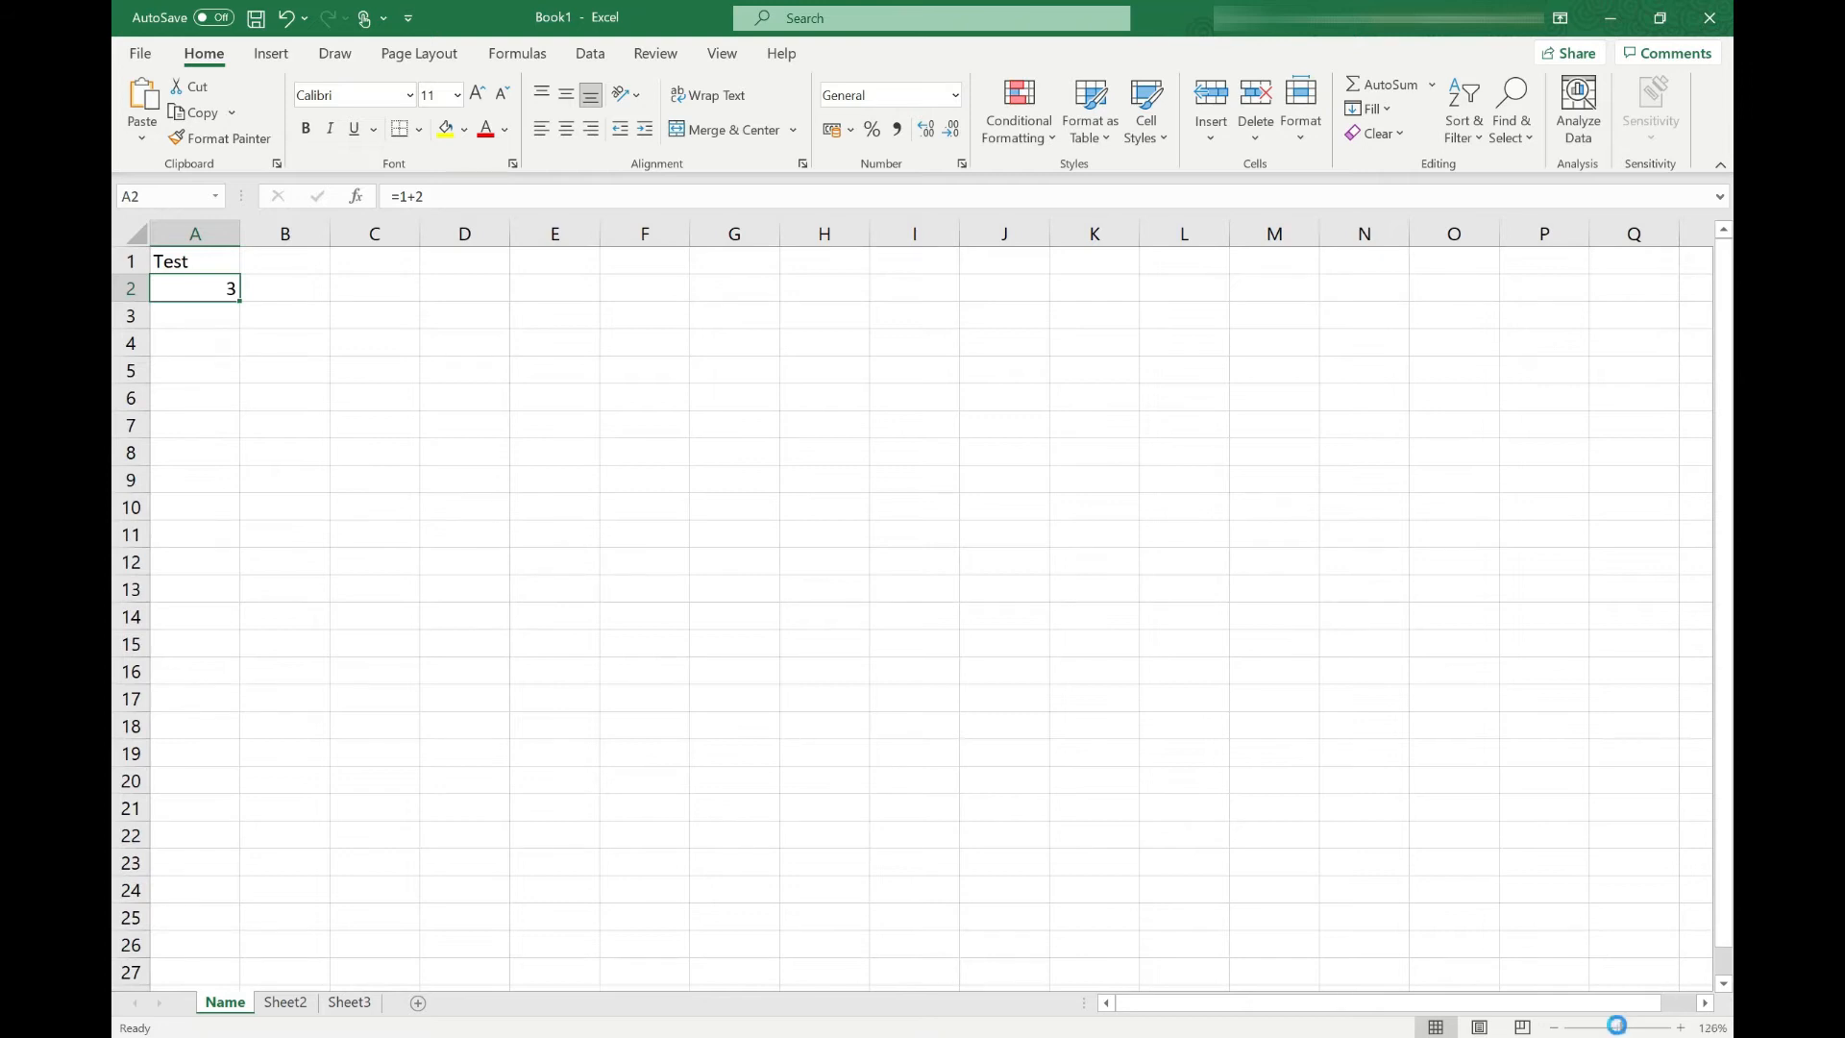
{"action": "scroll", "coordinate": [206, 334], "scroll_direction": "down", "scroll_amount": 3, "text": "ctrl"}
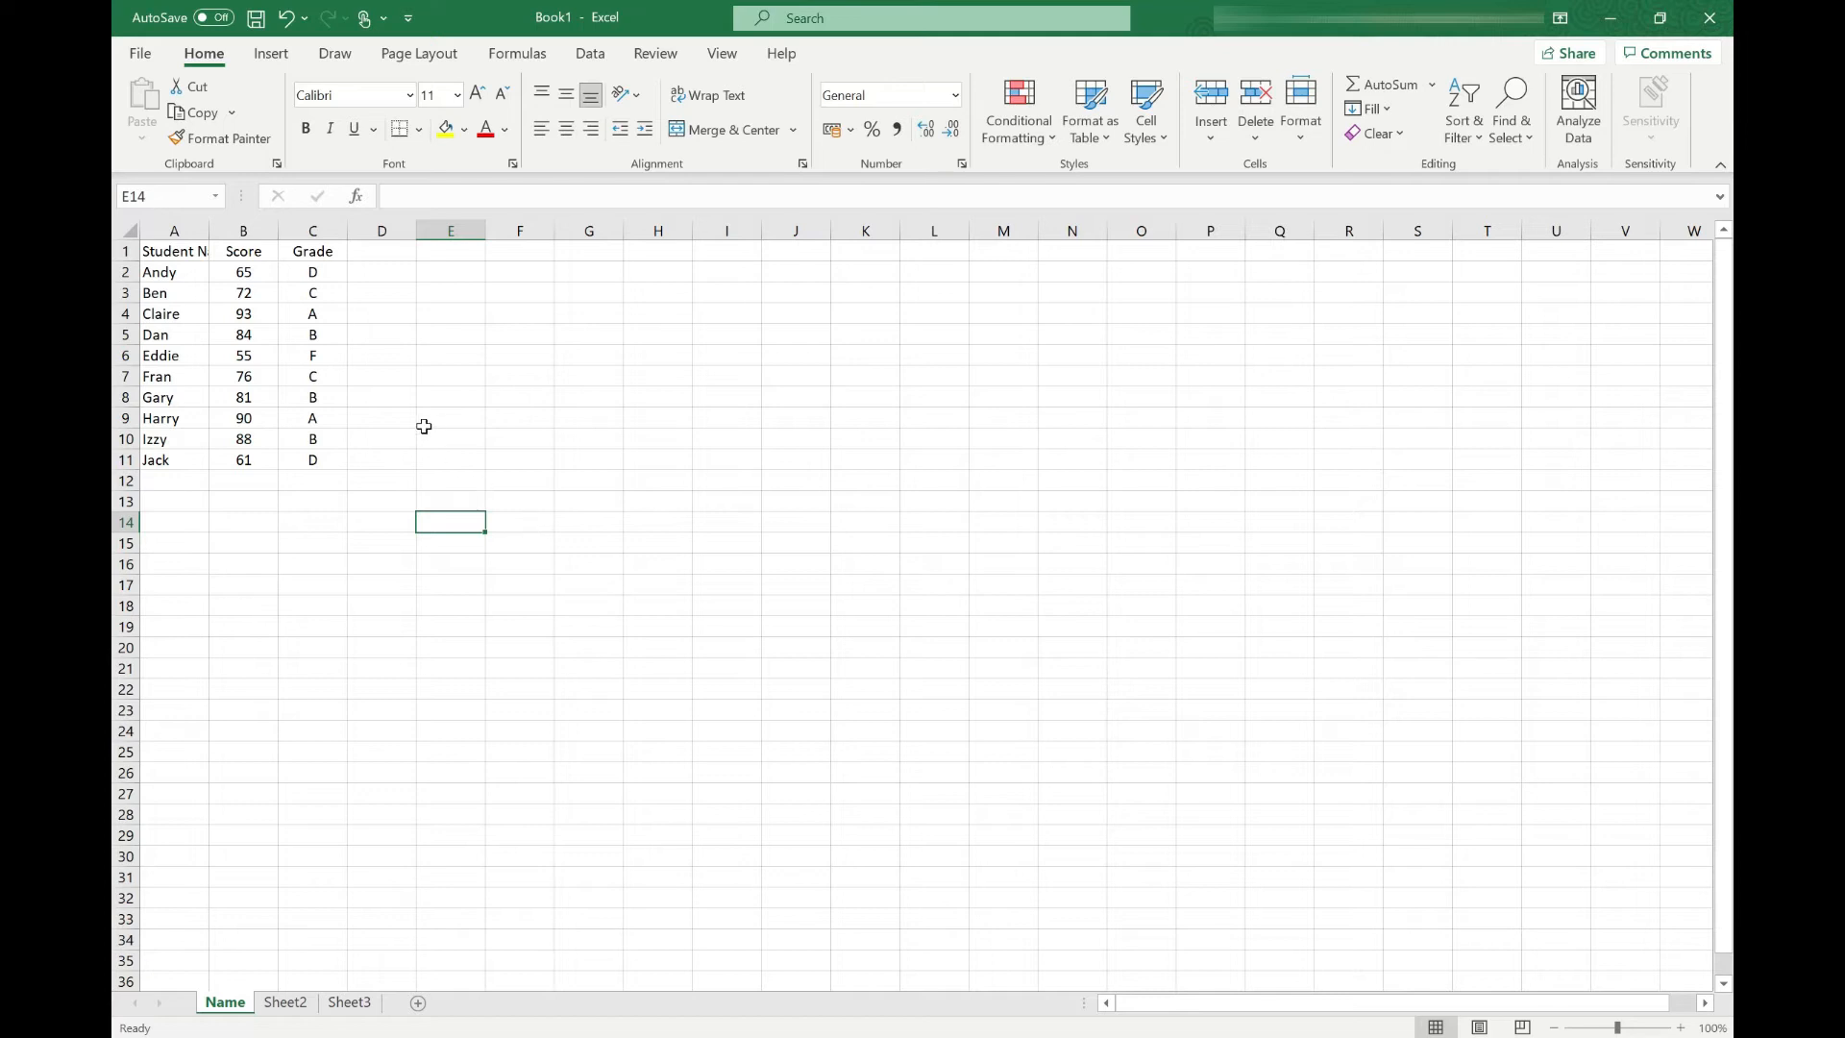
Practise selecting single cells and ranges in and around the student table, including A3:C4 and A4:B6.
{"action": "left_click", "coordinate": [200, 293]}
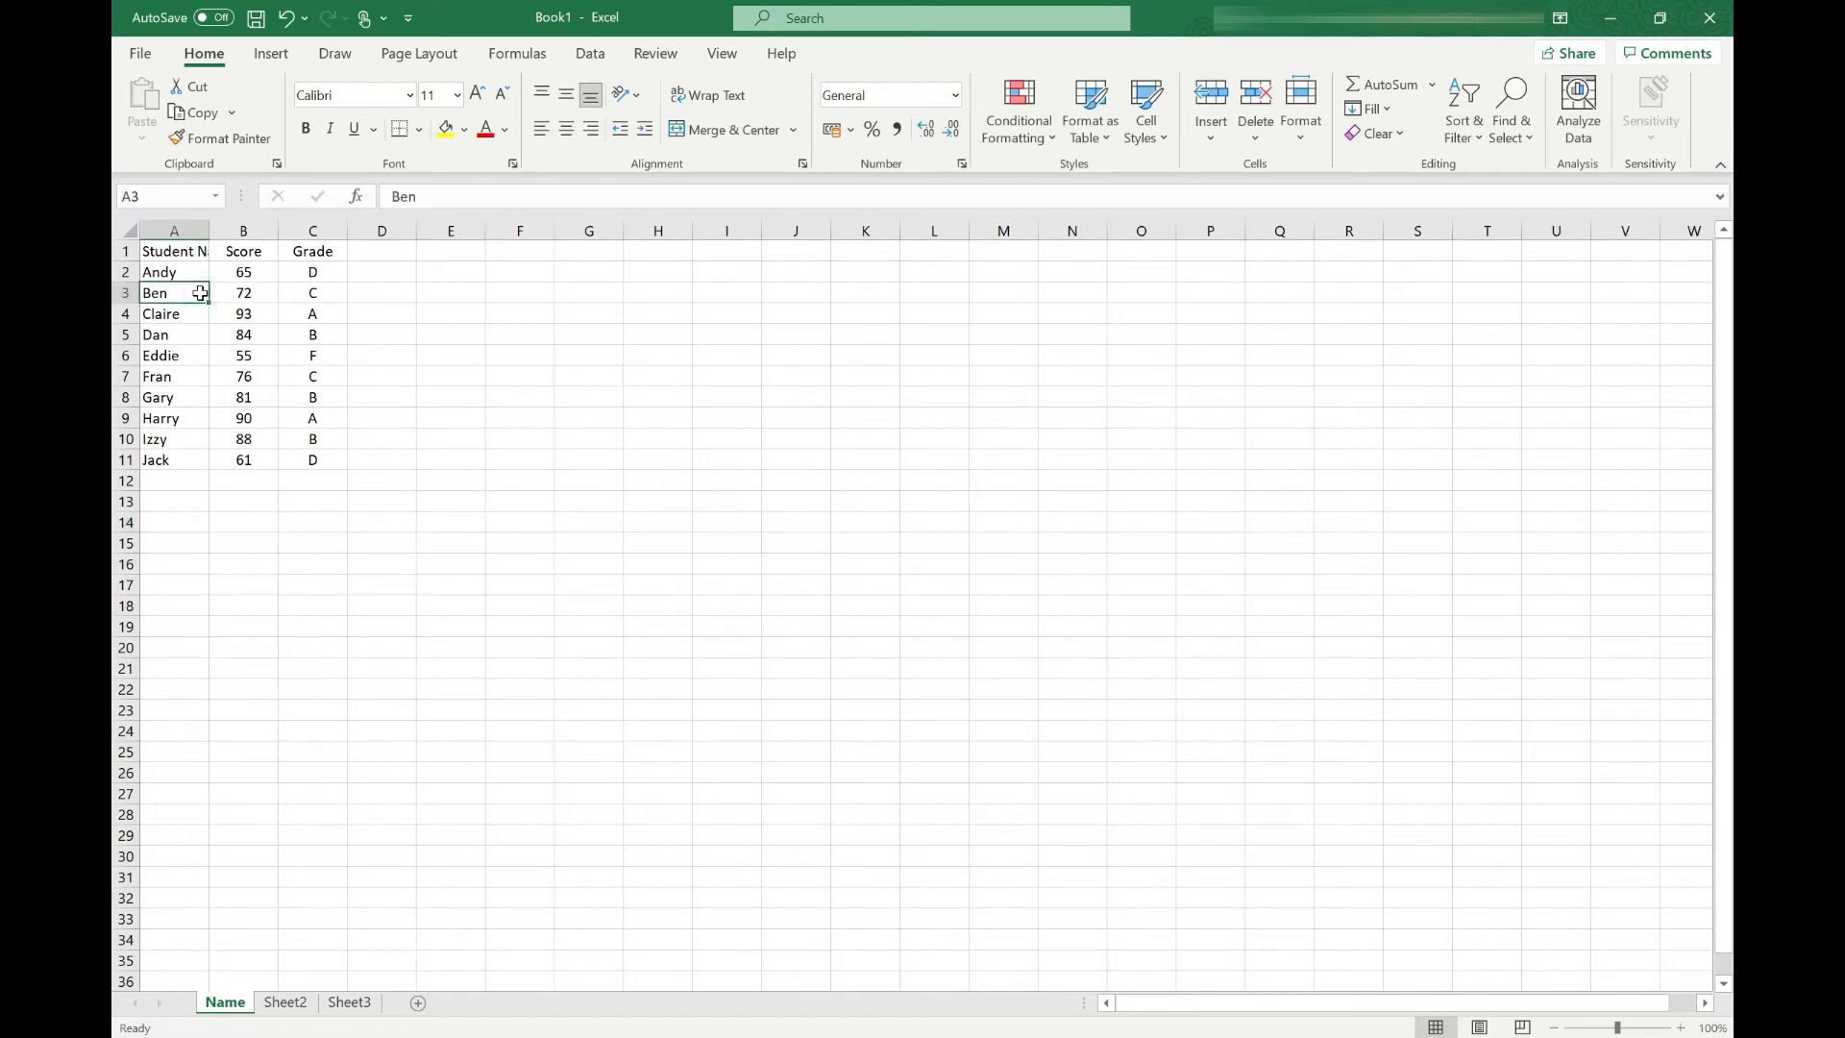
{"action": "left_click_drag", "start_coordinate": [200, 293], "coordinate": [298, 306]}
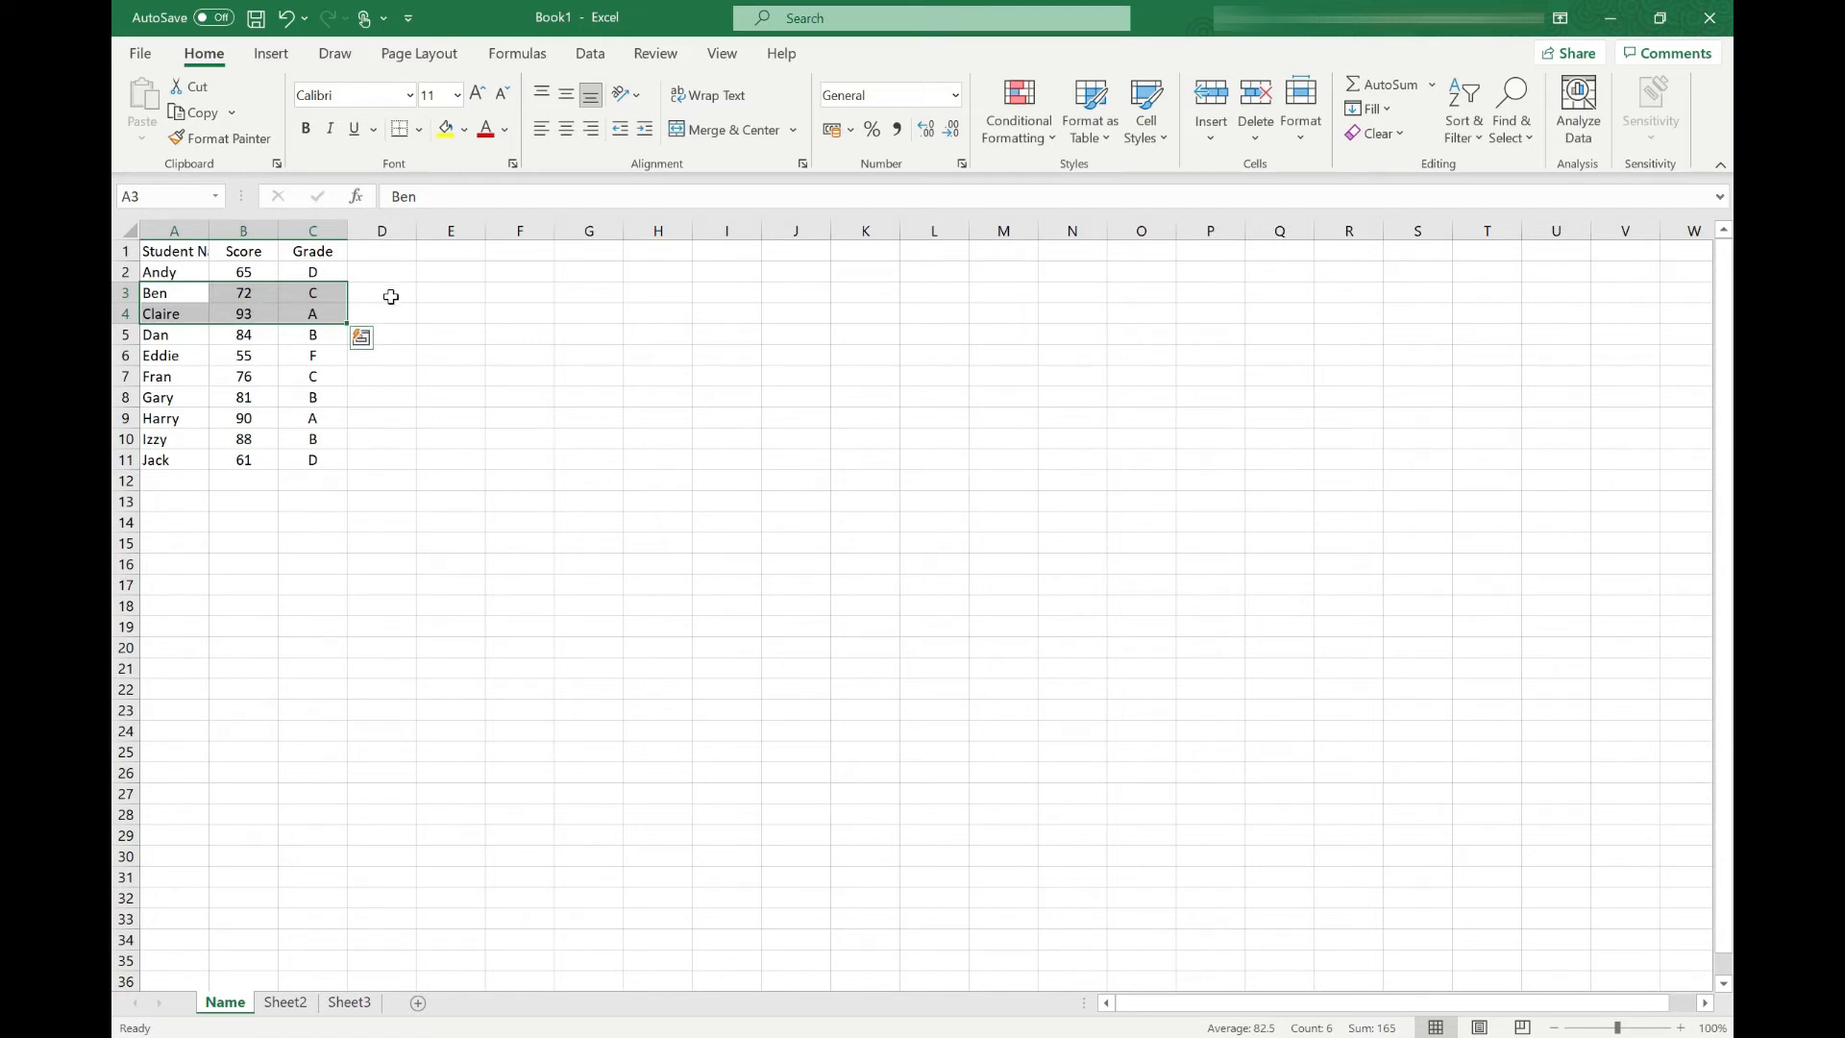
{"action": "left_click", "coordinate": [443, 291]}
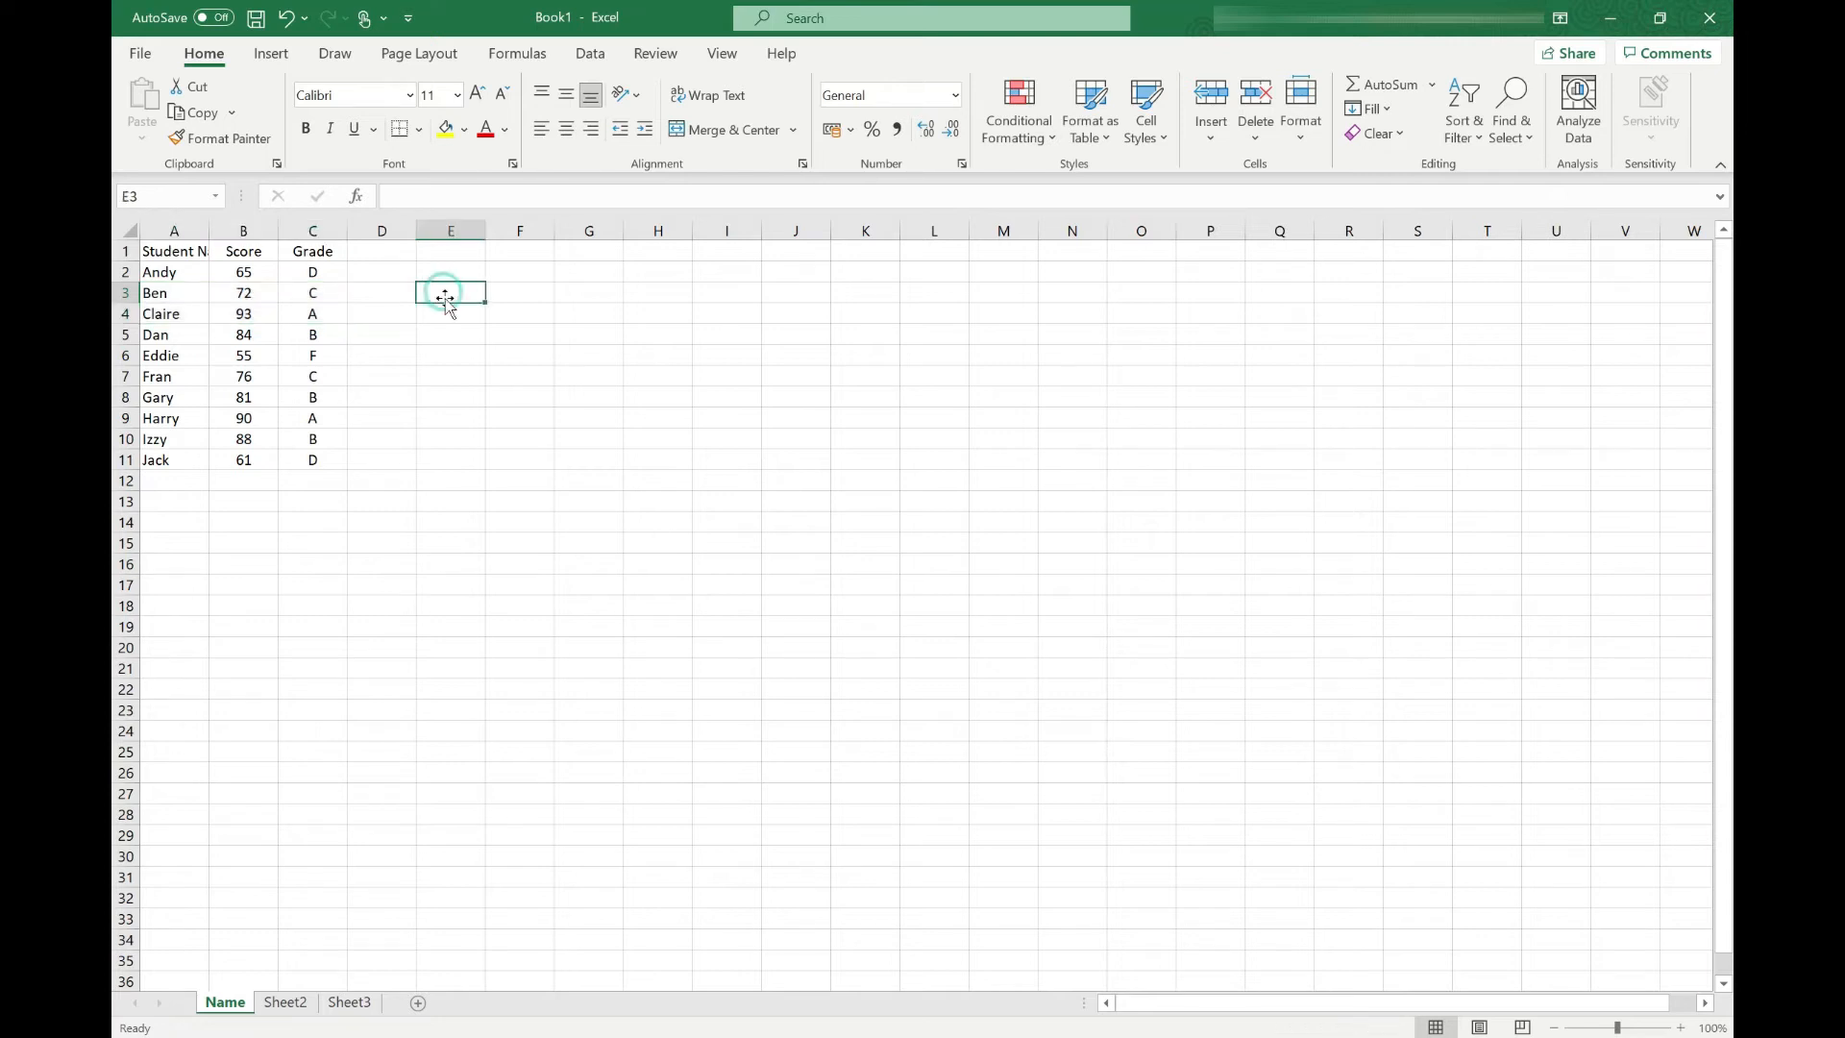
{"action": "left_click", "coordinate": [380, 312]}
{"action": "left_click", "coordinate": [380, 374]}
{"action": "left_click", "coordinate": [250, 378]}
{"action": "left_click_drag", "start_coordinate": [165, 316], "coordinate": [244, 355]}
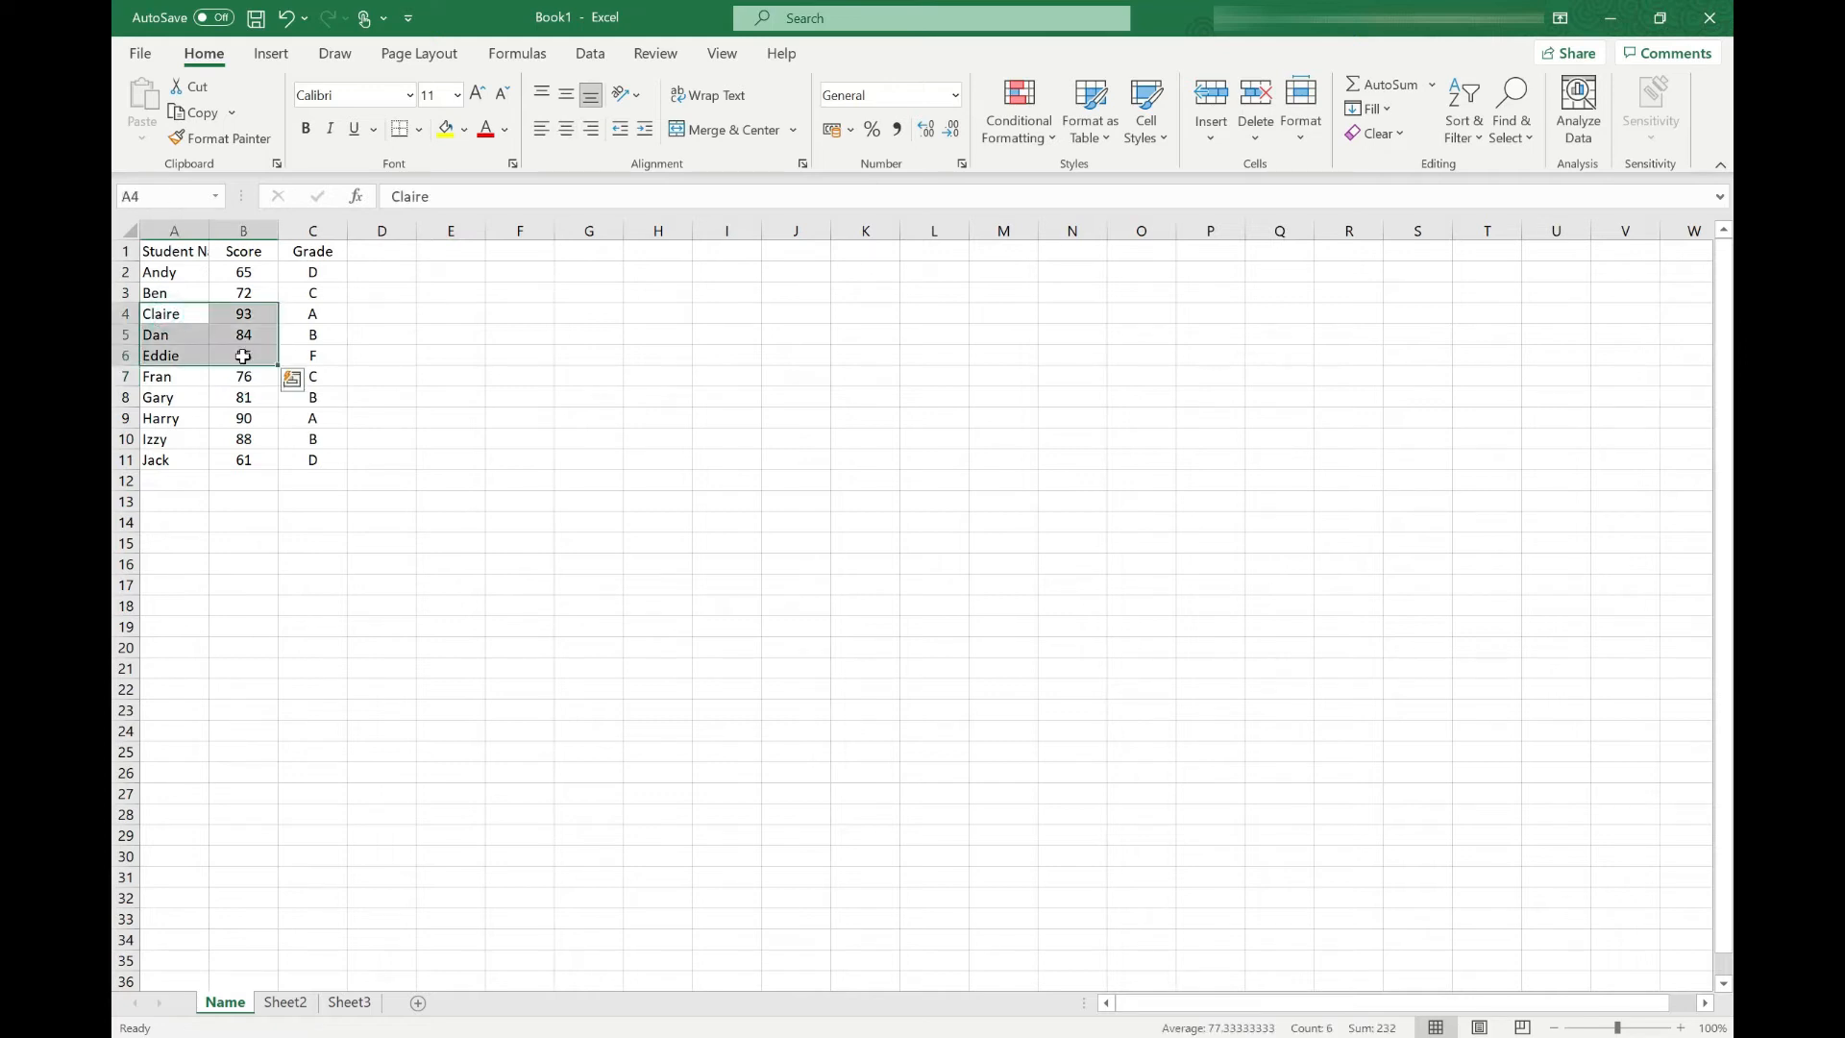
{"action": "left_click", "coordinate": [163, 292]}
Try moving the student record in A2:C2 onto row 8 and below the table, cancelling the replacement and undoing the move.
{"action": "left_click_drag", "start_coordinate": [163, 272], "coordinate": [308, 272]}
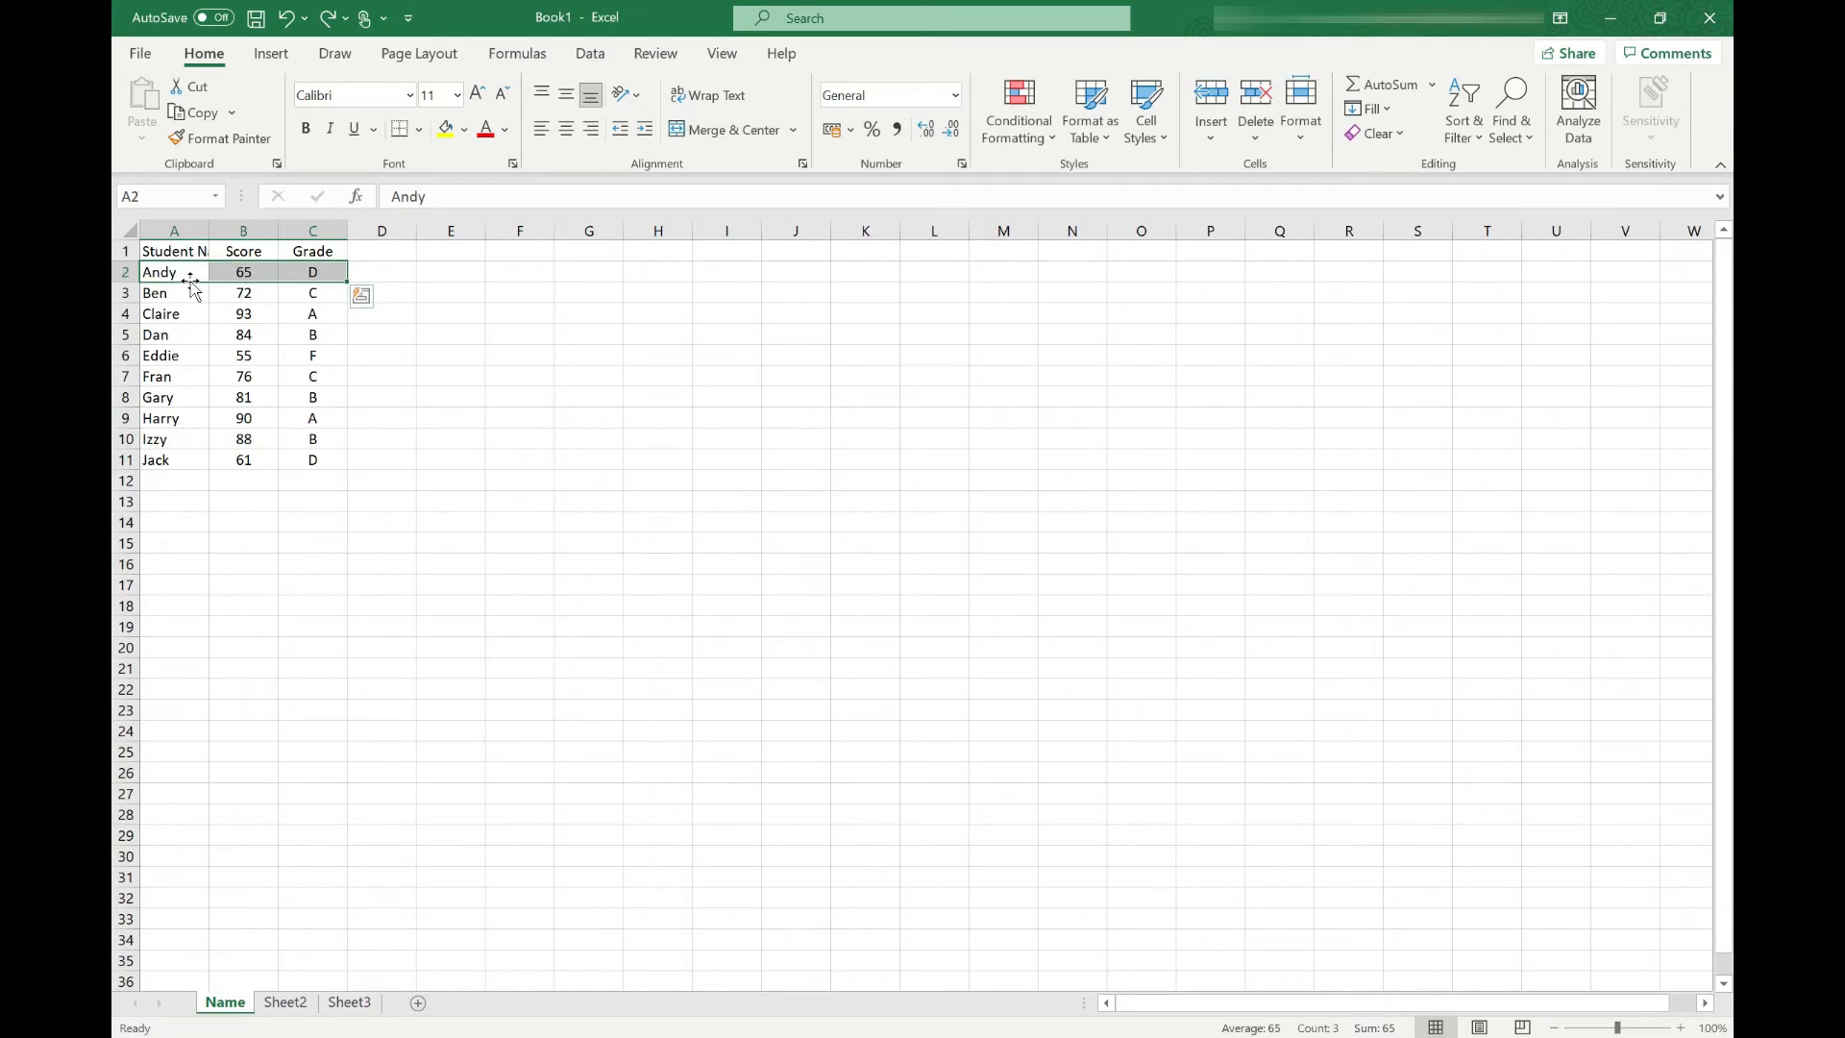
{"action": "left_click_drag", "start_coordinate": [192, 282], "coordinate": [199, 397]}
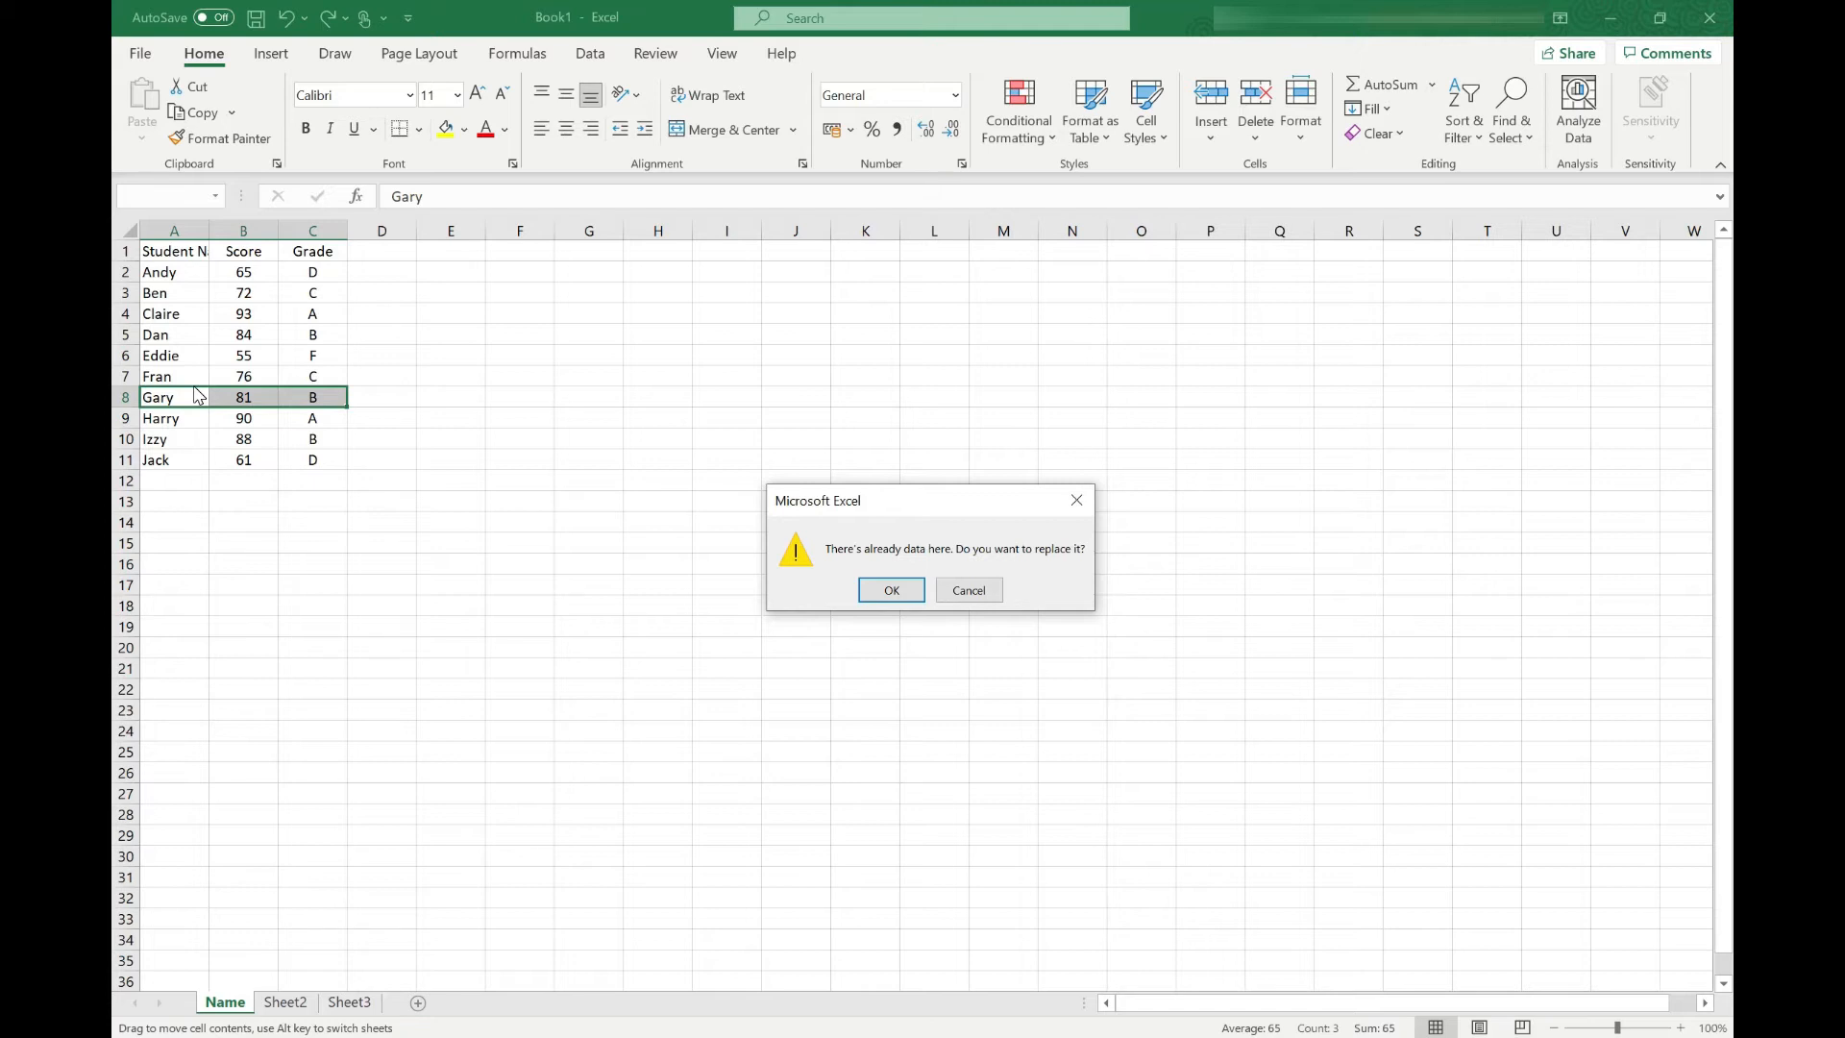
{"action": "left_click", "coordinate": [969, 590]}
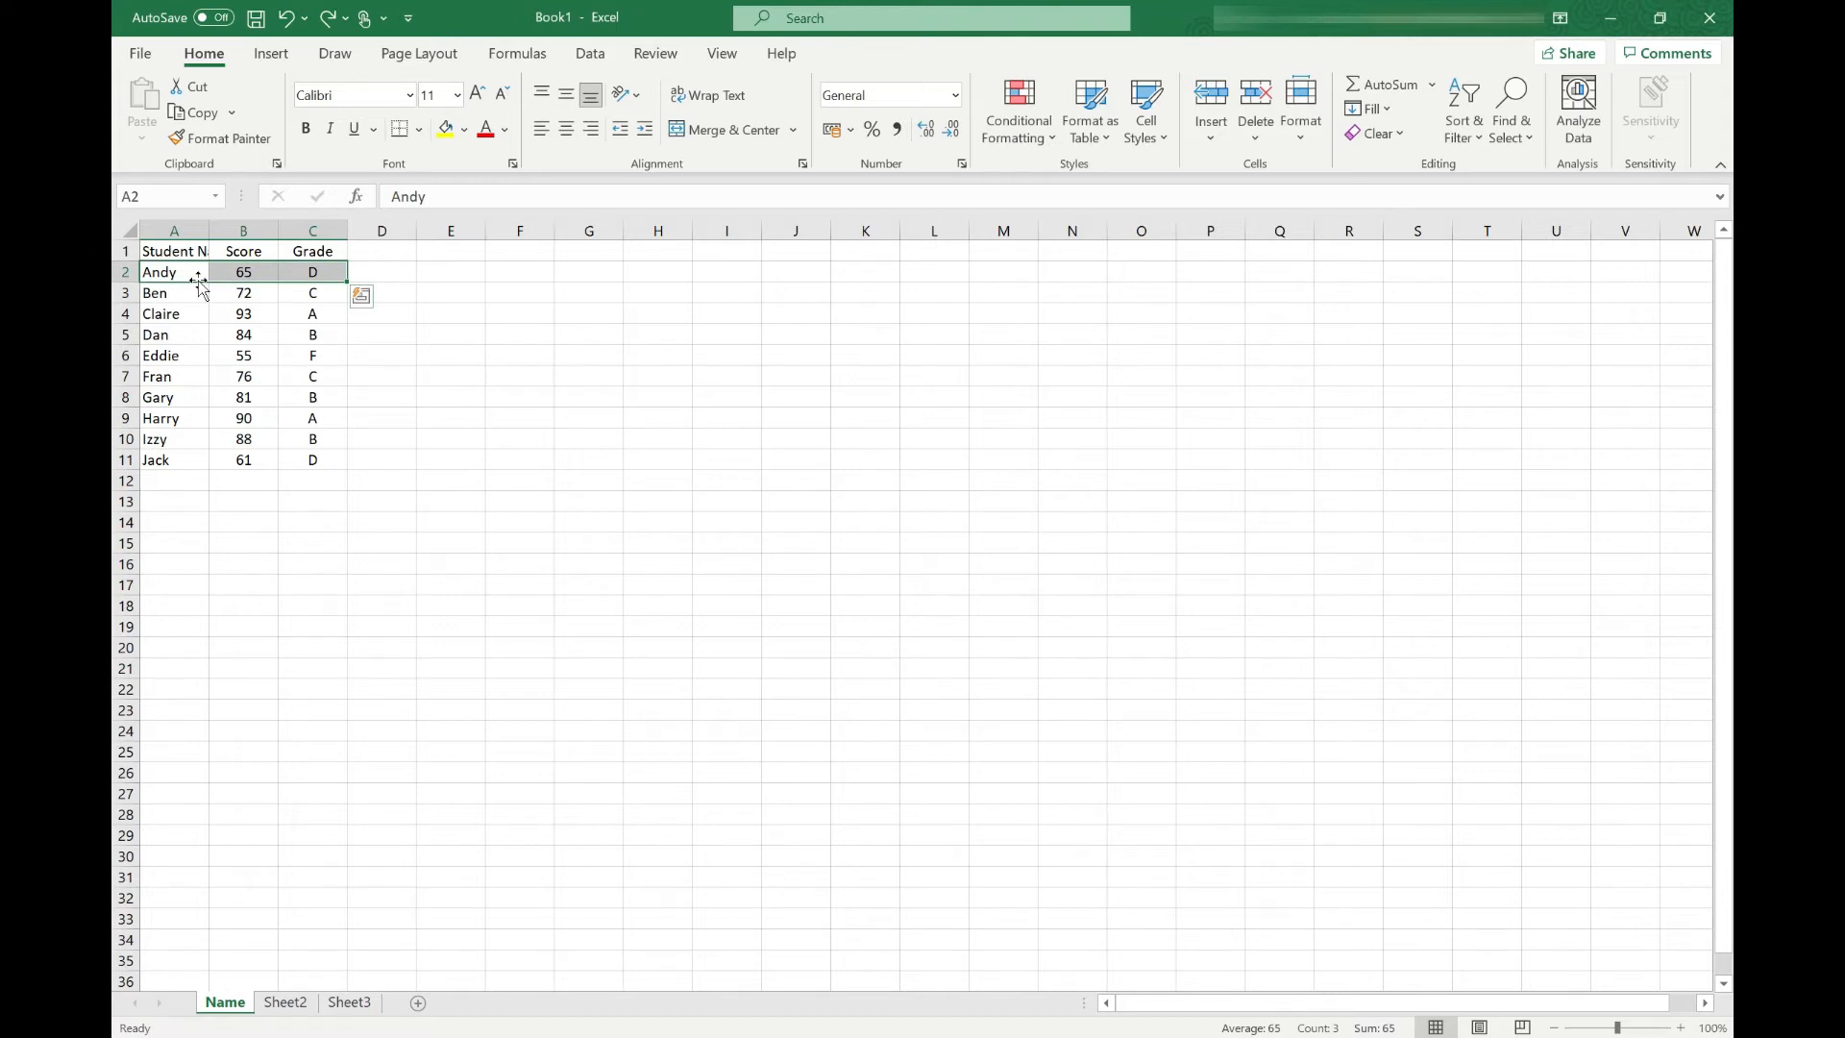
{"action": "left_click_drag", "start_coordinate": [199, 281], "coordinate": [197, 478]}
{"action": "key", "text": "ctrl+z"}
Move the record in A2:C2 to just above row 9, inserting it between the existing records without overwriting any data.
{"action": "left_click_drag", "start_coordinate": [192, 284], "coordinate": [203, 401]}
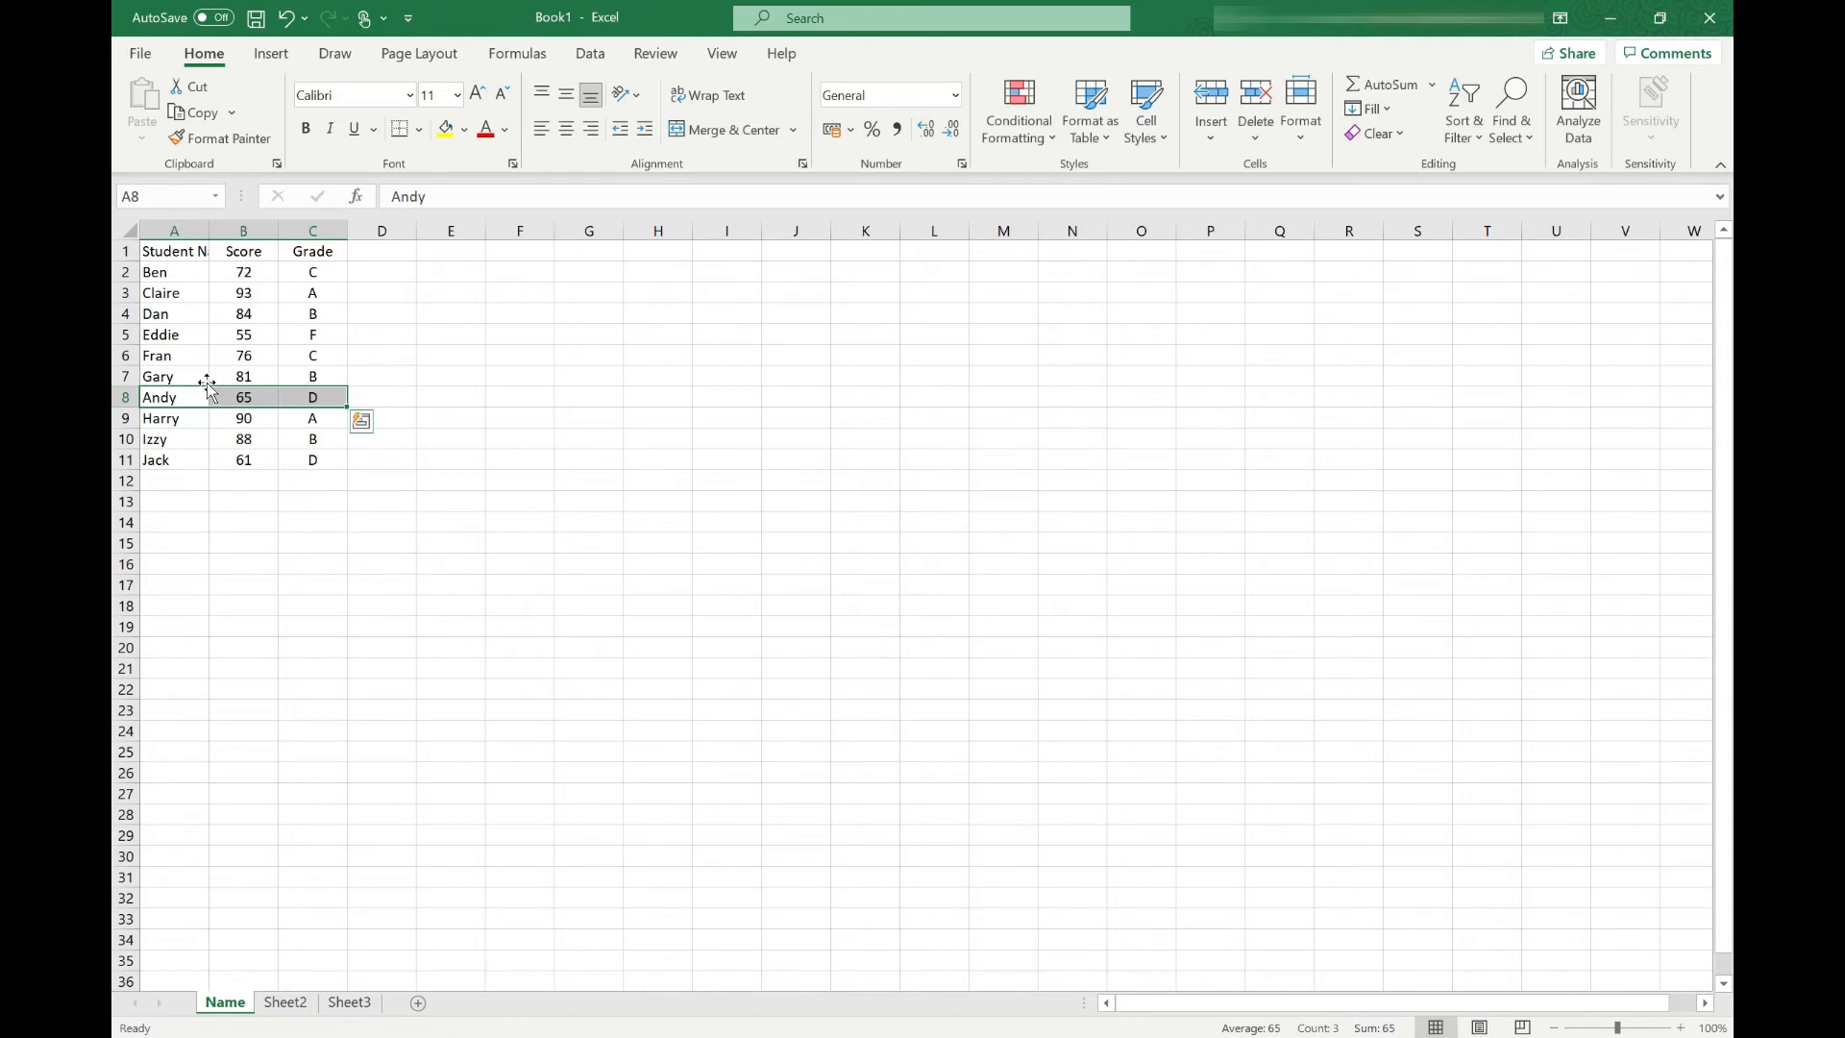
Fill the name in A11 down to A16 and extend the copies across the block A12:C14.
{"action": "left_click", "coordinate": [188, 459]}
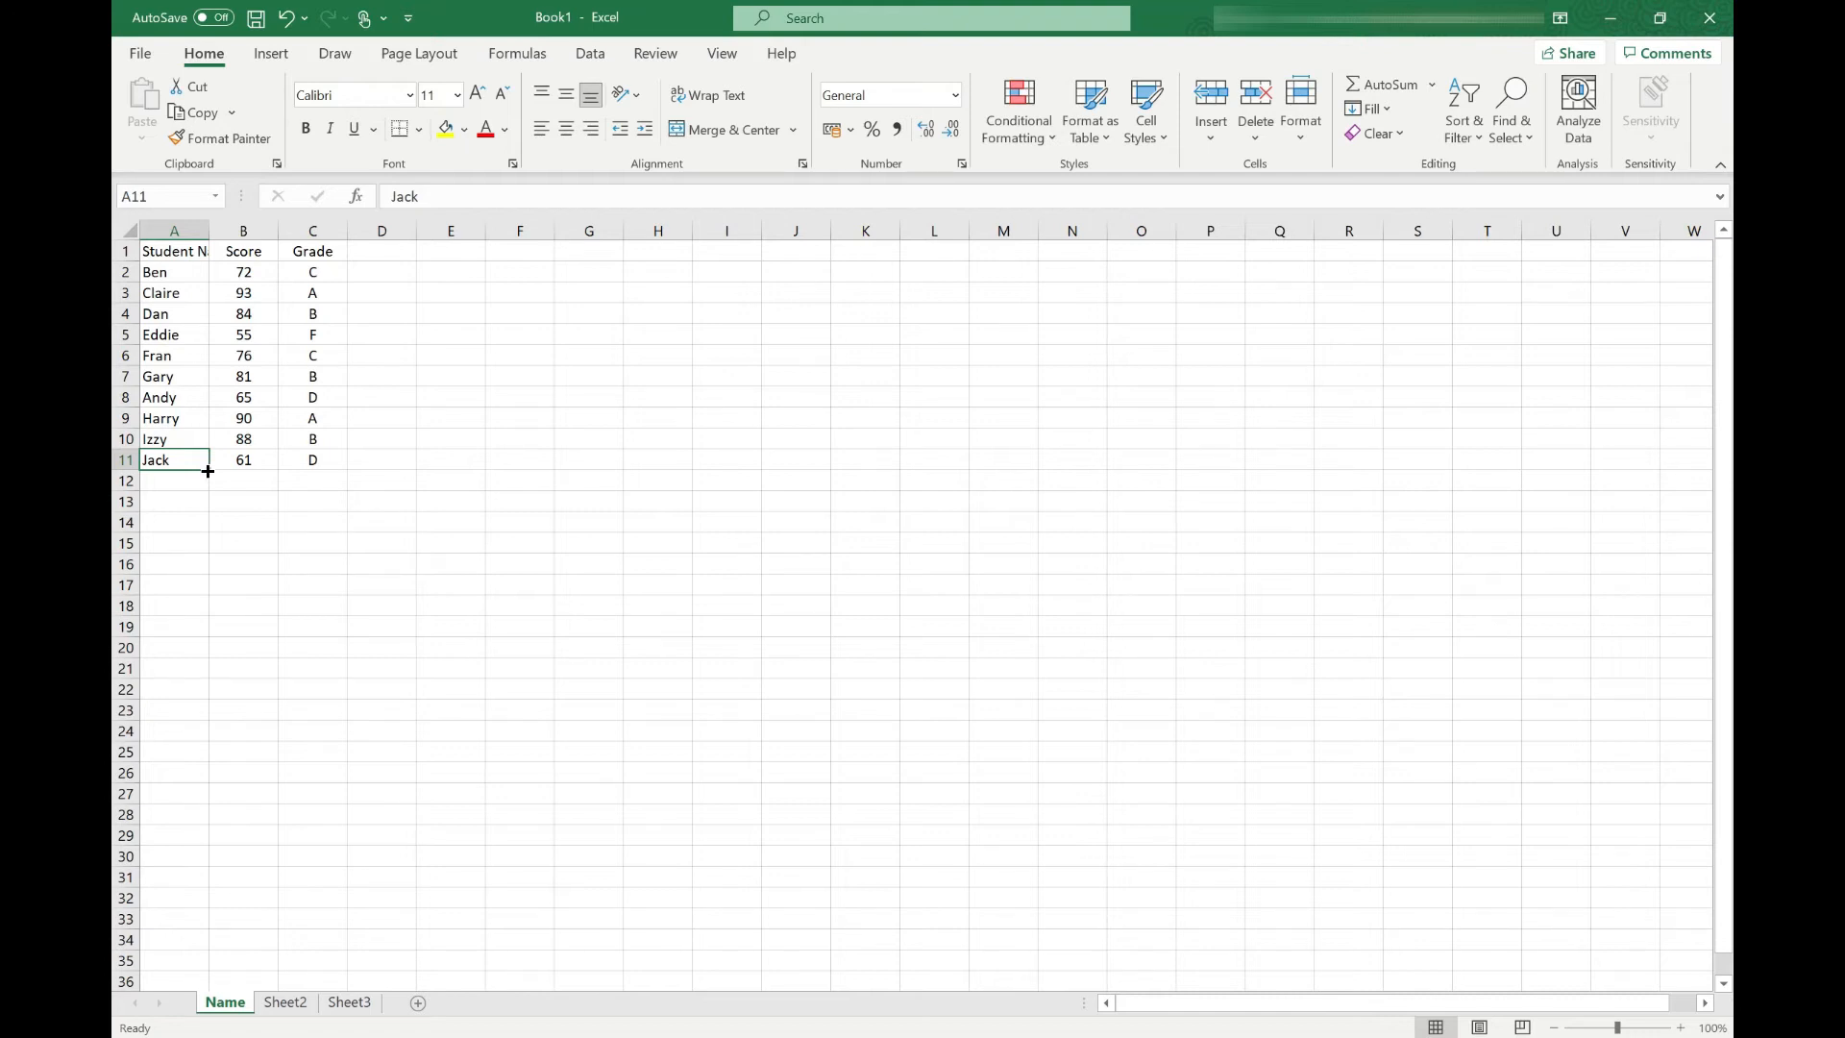
{"action": "left_click_drag", "start_coordinate": [208, 471], "coordinate": [203, 573]}
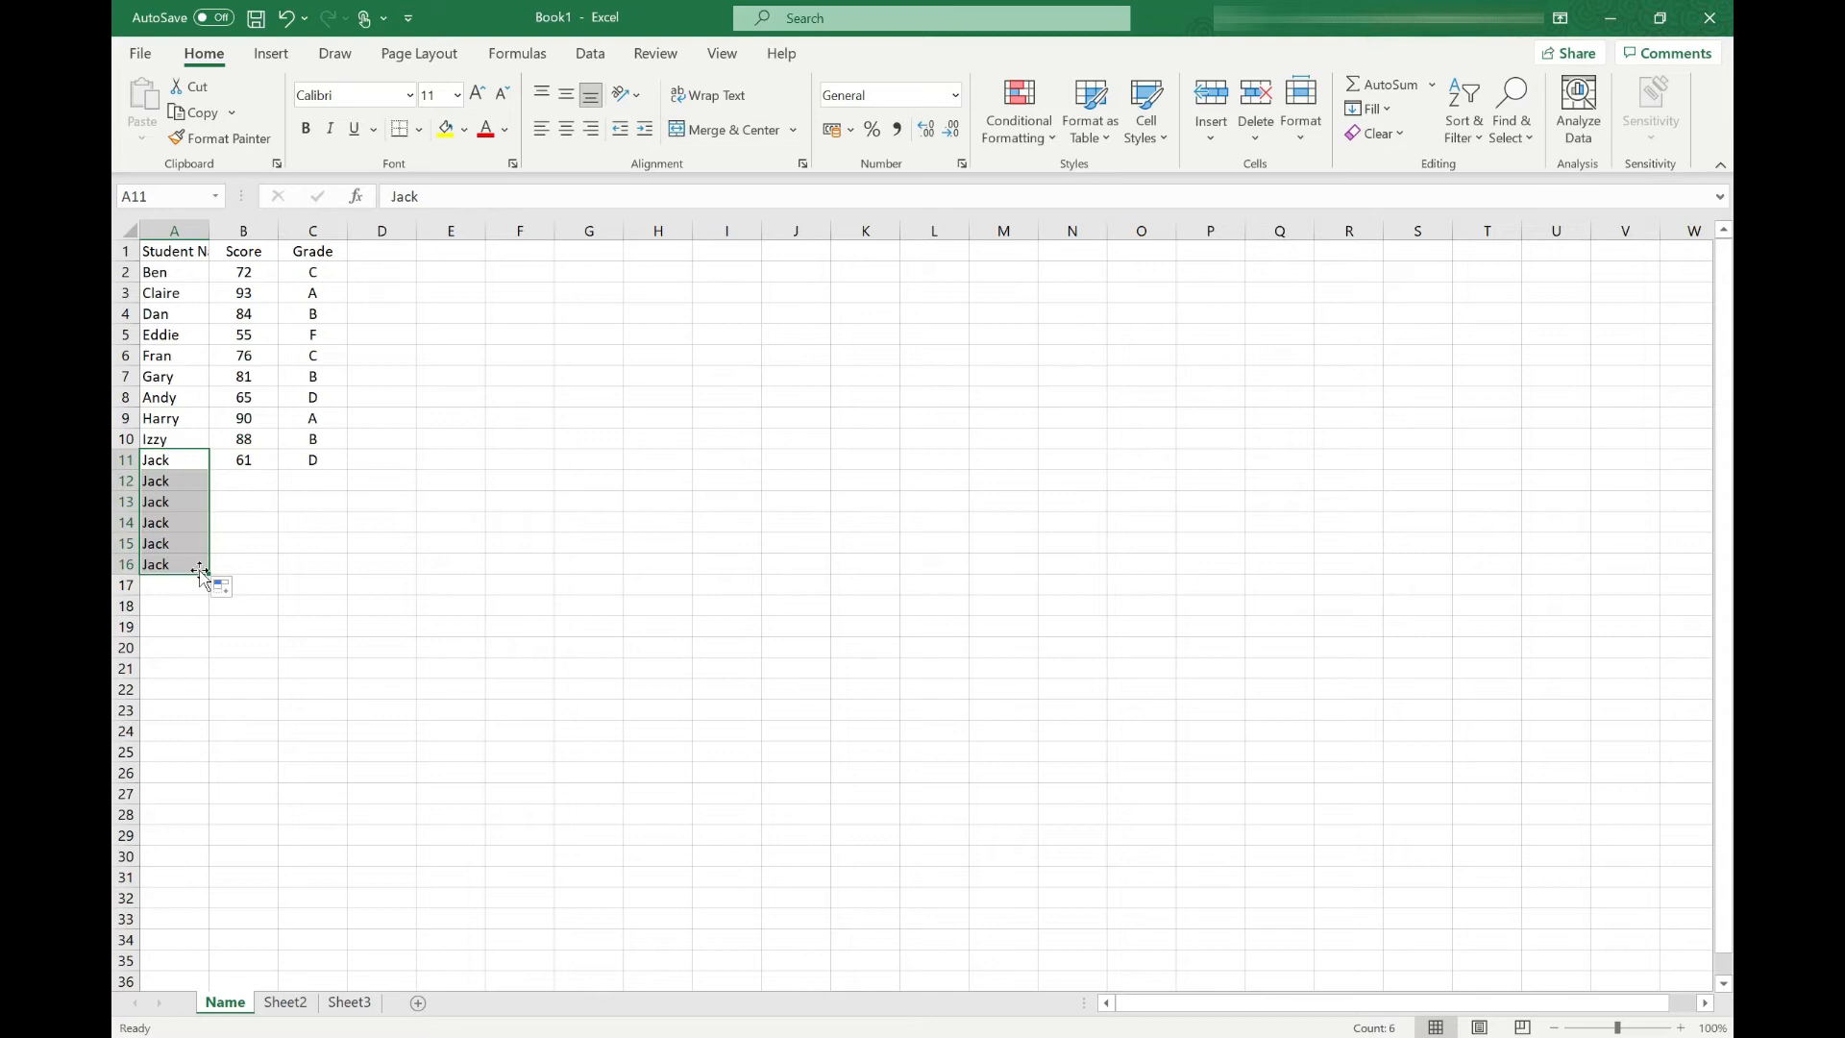
{"action": "left_click", "coordinate": [197, 480]}
{"action": "left_click_drag", "start_coordinate": [208, 489], "coordinate": [346, 530]}
Clear the filled name copies from the block A12:C17 below the student table.
{"action": "left_click_drag", "start_coordinate": [151, 481], "coordinate": [300, 578]}
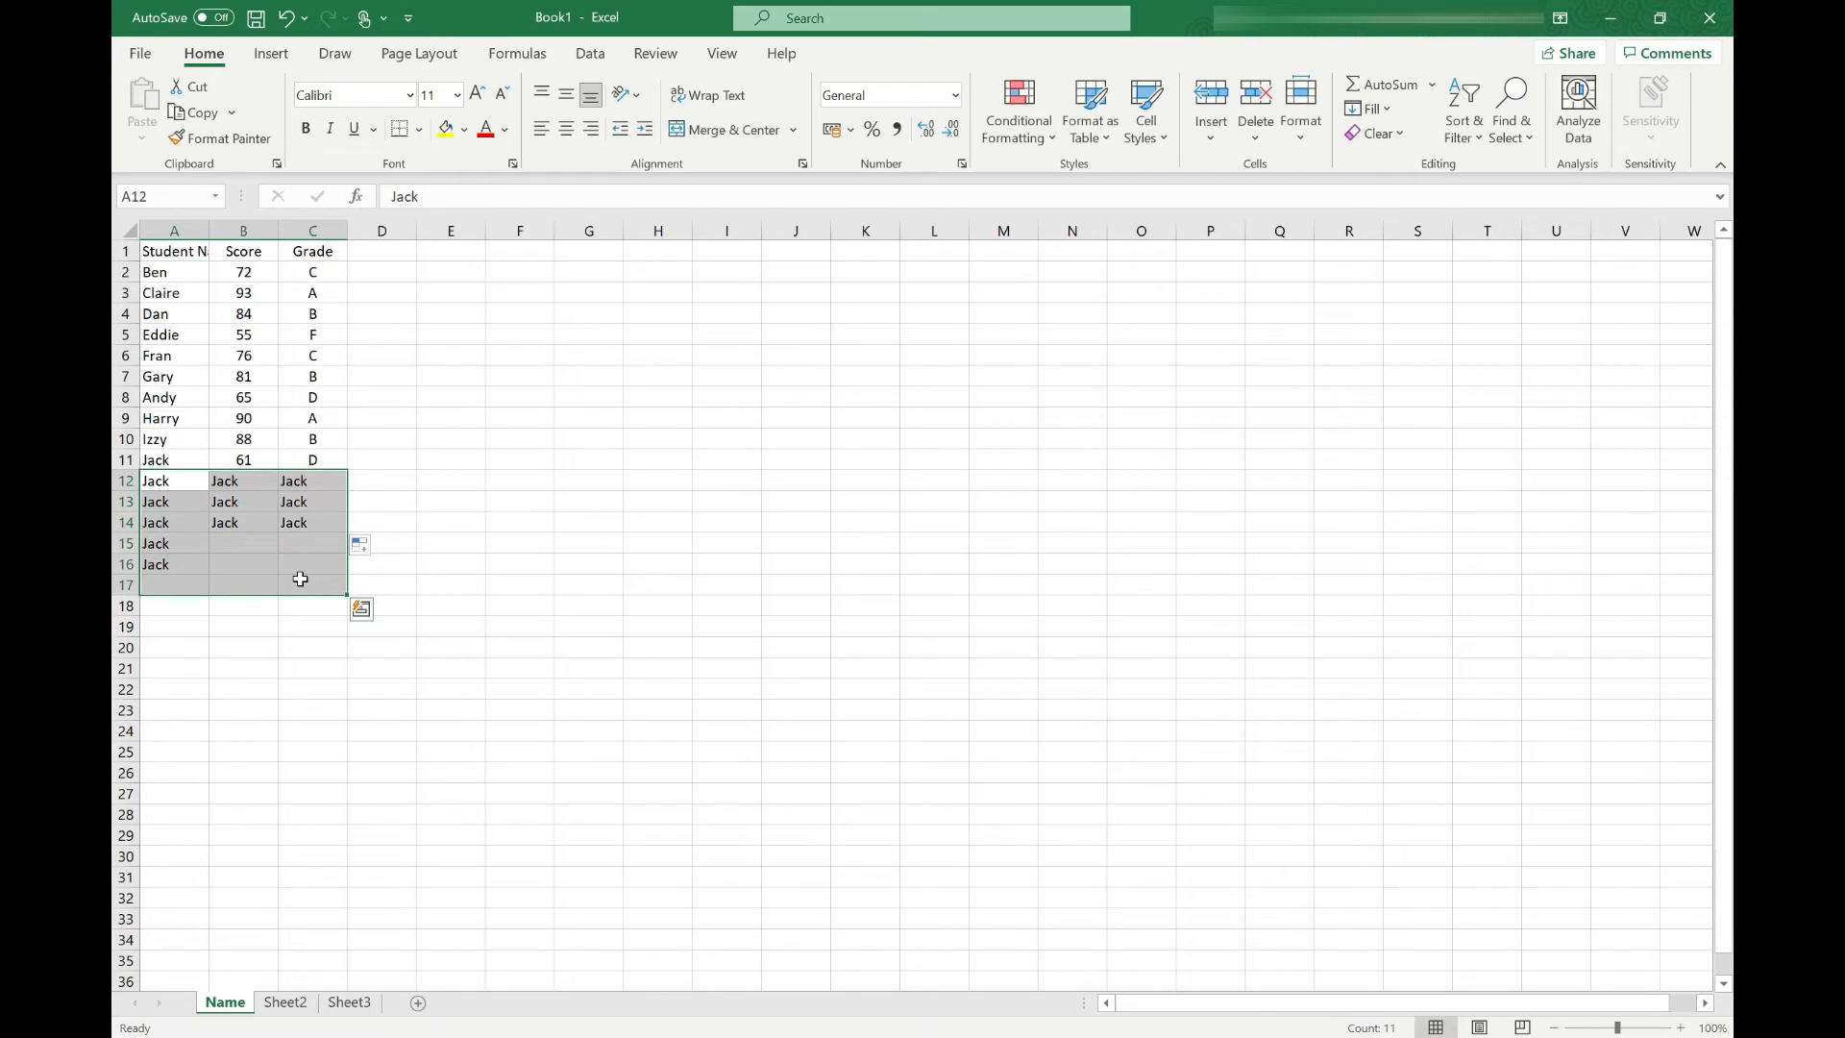
{"action": "key", "text": "Delete"}
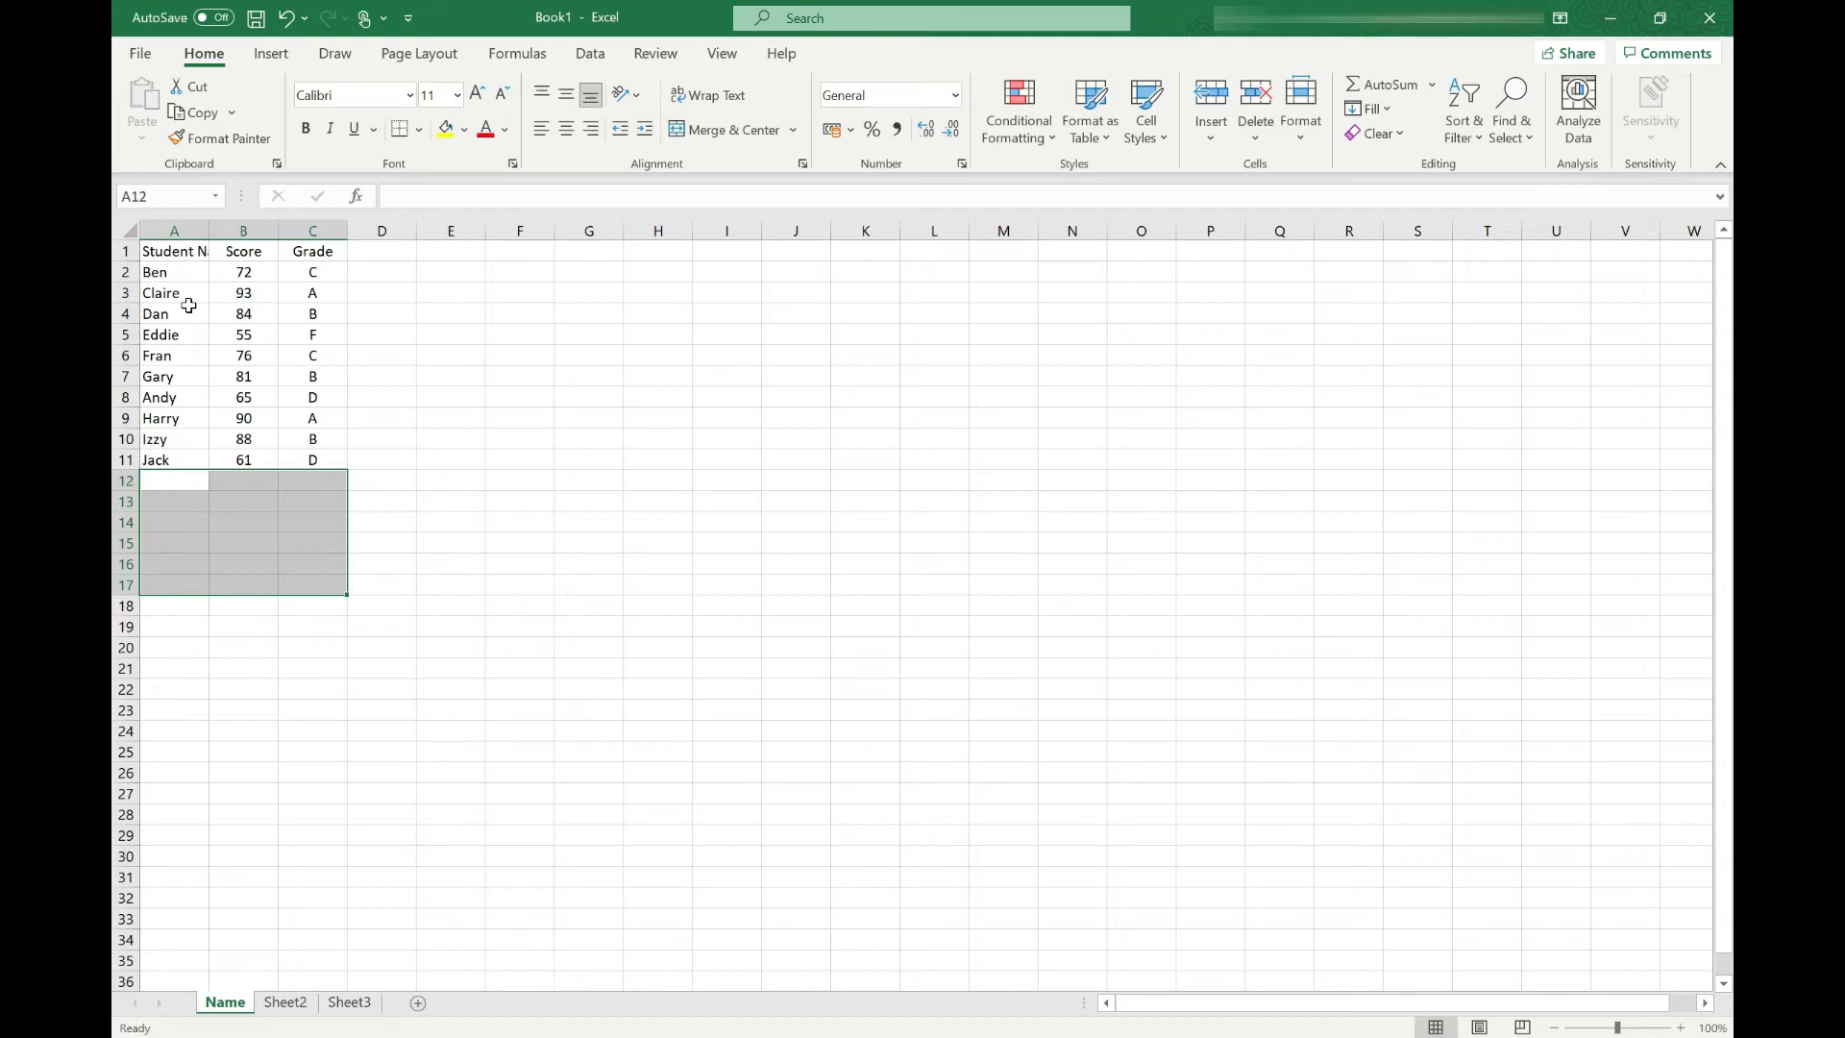
{"action": "left_click", "coordinate": [167, 480]}
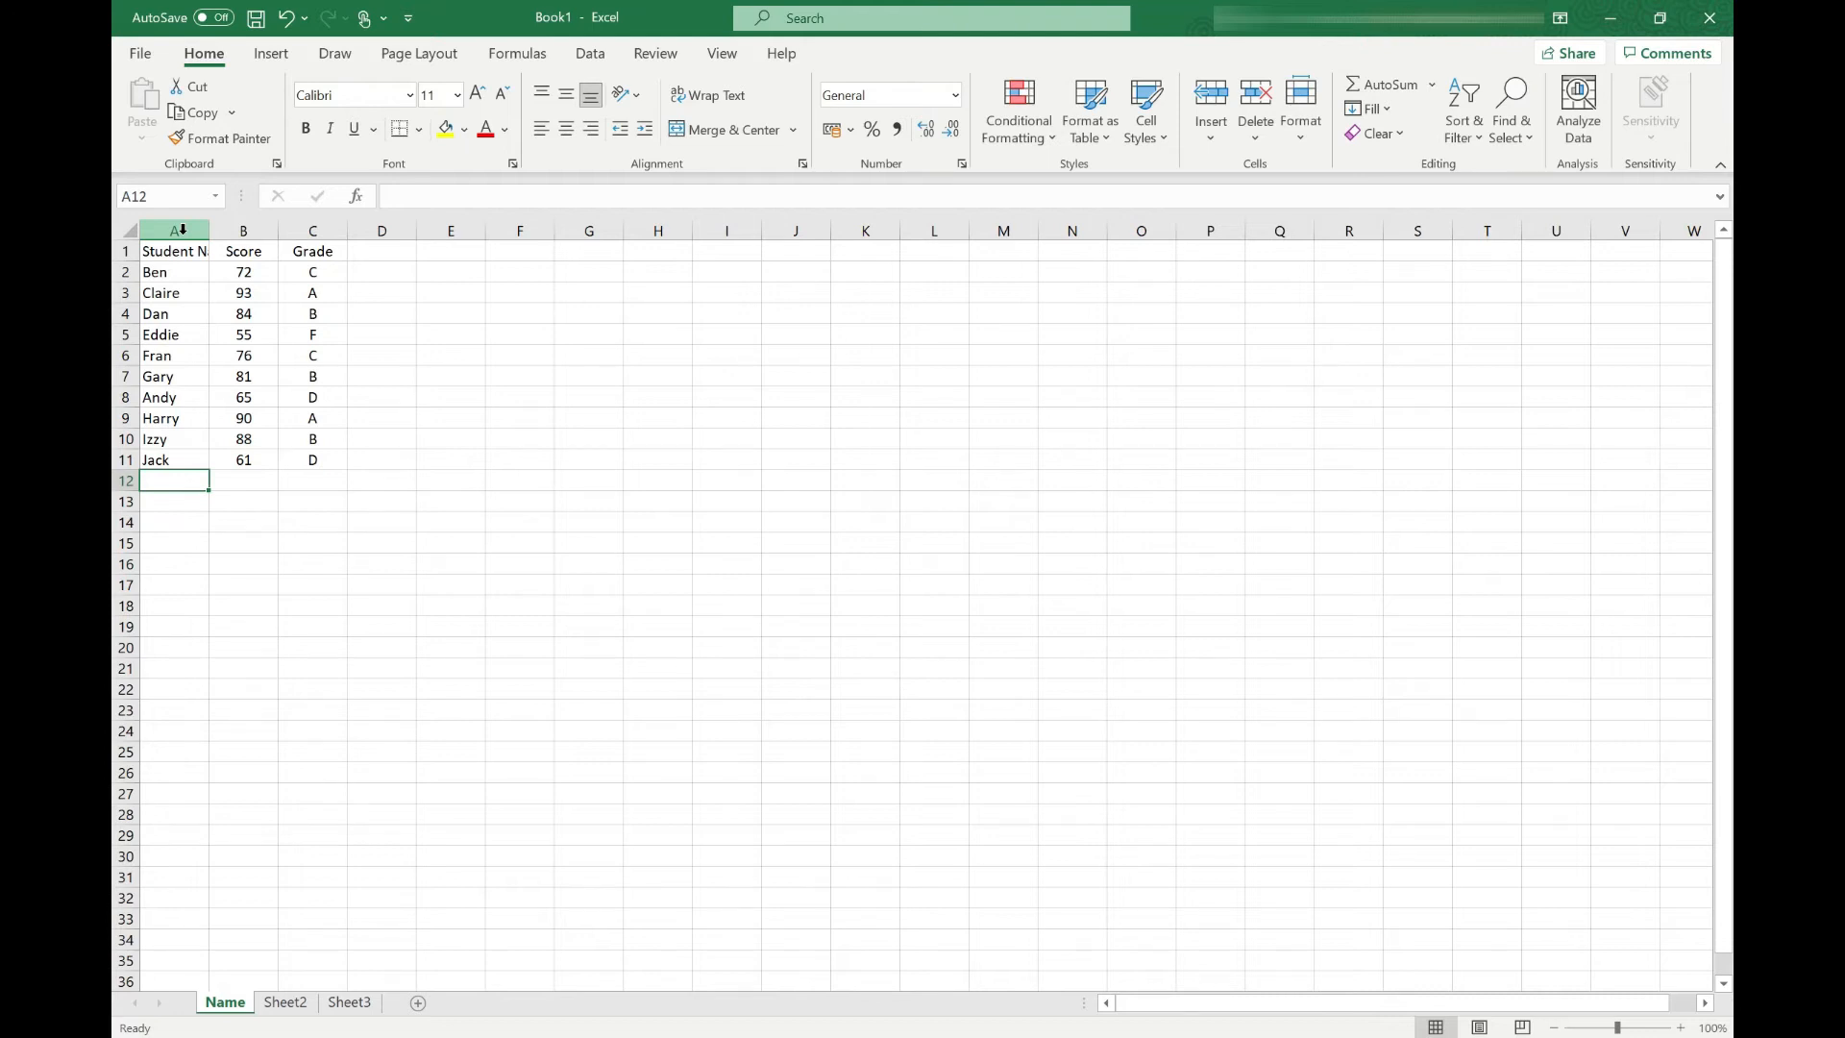
Practise selecting column A, row 2, columns A to E, rows 1 to 6 and the entire sheet, ending on cell A1.
{"action": "left_click", "coordinate": [182, 228]}
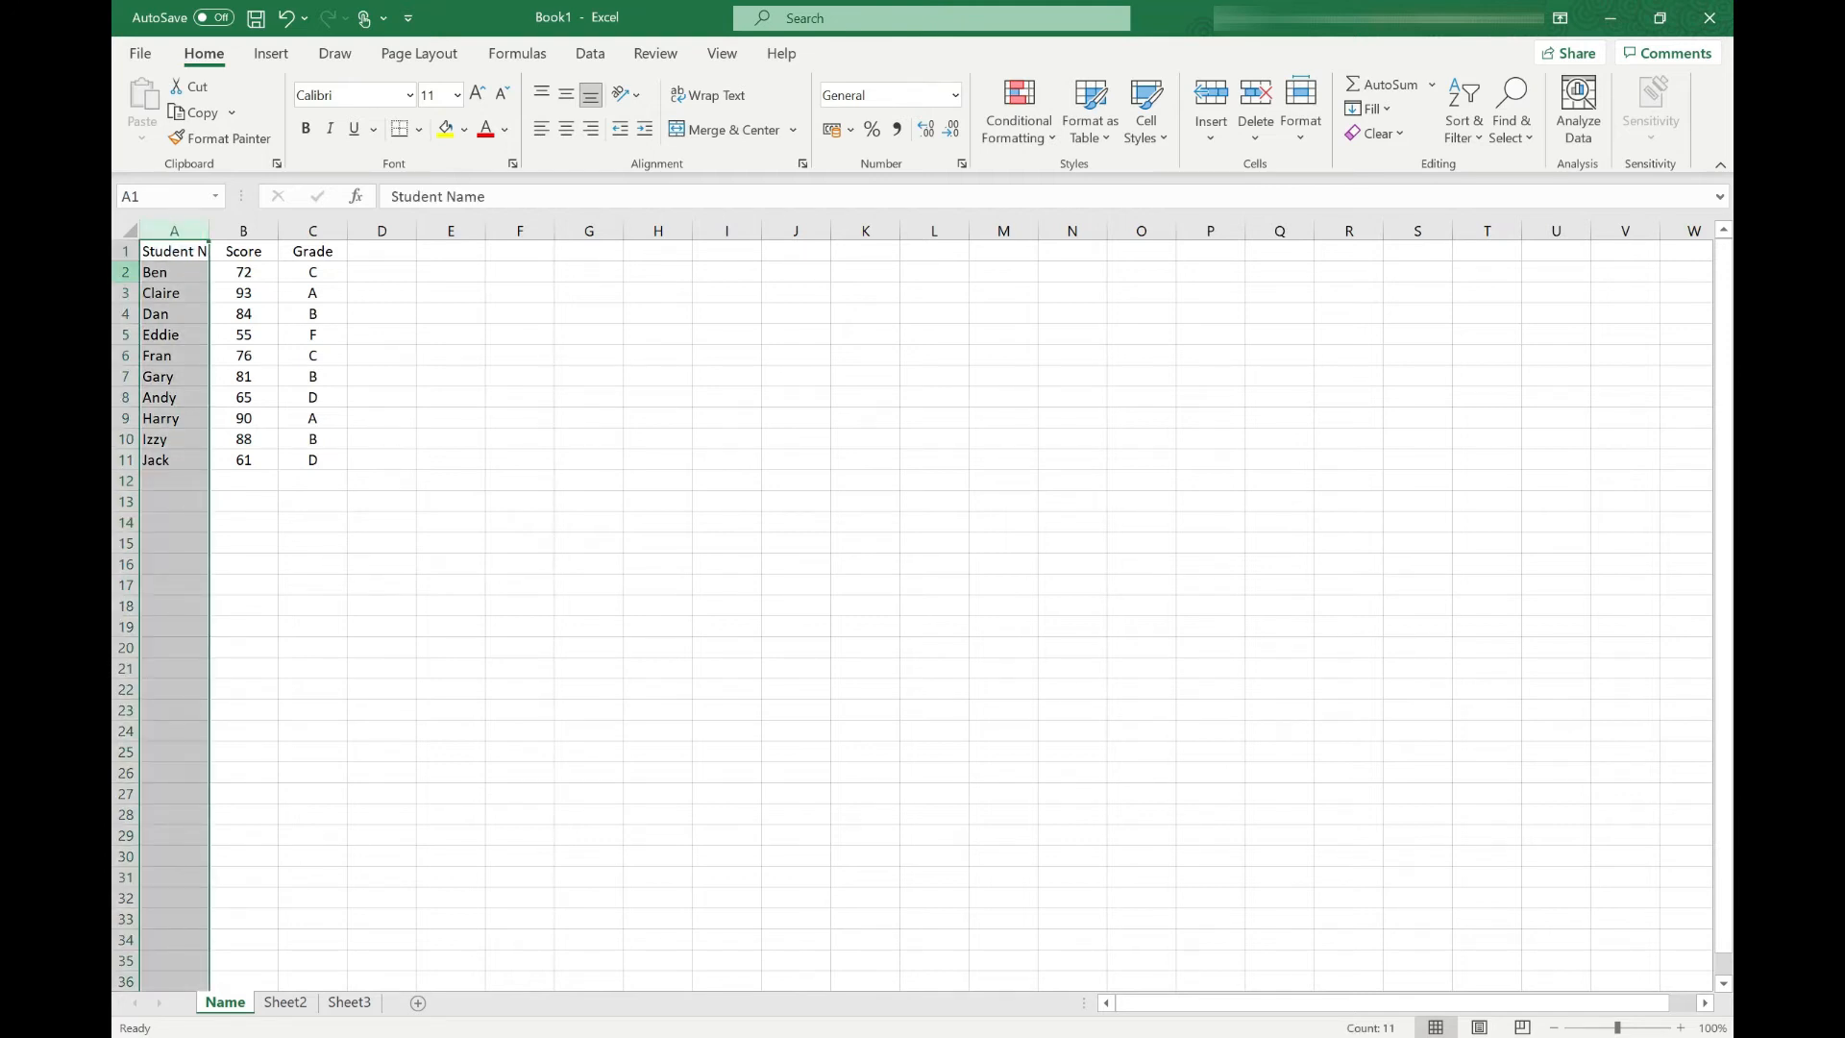
{"action": "left_click", "coordinate": [126, 273]}
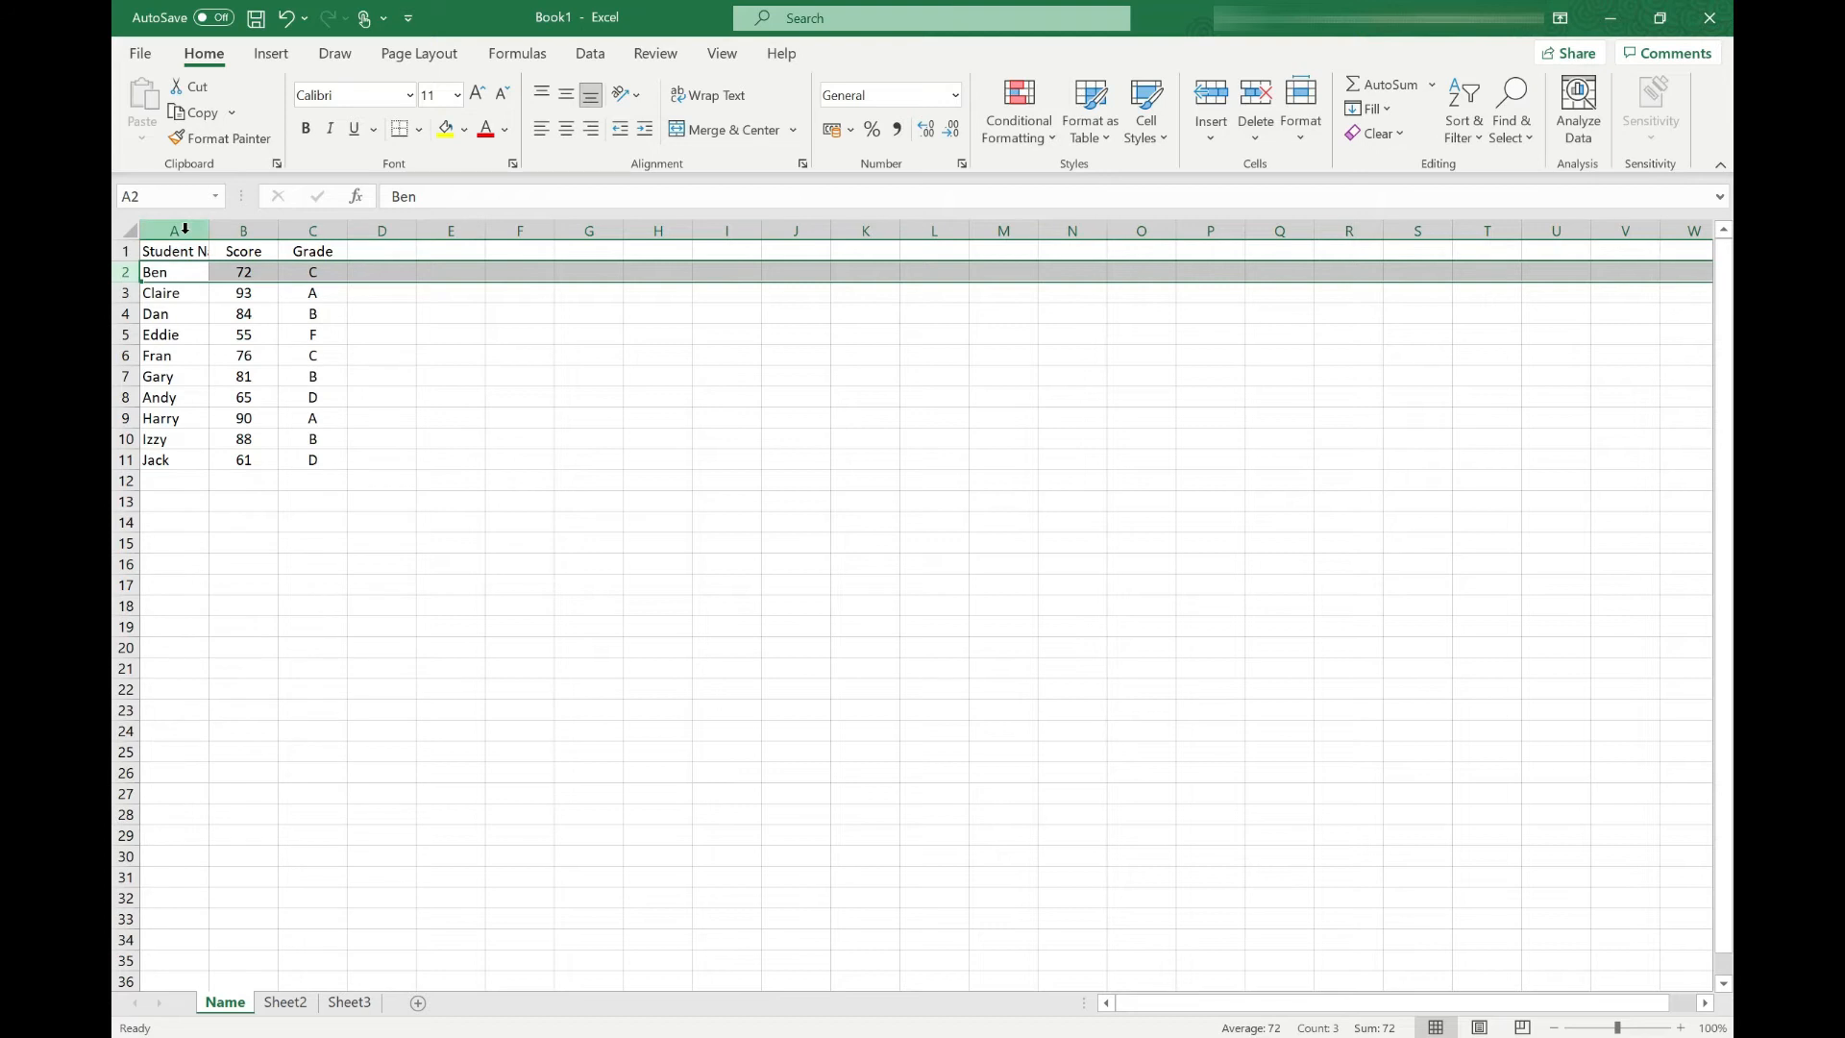
{"action": "left_click_drag", "start_coordinate": [186, 229], "coordinate": [484, 231]}
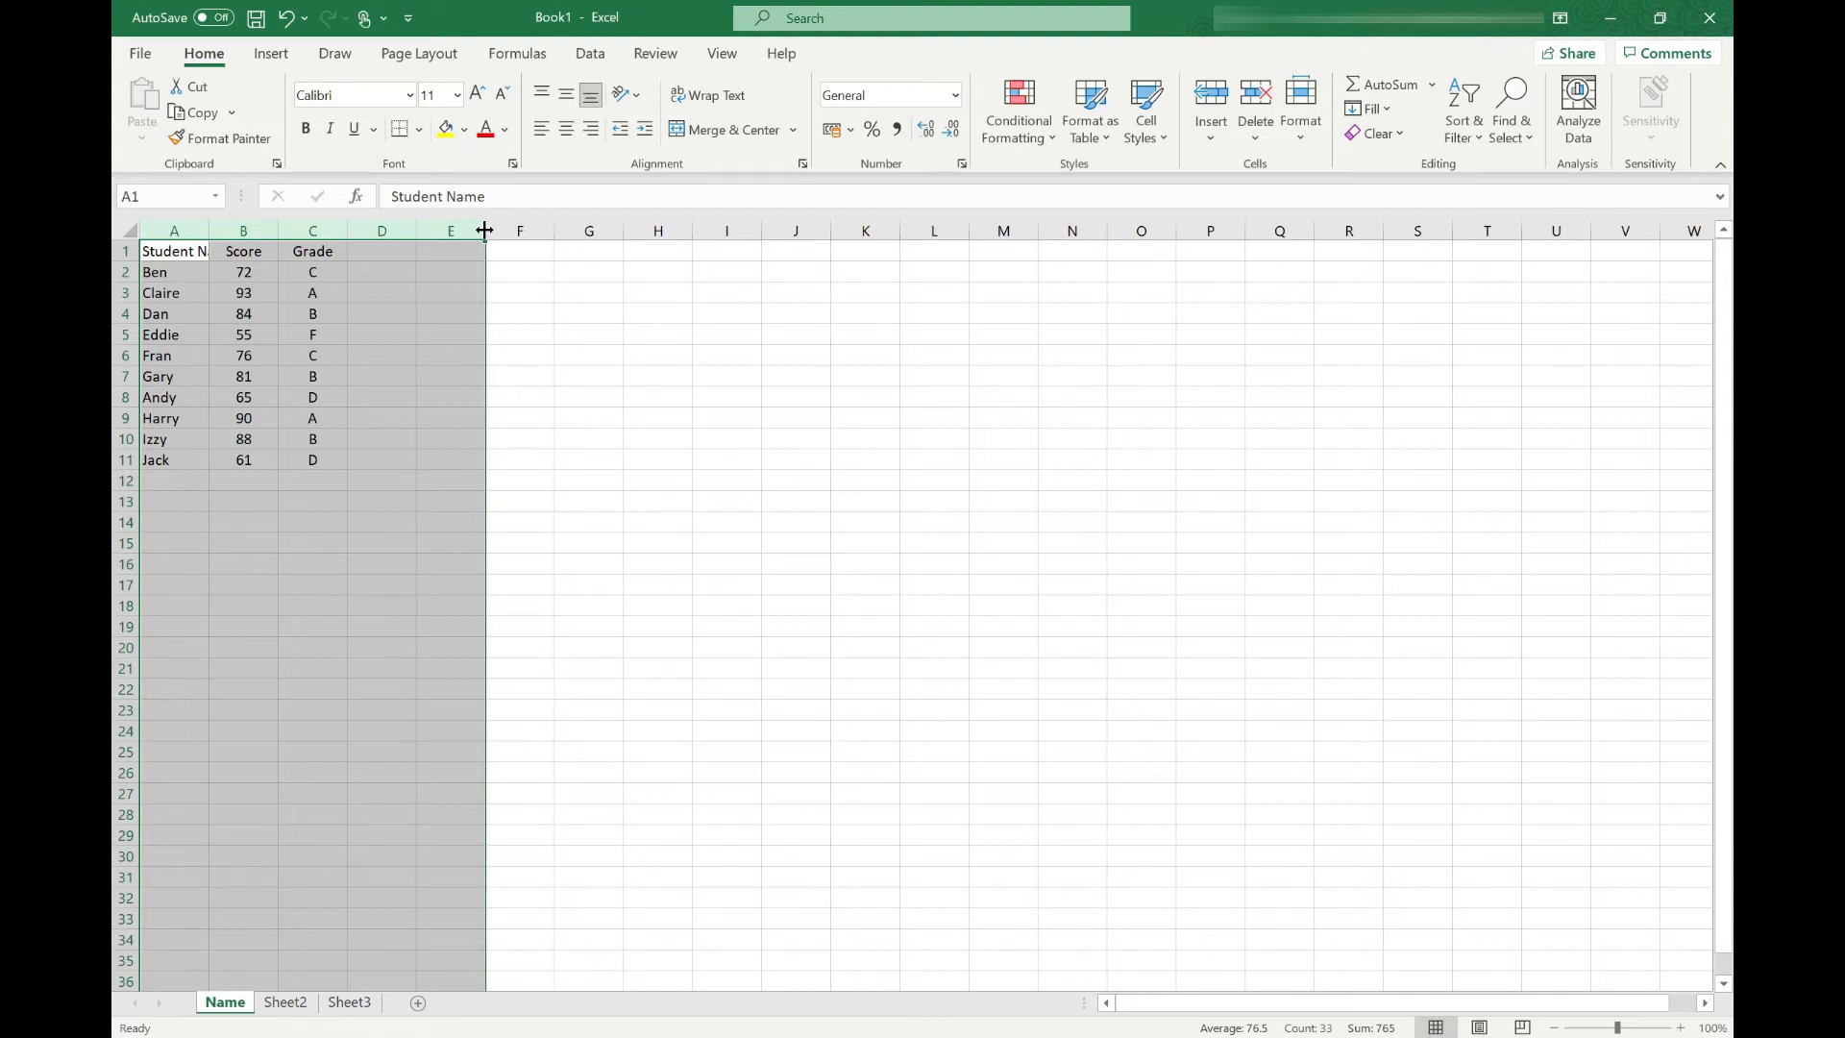
{"action": "left_click_drag", "start_coordinate": [125, 251], "coordinate": [125, 360]}
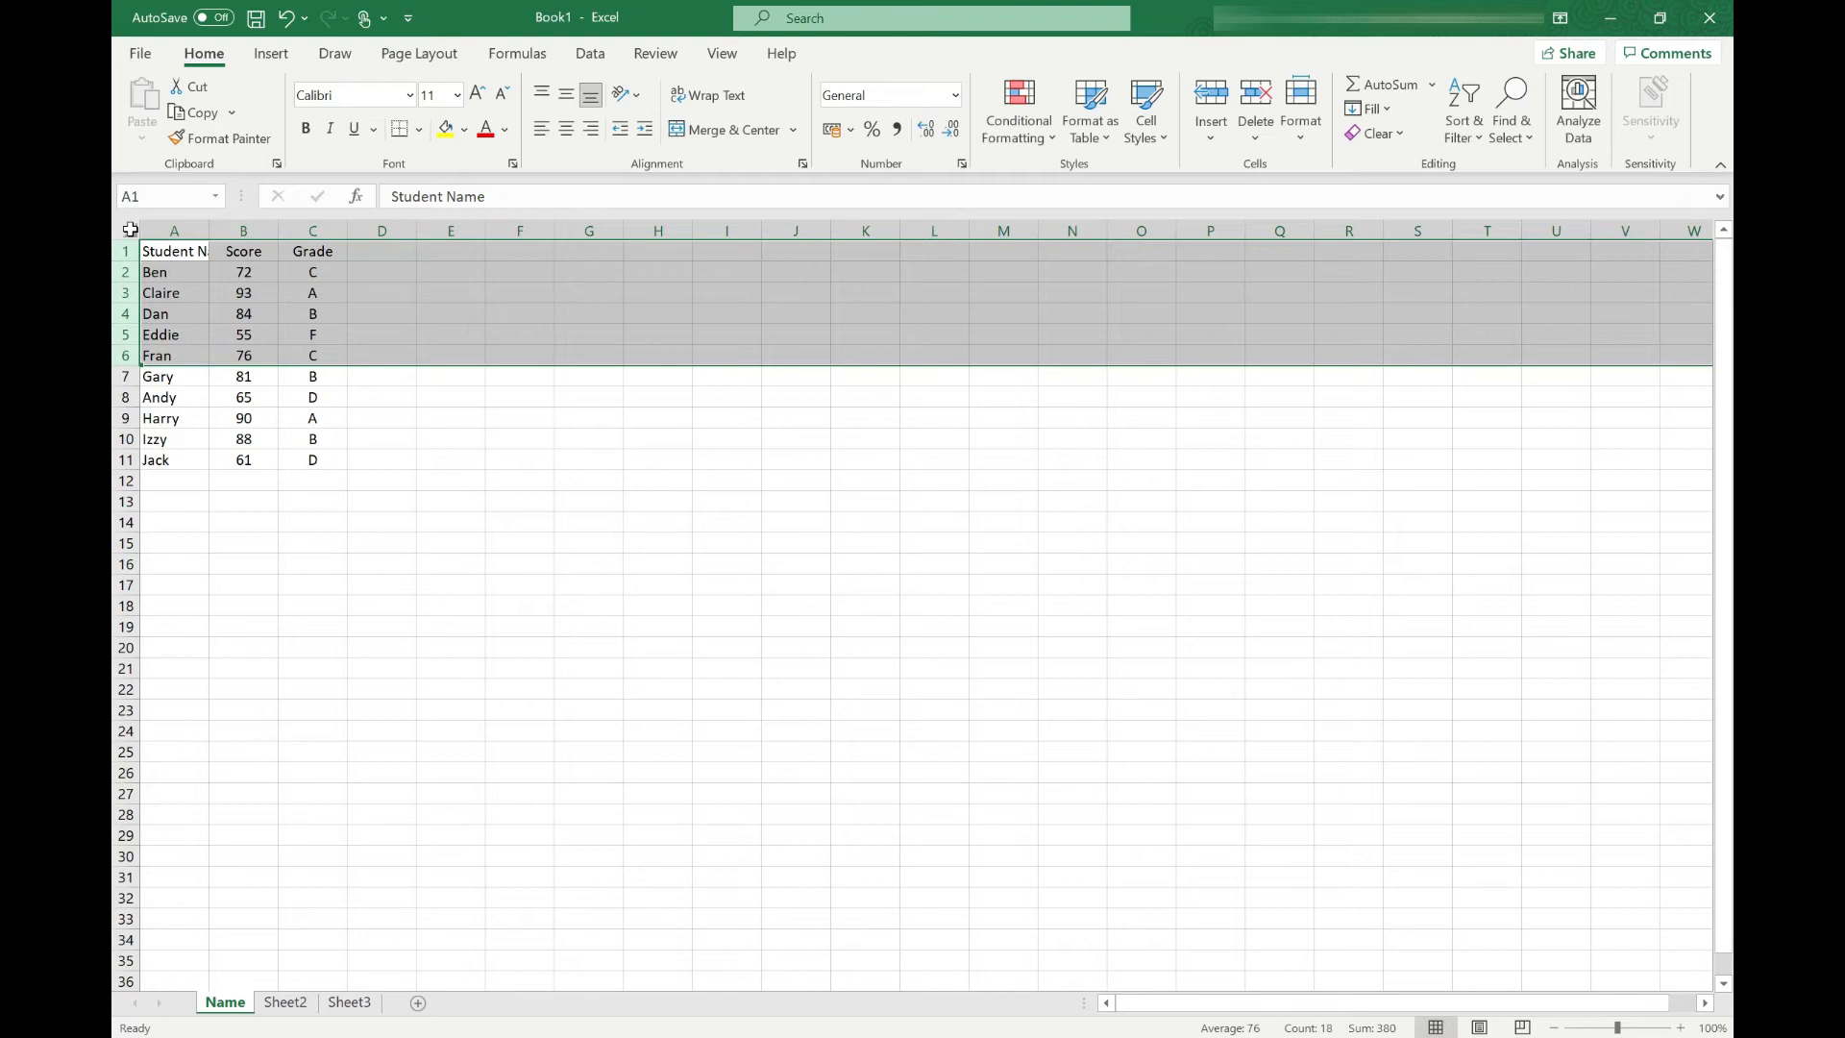
{"action": "left_click", "coordinate": [129, 229]}
{"action": "left_click", "coordinate": [184, 251]}
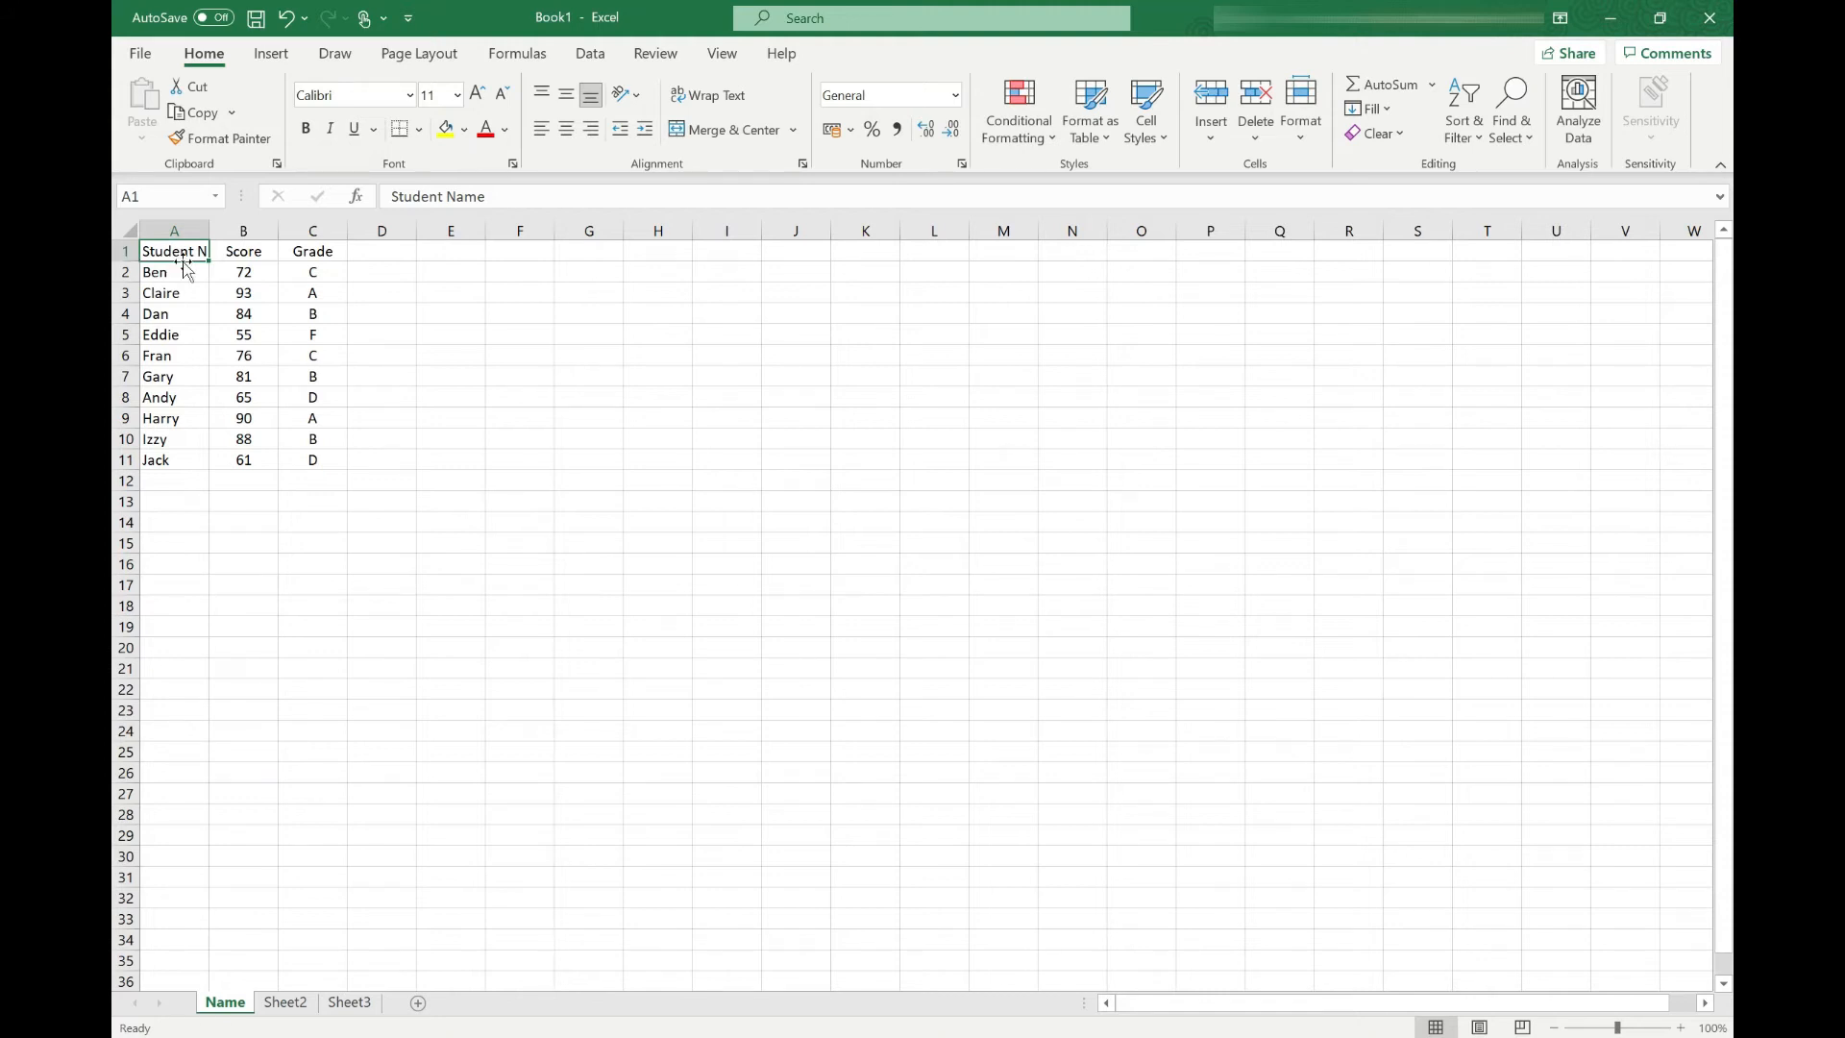
Autofit column A and columns A to C to their contents, and resize all three columns together to one equal width.
{"action": "left_click_drag", "start_coordinate": [211, 231], "coordinate": [231, 232]}
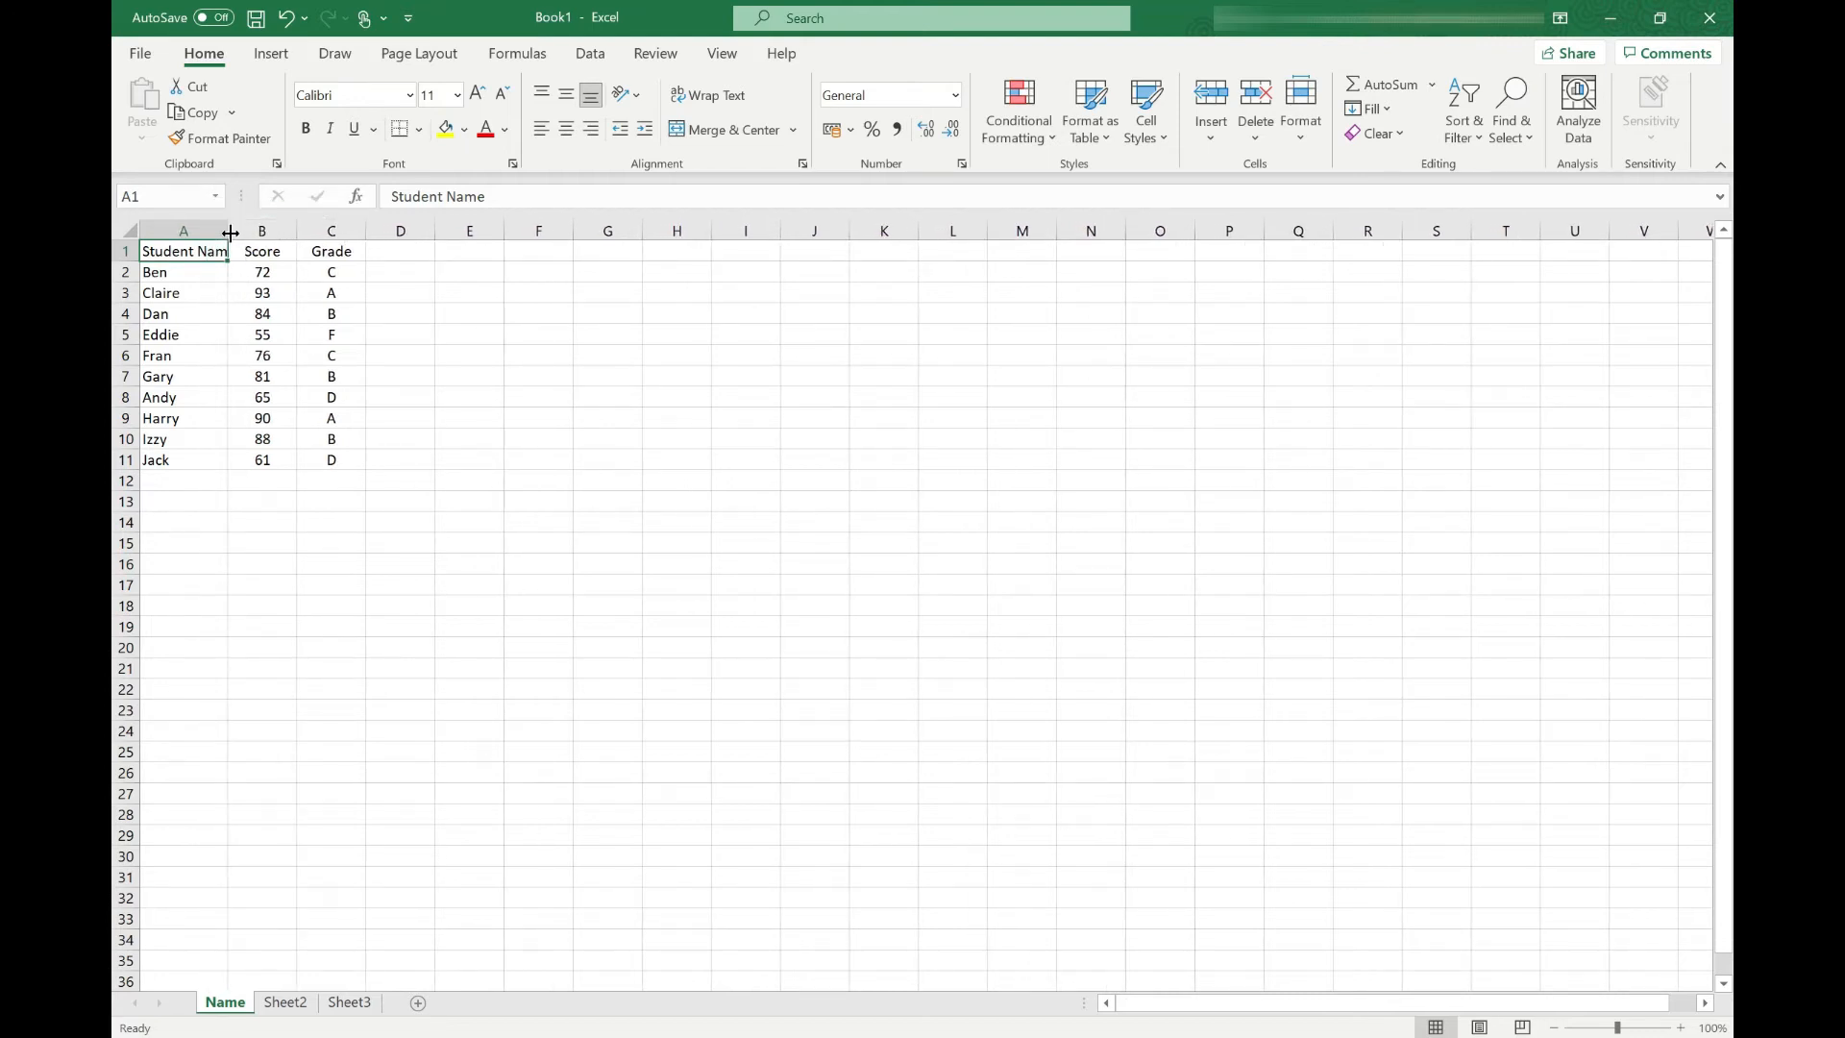
{"action": "double_click", "coordinate": [231, 233]}
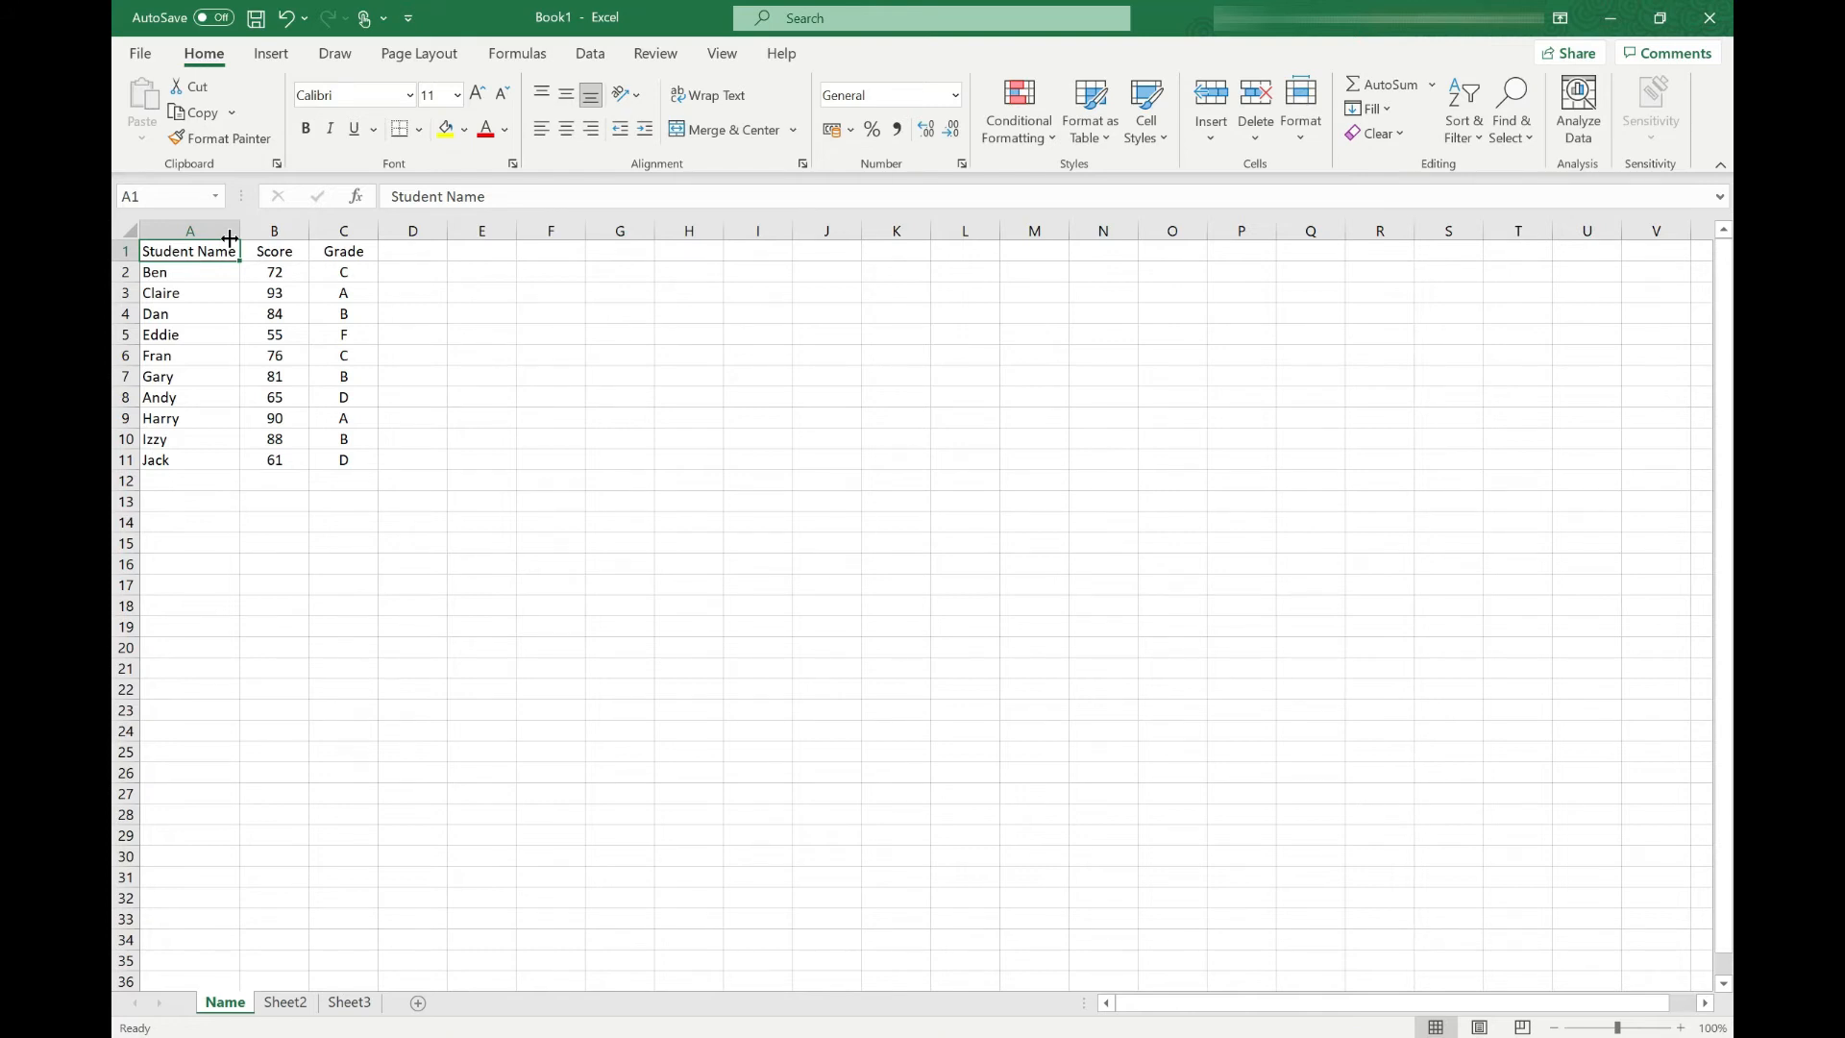
{"action": "left_click_drag", "start_coordinate": [223, 232], "coordinate": [327, 230]}
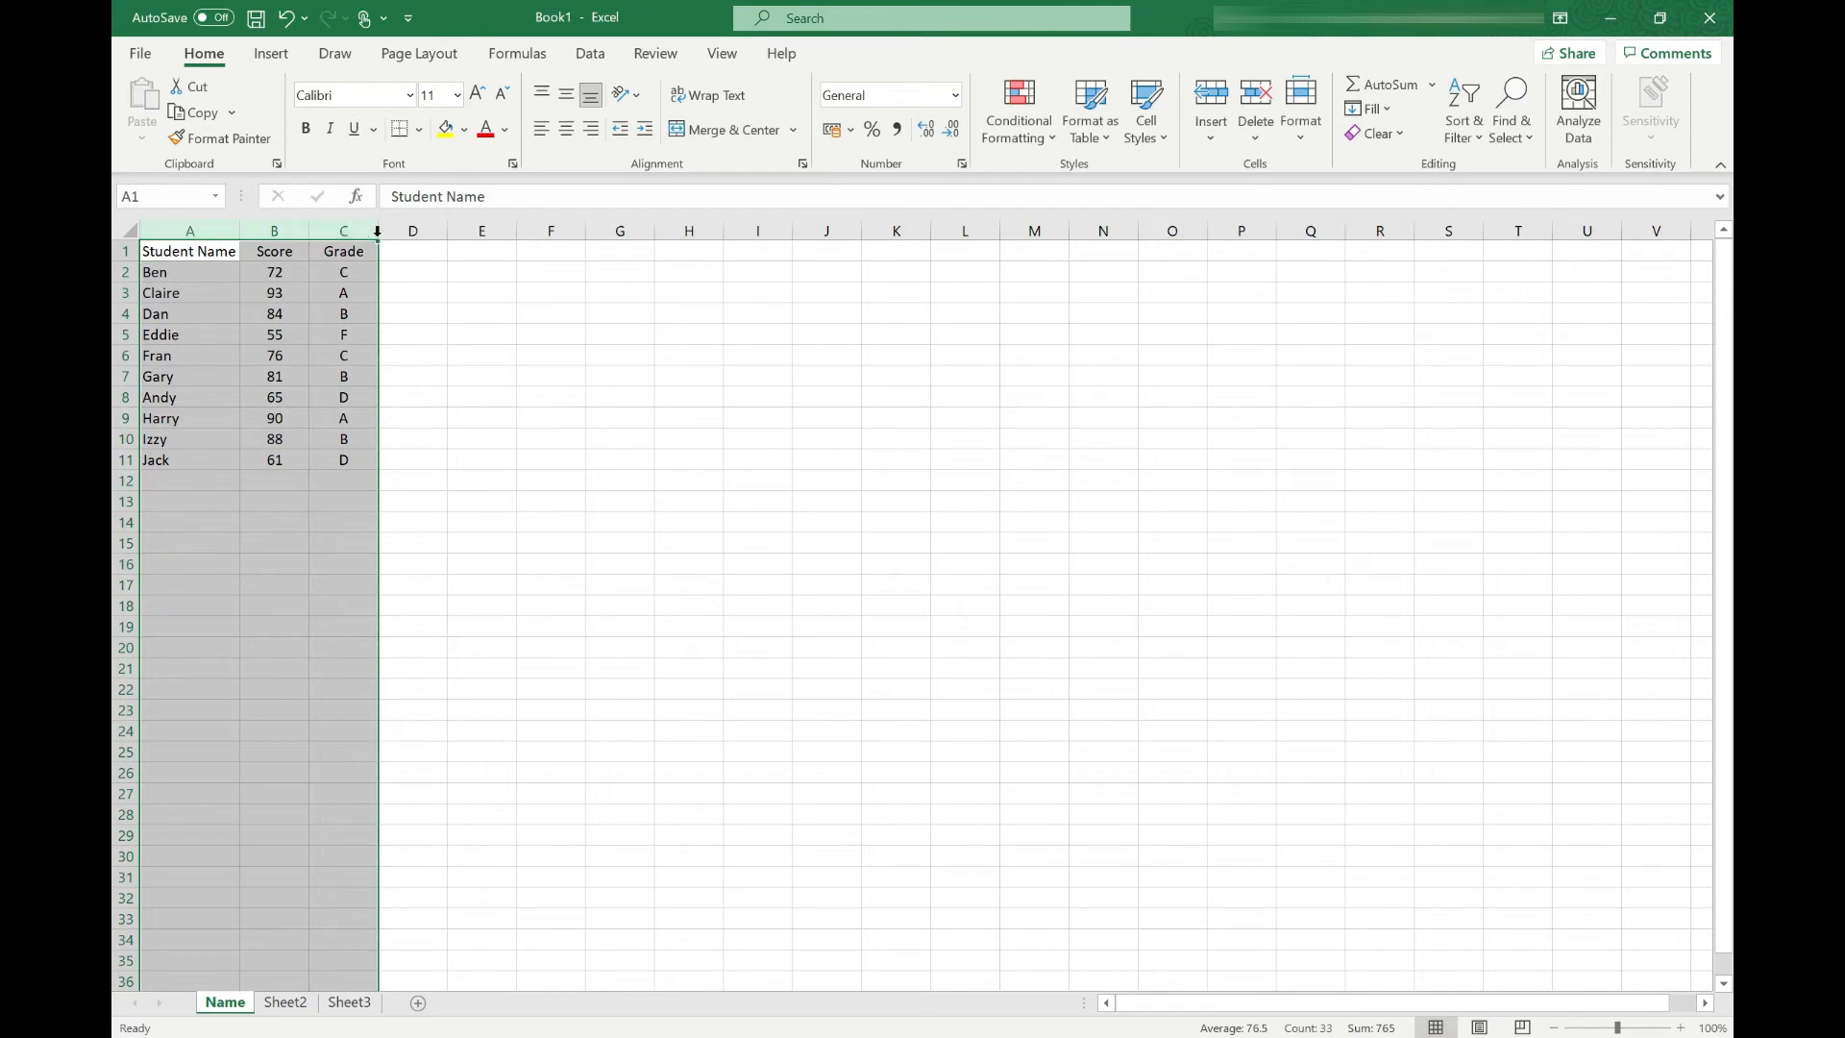
{"action": "double_click", "coordinate": [377, 231]}
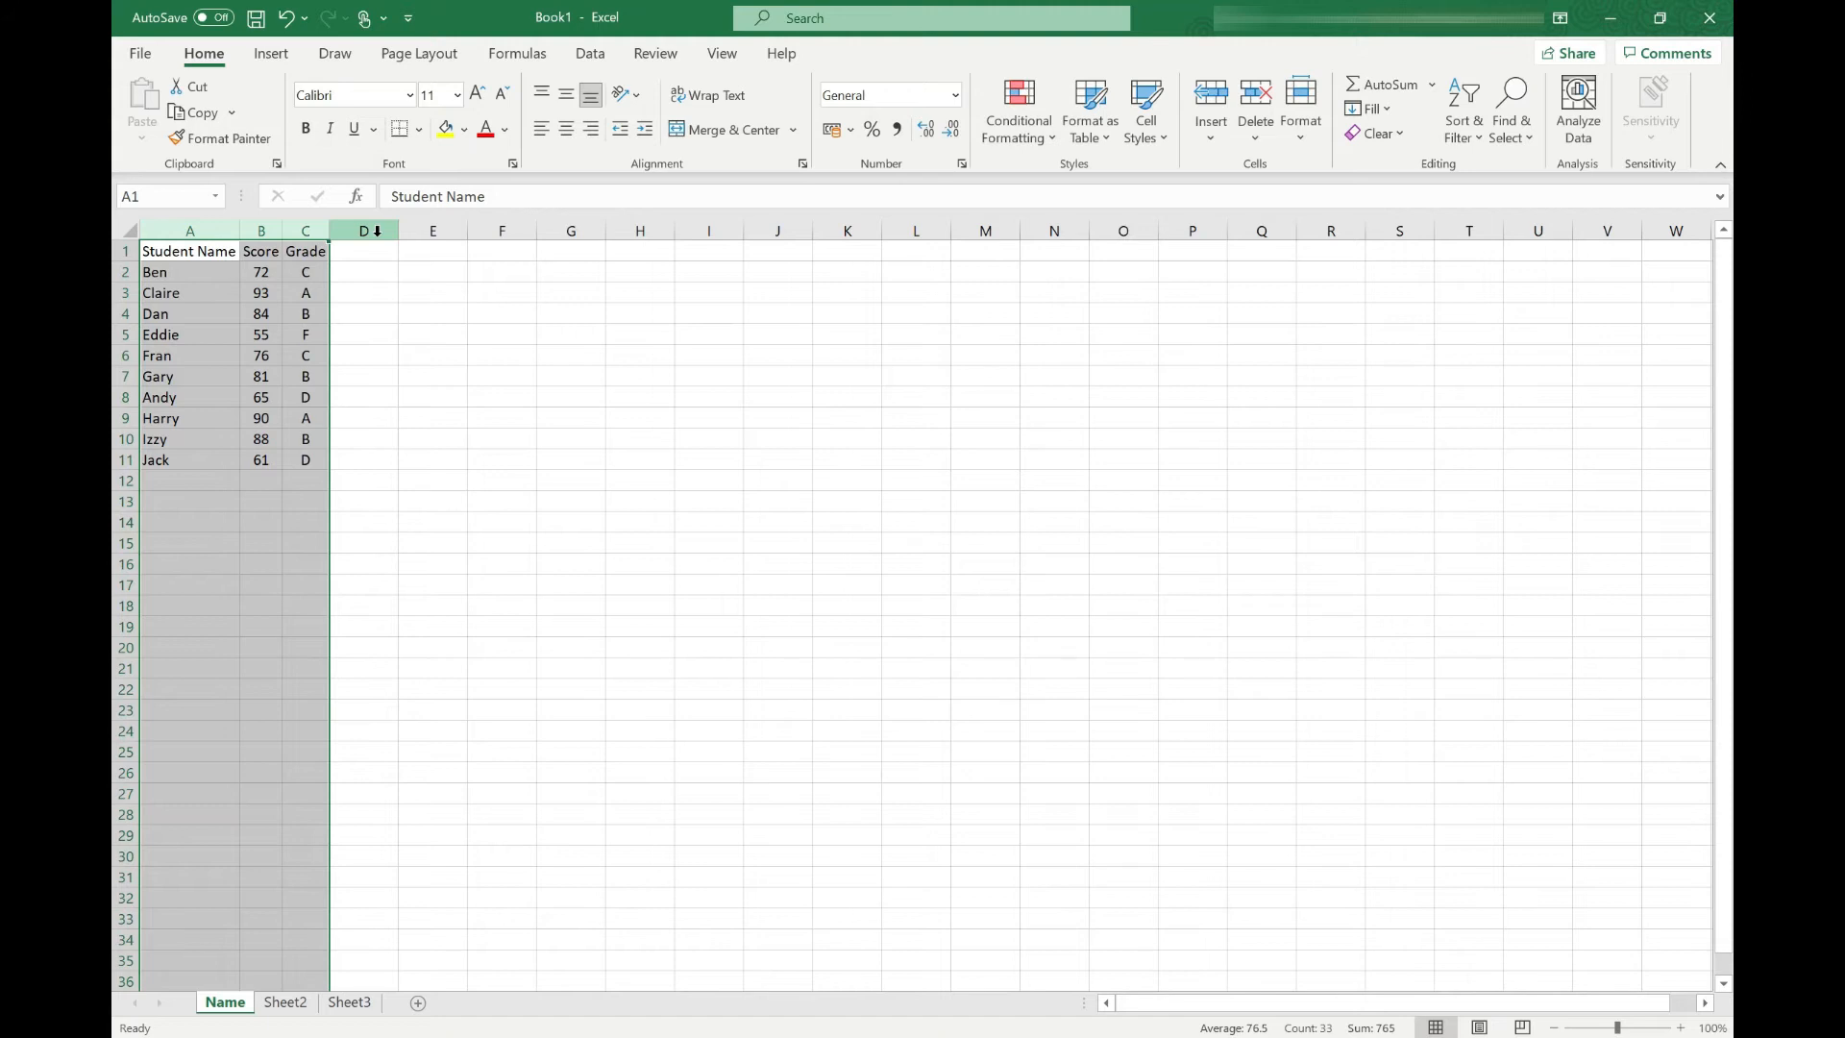
{"action": "left_click_drag", "start_coordinate": [329, 231], "coordinate": [356, 234]}
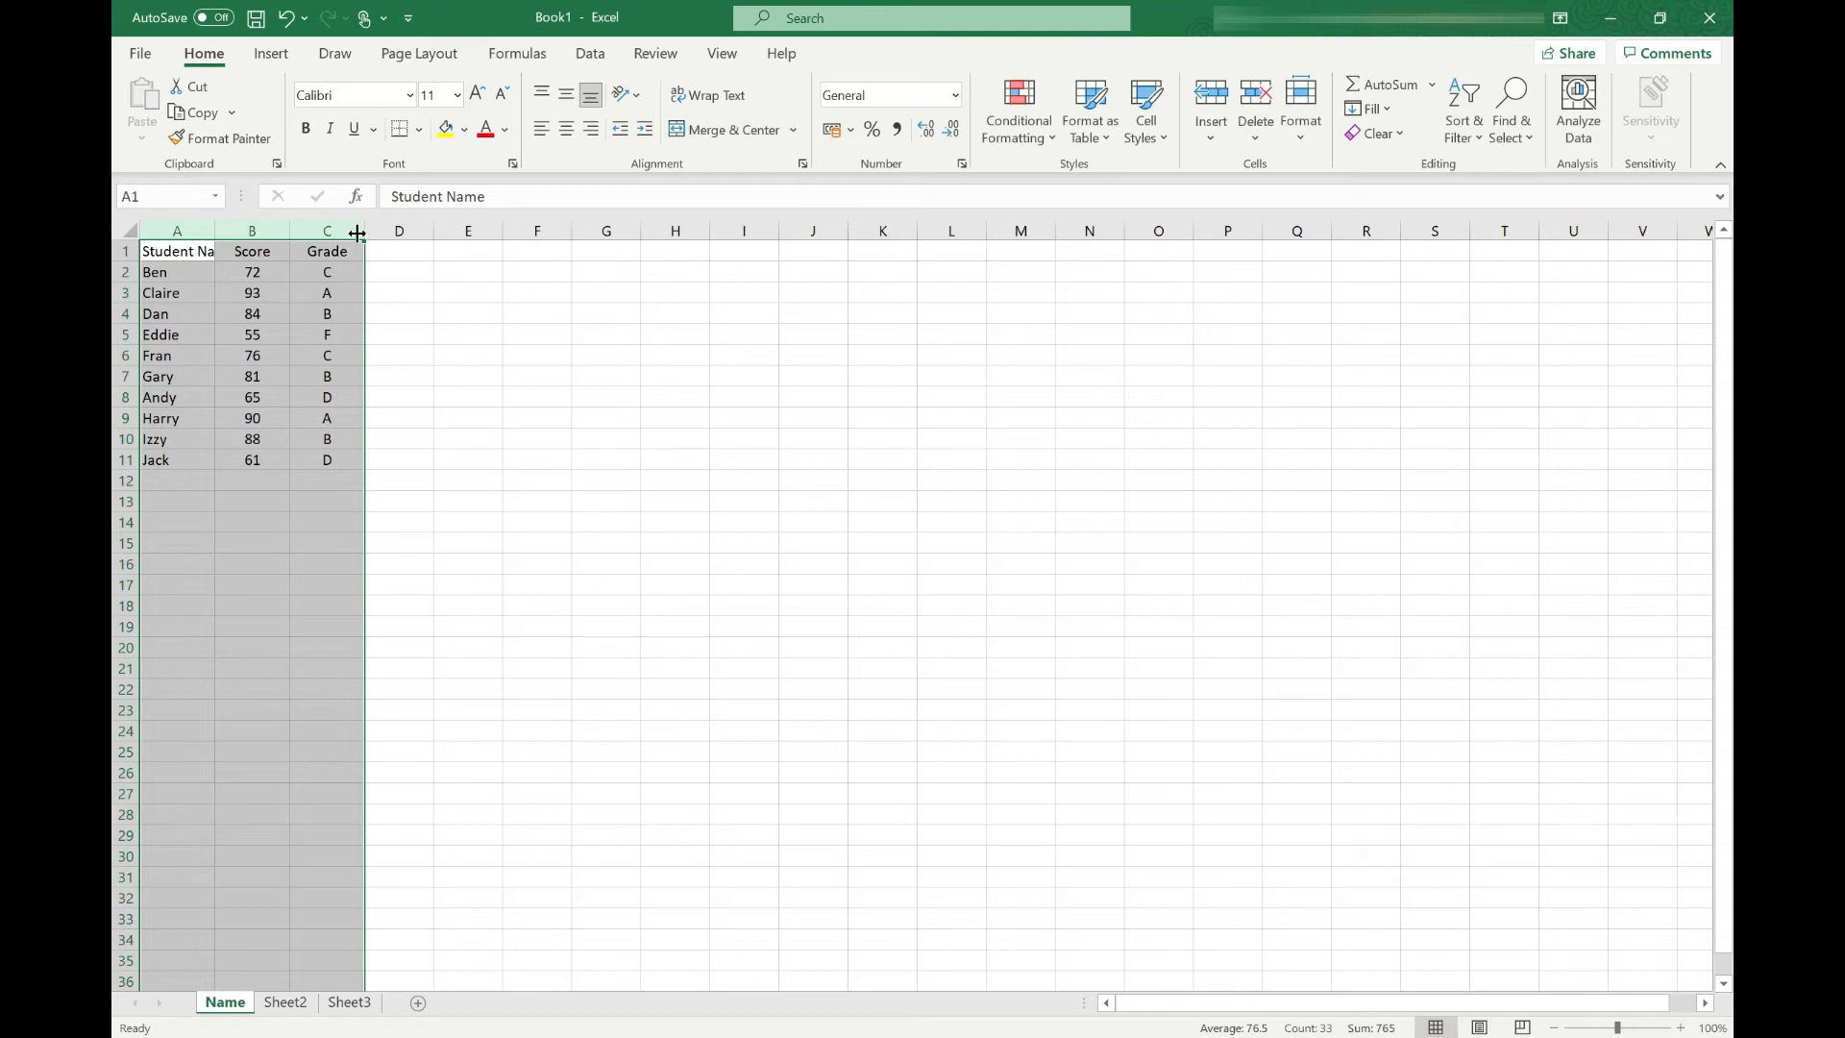
Increase the height of row 1 and of rows 1 to 5, autofitting the rows back to their contents each time.
{"action": "key", "text": "shift+space"}
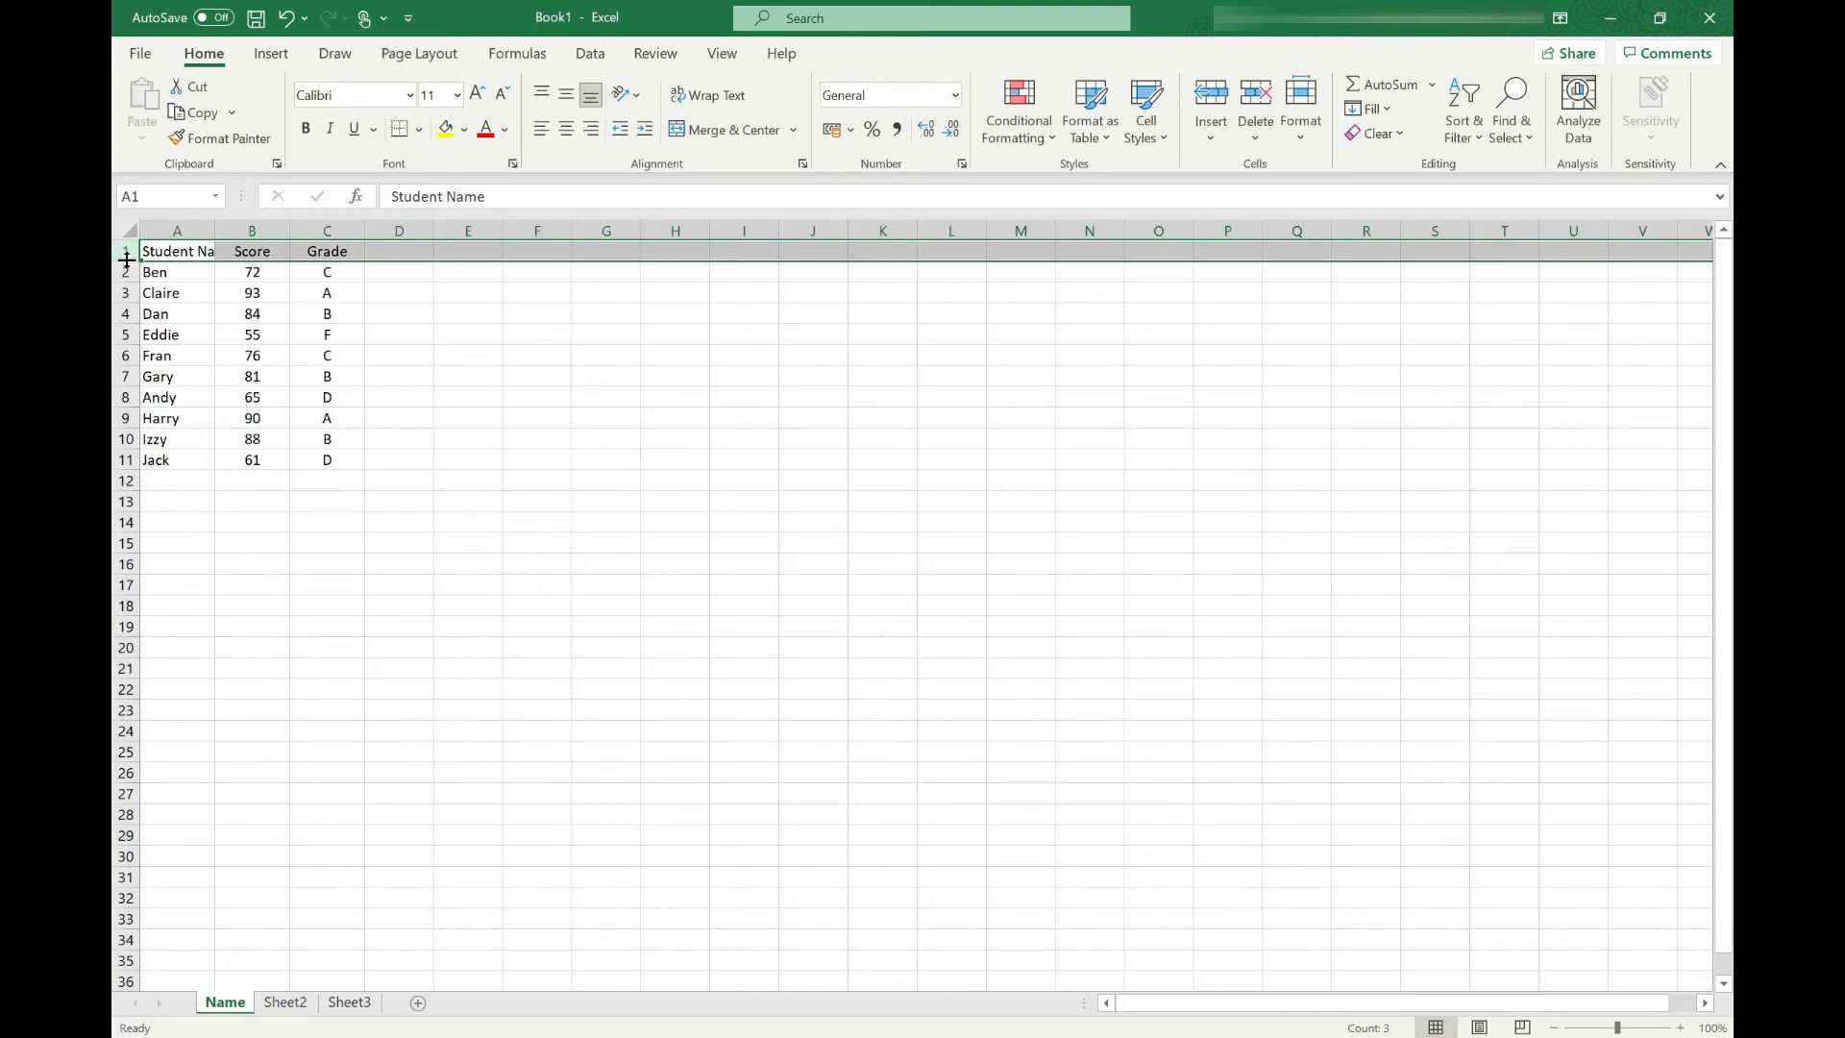
{"action": "left_click_drag", "start_coordinate": [126, 259], "coordinate": [126, 324]}
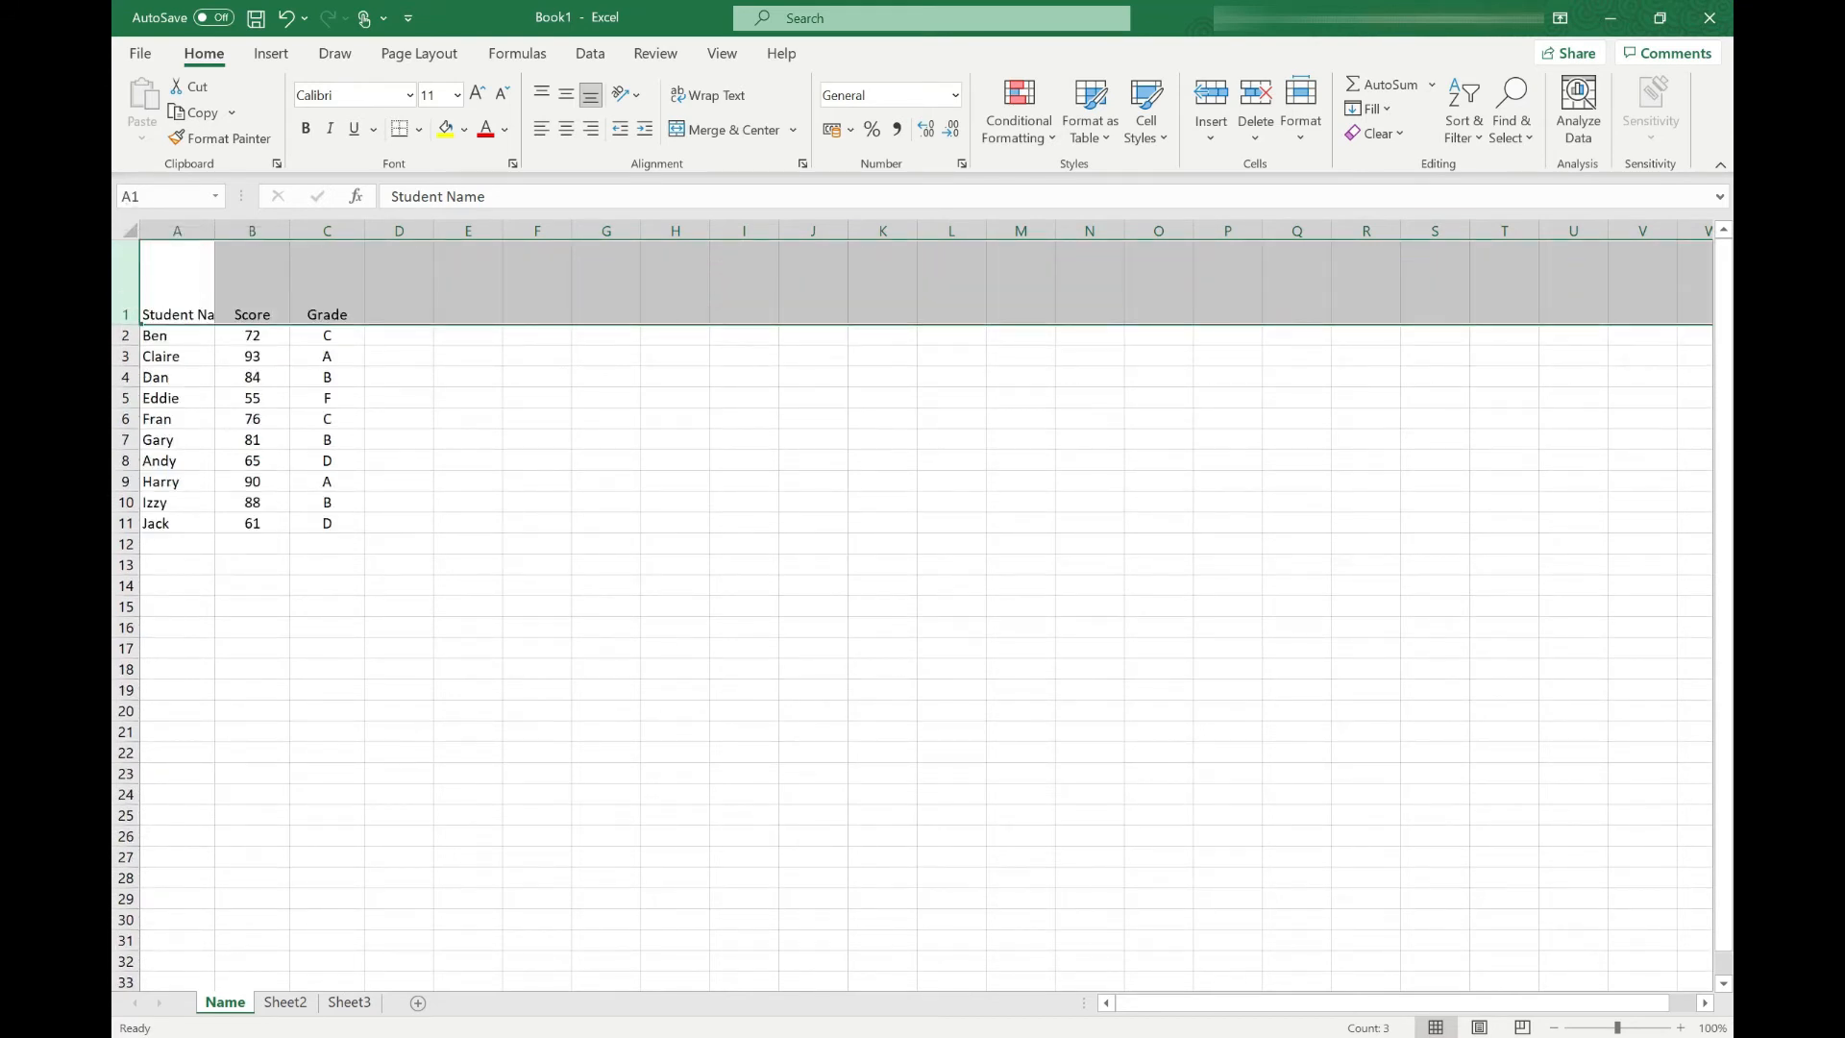
{"action": "double_click", "coordinate": [126, 324]}
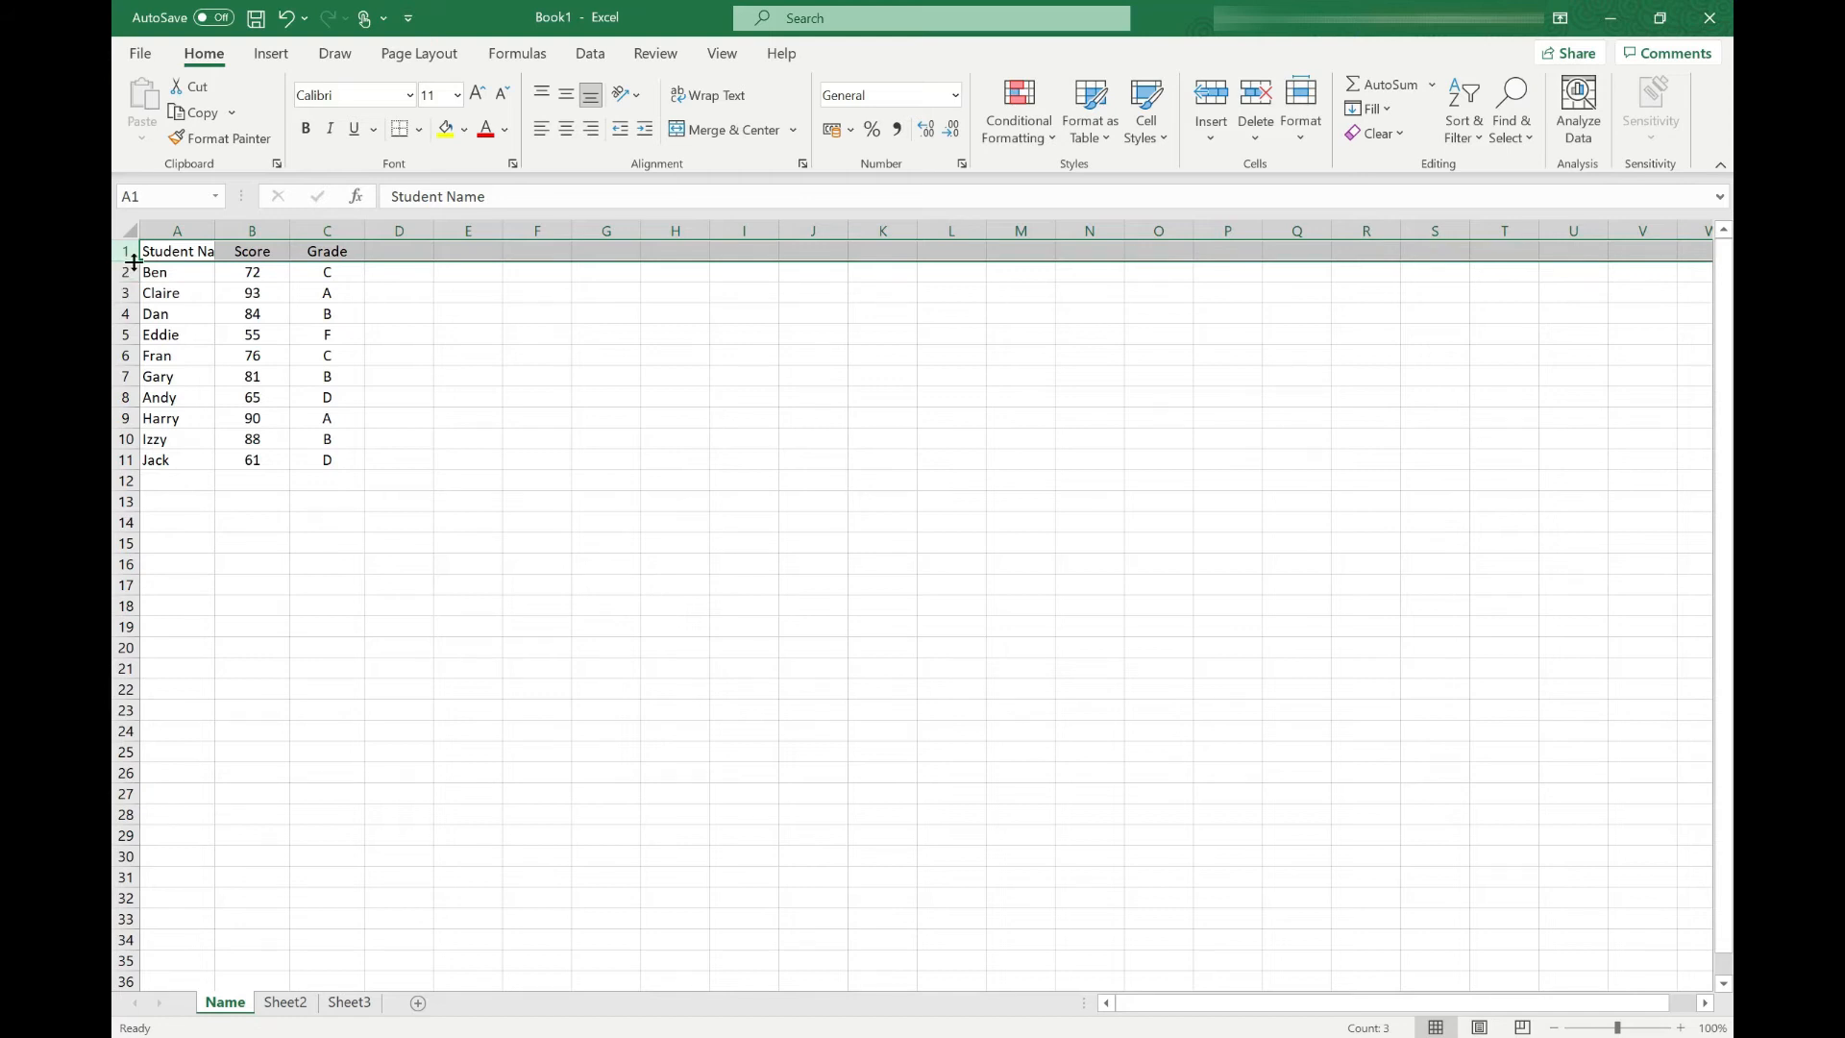
{"action": "left_click_drag", "start_coordinate": [126, 253], "coordinate": [122, 374]}
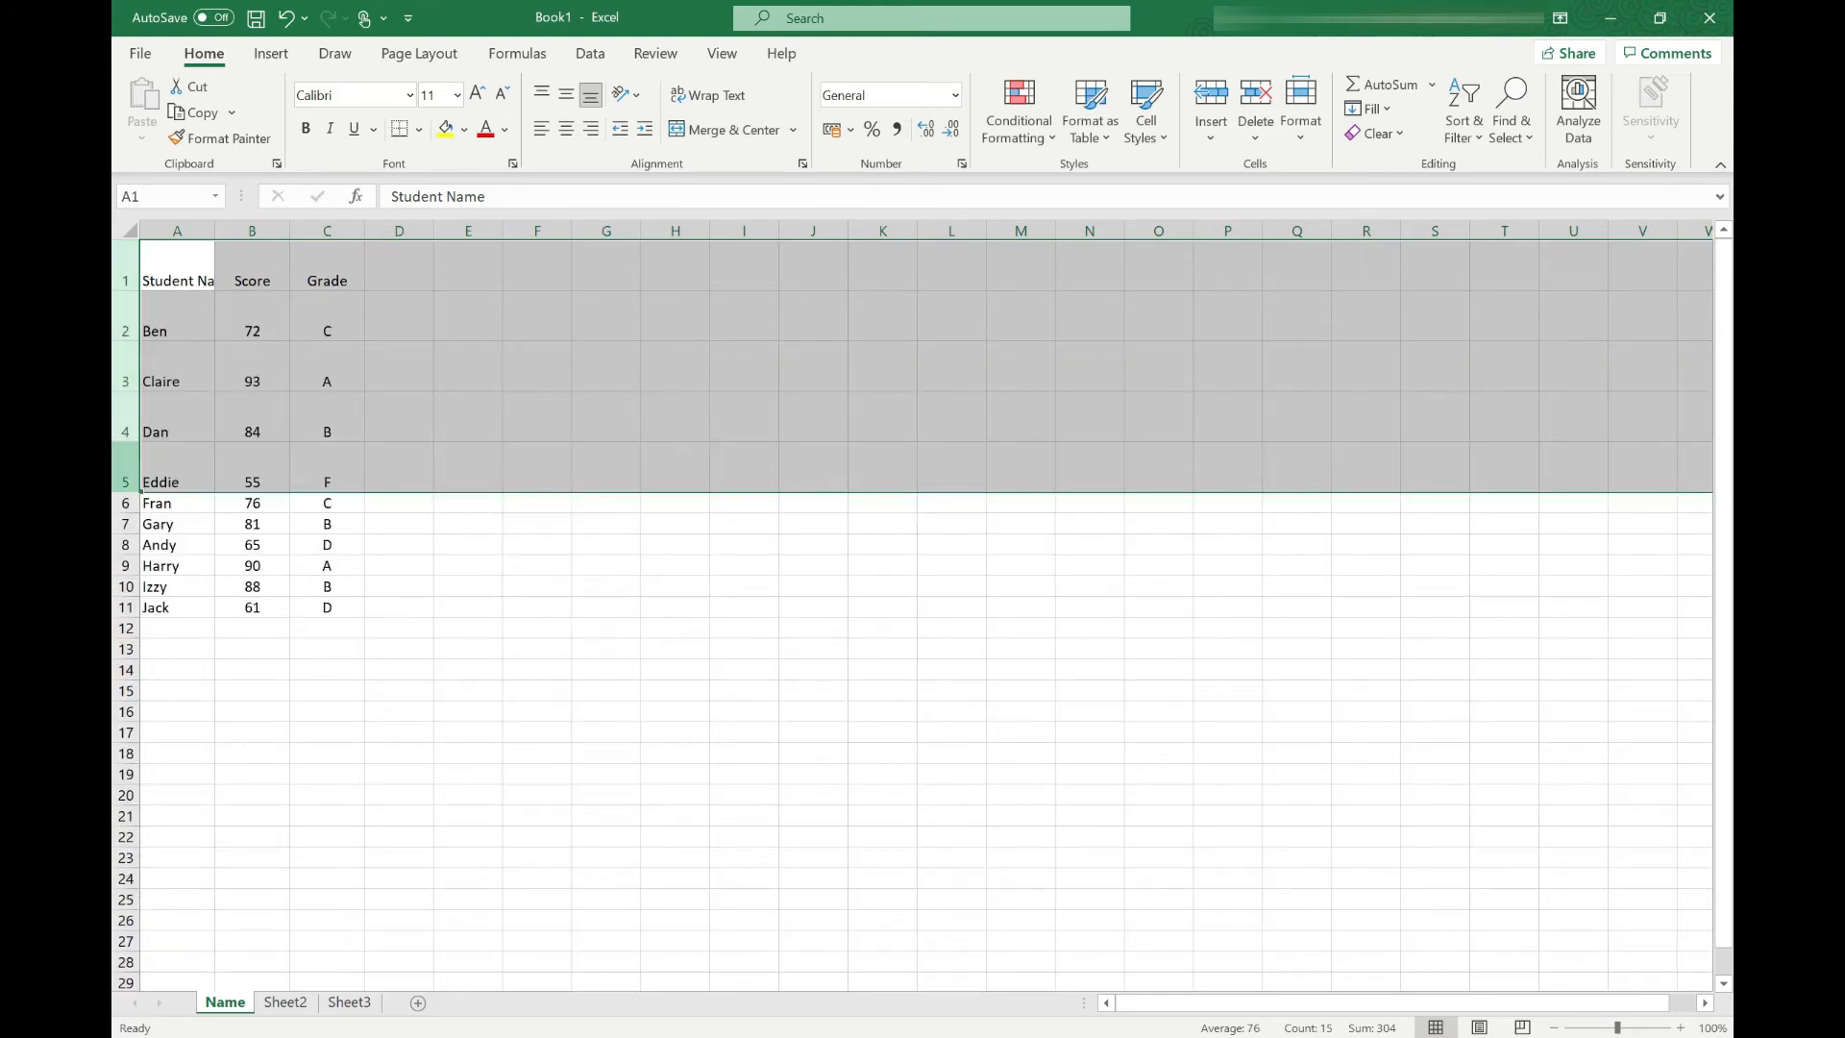
{"action": "double_click", "coordinate": [125, 492]}
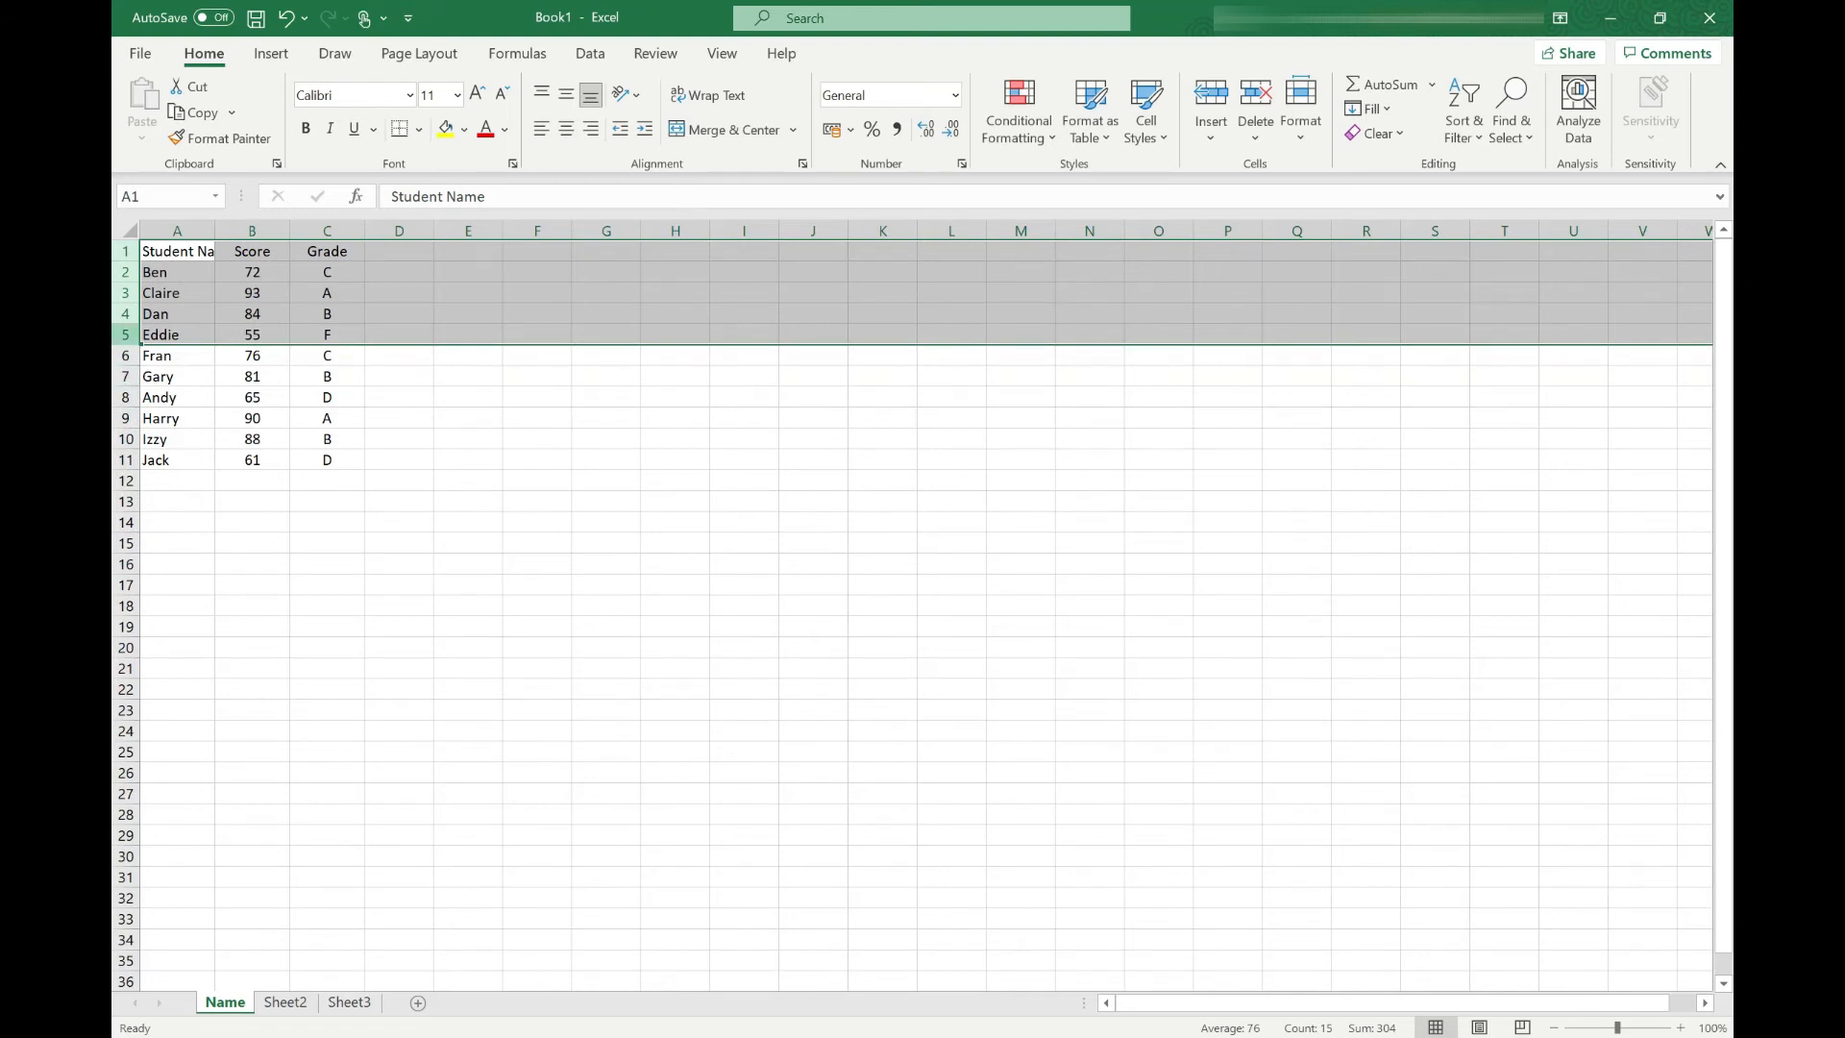
{"action": "left_click", "coordinate": [182, 246]}
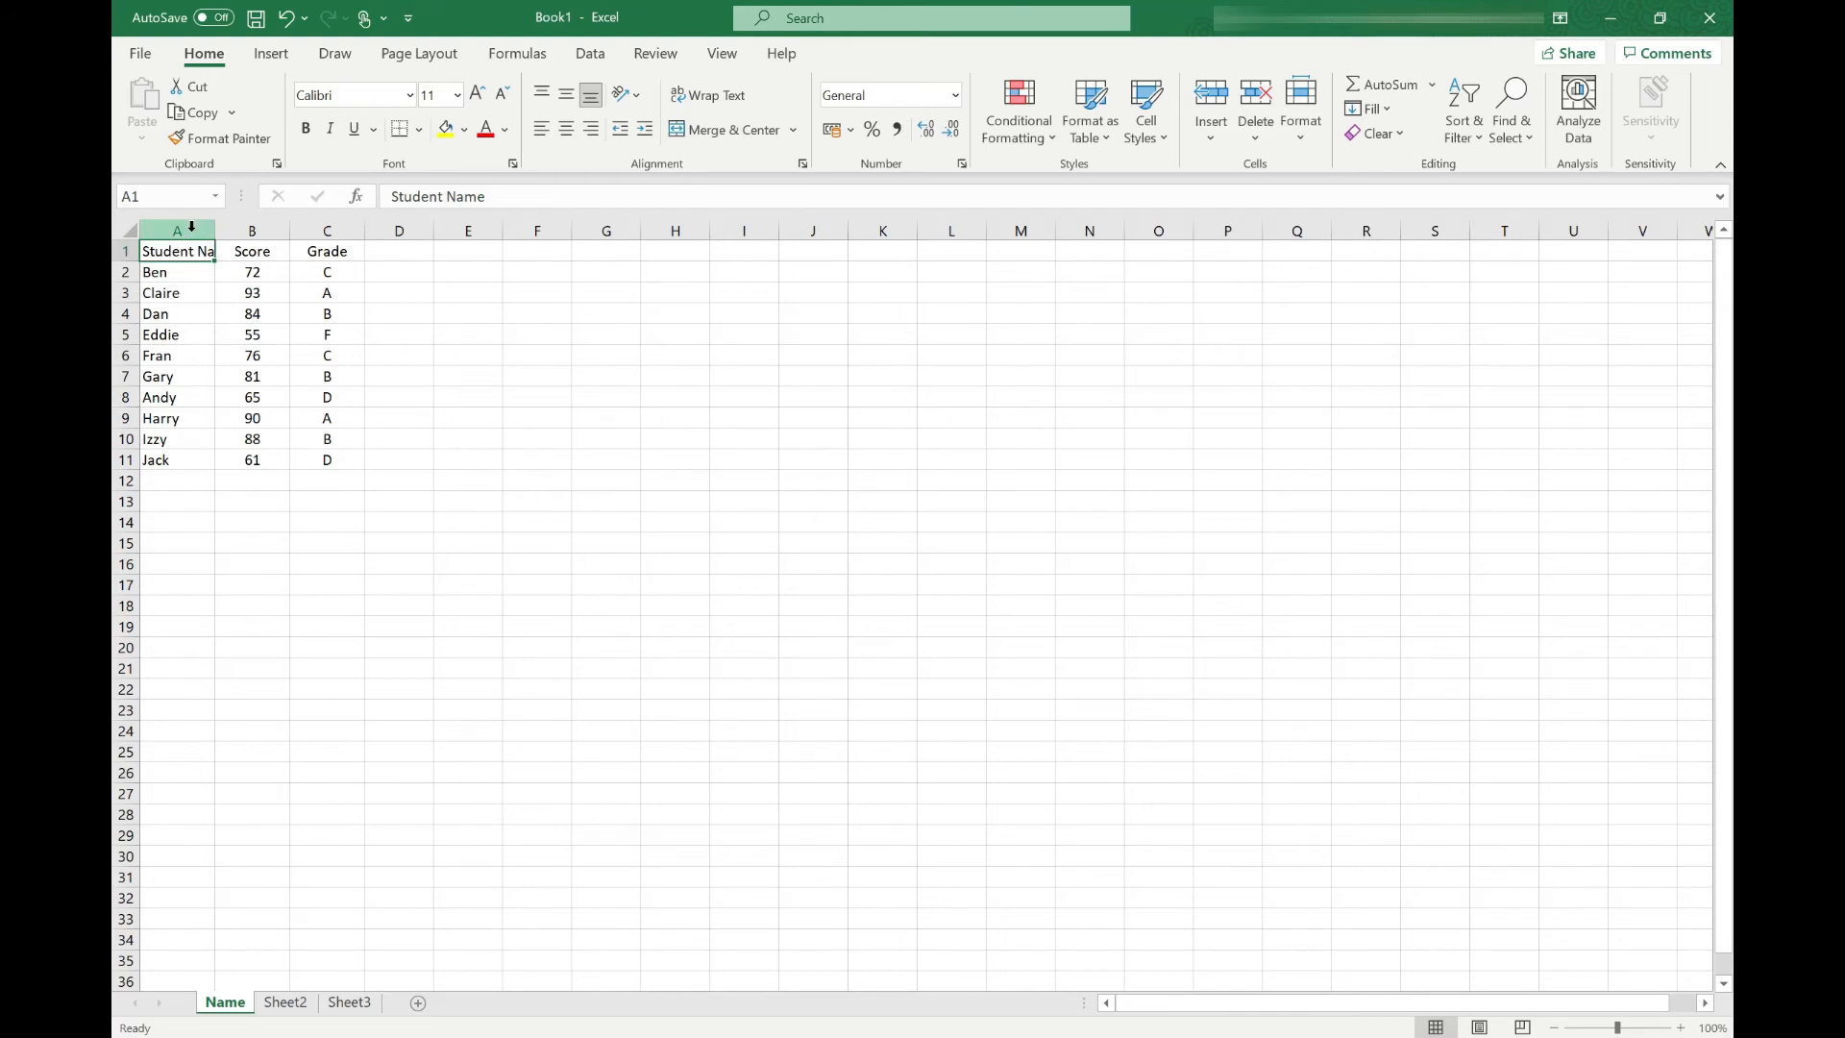
Insert a blank column before the Student Name column and a blank row directly below the header row.
{"action": "right_click", "coordinate": [191, 233]}
{"action": "left_click", "coordinate": [235, 416]}
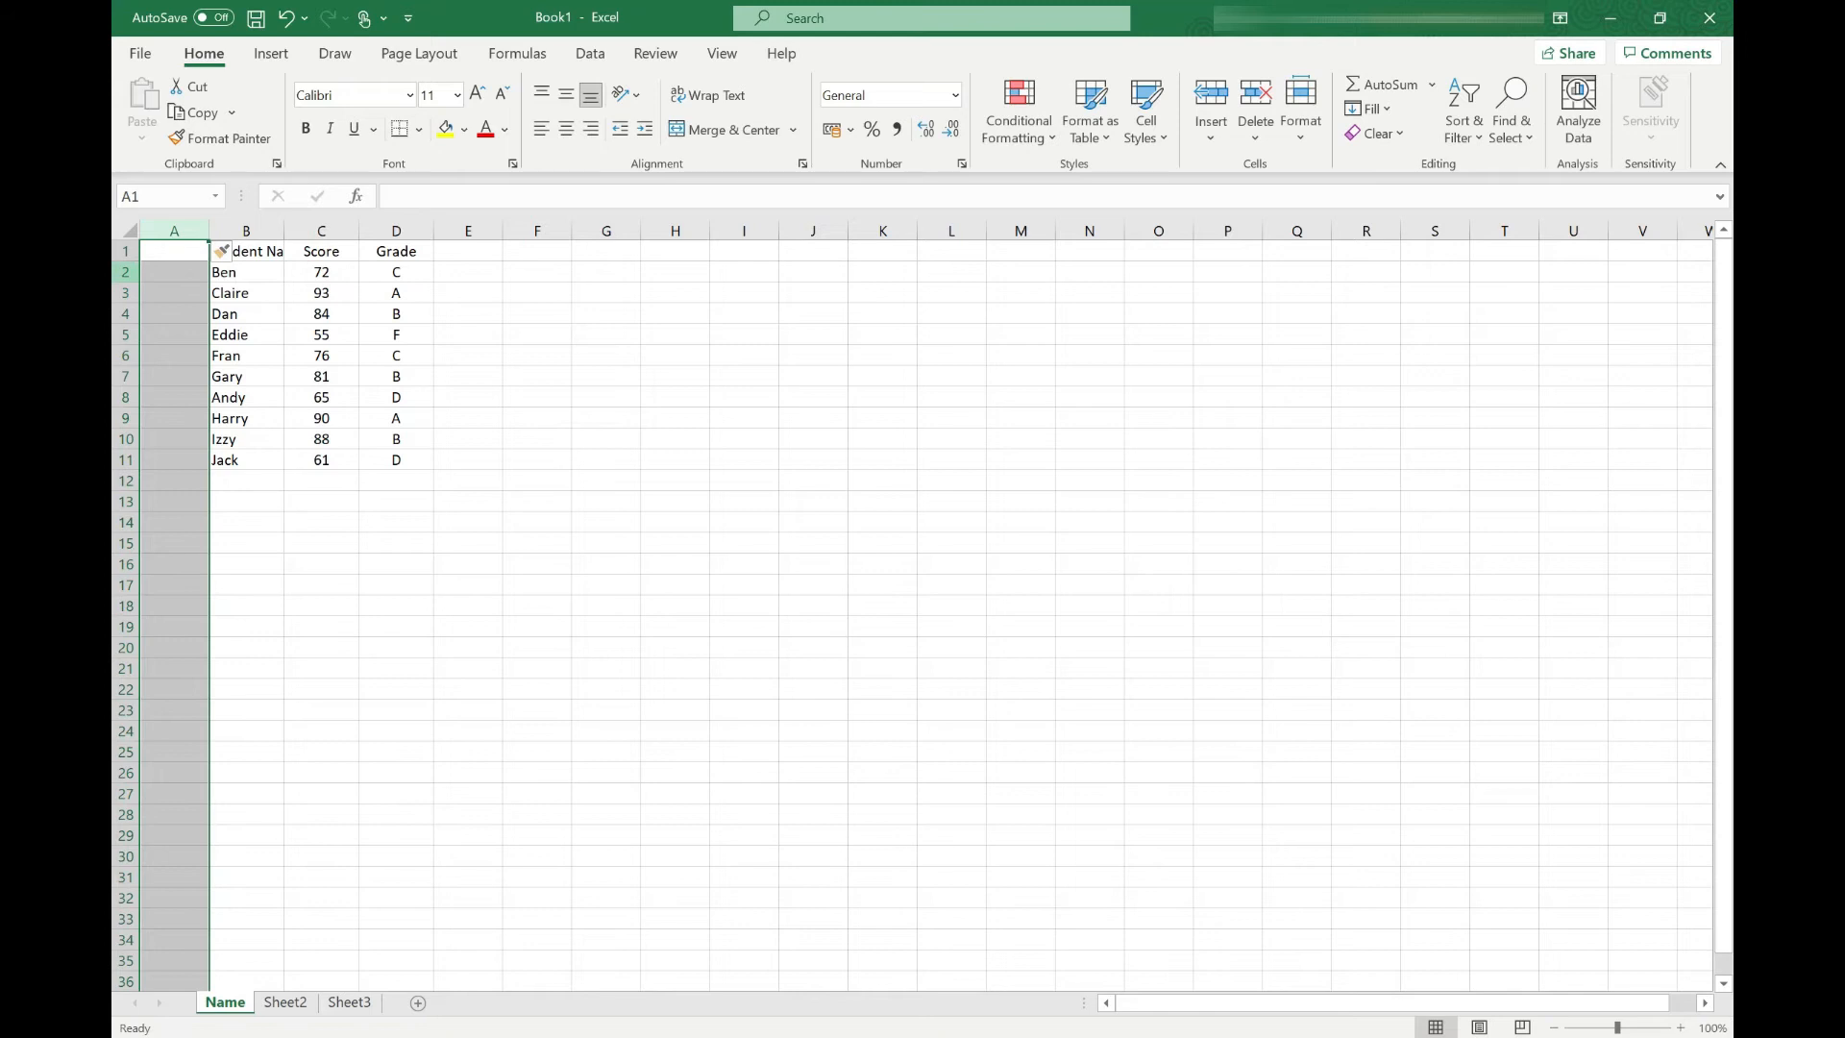
{"action": "left_click", "coordinate": [125, 272]}
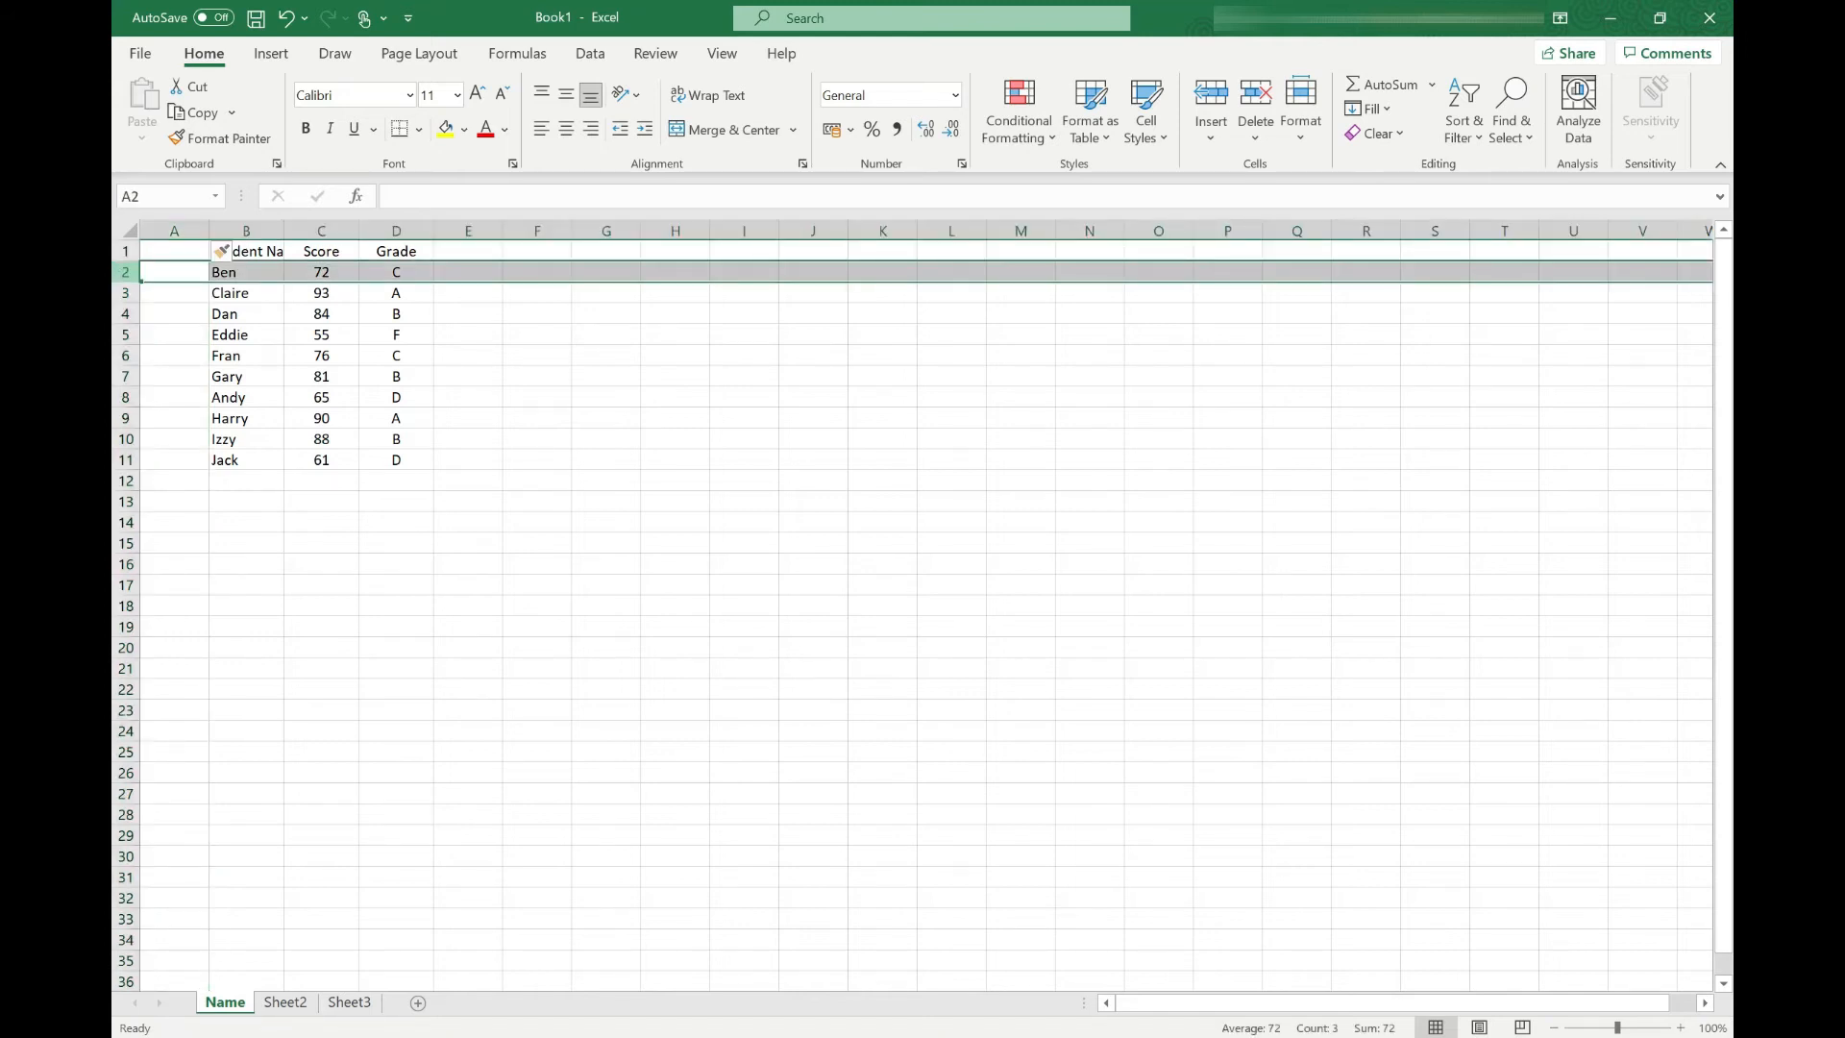
{"action": "right_click", "coordinate": [125, 270]}
{"action": "left_click", "coordinate": [159, 449]}
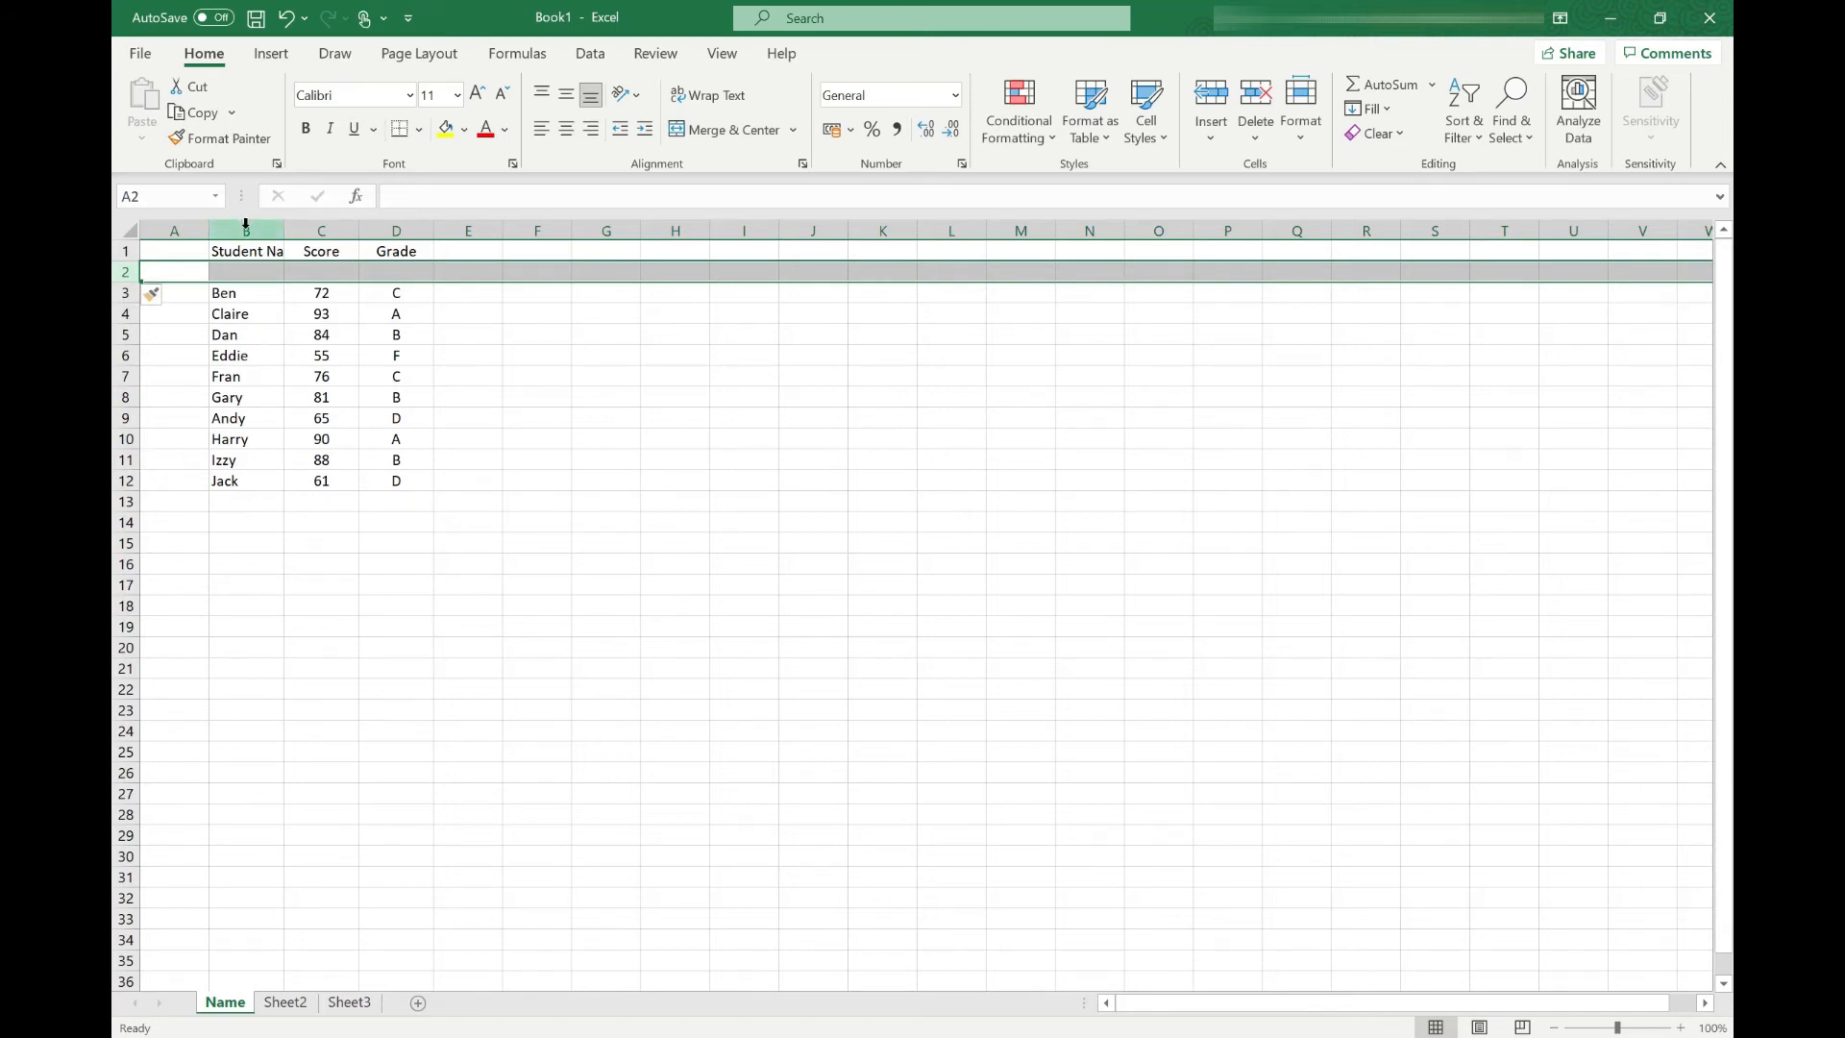
Insert a blank column before the Score column and delete it again.
{"action": "left_click", "coordinate": [310, 224]}
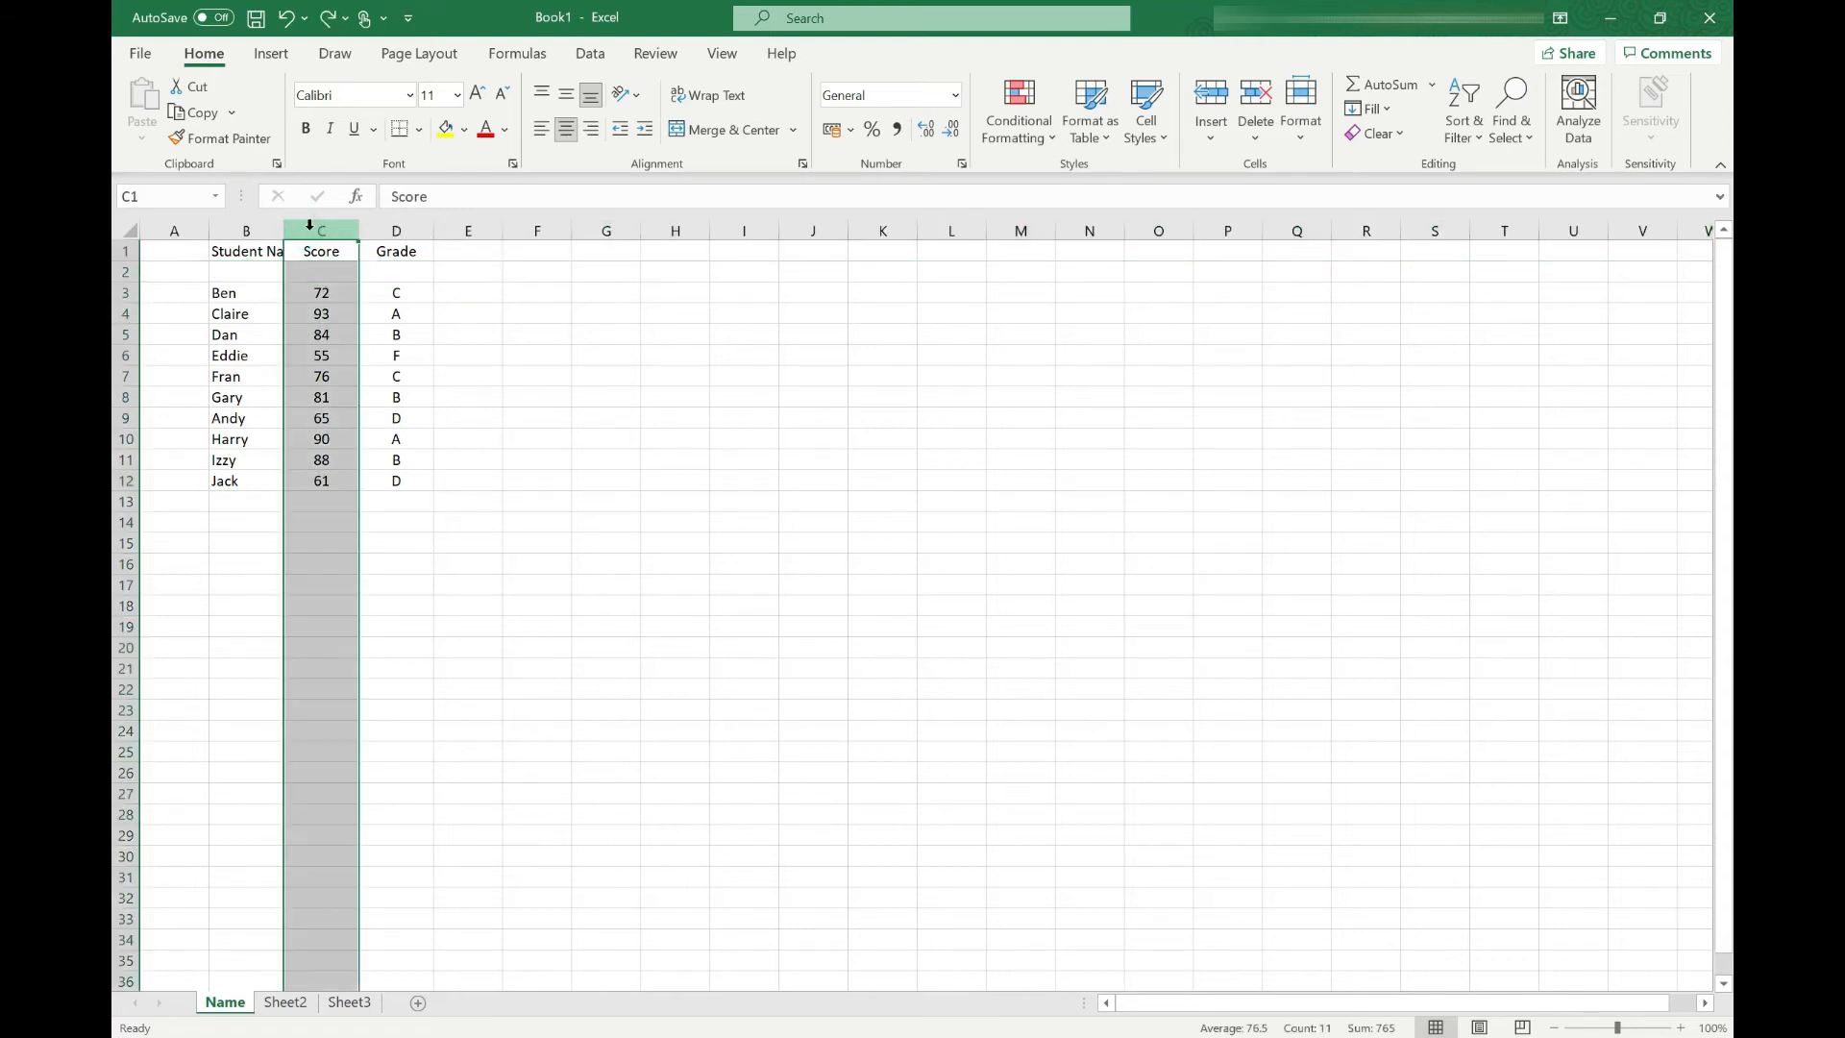
{"action": "key", "text": "ctrl+plus"}
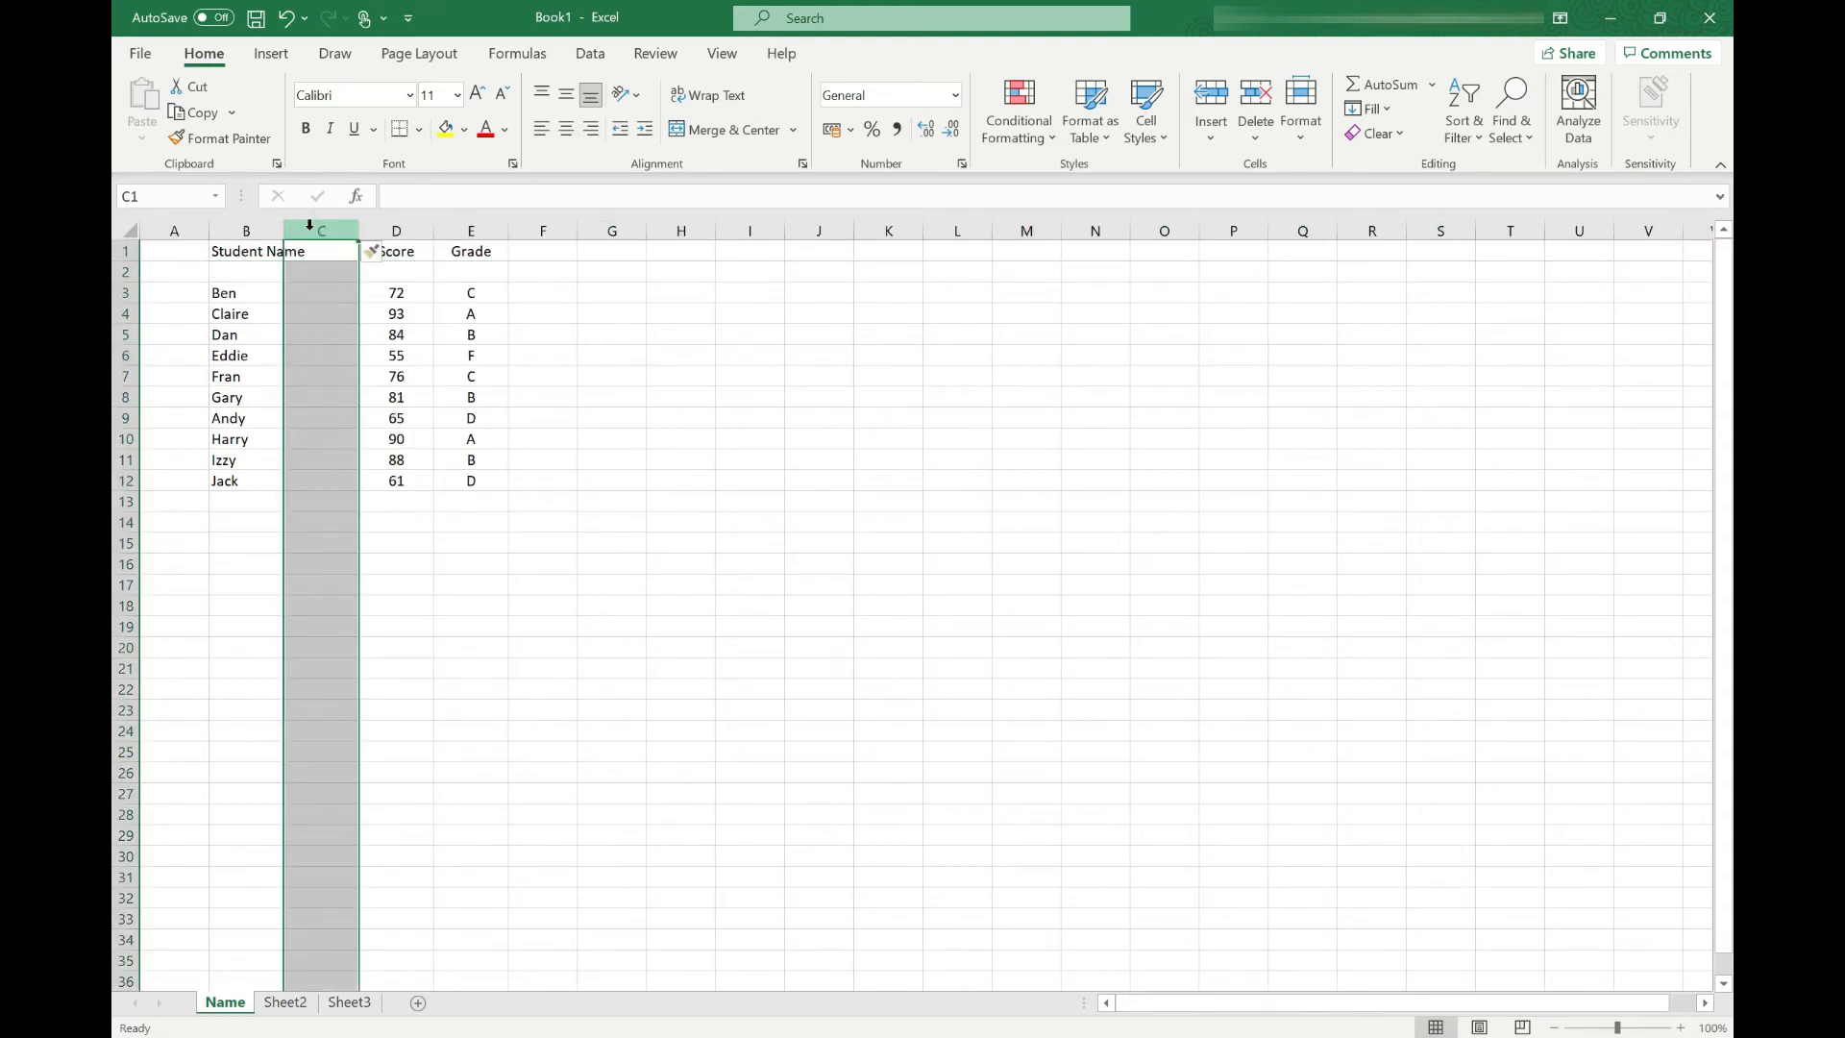
{"action": "key", "text": "ctrl+minus"}
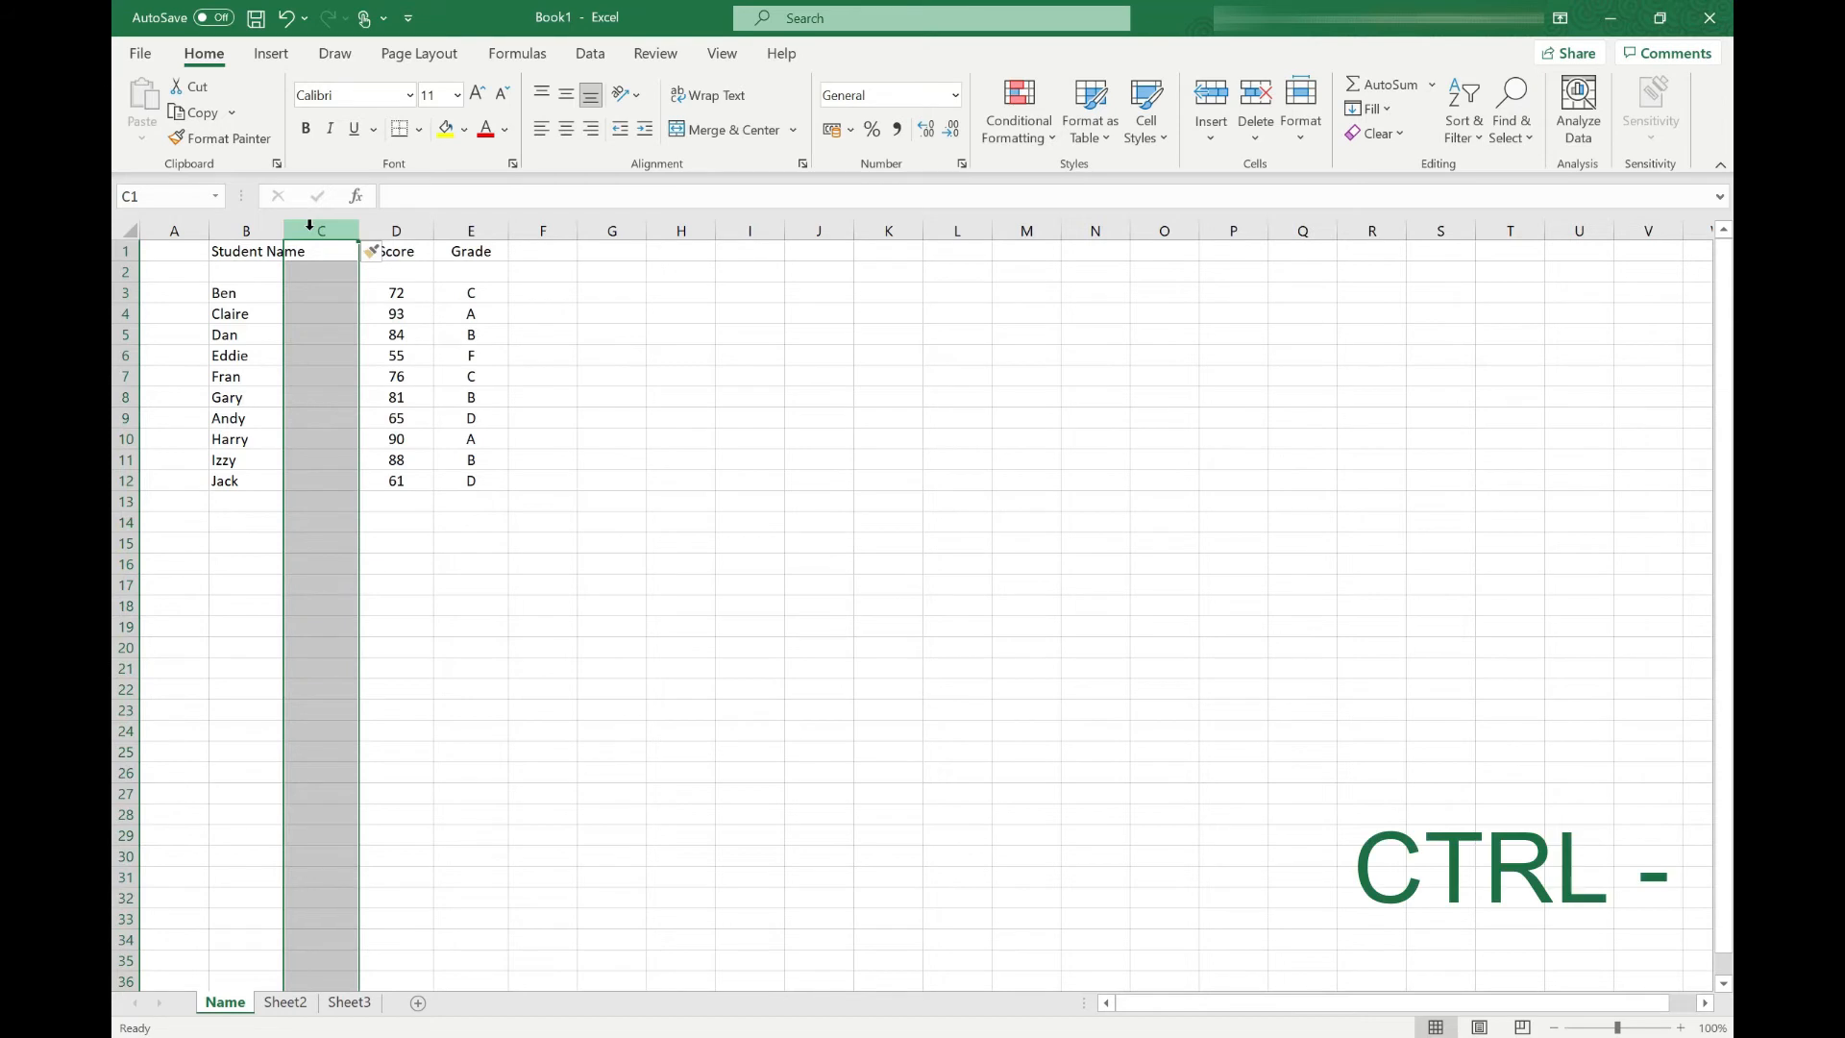
{"action": "key", "text": "ctrl+minus"}
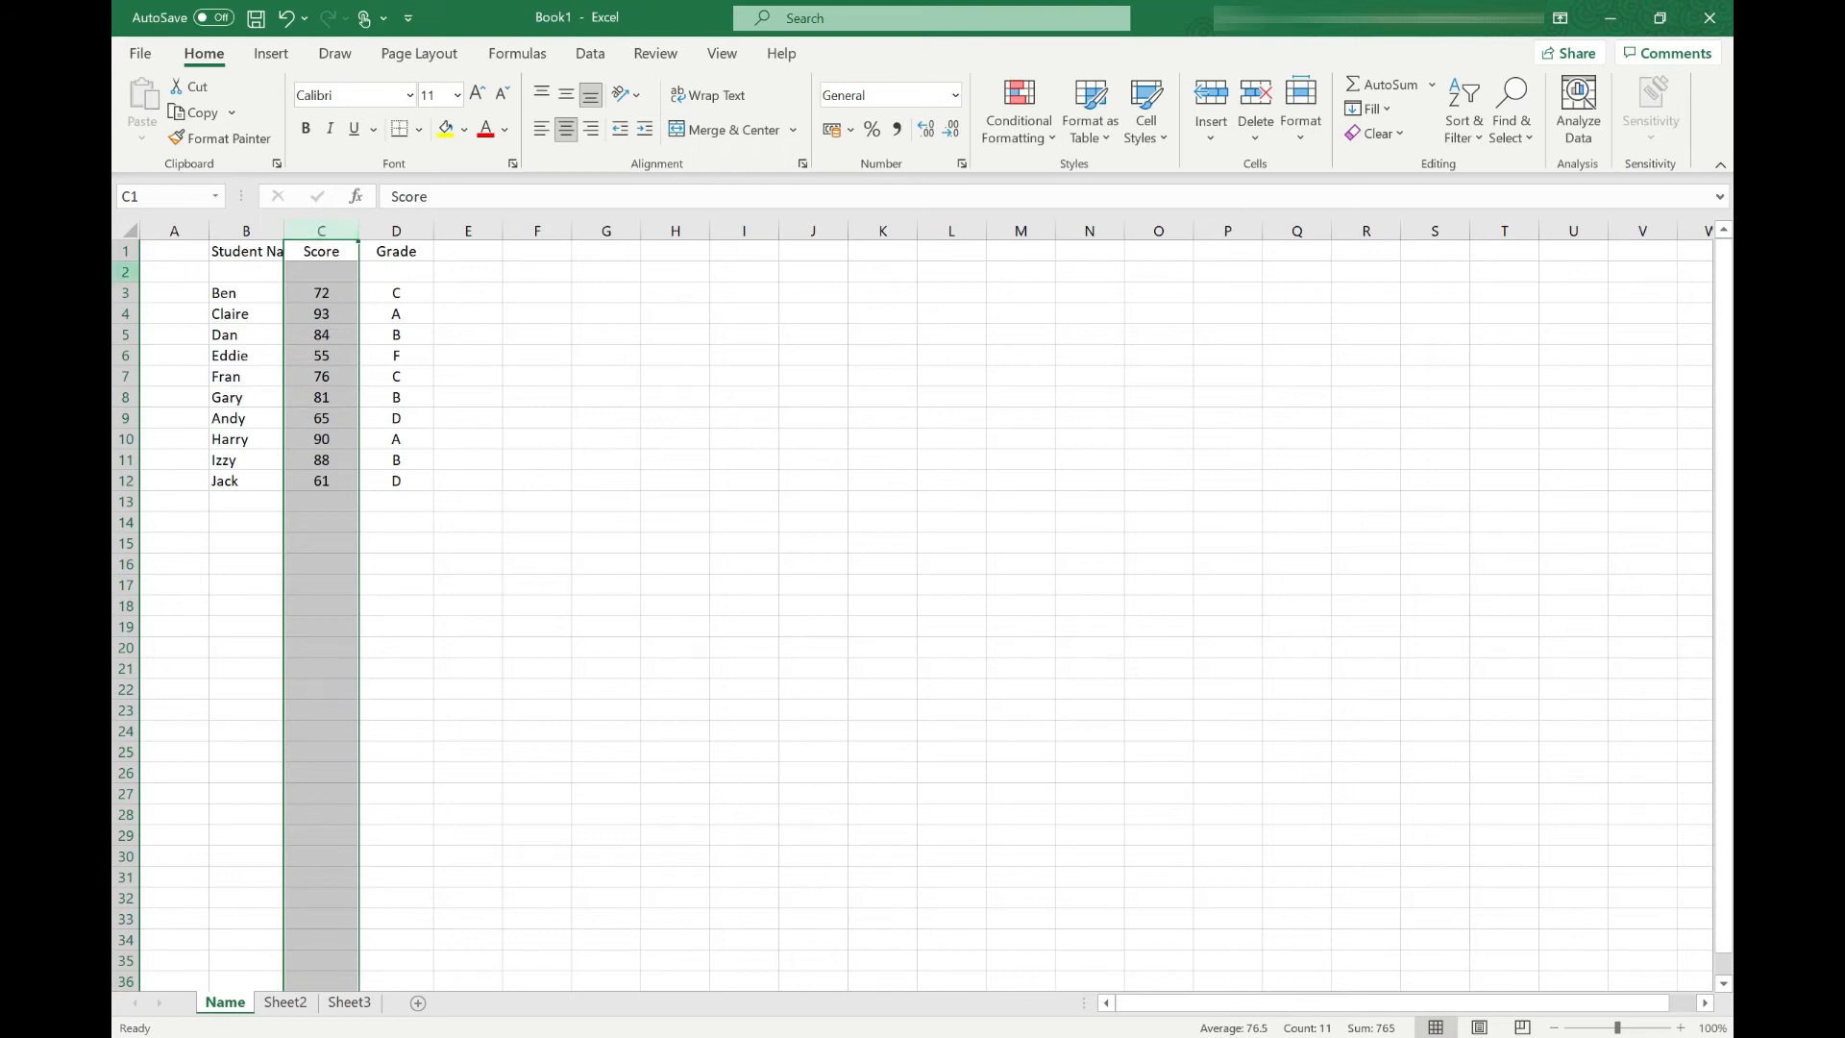
Insert another blank row at row 2, and delete the blank rows and the blank column A.
{"action": "left_click", "coordinate": [123, 272]}
{"action": "key", "text": "ctrl+plus"}
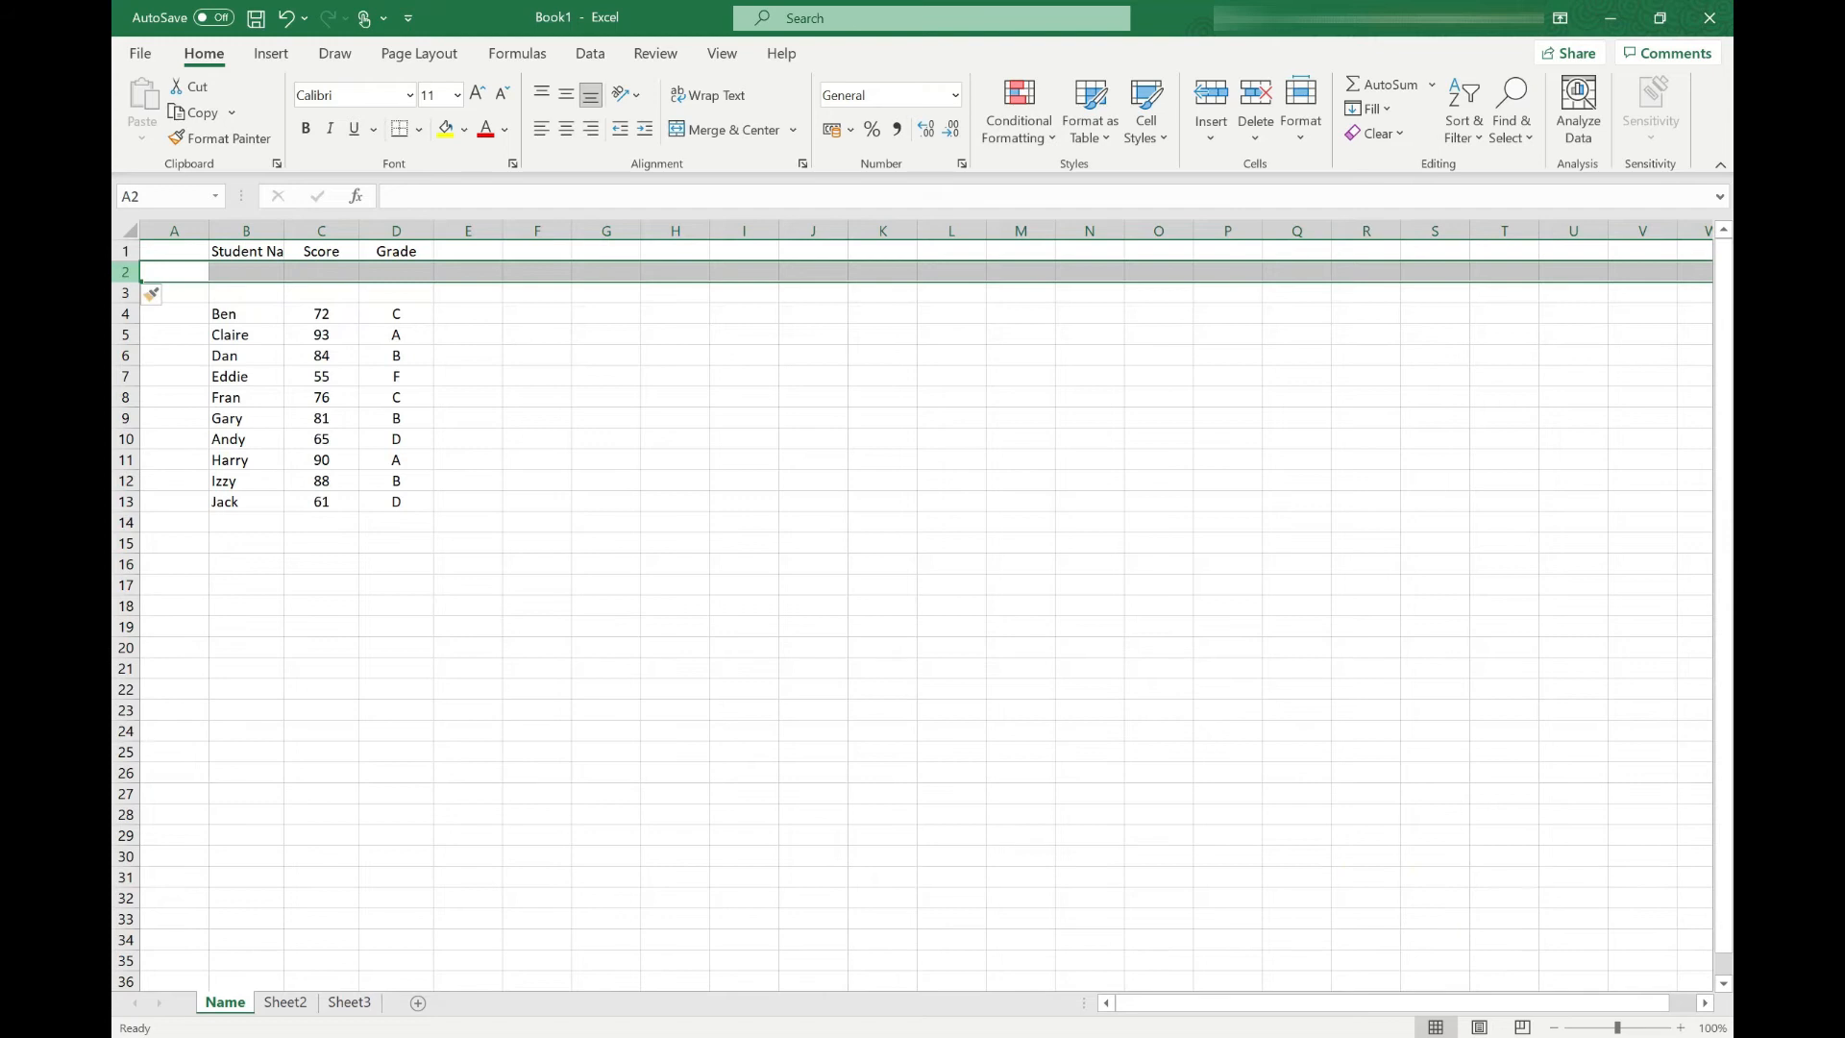
{"action": "key", "text": "ctrl+minus"}
{"action": "key", "text": "ctrl+minus"}
Practise moving the active cell one cell at a time from A1 down column A, across the table and back up to B3.
{"action": "left_click", "coordinate": [176, 253]}
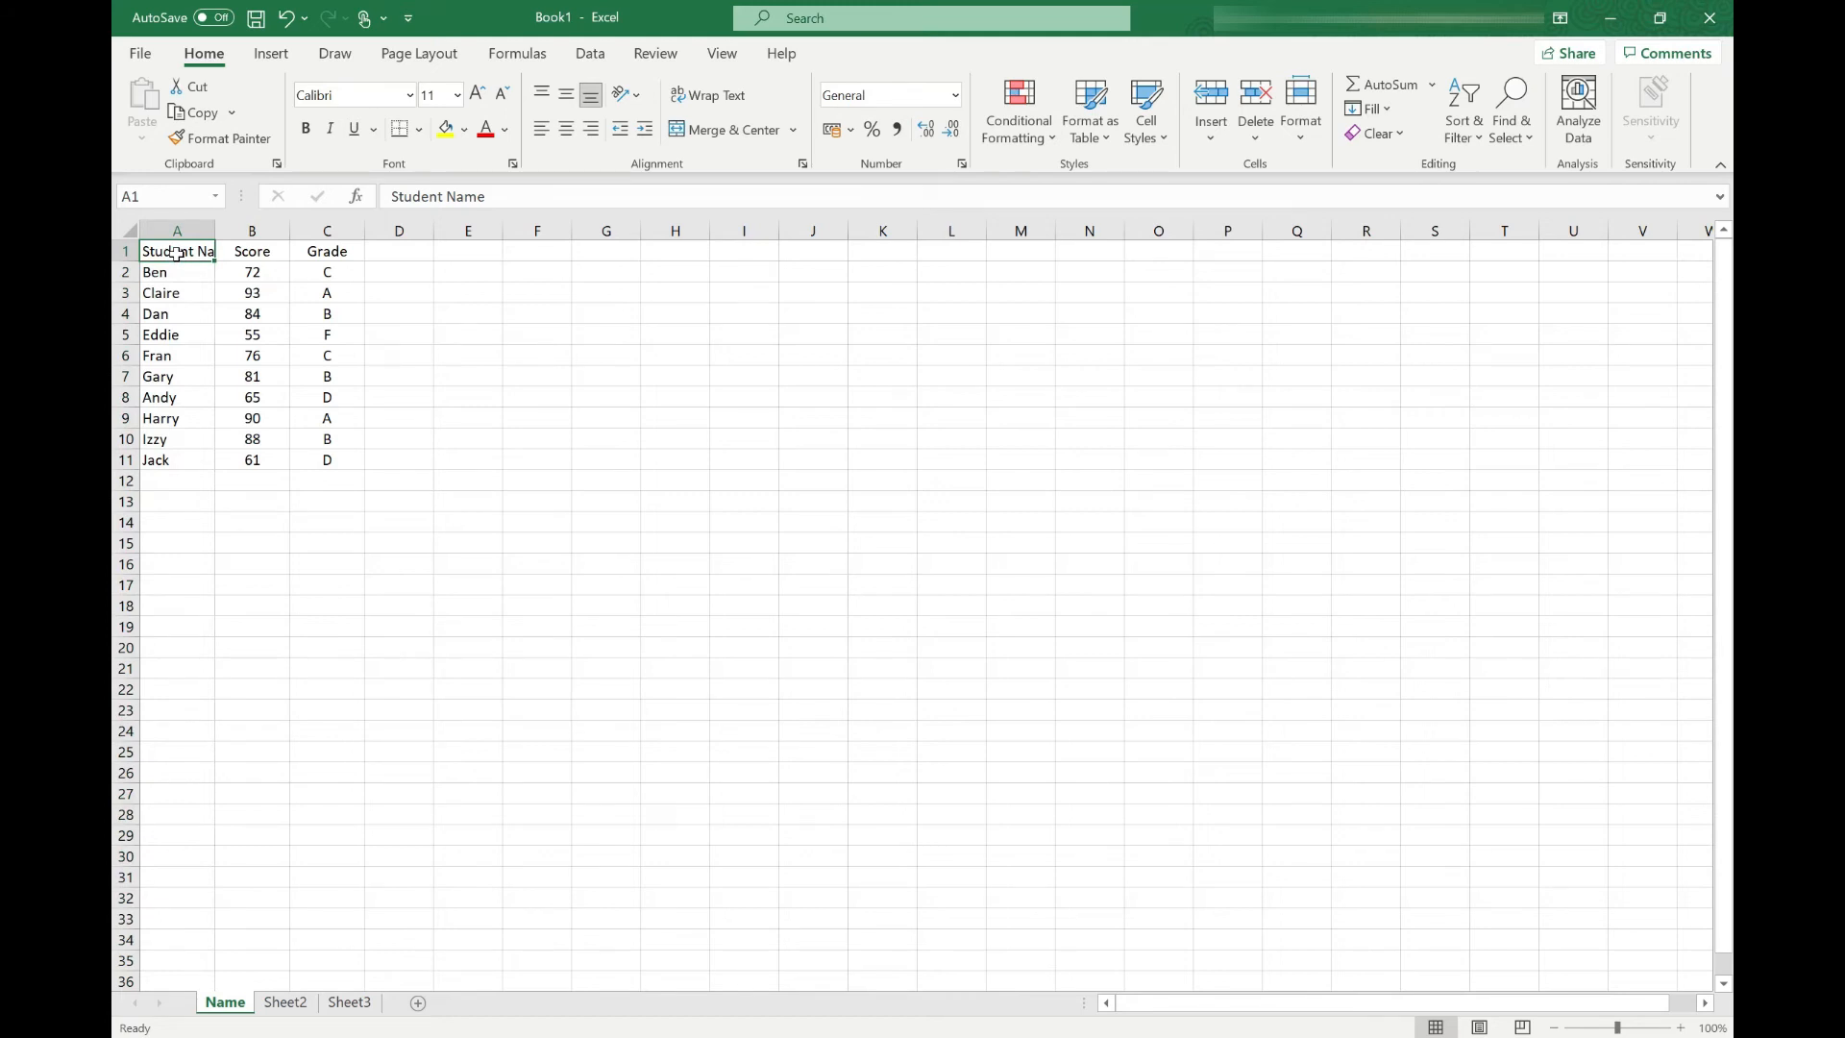
{"action": "key", "text": "Down"}
{"action": "key", "text": "Down"}
{"action": "key", "text": "Down"}
{"action": "key", "text": "Down"}
{"action": "key", "text": "Down"}
{"action": "key", "text": "Down"}
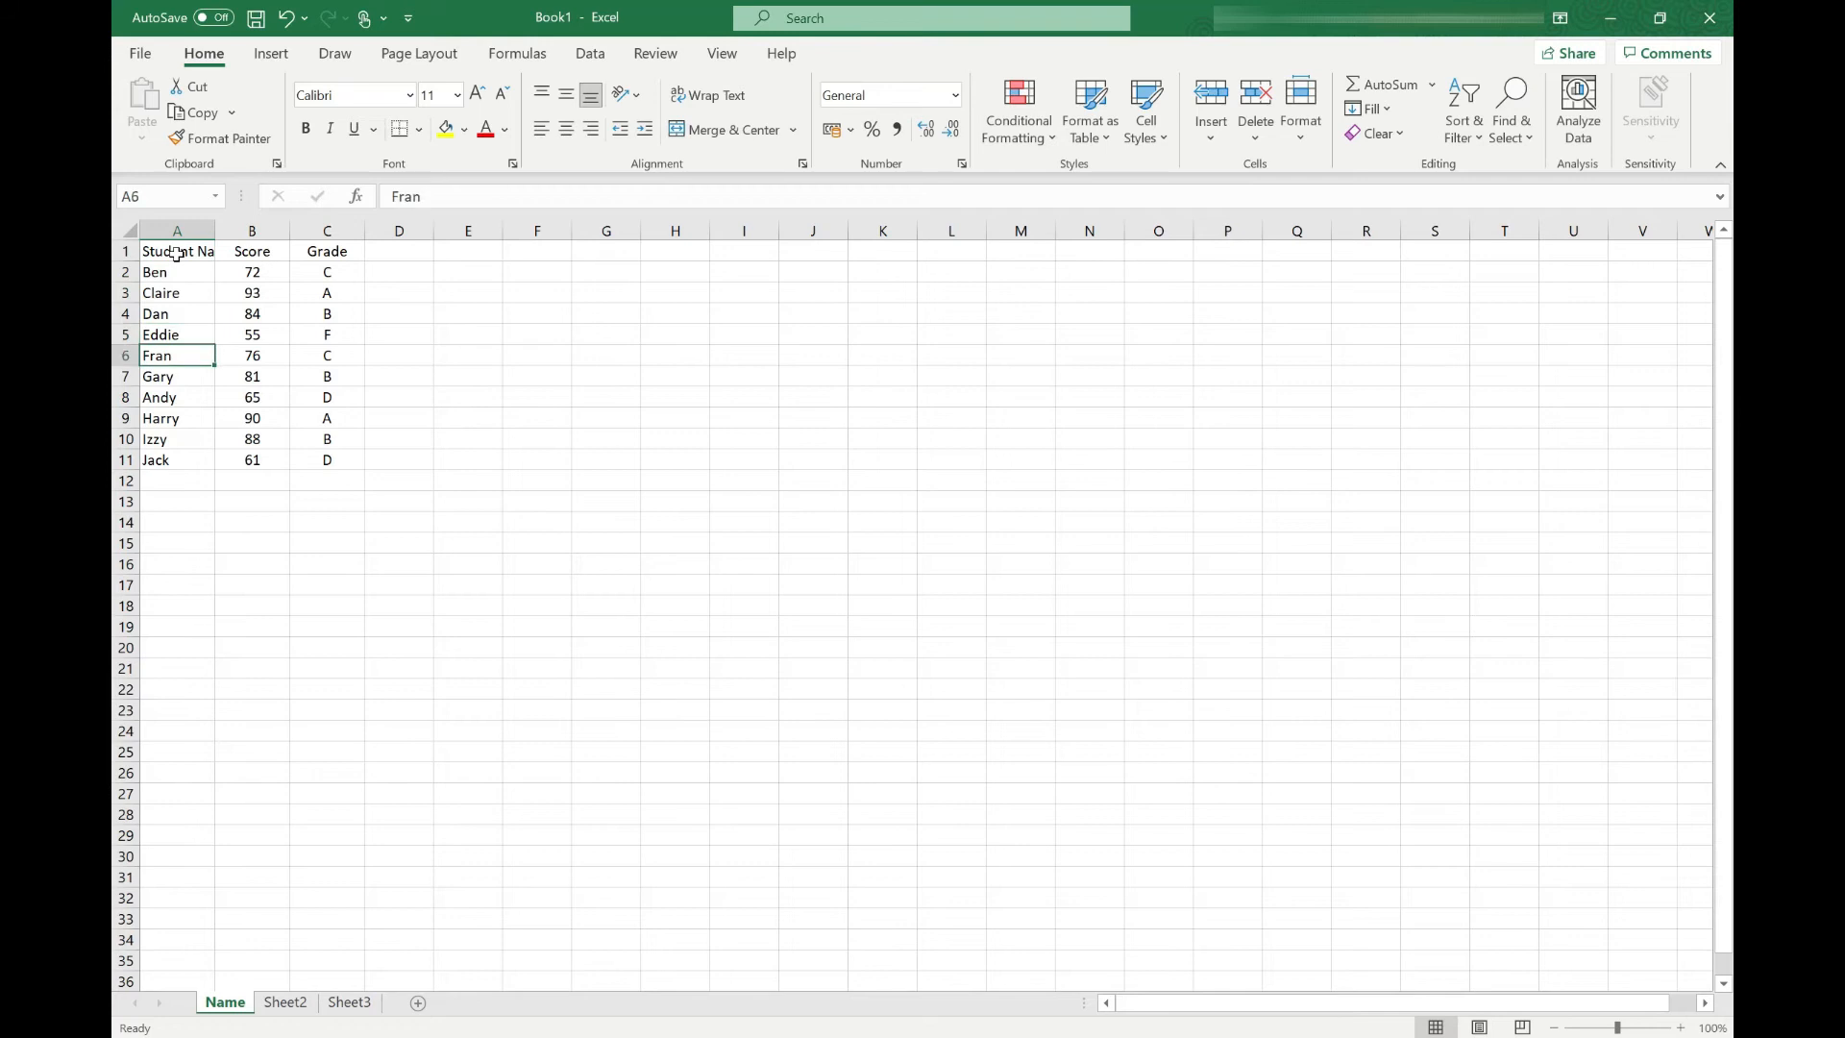
{"action": "key", "text": "Right"}
{"action": "key", "text": "Right"}
{"action": "key", "text": "Right"}
{"action": "key", "text": "Left"}
{"action": "key", "text": "Left"}
{"action": "key", "text": "Up"}
{"action": "key", "text": "Up"}
{"action": "key", "text": "Up"}
{"action": "key", "text": "Up"}
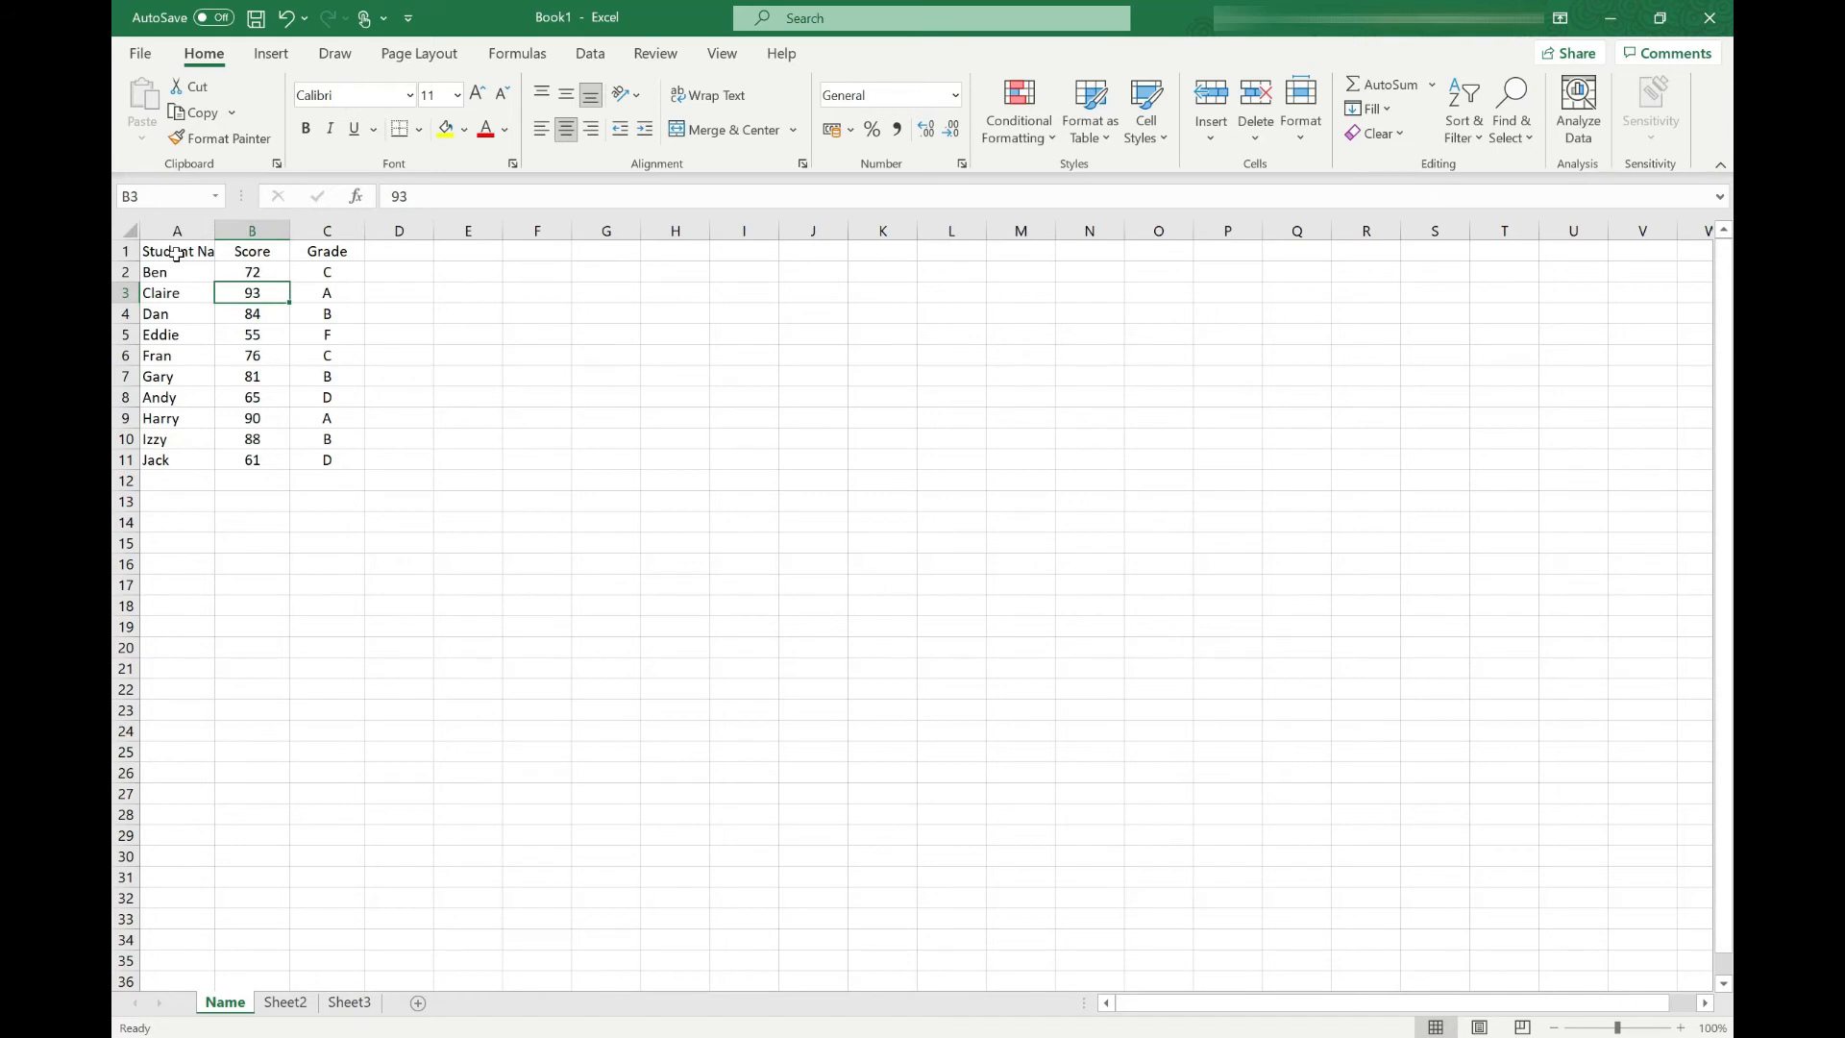
Jump to A1 and between the edges of the data, through A11, C11 and A11, returning to A1.
{"action": "key", "text": "ctrl+Home"}
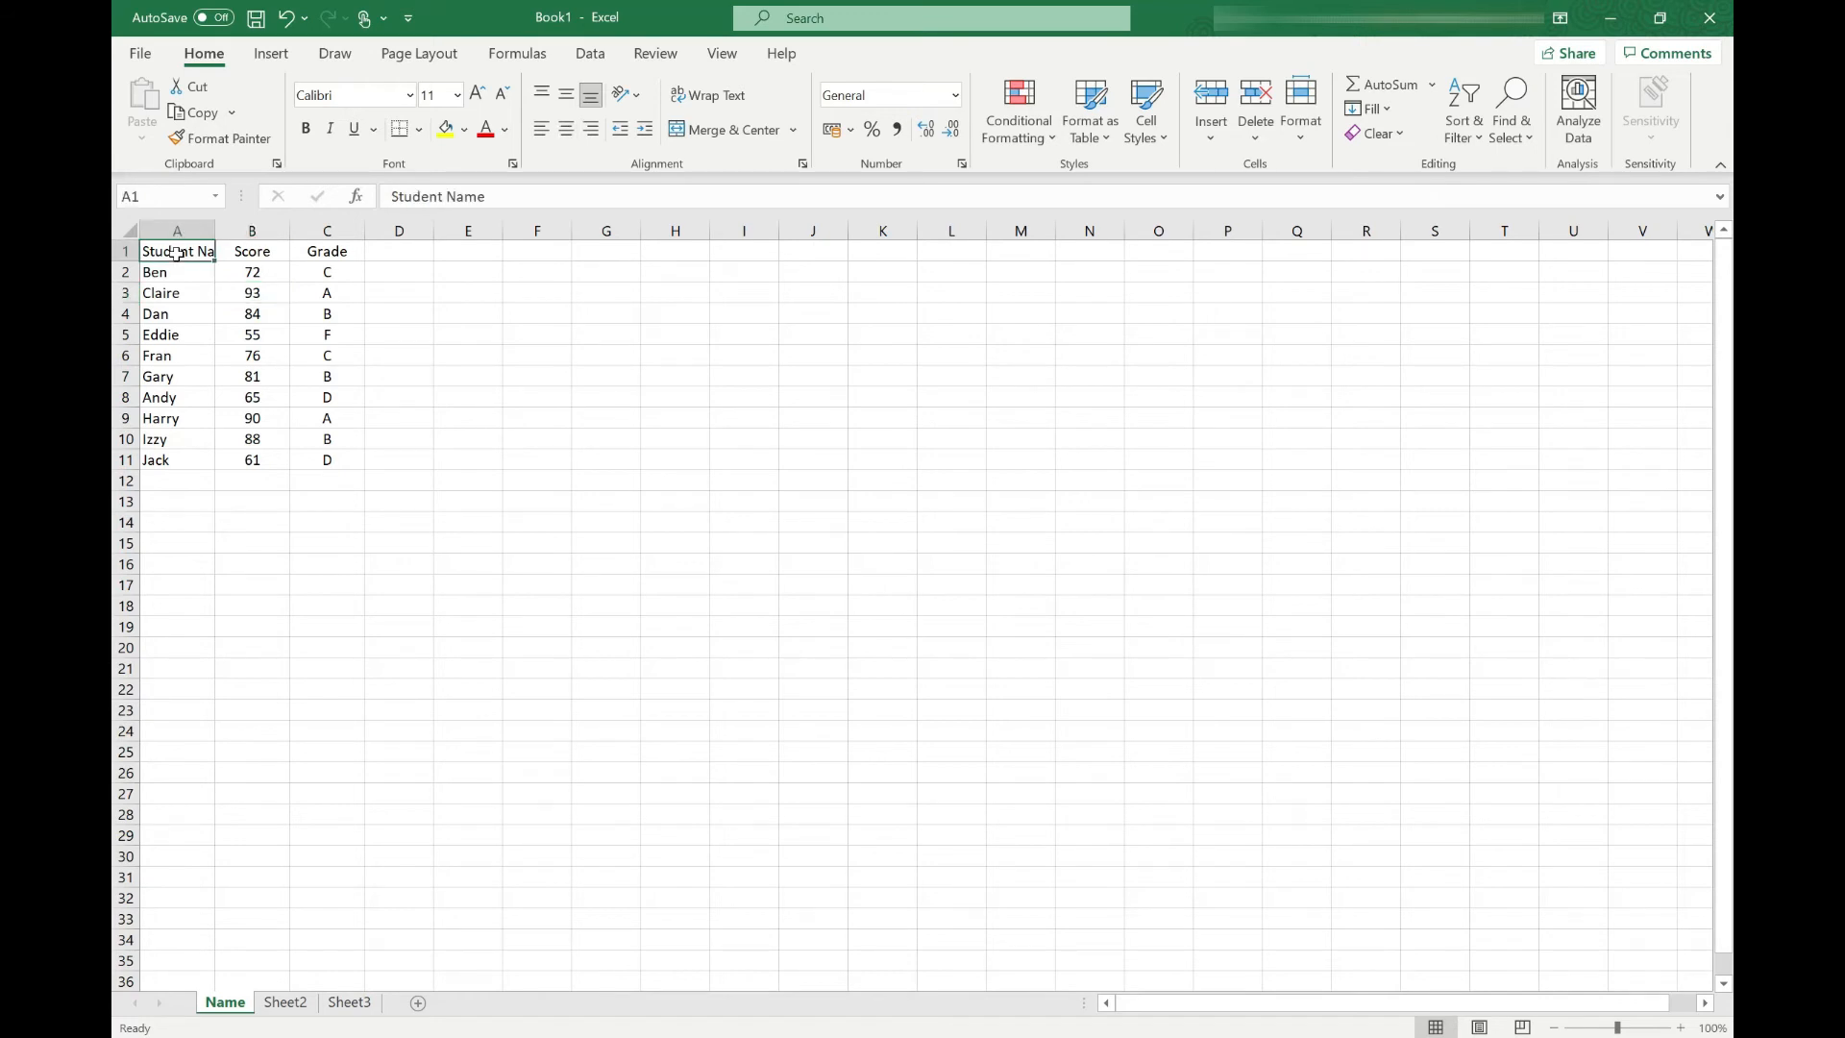
{"action": "key", "text": "ctrl+Down"}
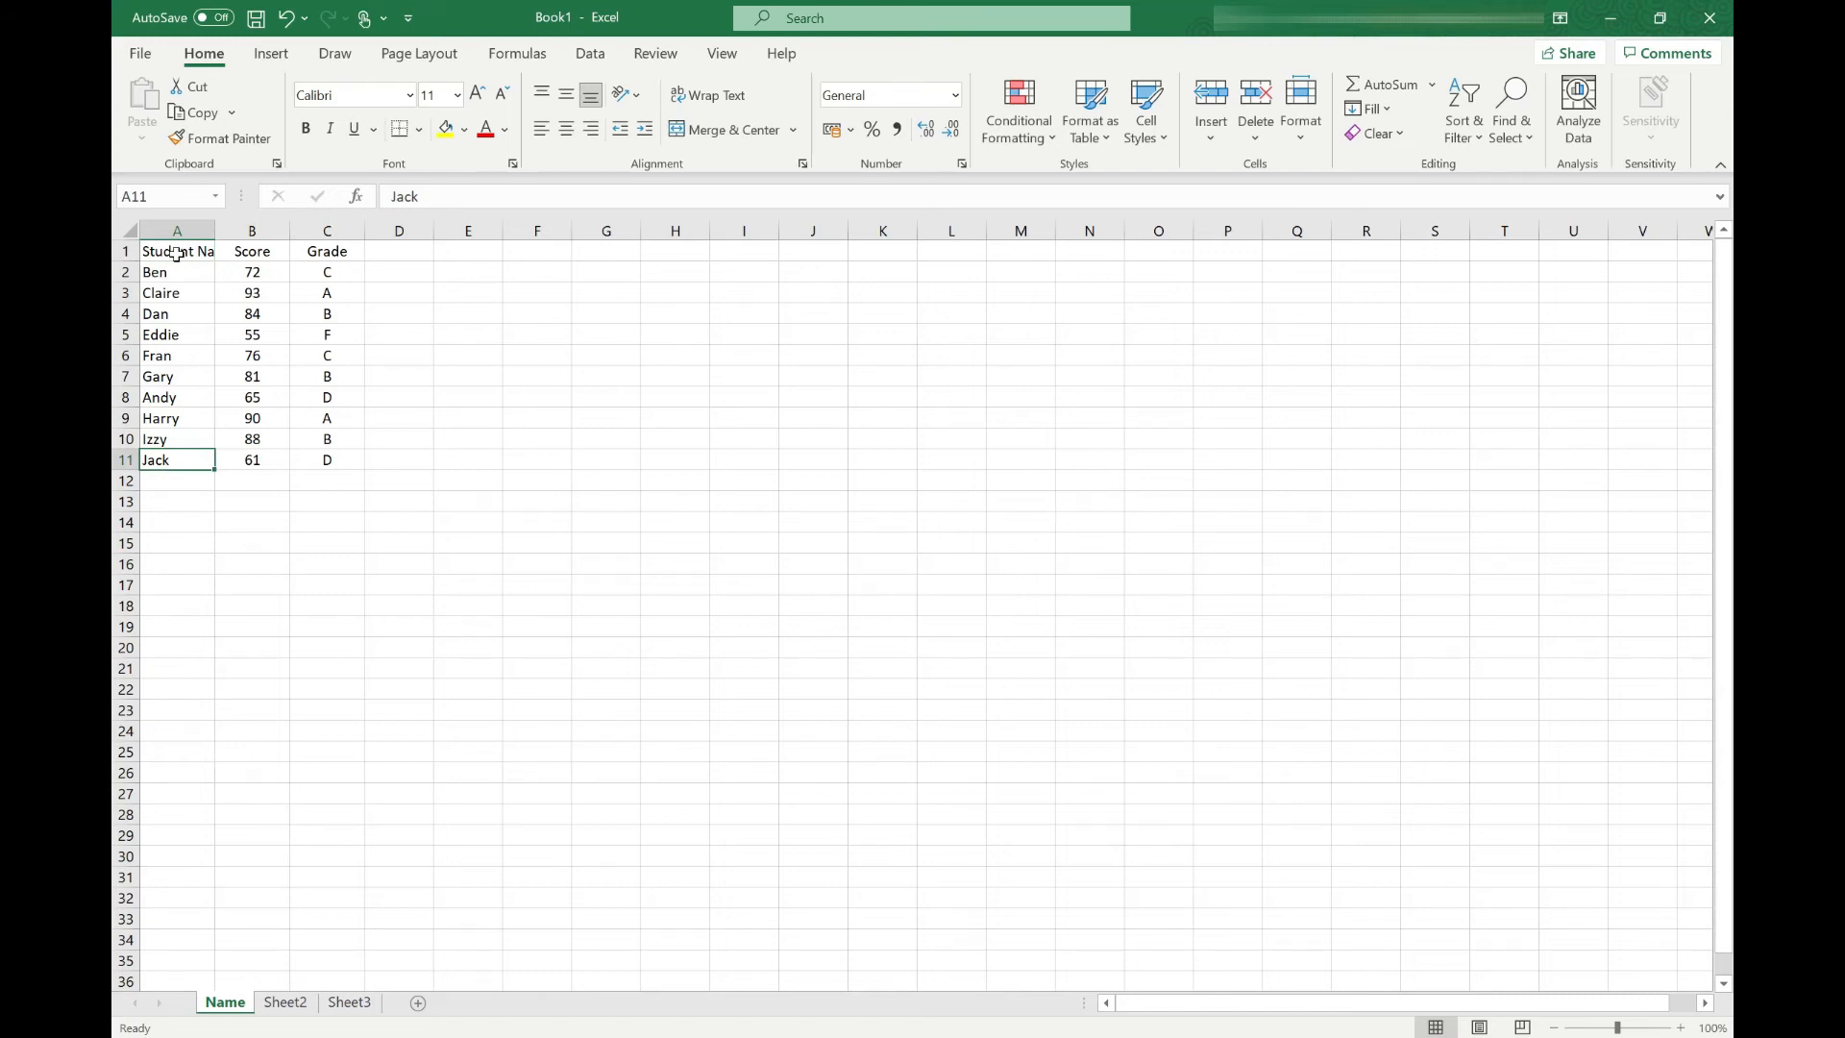
{"action": "key", "text": "ctrl+Right"}
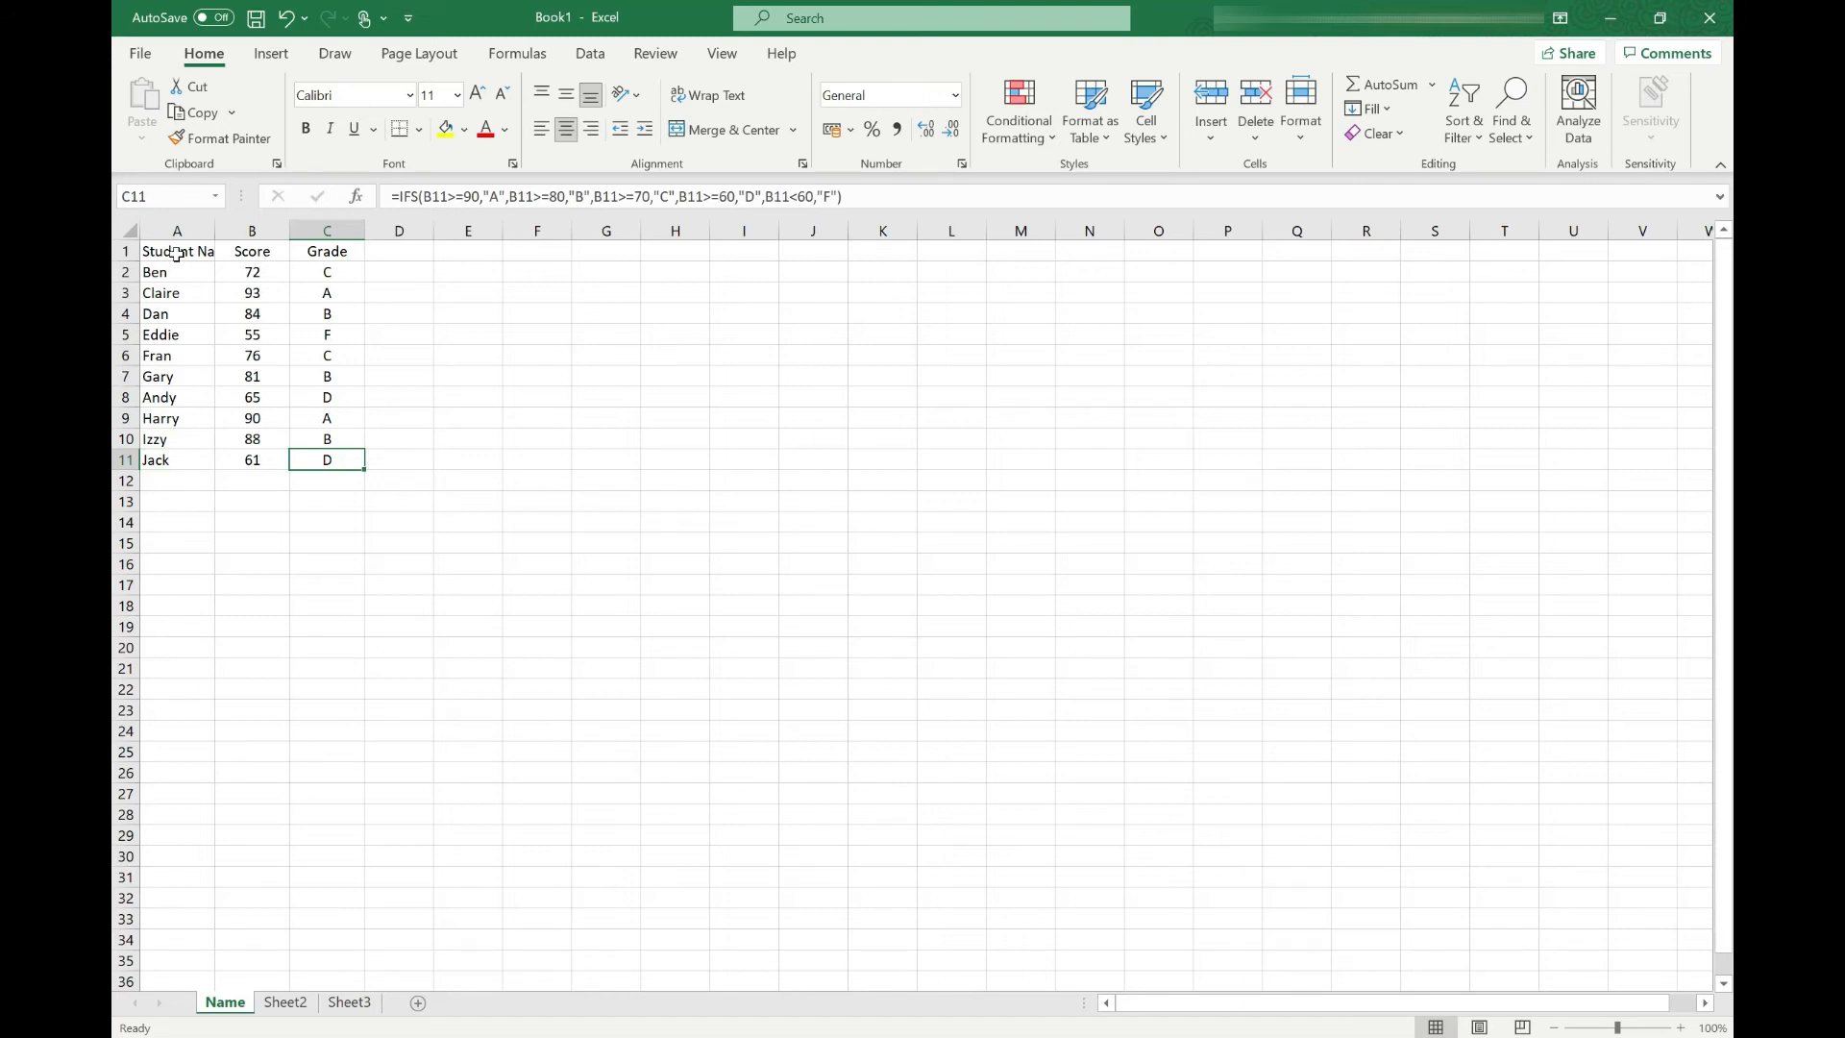
{"action": "key", "text": "ctrl+Left"}
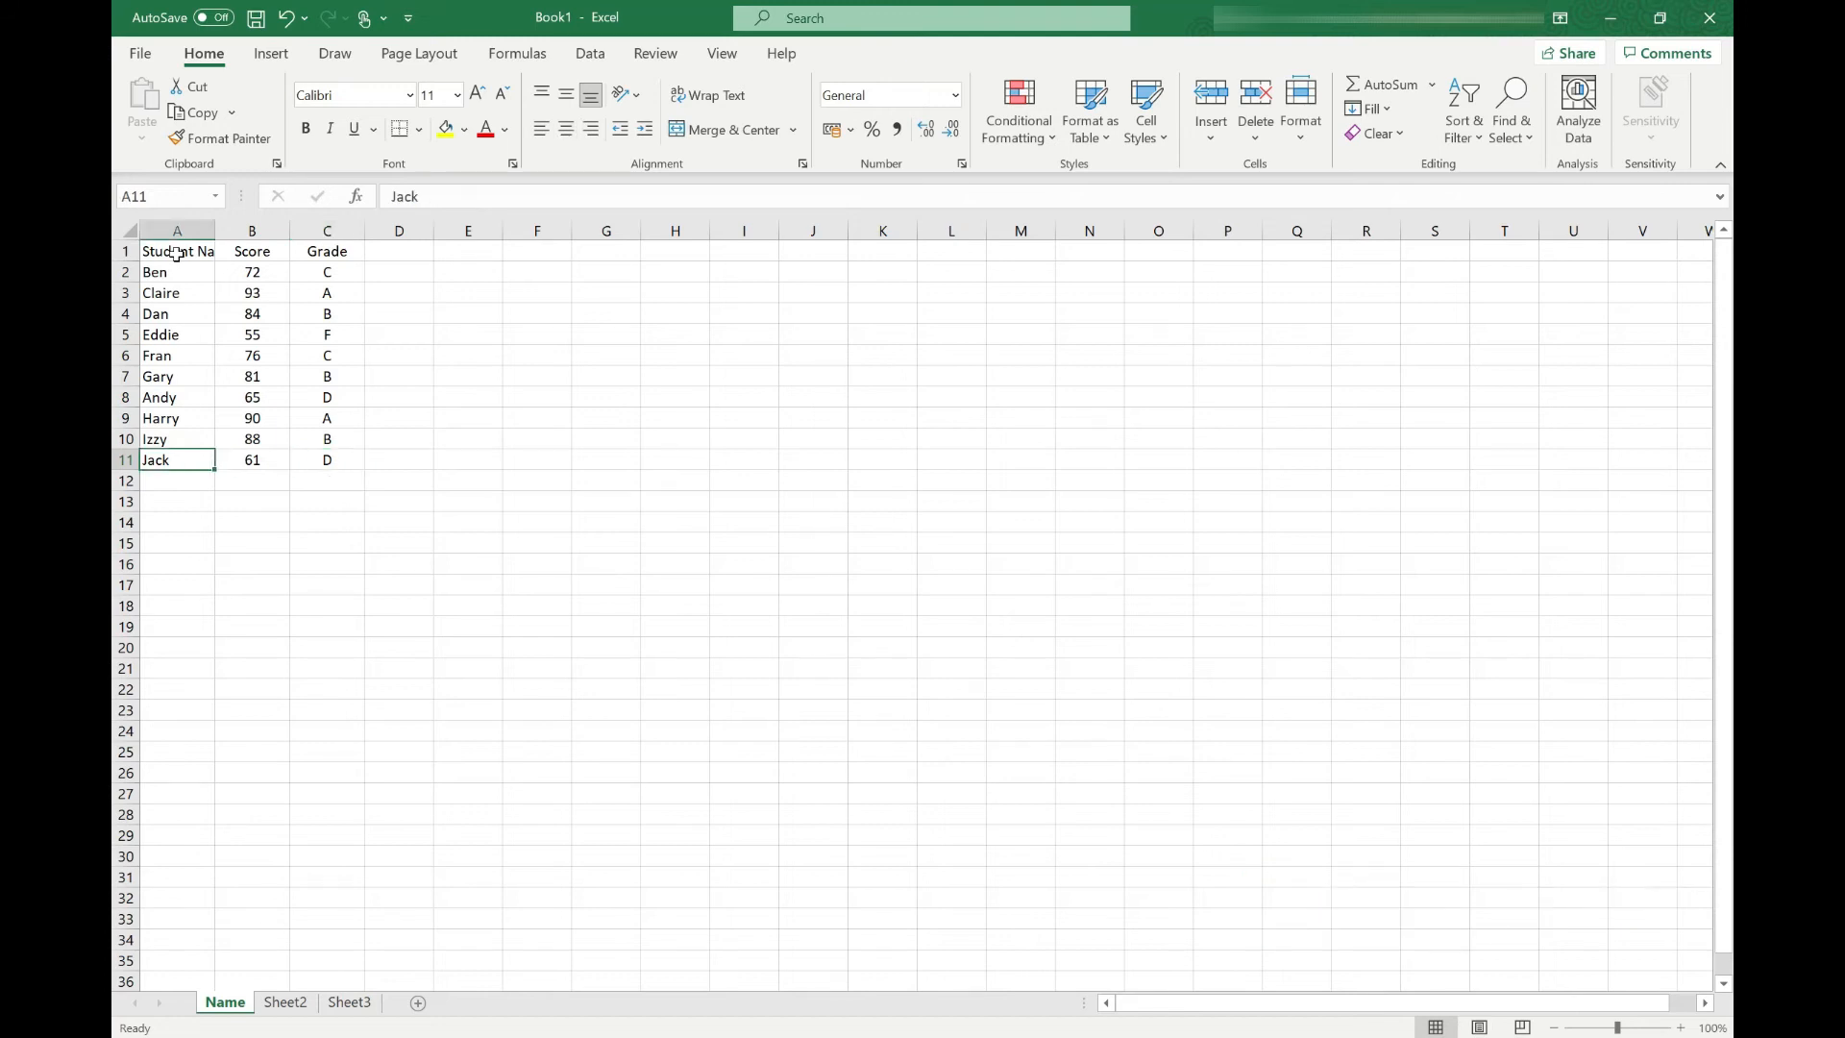
{"action": "key", "text": "ctrl+Up"}
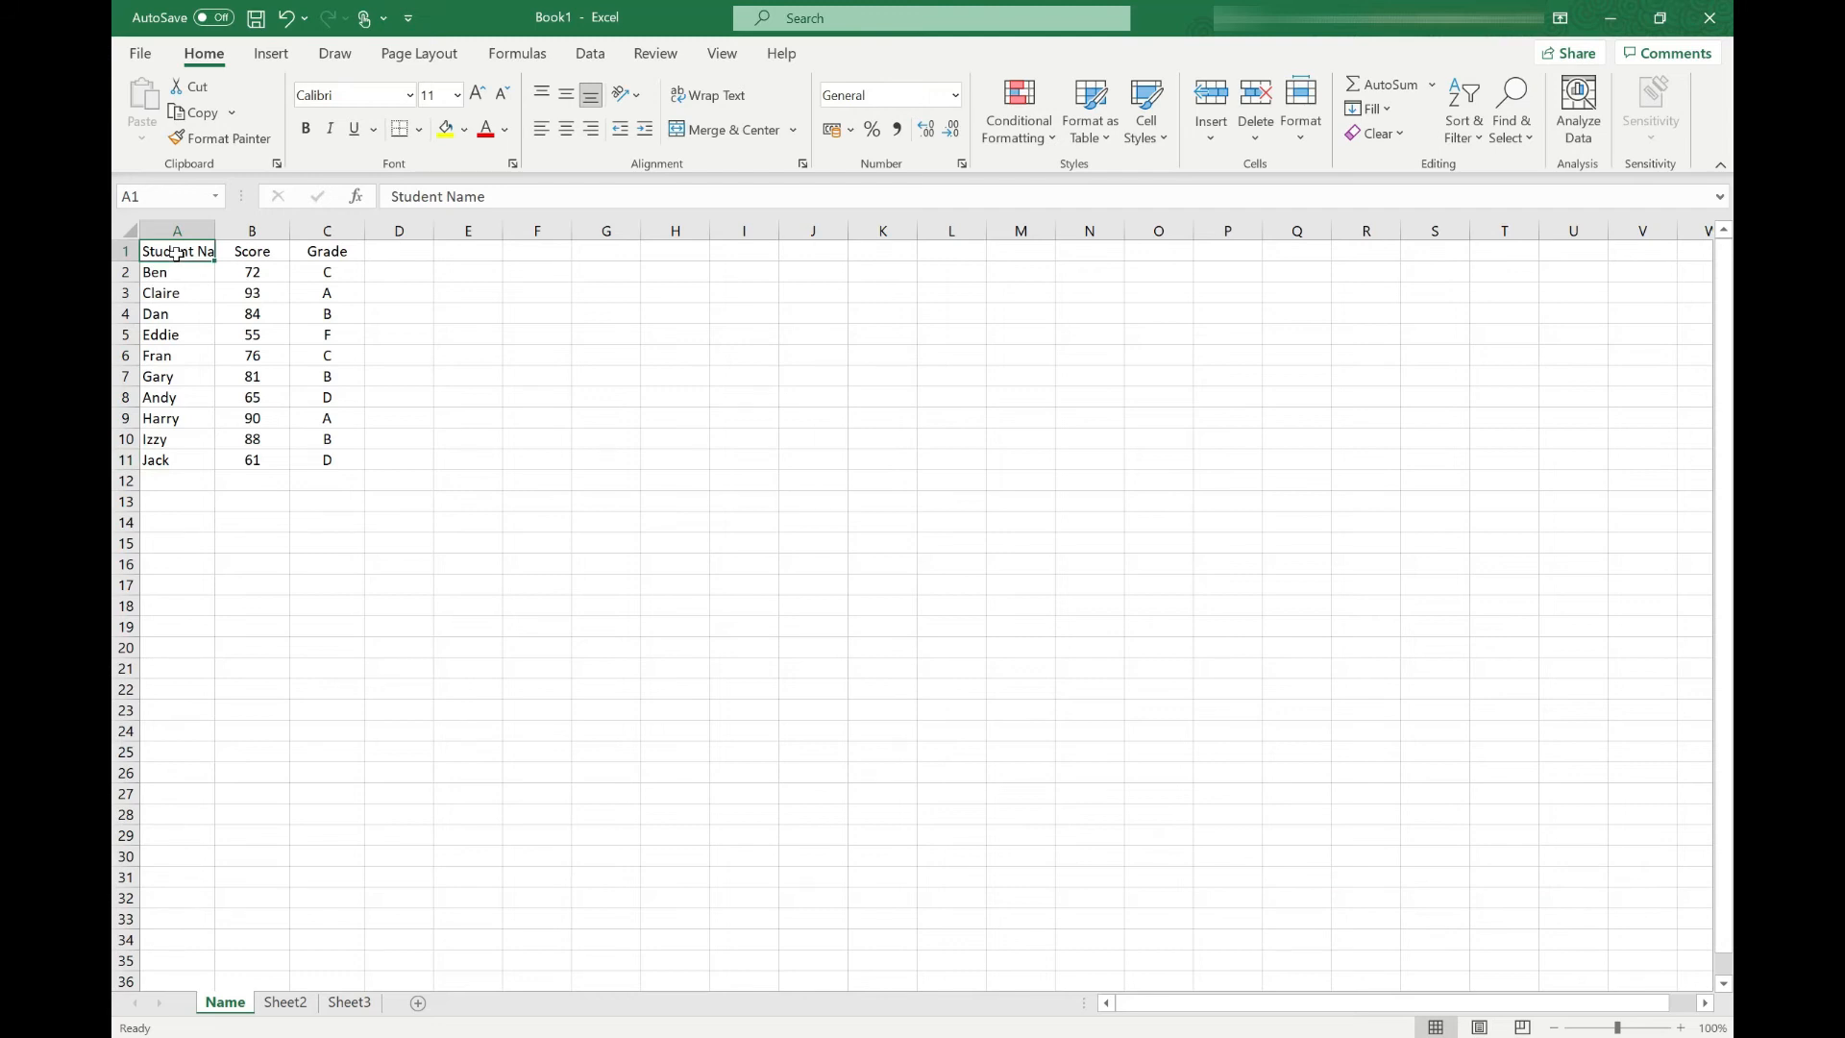
Jump from A1 to the last header cell C1 and back, select the empty cell G18, and return to A1.
{"action": "key", "text": "ctrl+Right"}
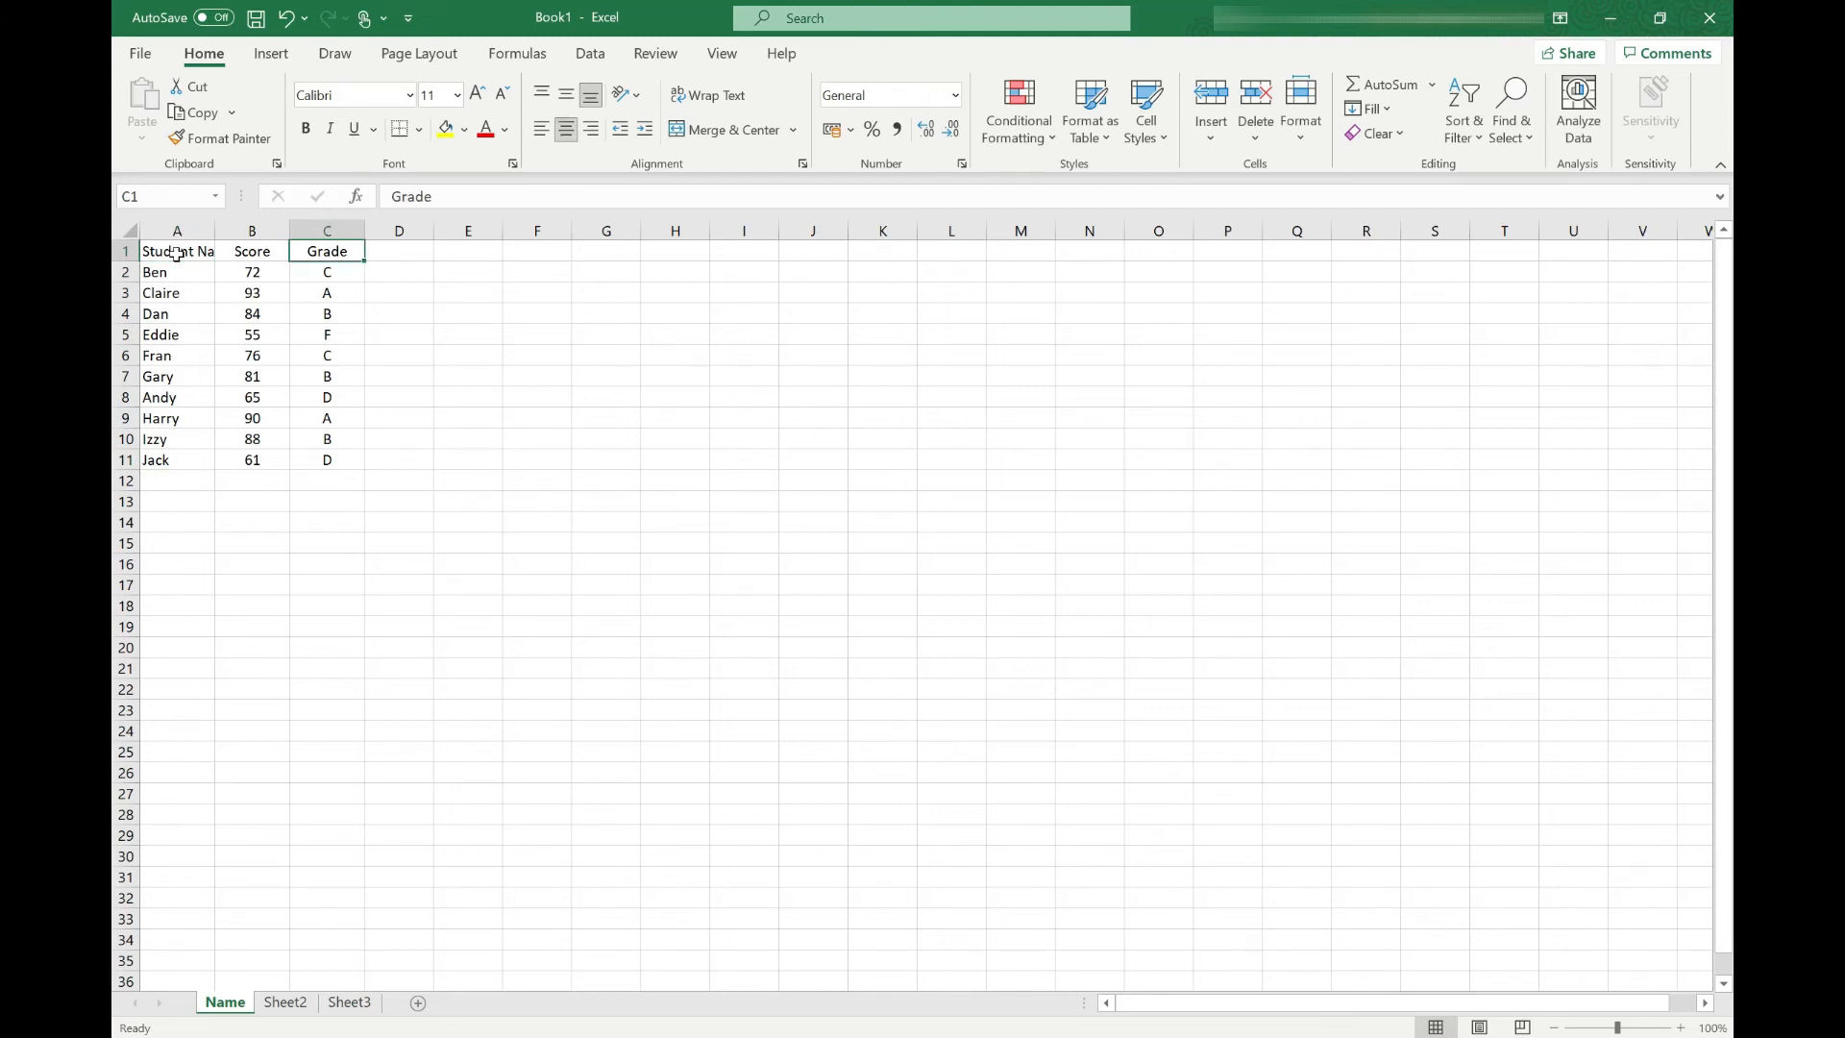
{"action": "key", "text": "ctrl+Home"}
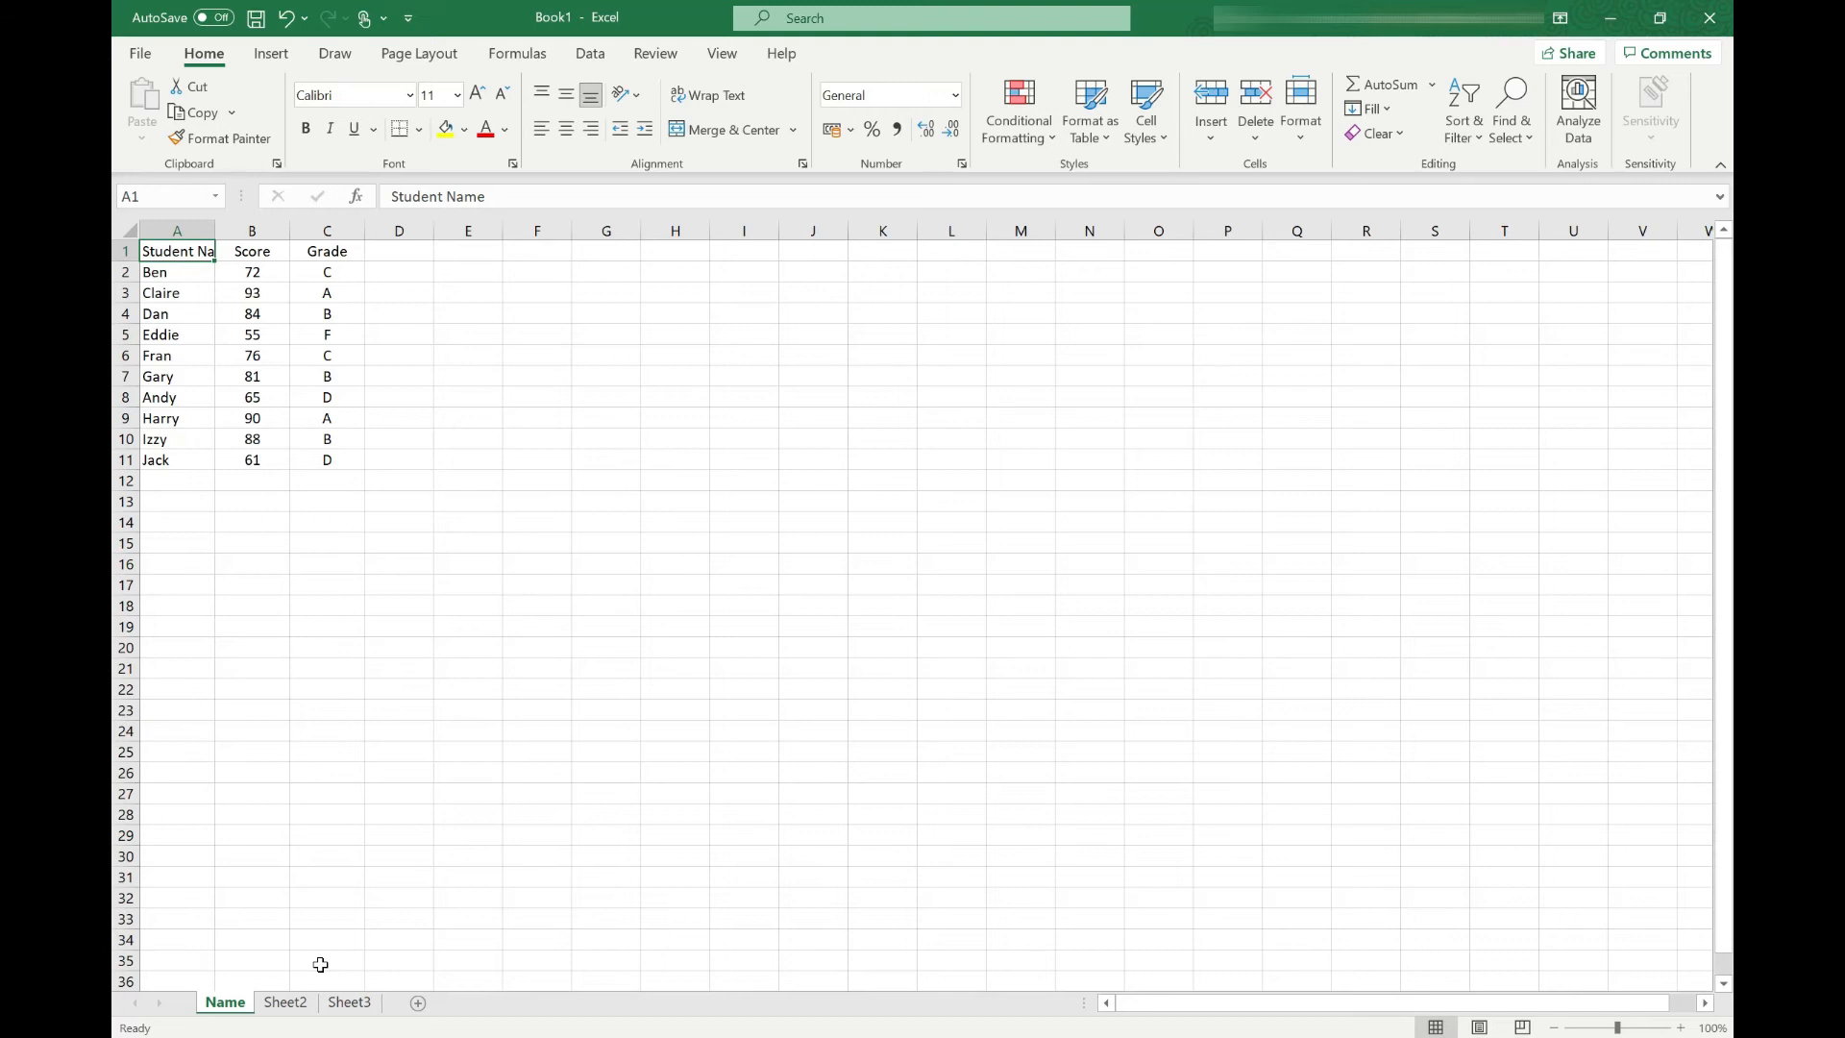
{"action": "left_click", "coordinate": [602, 602]}
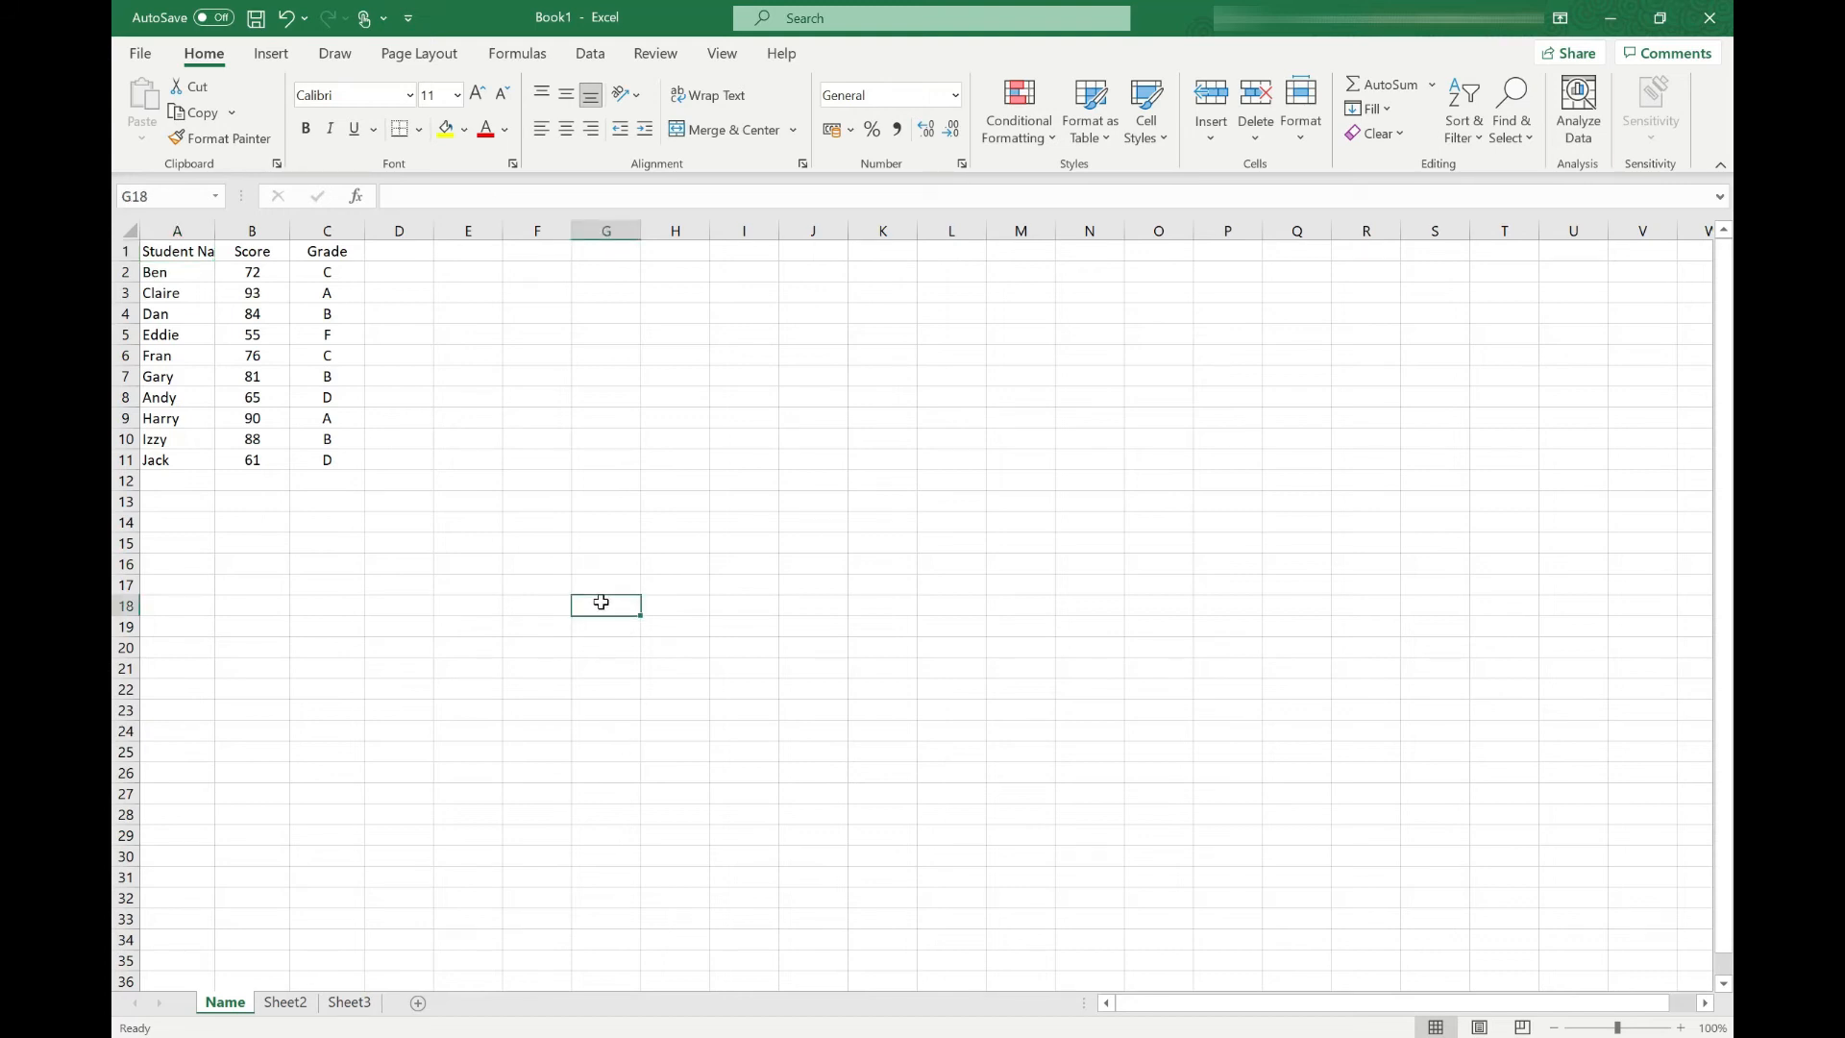
{"action": "key", "text": "ctrl+Home"}
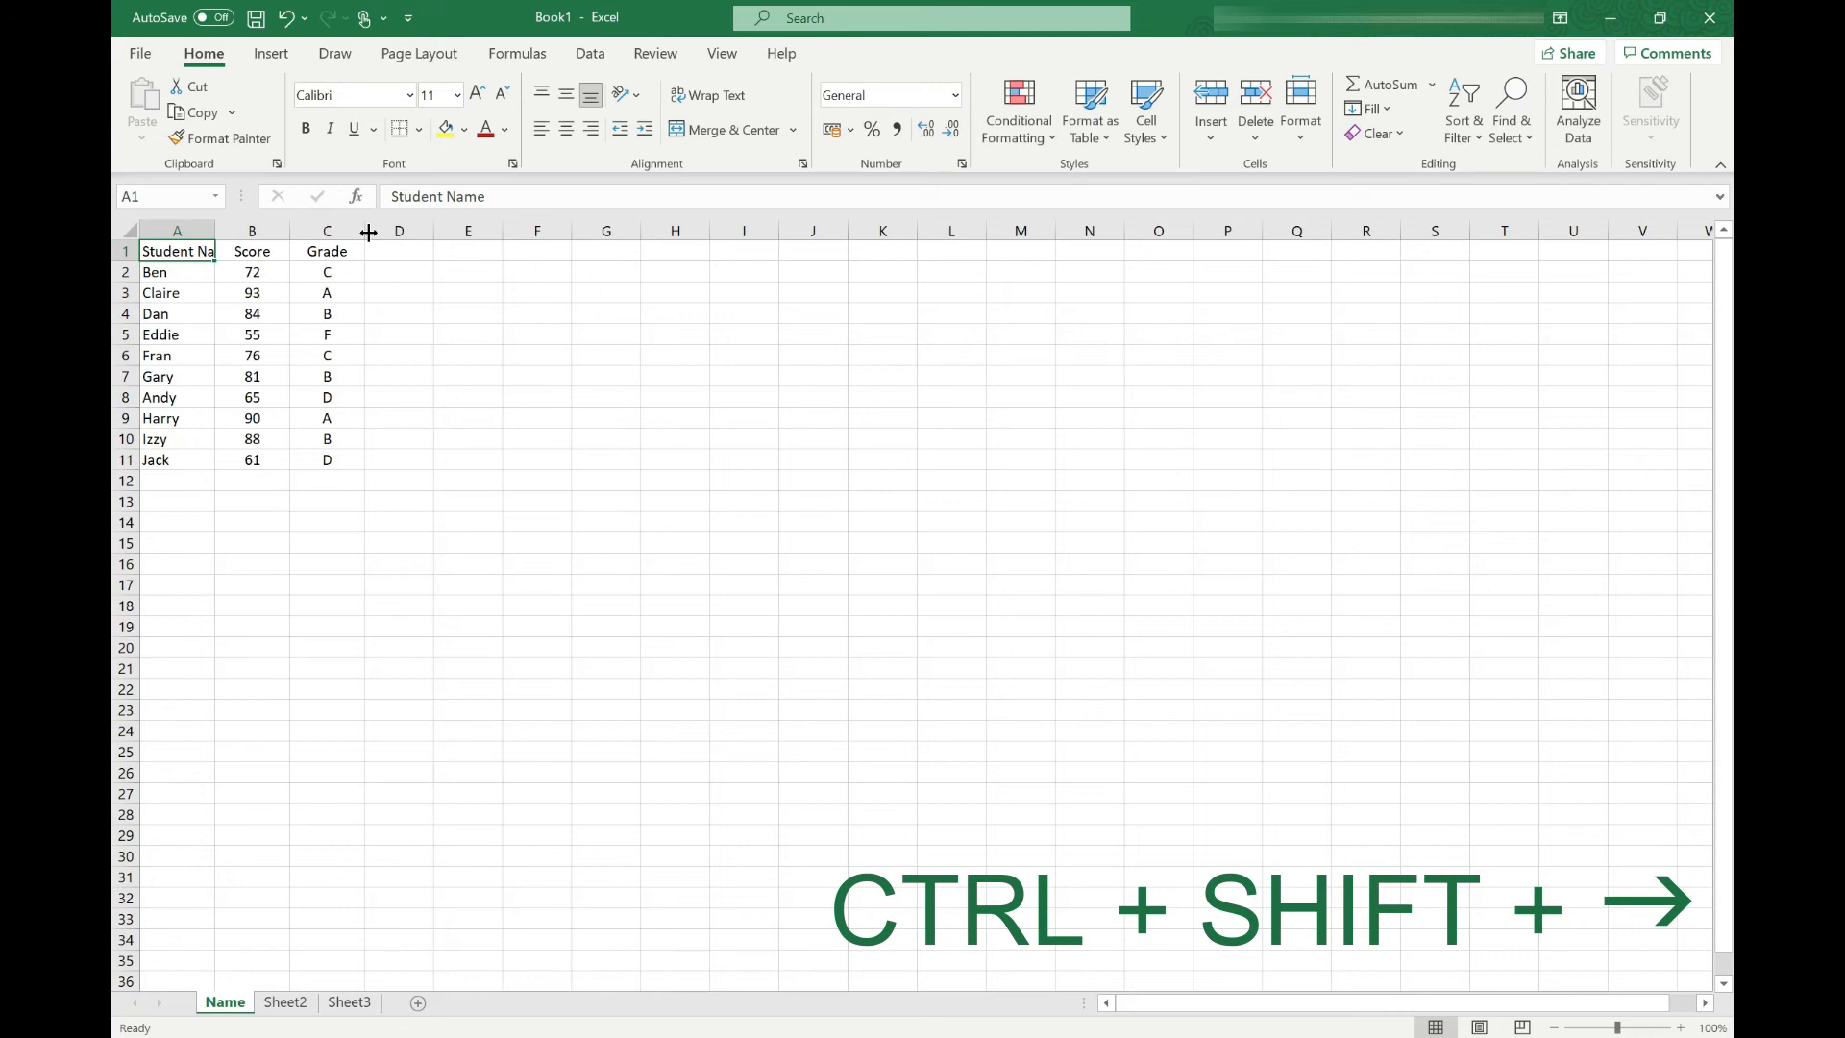
Select the whole data range by extending the selection from A1 across the headers and down to row 11.
{"action": "key", "text": "ctrl+shift+Right"}
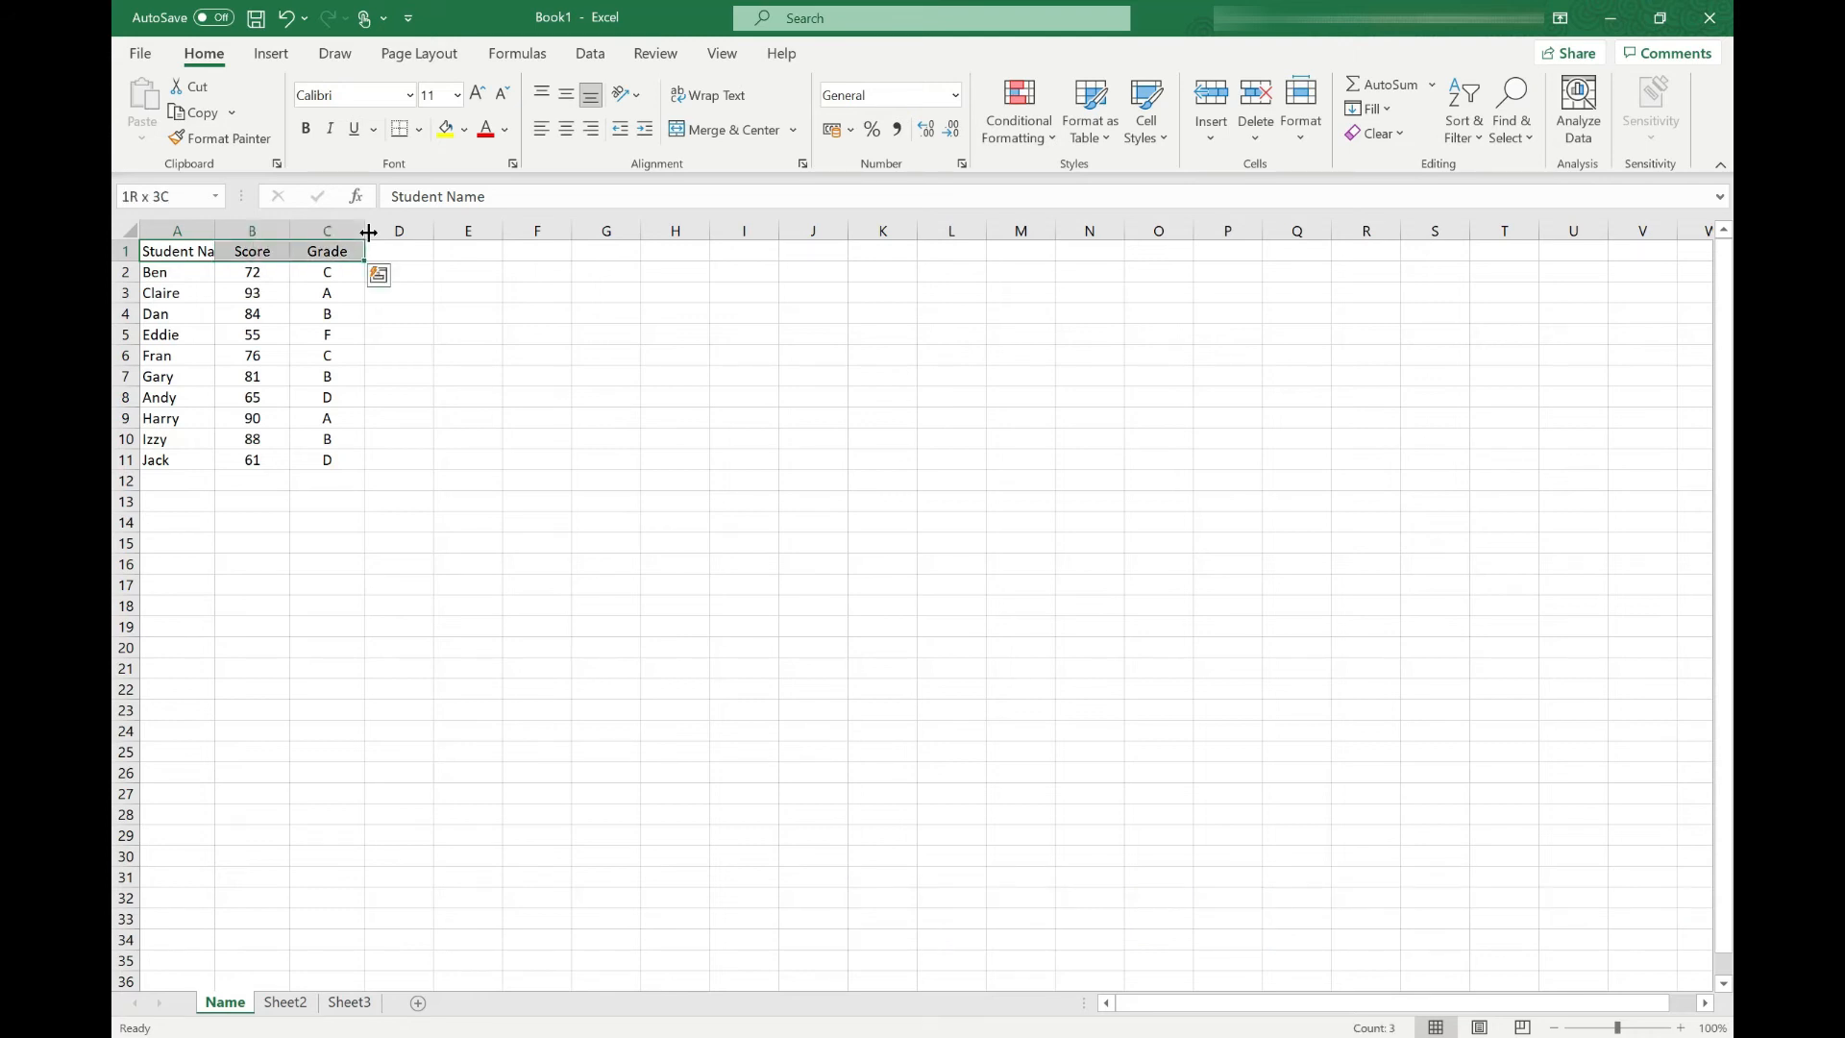
{"action": "key", "text": "ctrl+shift+Down"}
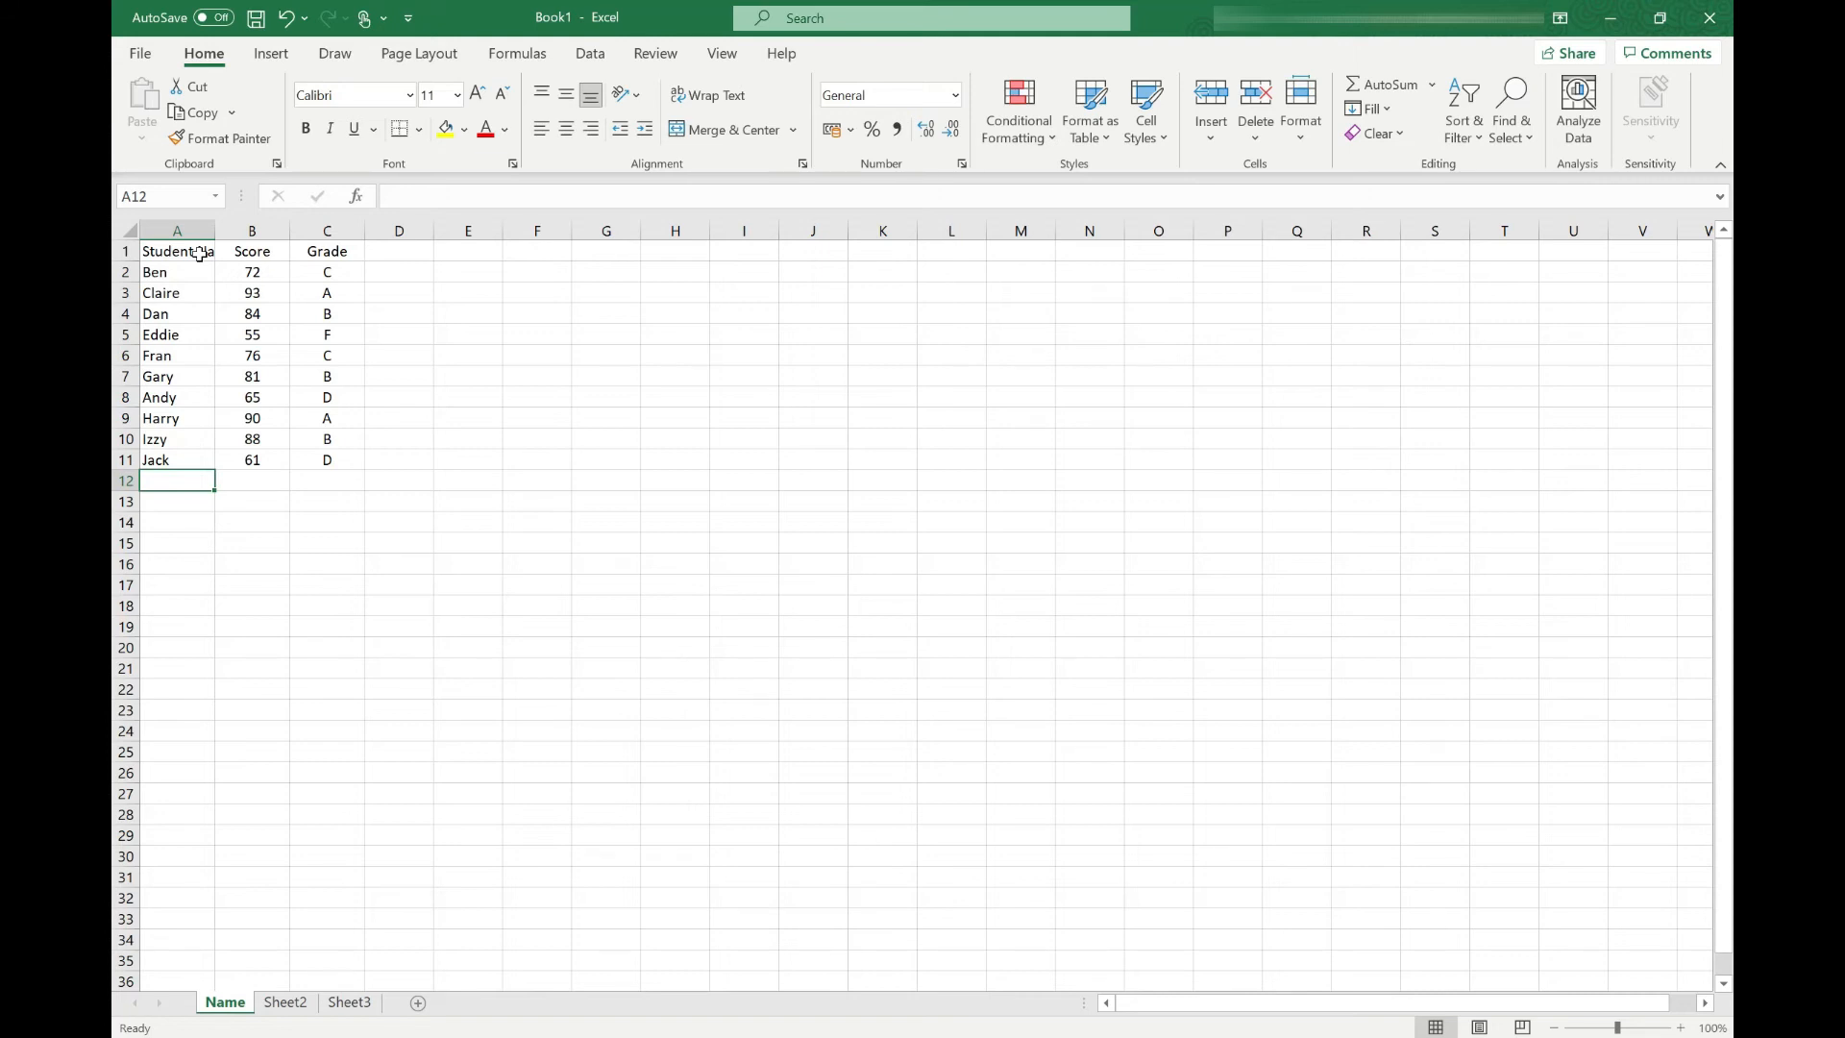
Enter a new student's name in A12, below the last student.
{"action": "type", "text": "Kevin"}
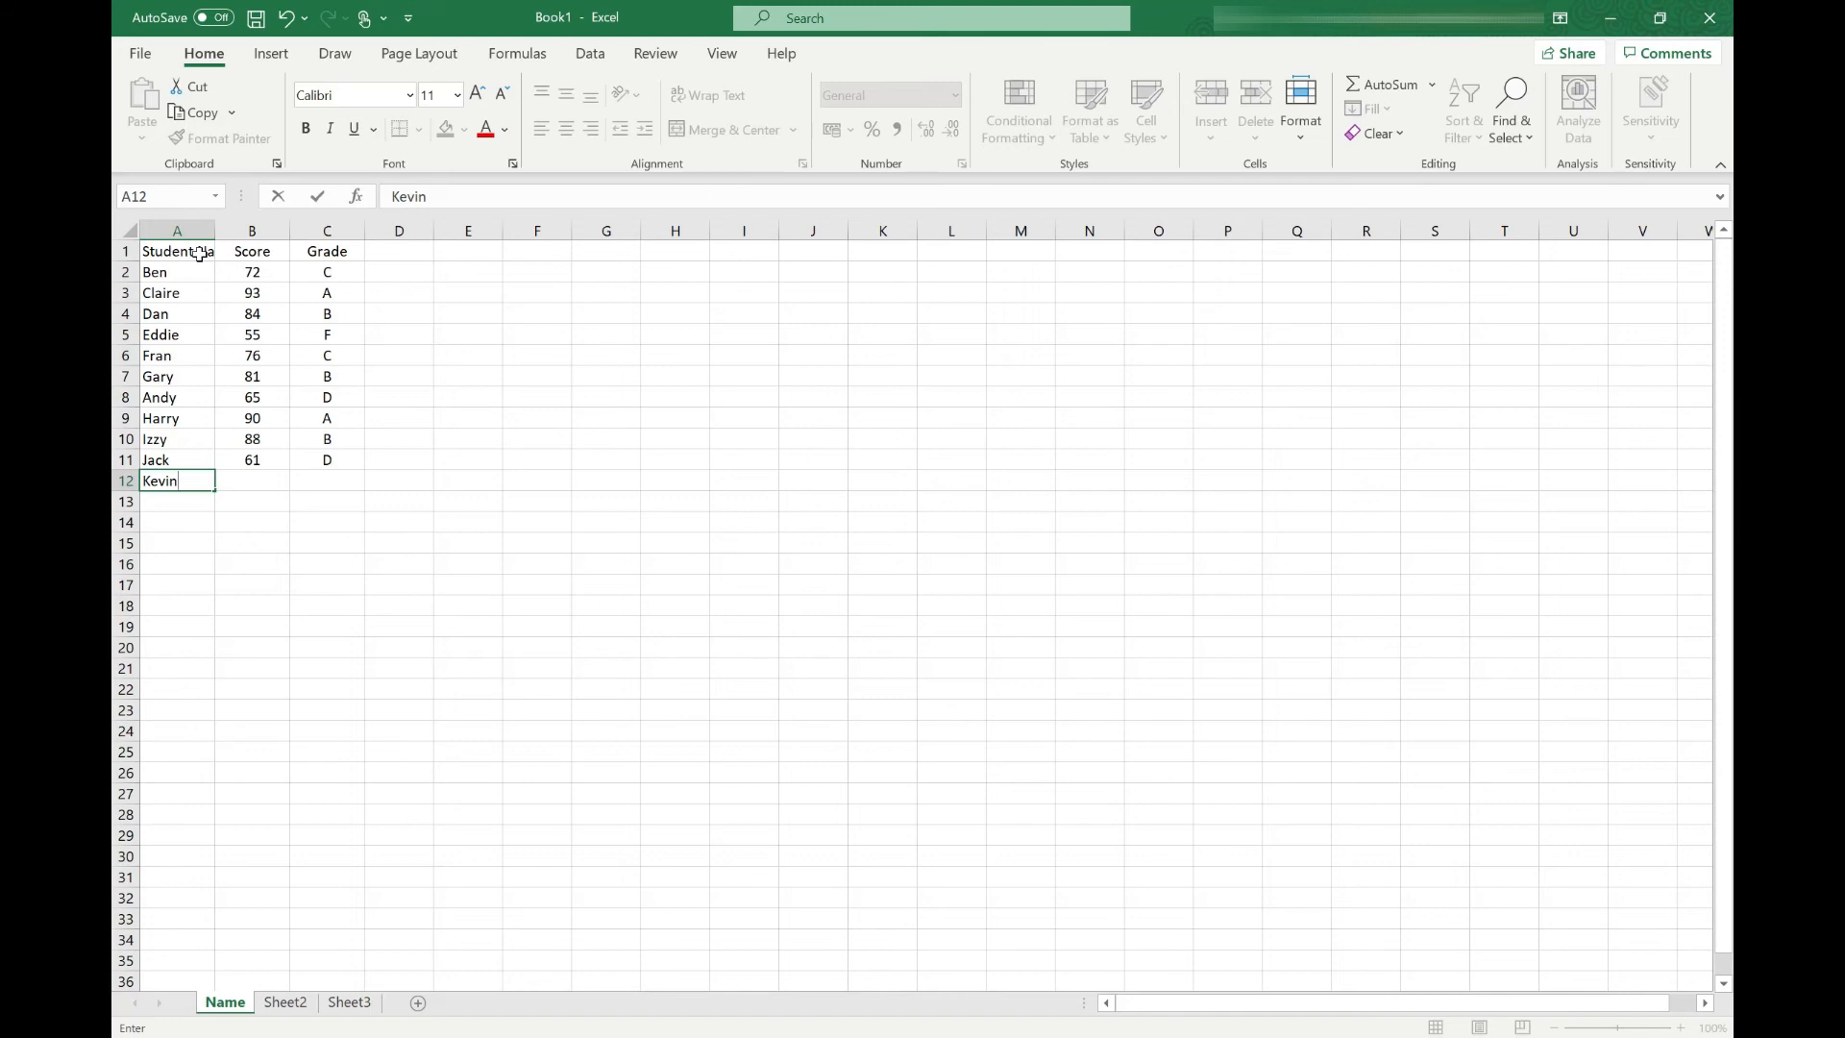
{"action": "key", "text": "Return"}
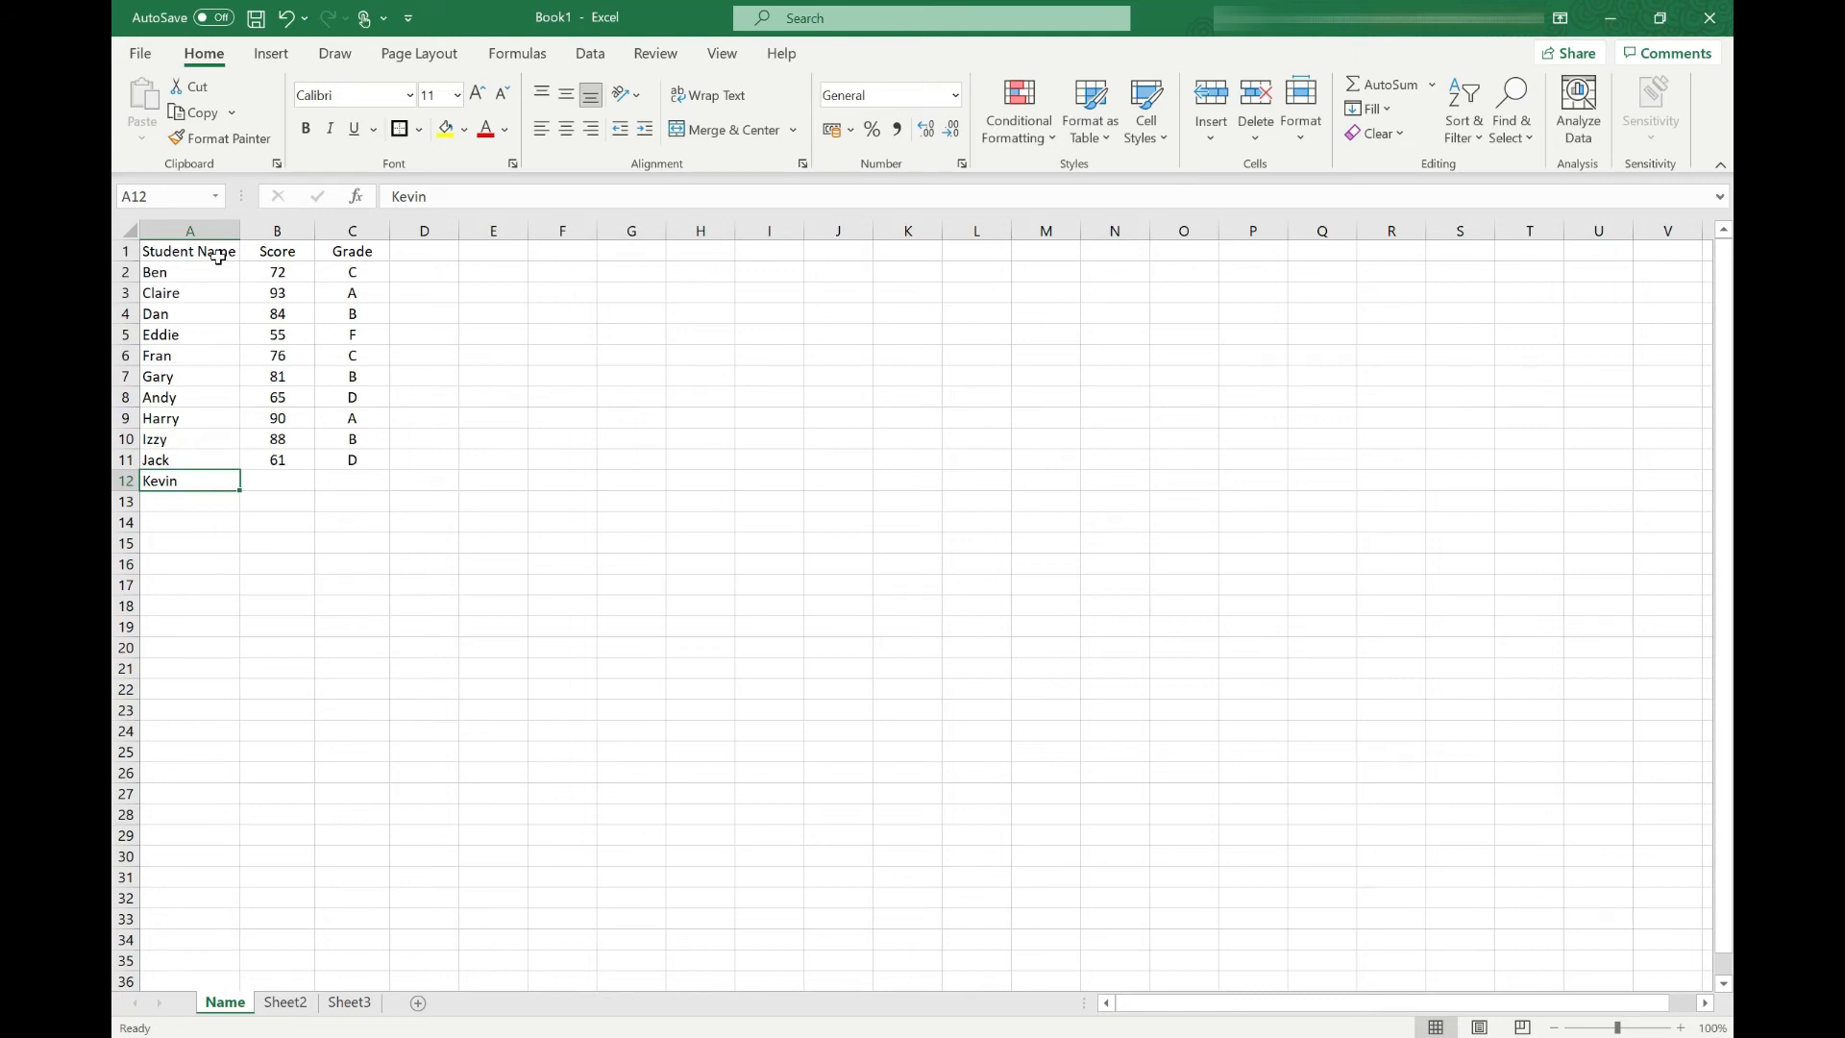
Overwrite the name in A12 with a different student's name and undo the replacement.
{"action": "type", "text": "Laura"}
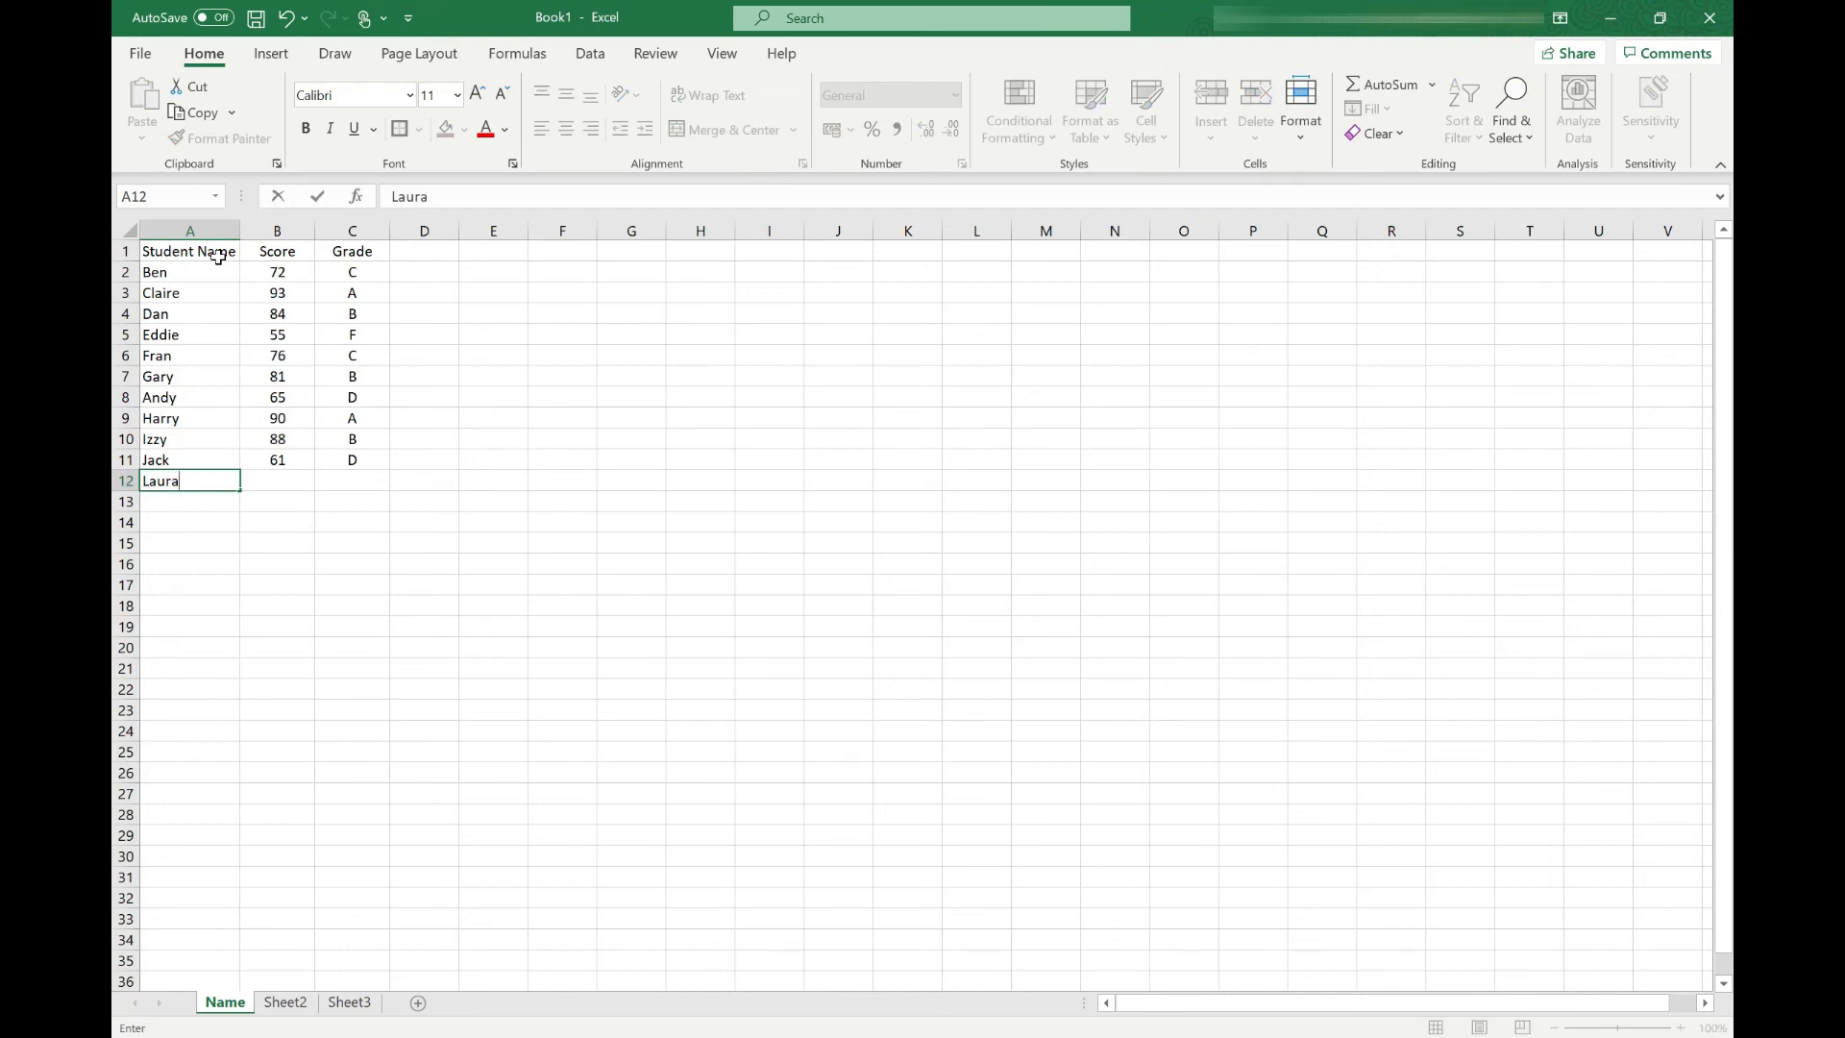
{"action": "key", "text": "Return"}
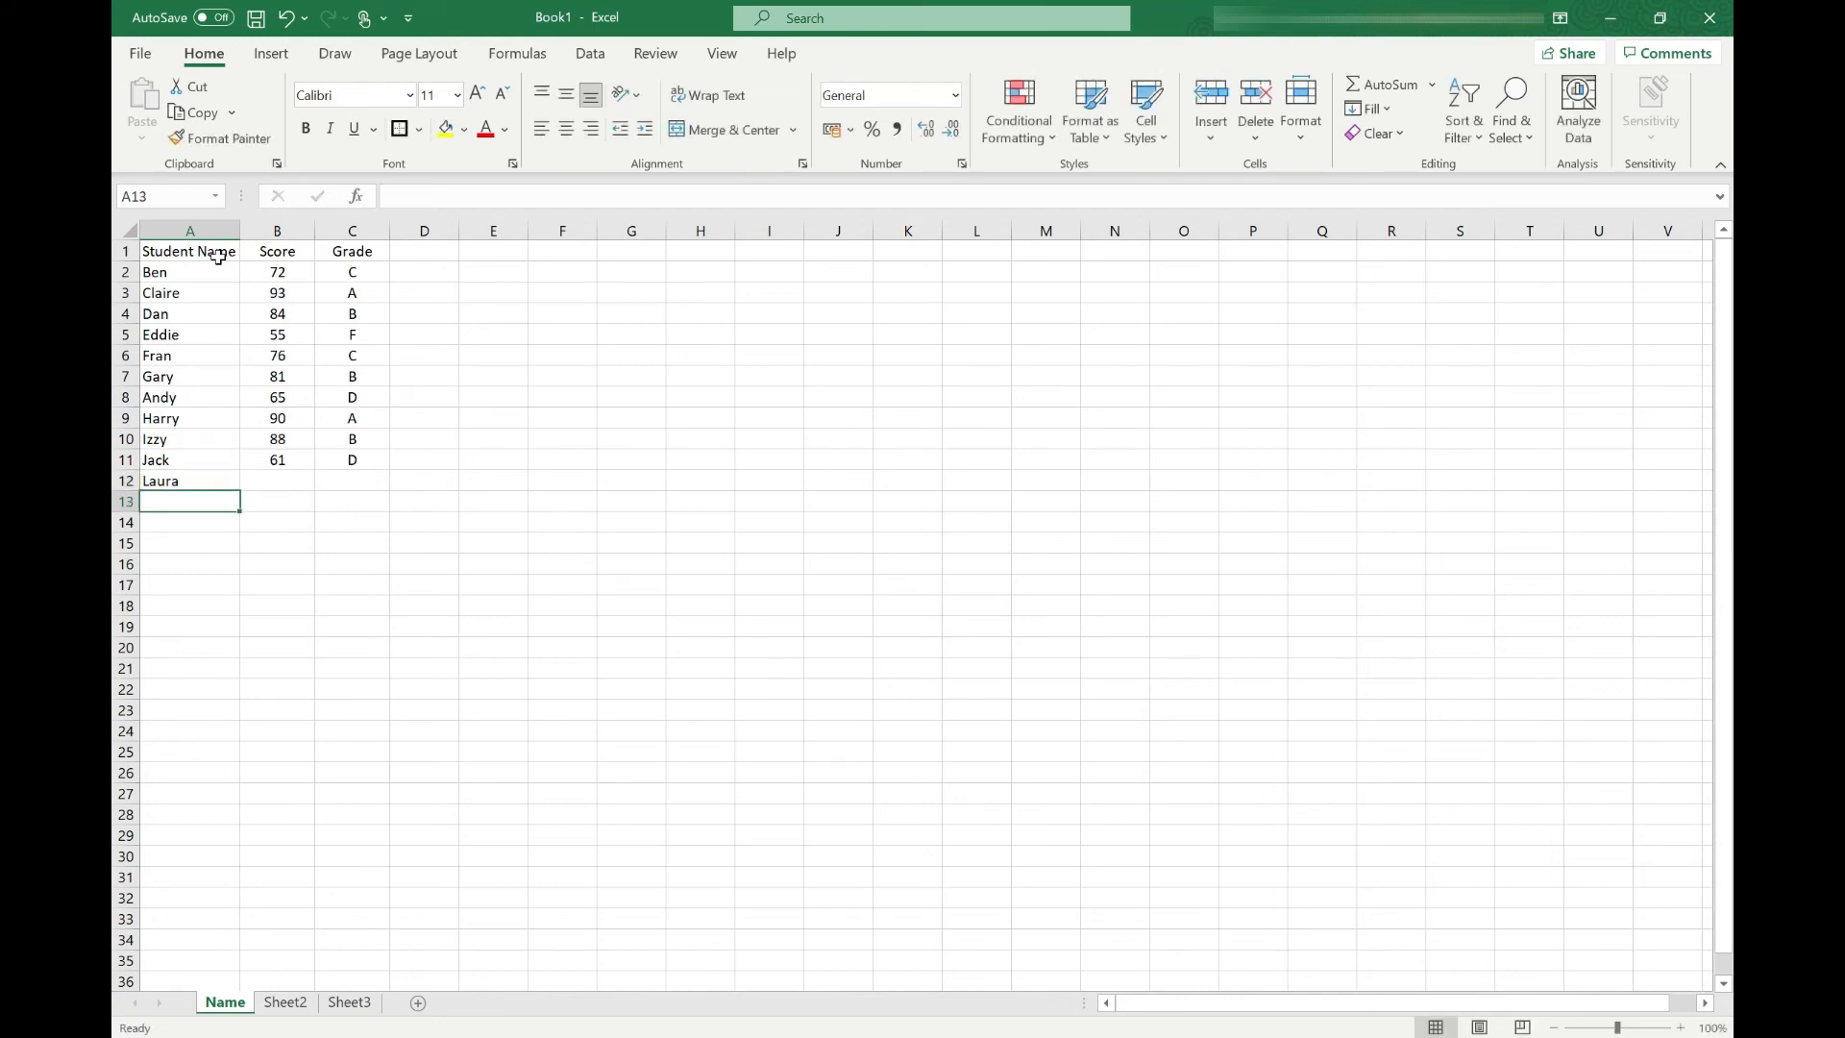
{"action": "key", "text": "ctrl+z"}
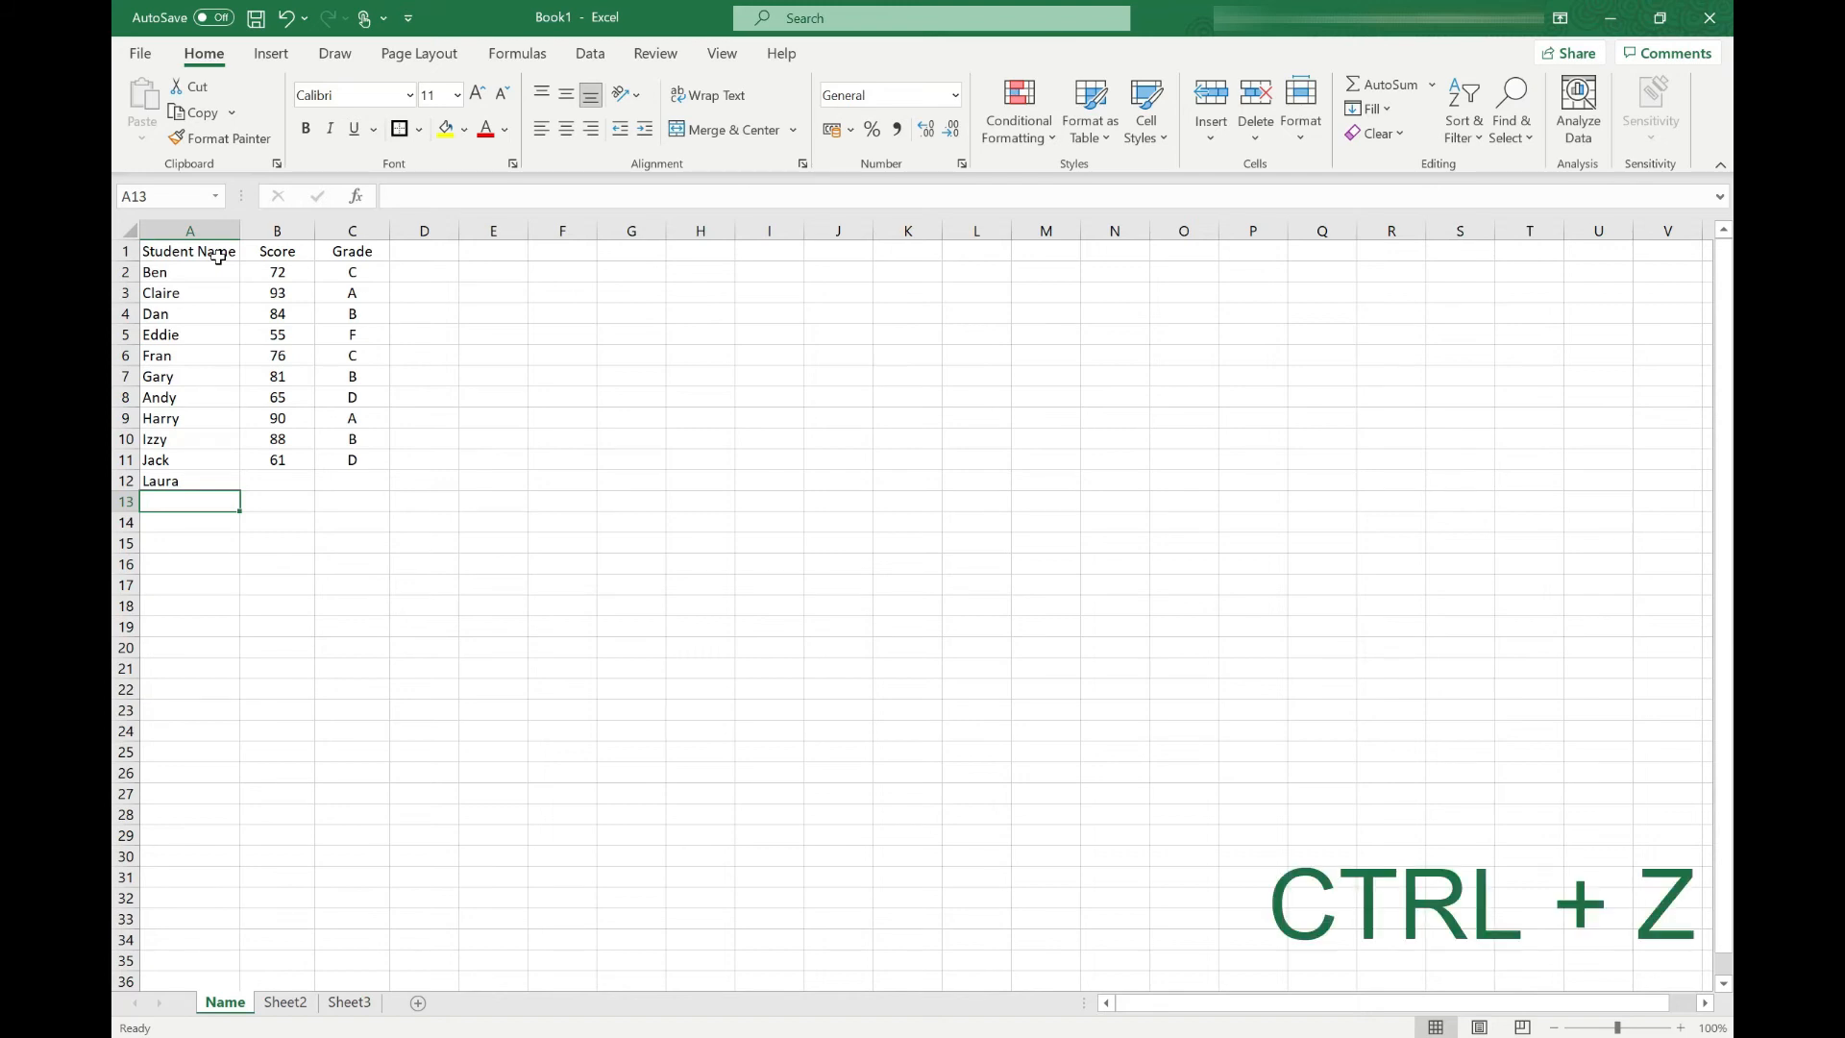
{"action": "key", "text": "ctrl+z"}
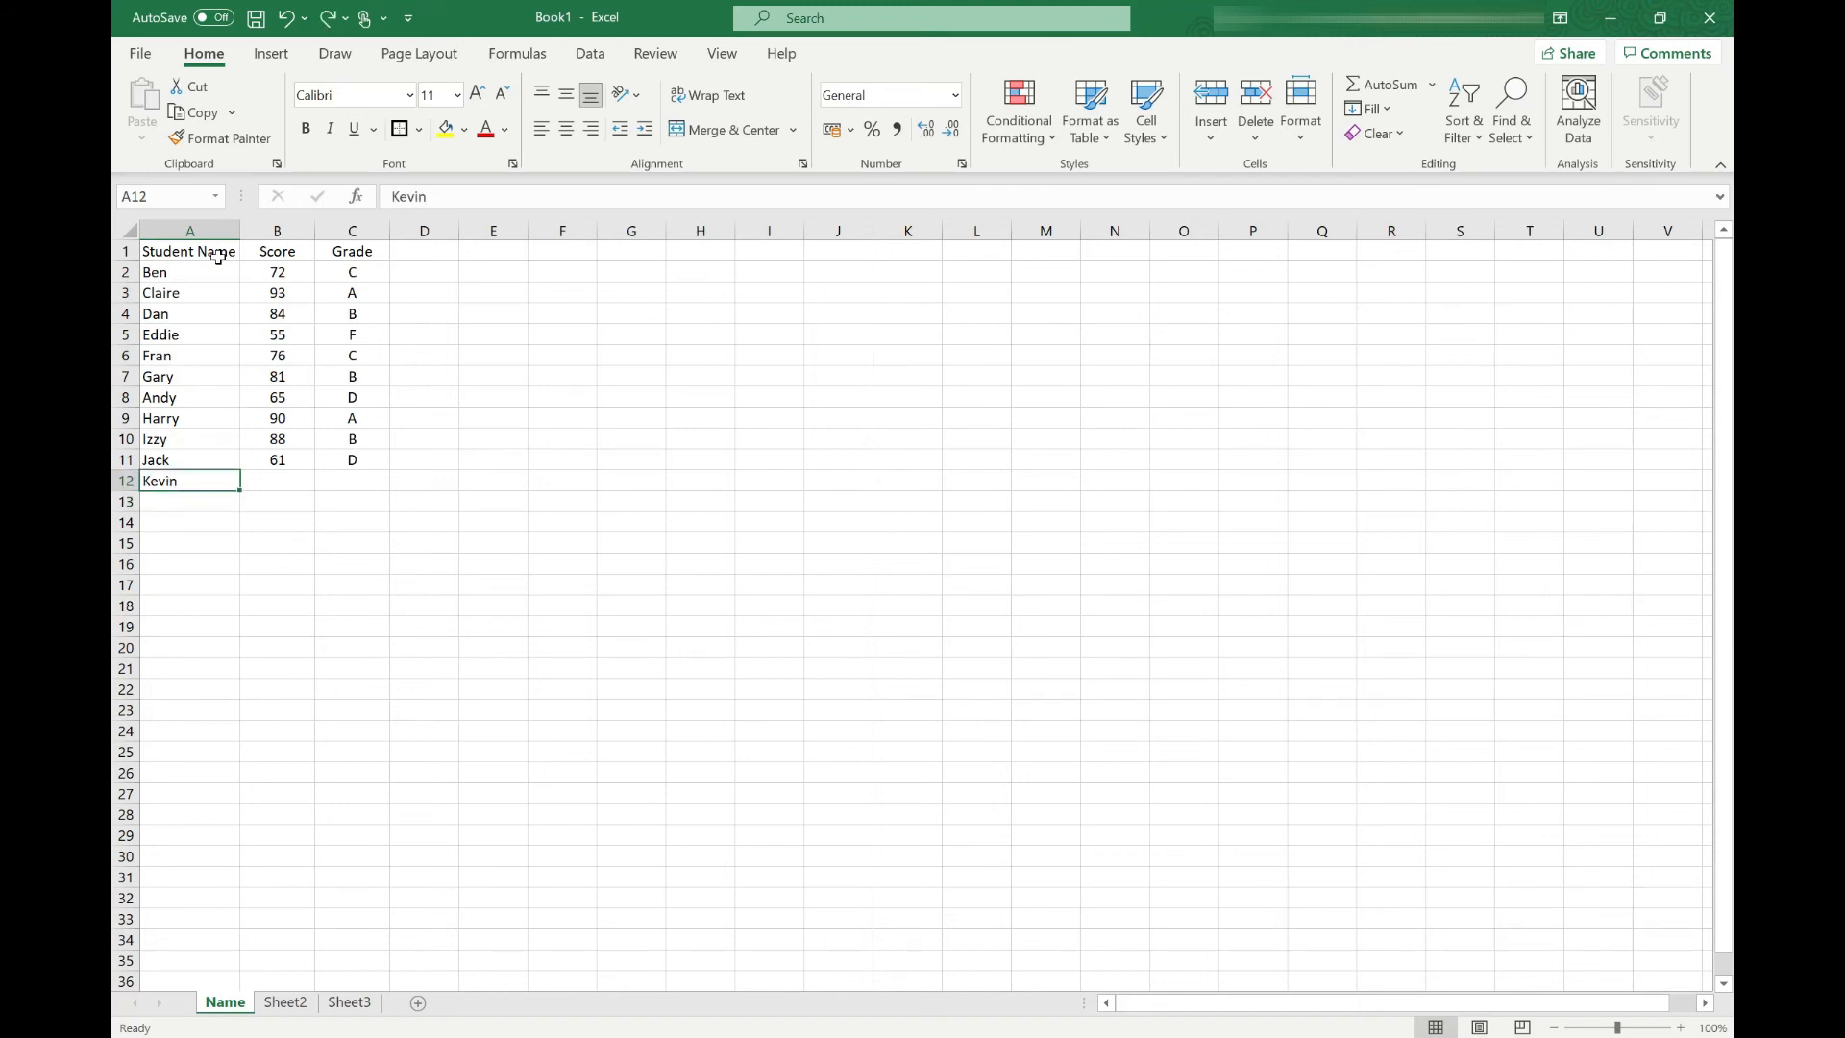
Edit the existing name in A12 in place, inserting the letter l after its first two letters.
{"action": "double_click", "coordinate": [187, 481]}
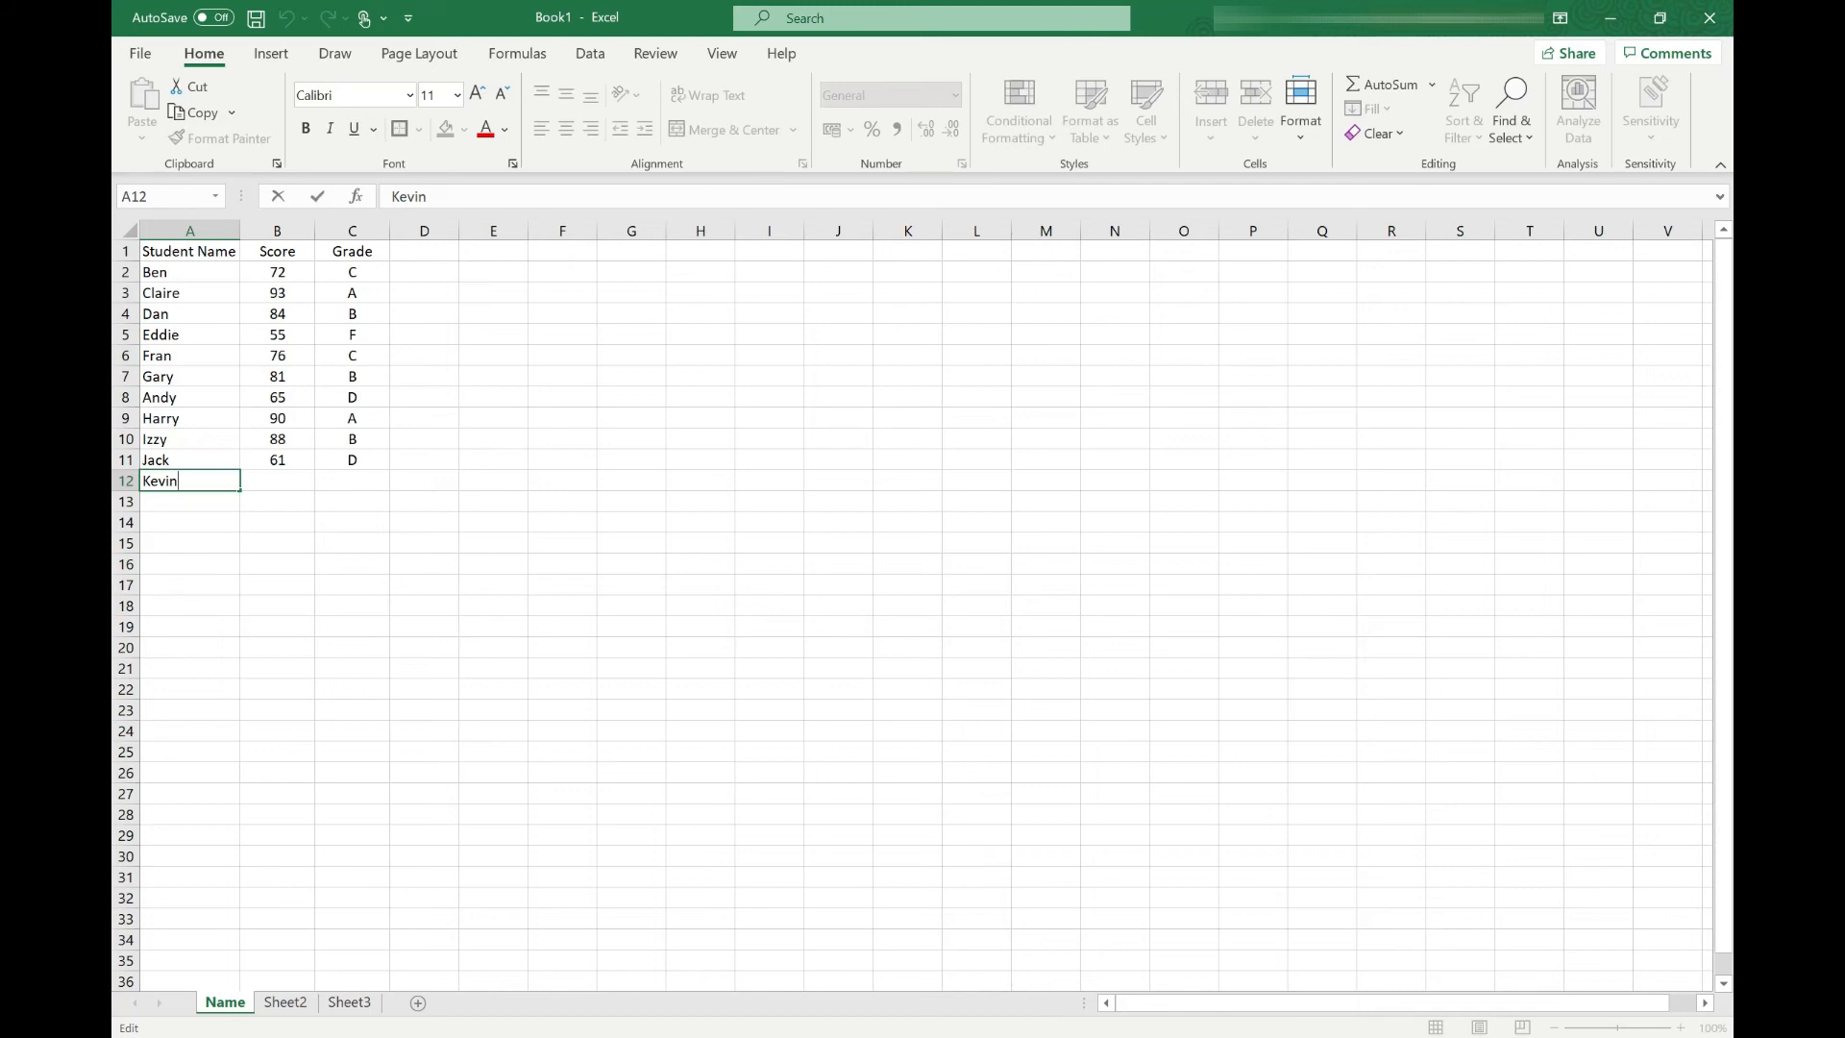
{"action": "key", "text": "Left"}
{"action": "key", "text": "Left"}
{"action": "key", "text": "Left"}
{"action": "key", "text": "Right"}
{"action": "type", "text": "l"}
{"action": "key", "text": "Return"}
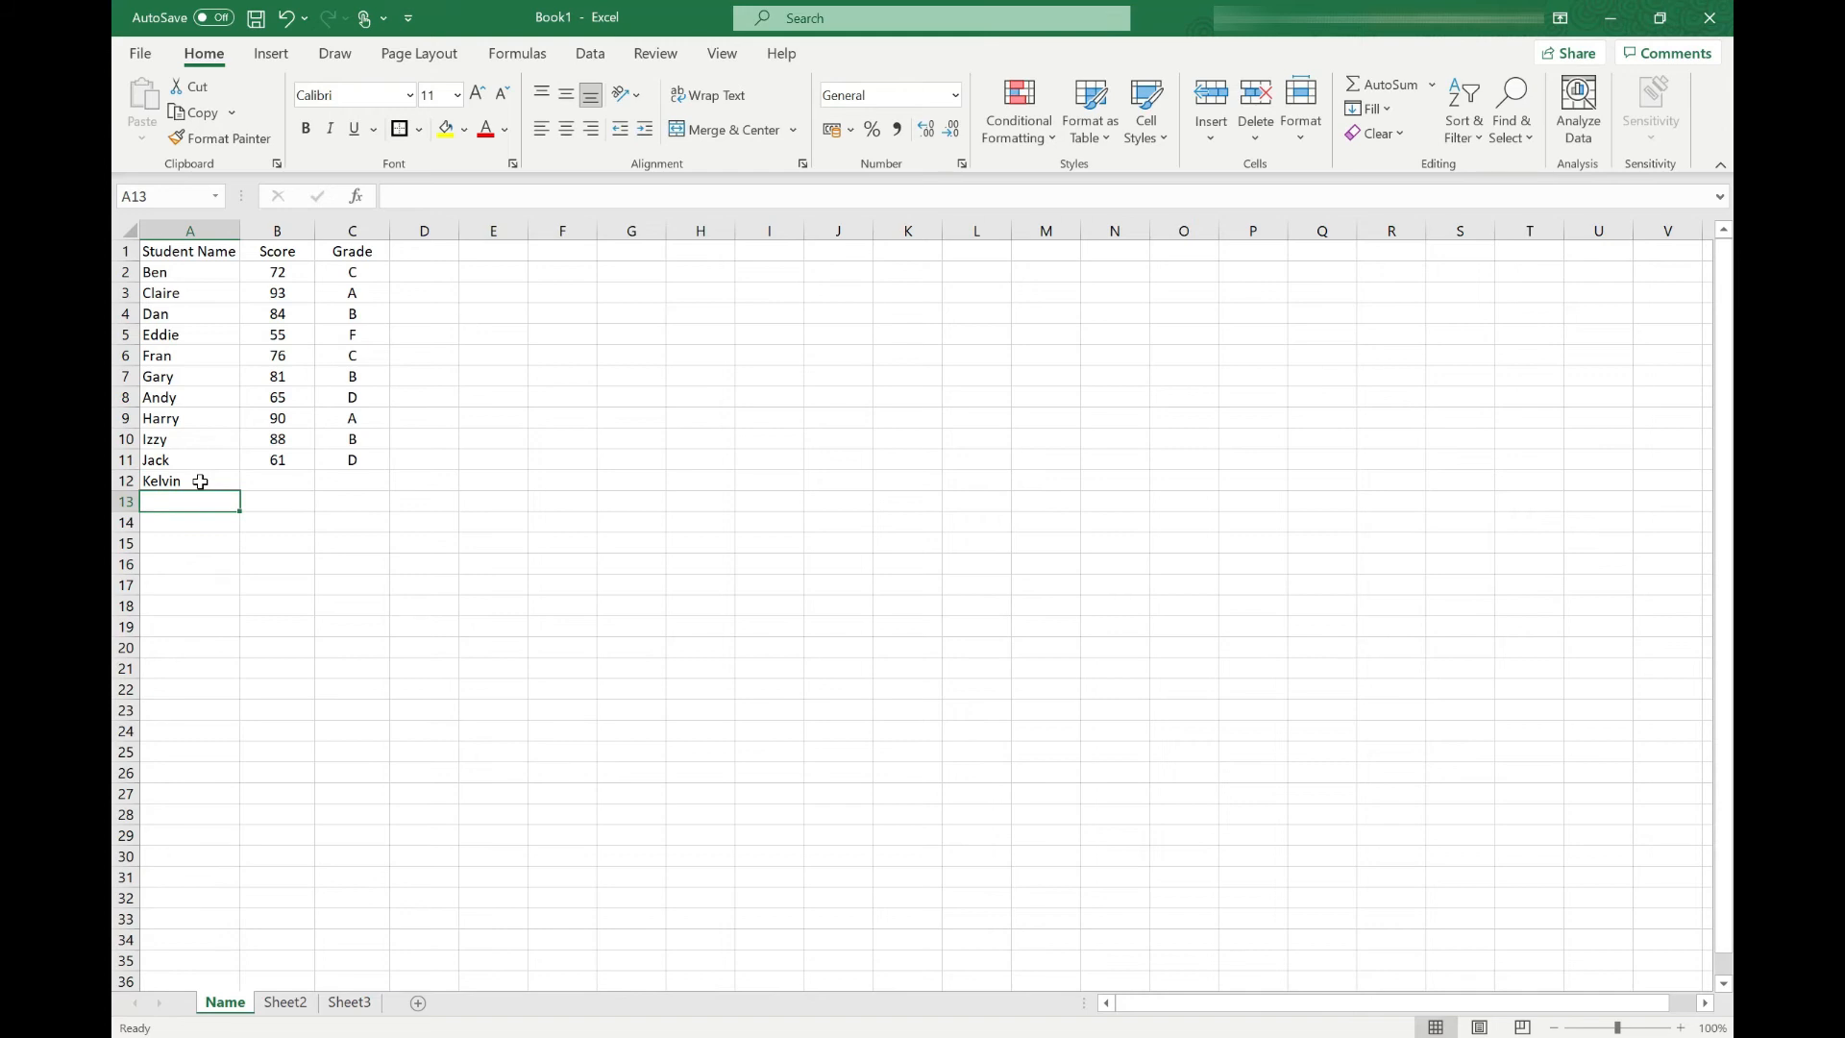
Remove the inserted letter l from the name in A12 by editing the cell's content in the formula bar.
{"action": "left_click", "coordinate": [200, 481]}
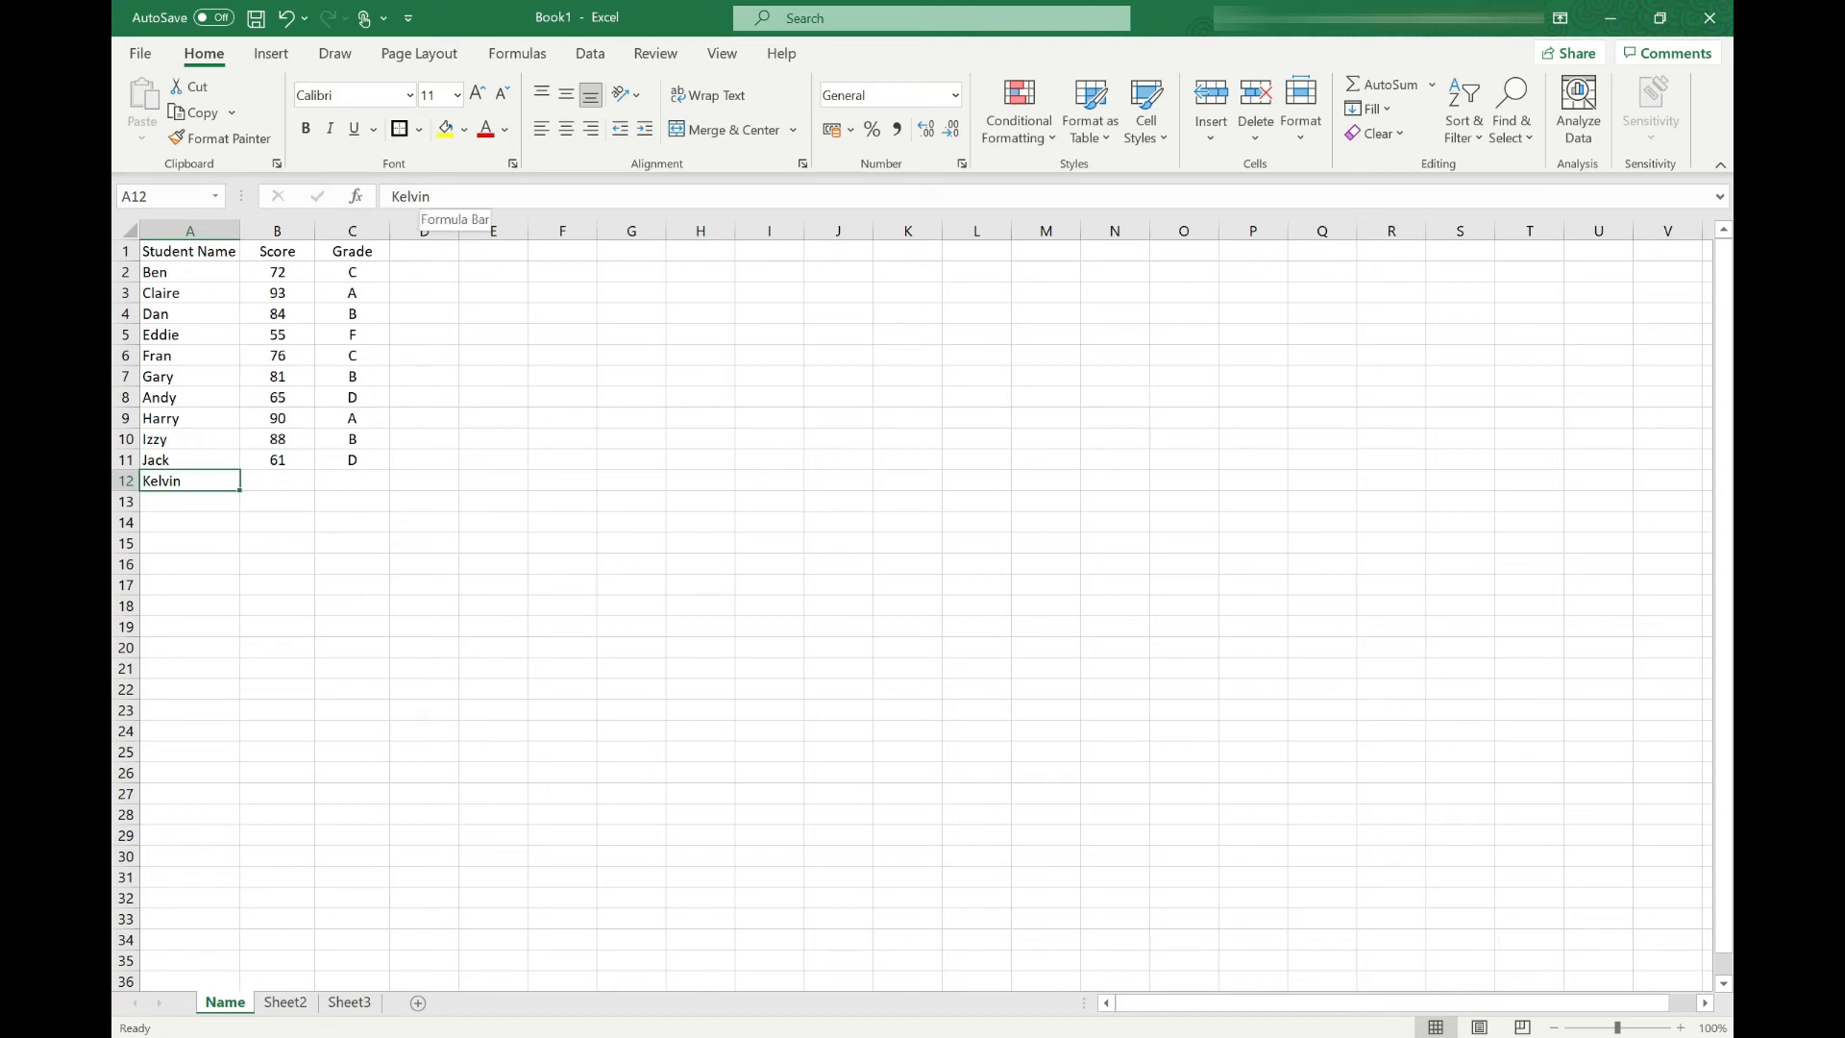
{"action": "left_click", "coordinate": [415, 196]}
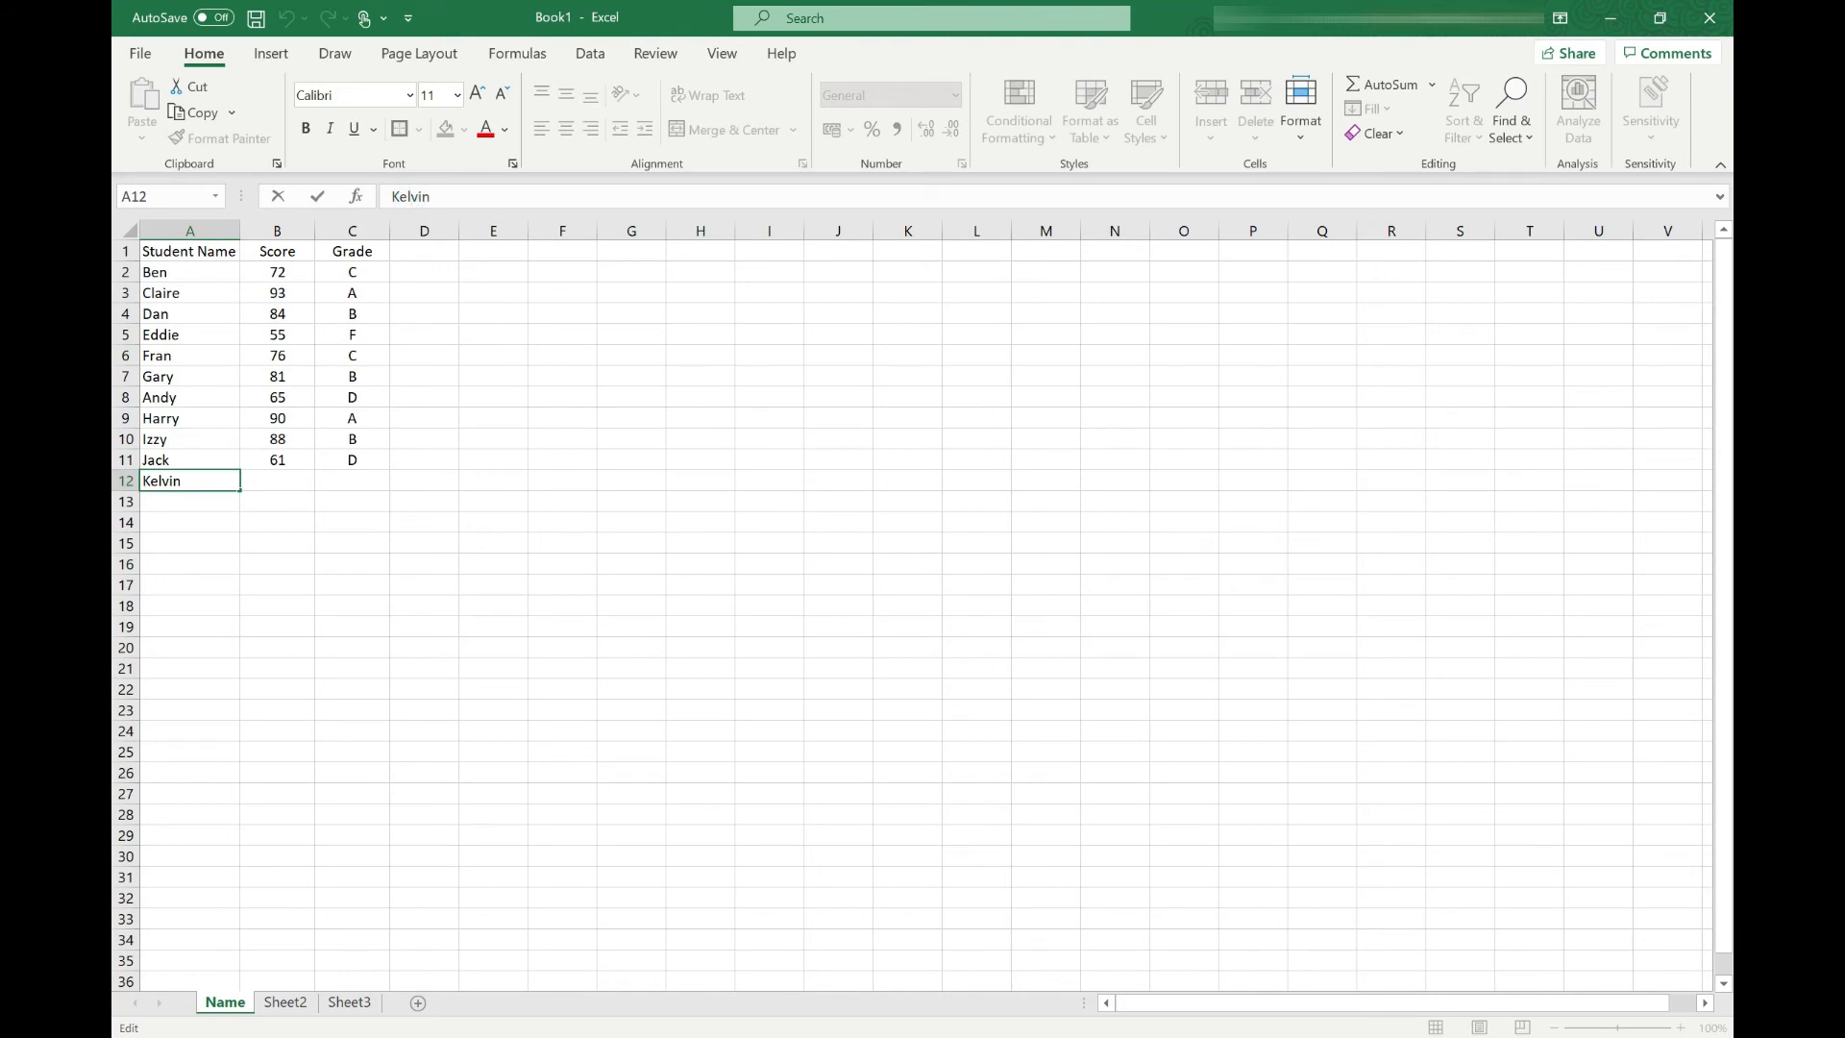
{"action": "key", "text": "BackSpace"}
{"action": "key", "text": "Return"}
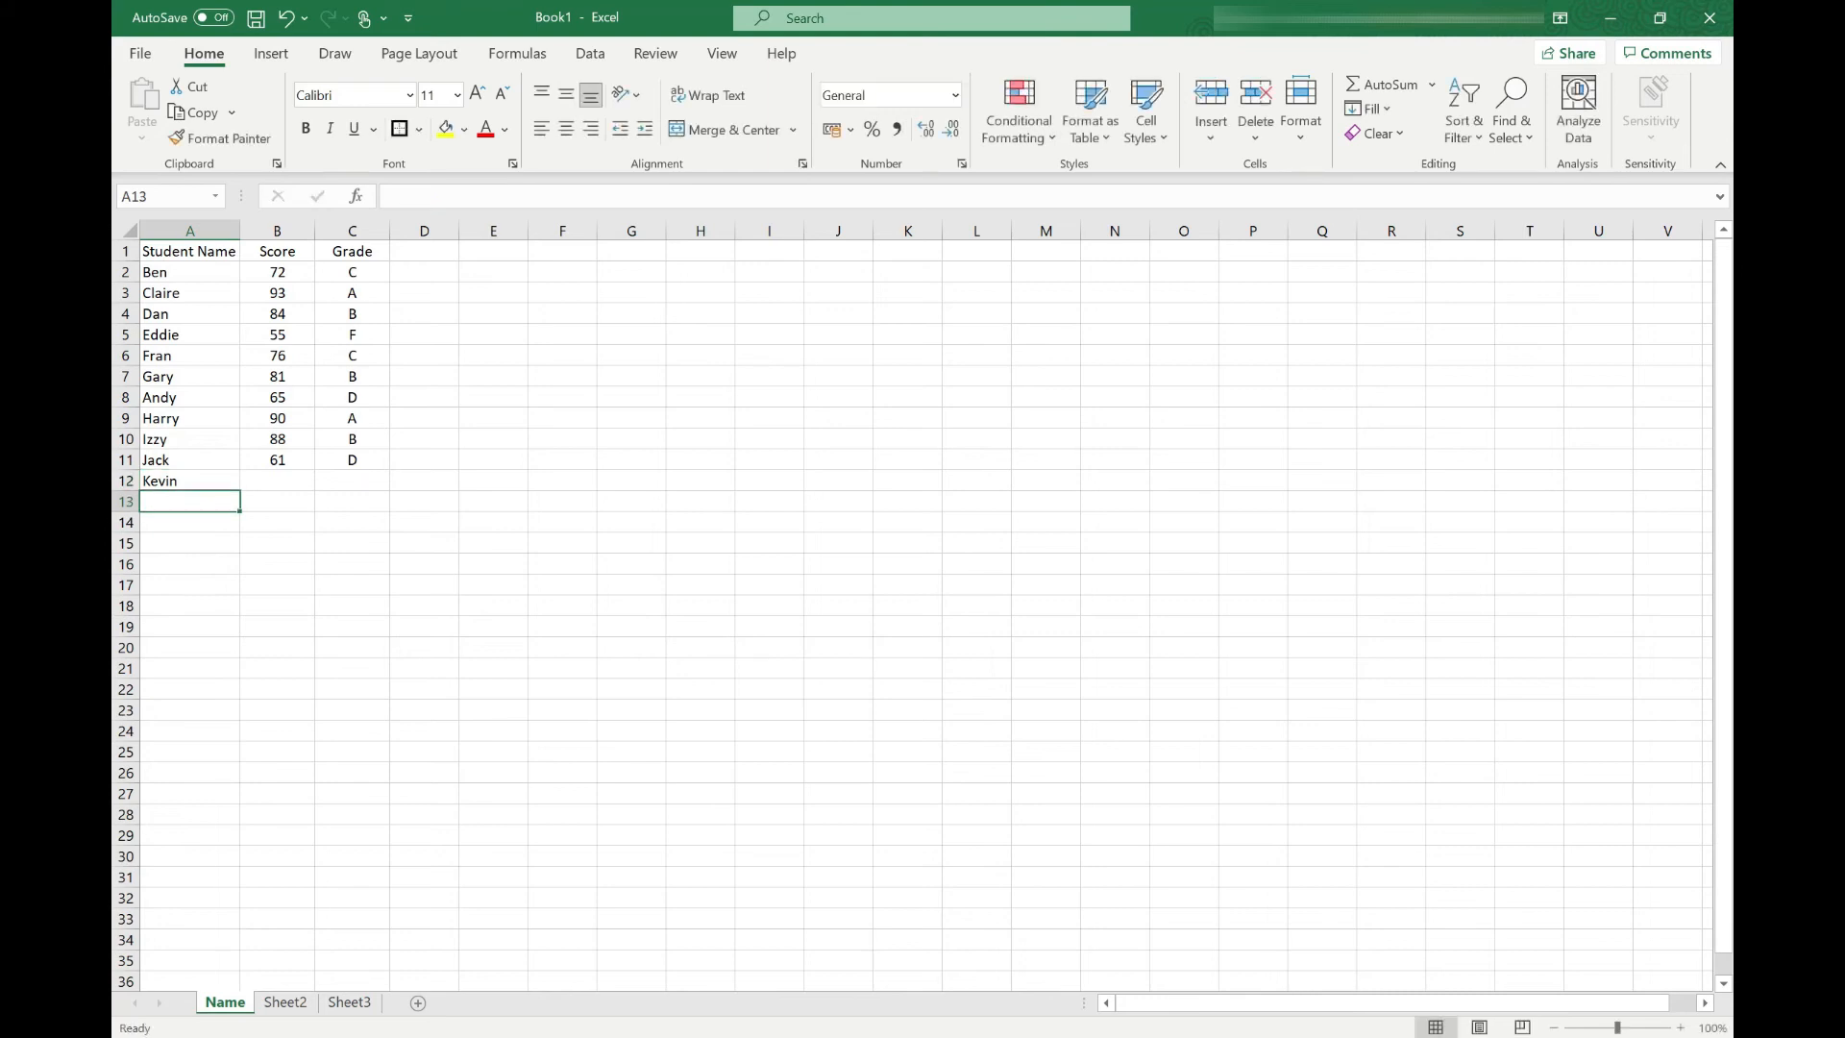
Open the name in A12 for in-cell editing, add a letter l, and cancel the edit.
{"action": "left_click", "coordinate": [190, 481]}
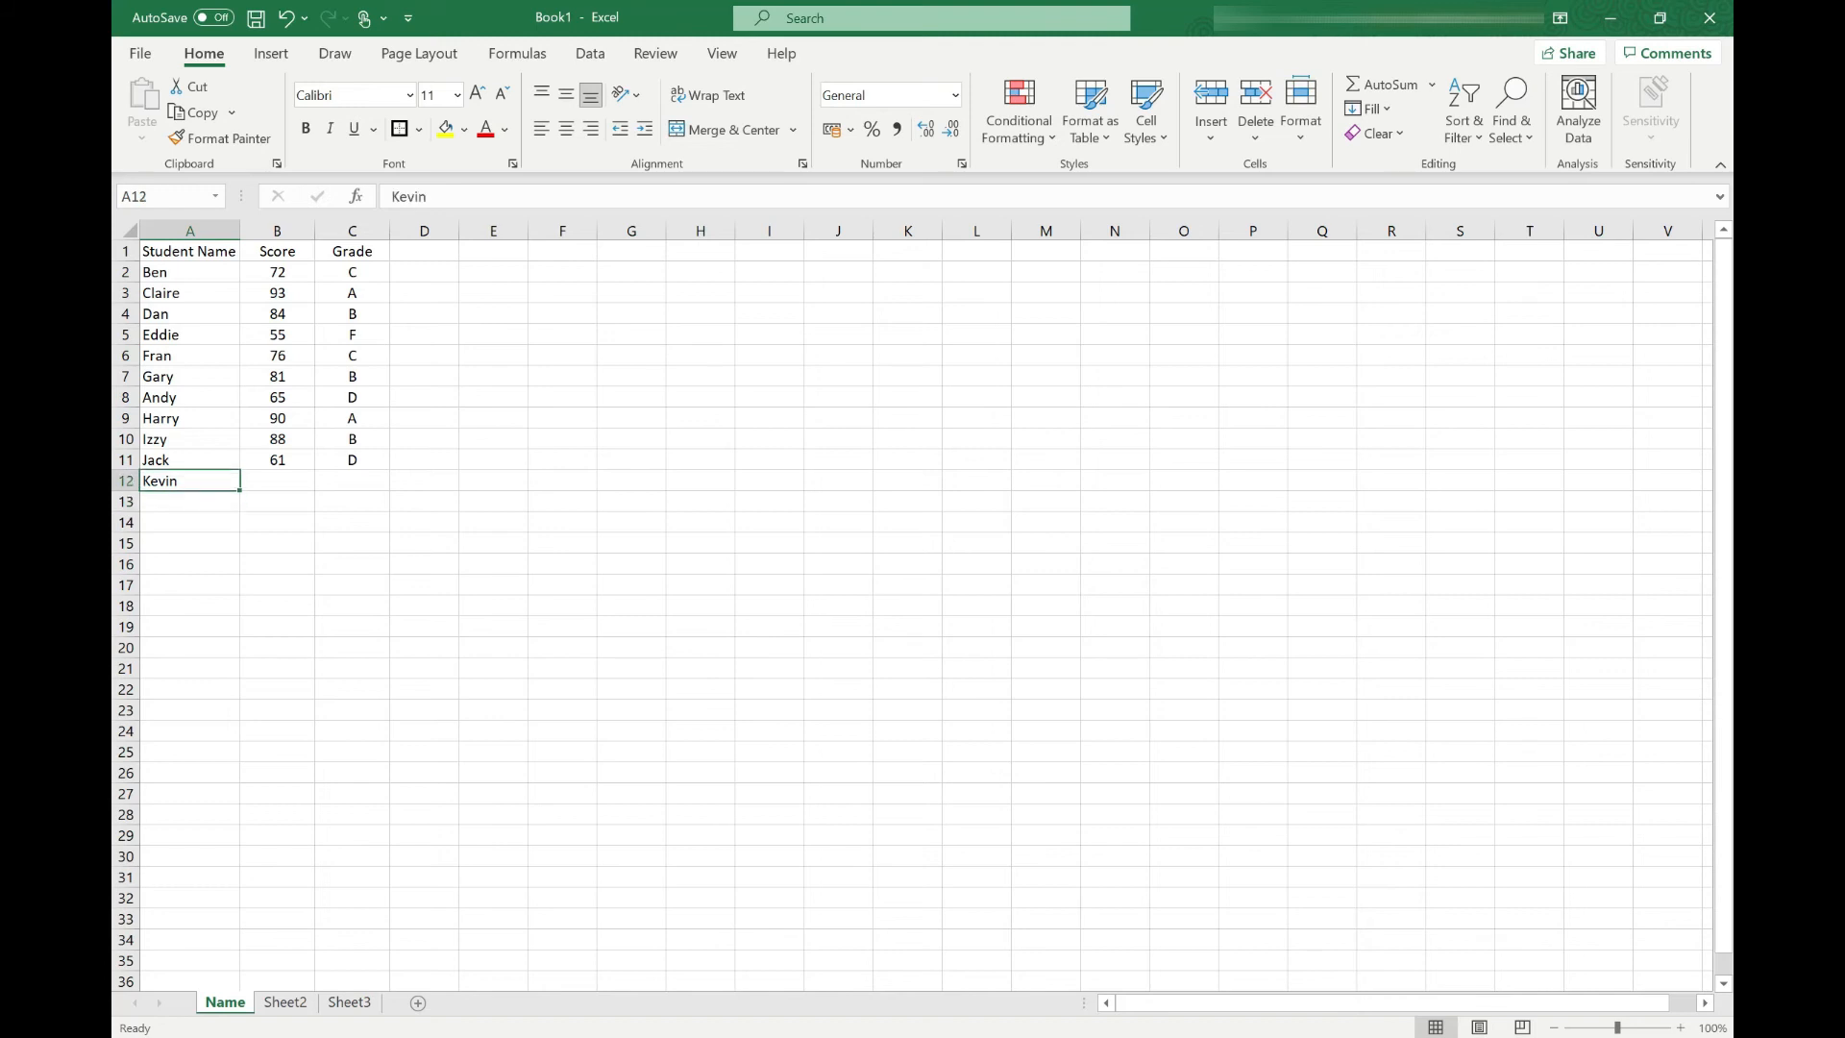
{"action": "key", "text": "F2"}
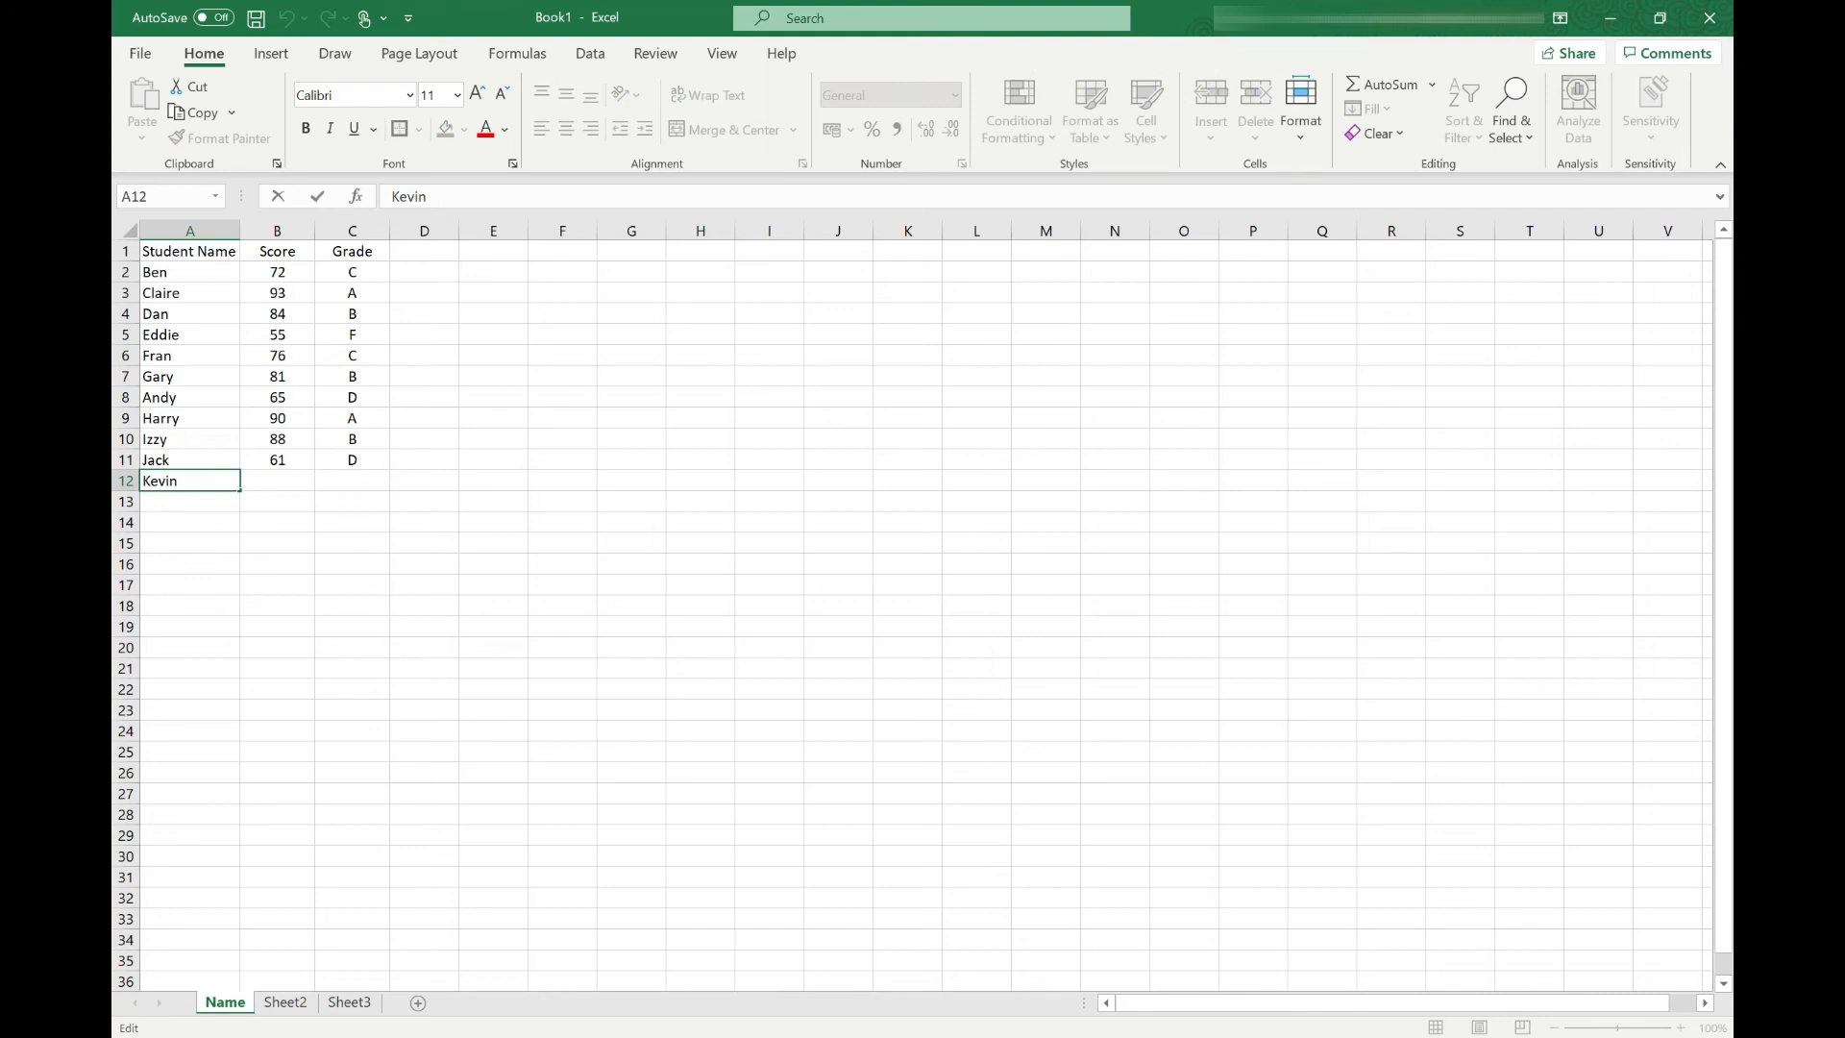
{"action": "type", "text": "l"}
{"action": "key", "text": "Escape"}
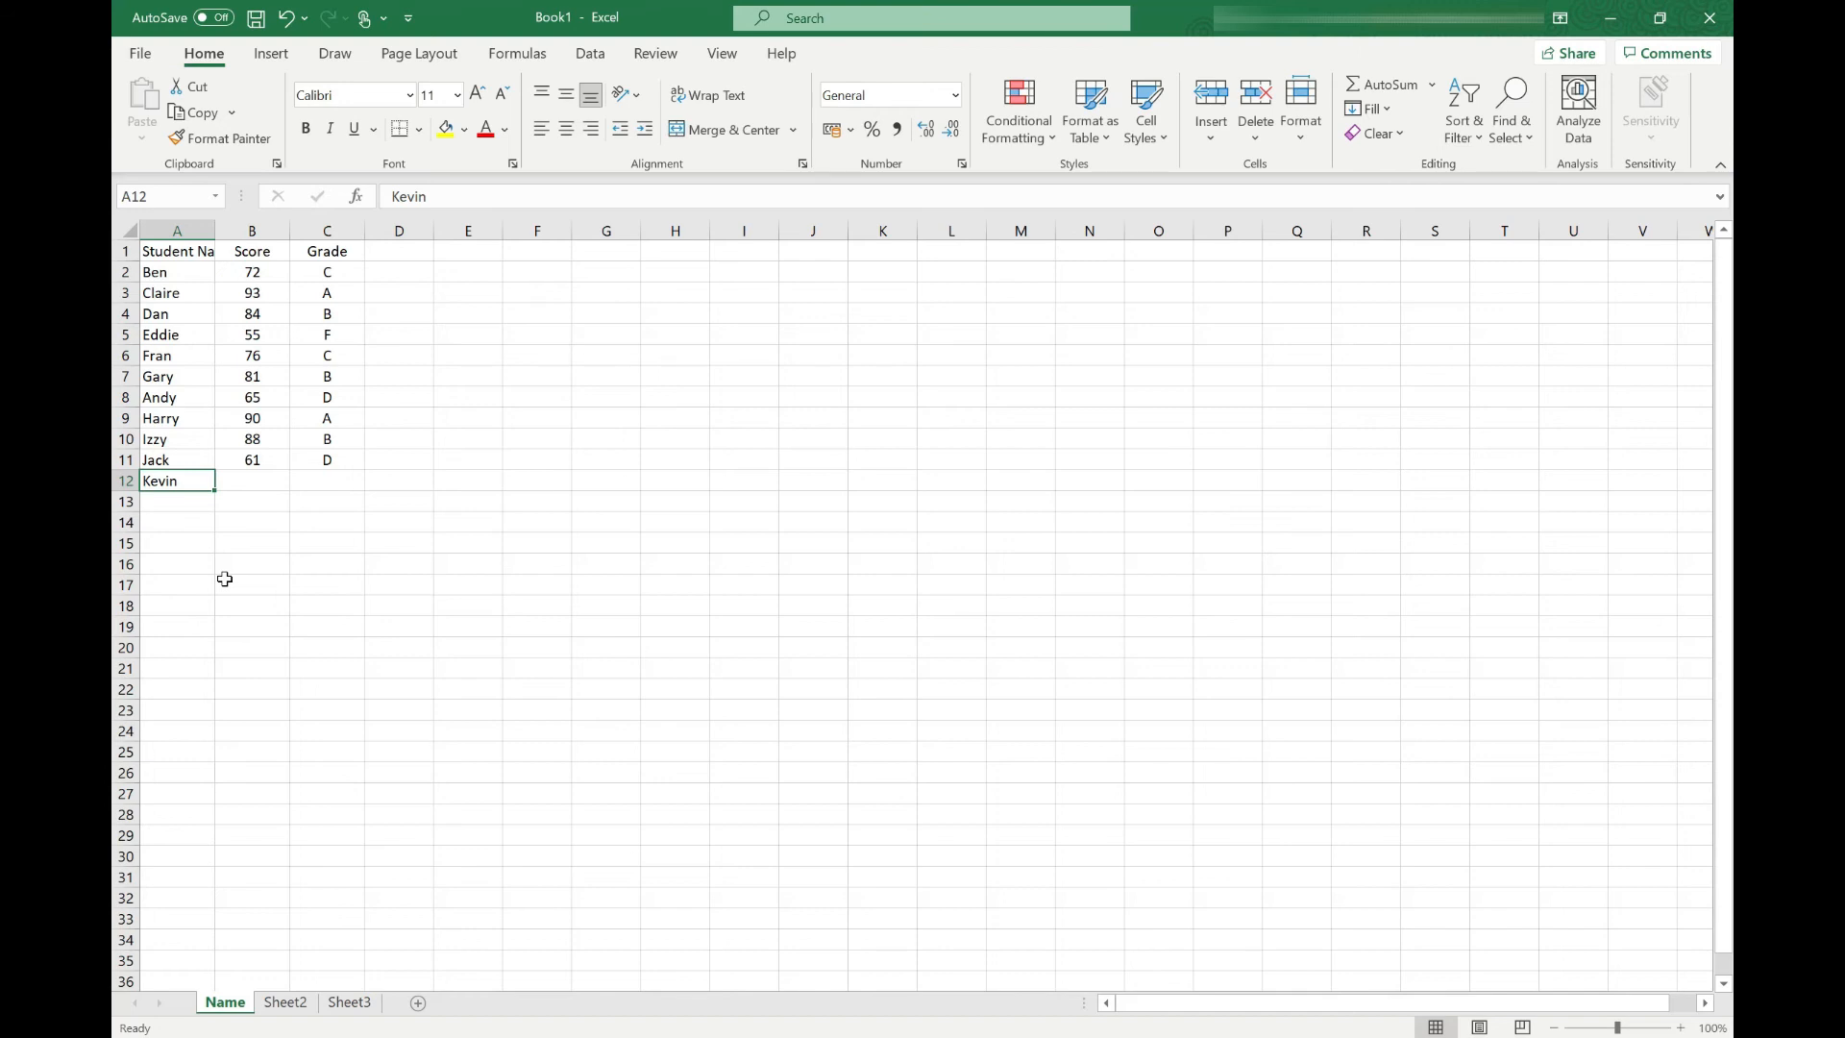
Fill in the new student's record in row 12 with the student's name and a score of 67.
{"action": "type", "text": "Kevin"}
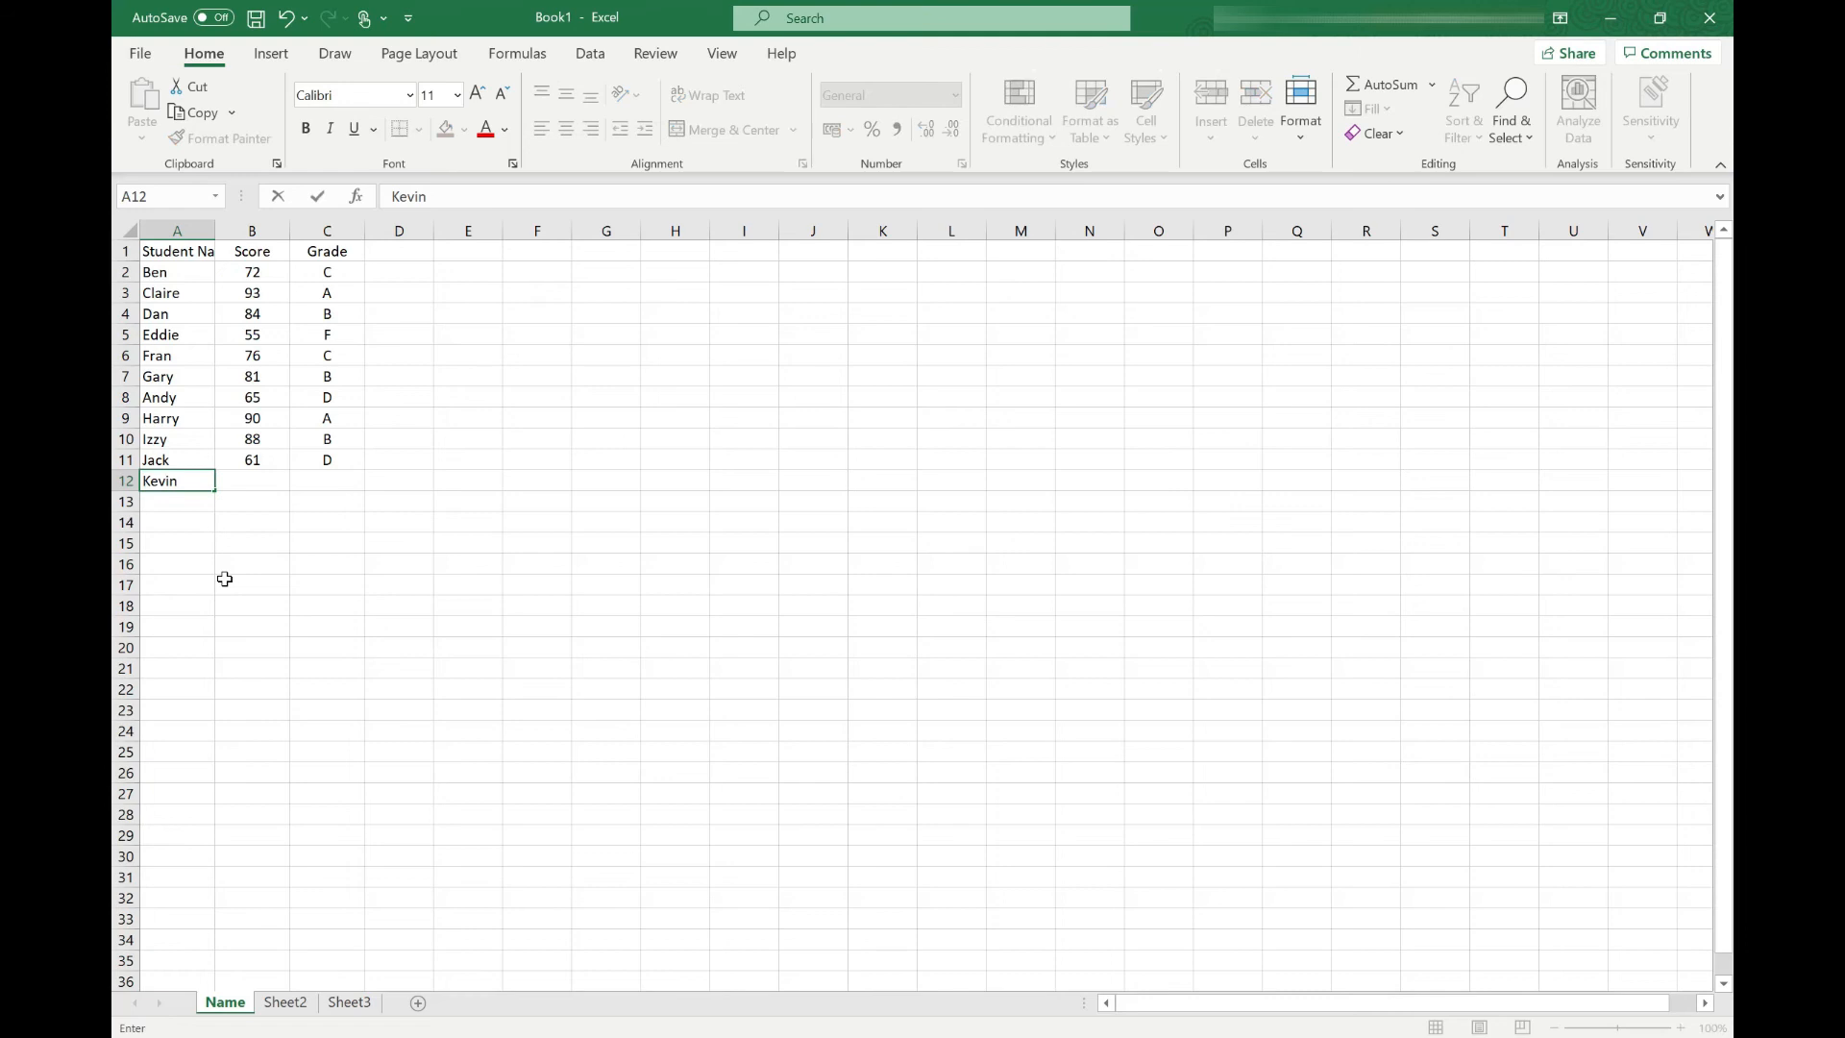
{"action": "key", "text": "Tab"}
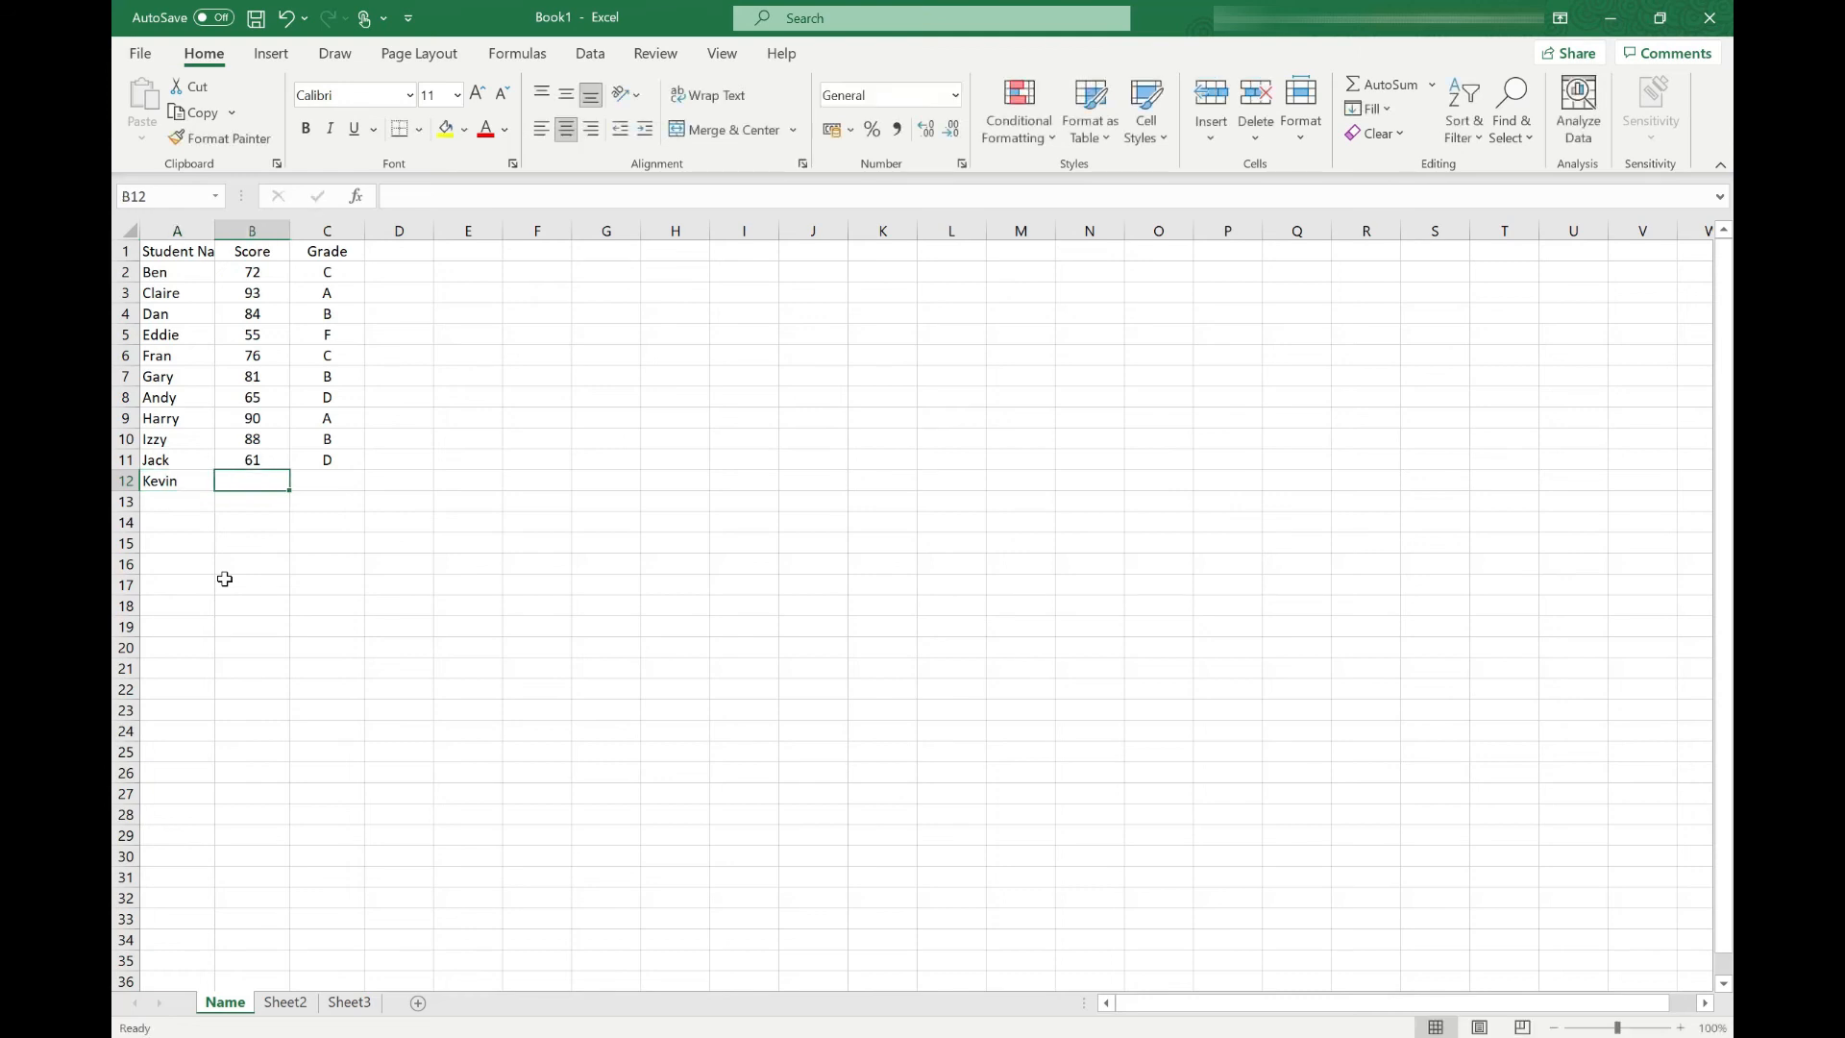
{"action": "type", "text": "67"}
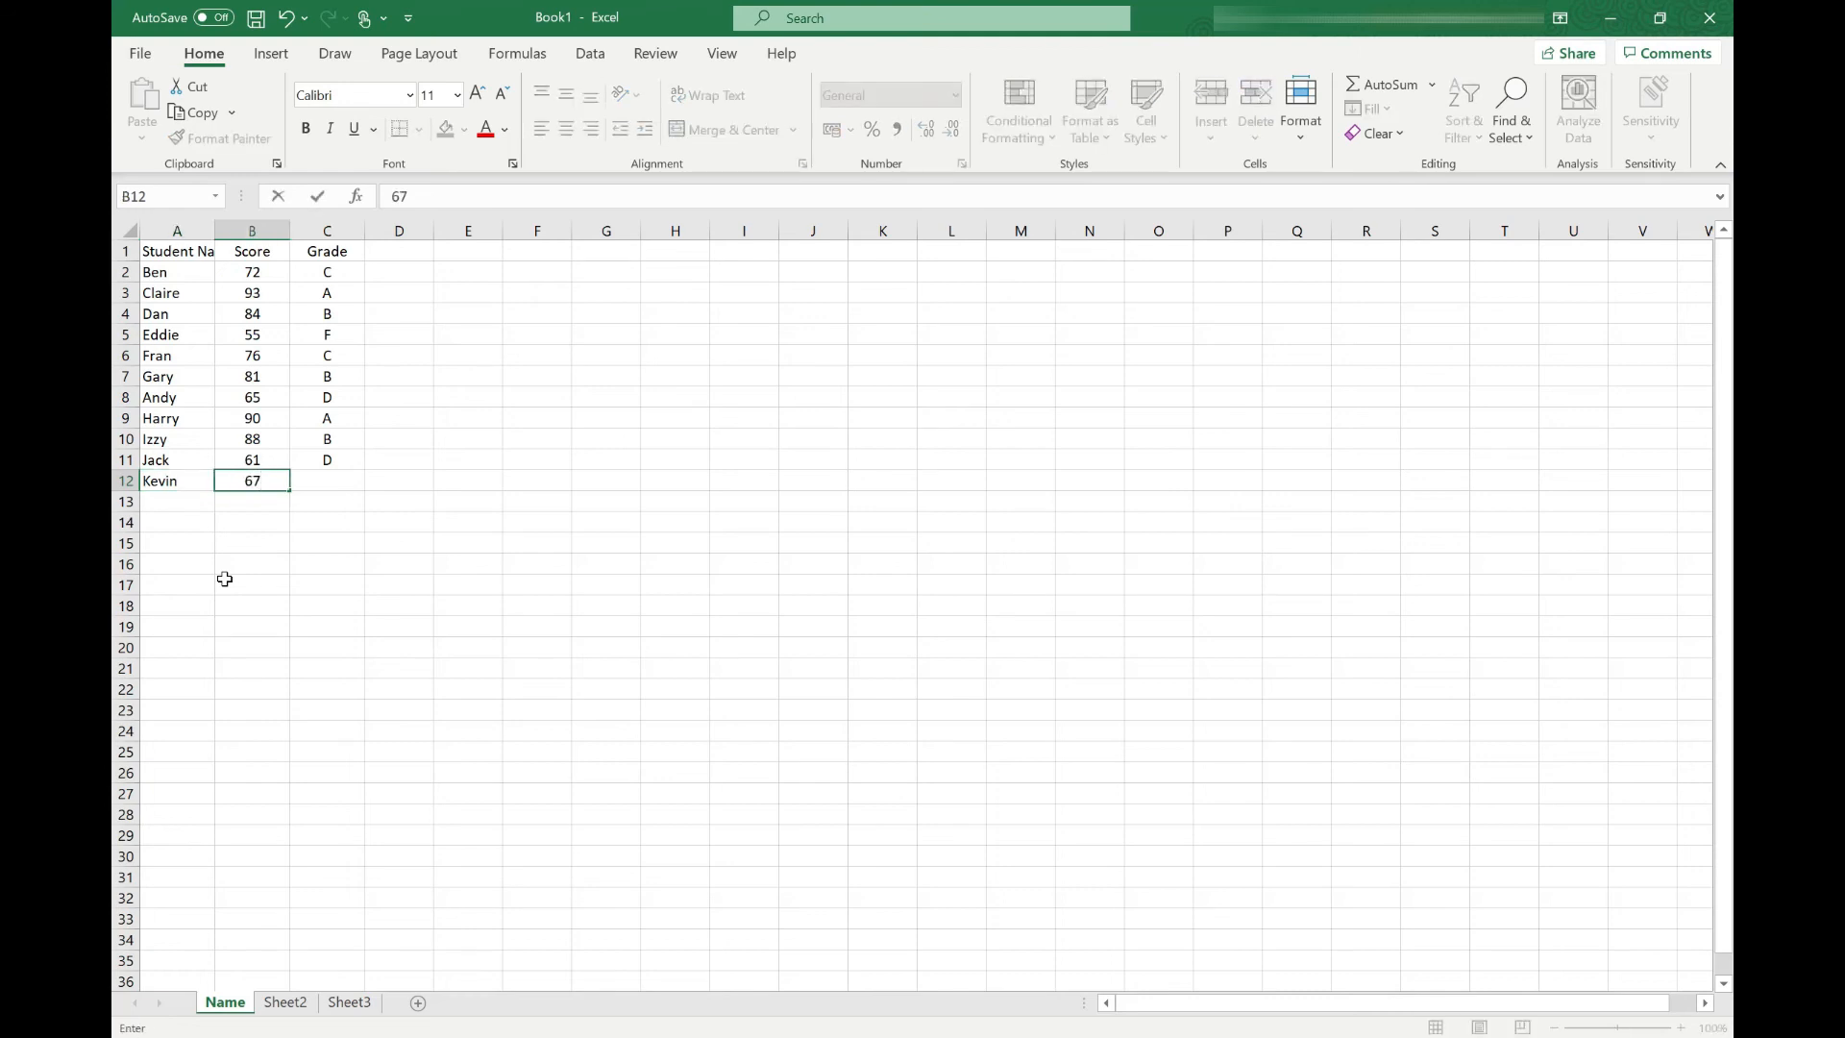
{"action": "key", "text": "Return"}
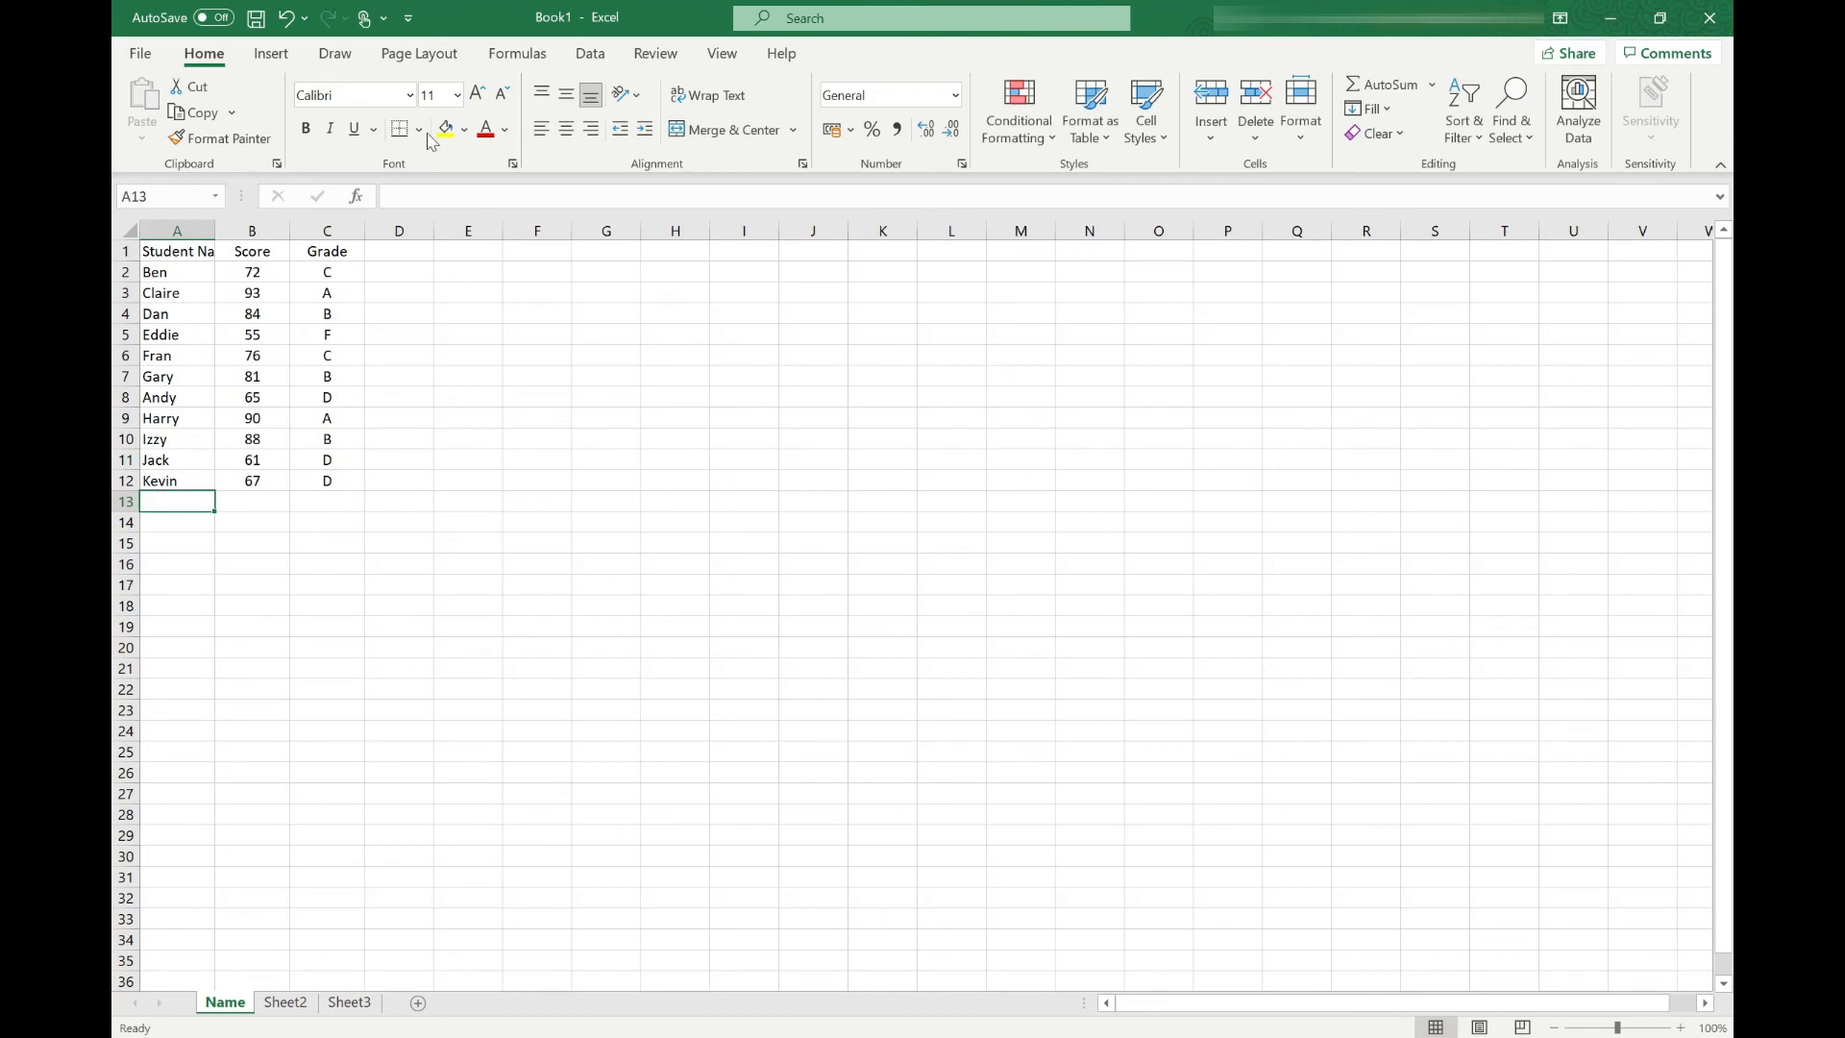
Clear the grade in C12 and fill the grade formula down from C11 into it.
{"action": "left_click", "coordinate": [337, 483]}
{"action": "key", "text": "Delete"}
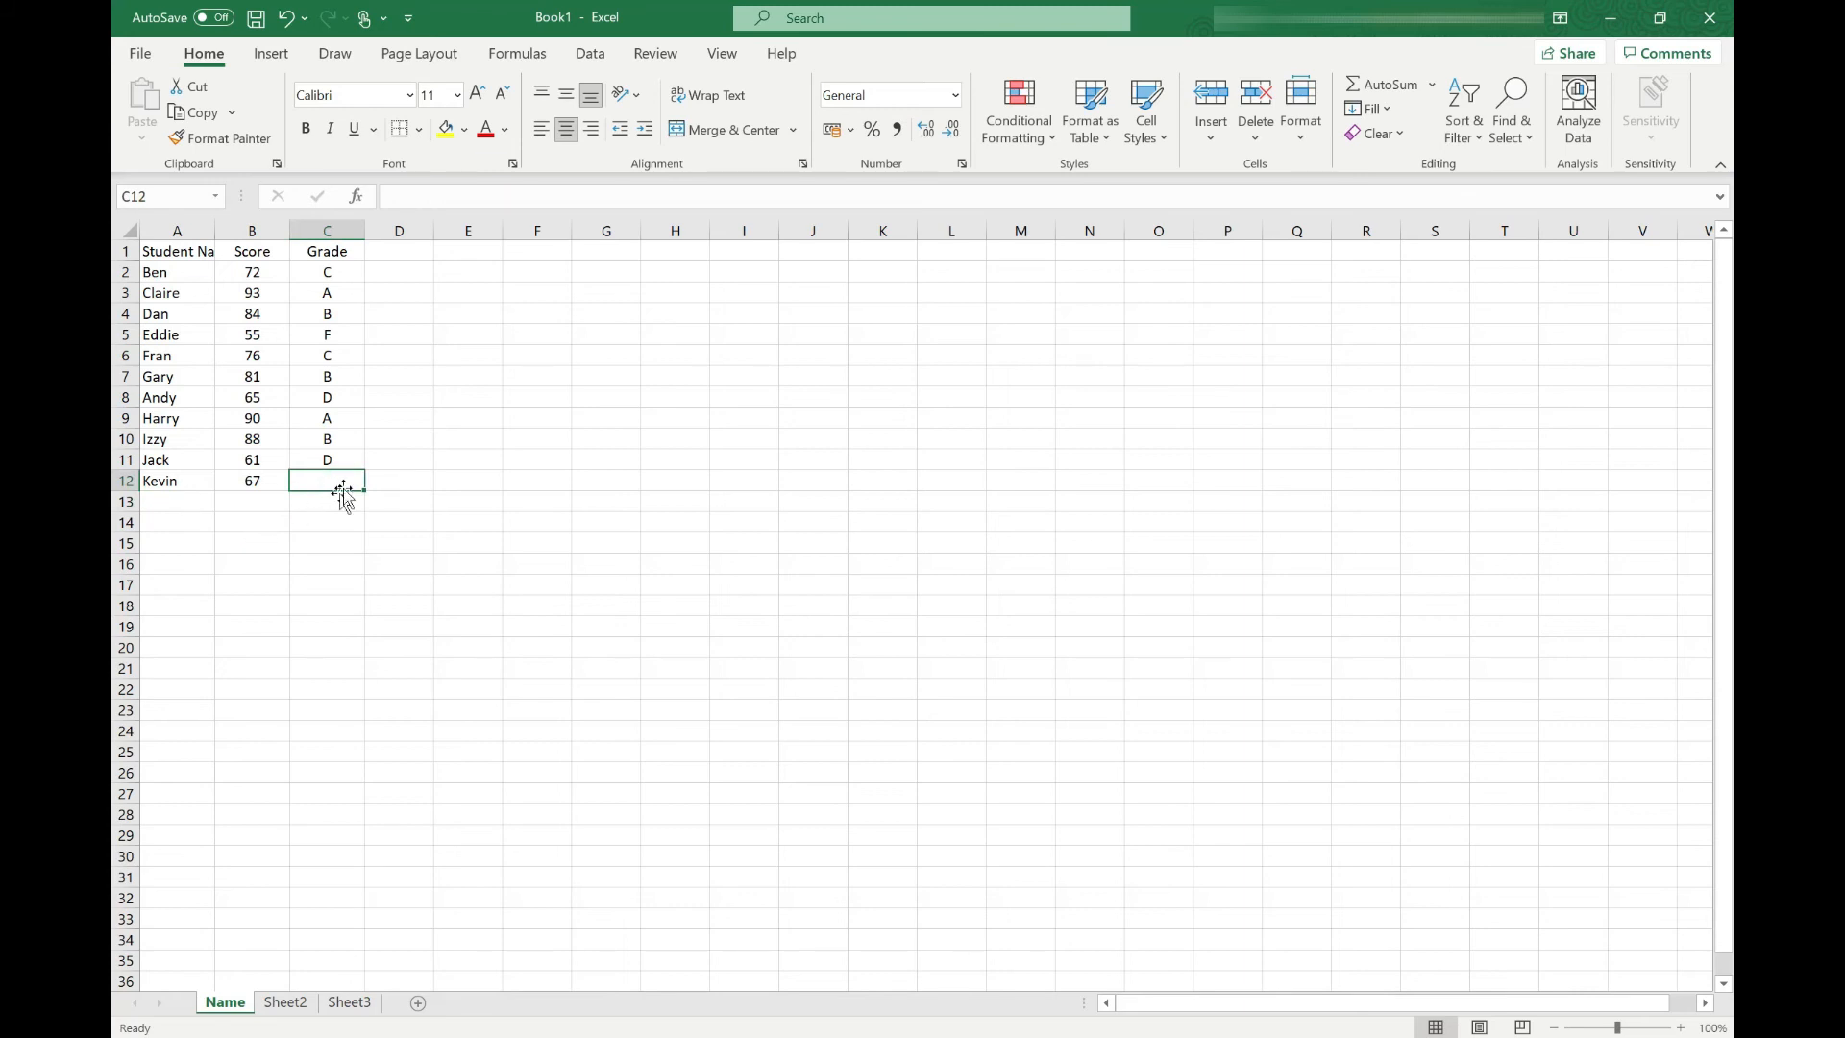
{"action": "left_click", "coordinate": [354, 458]}
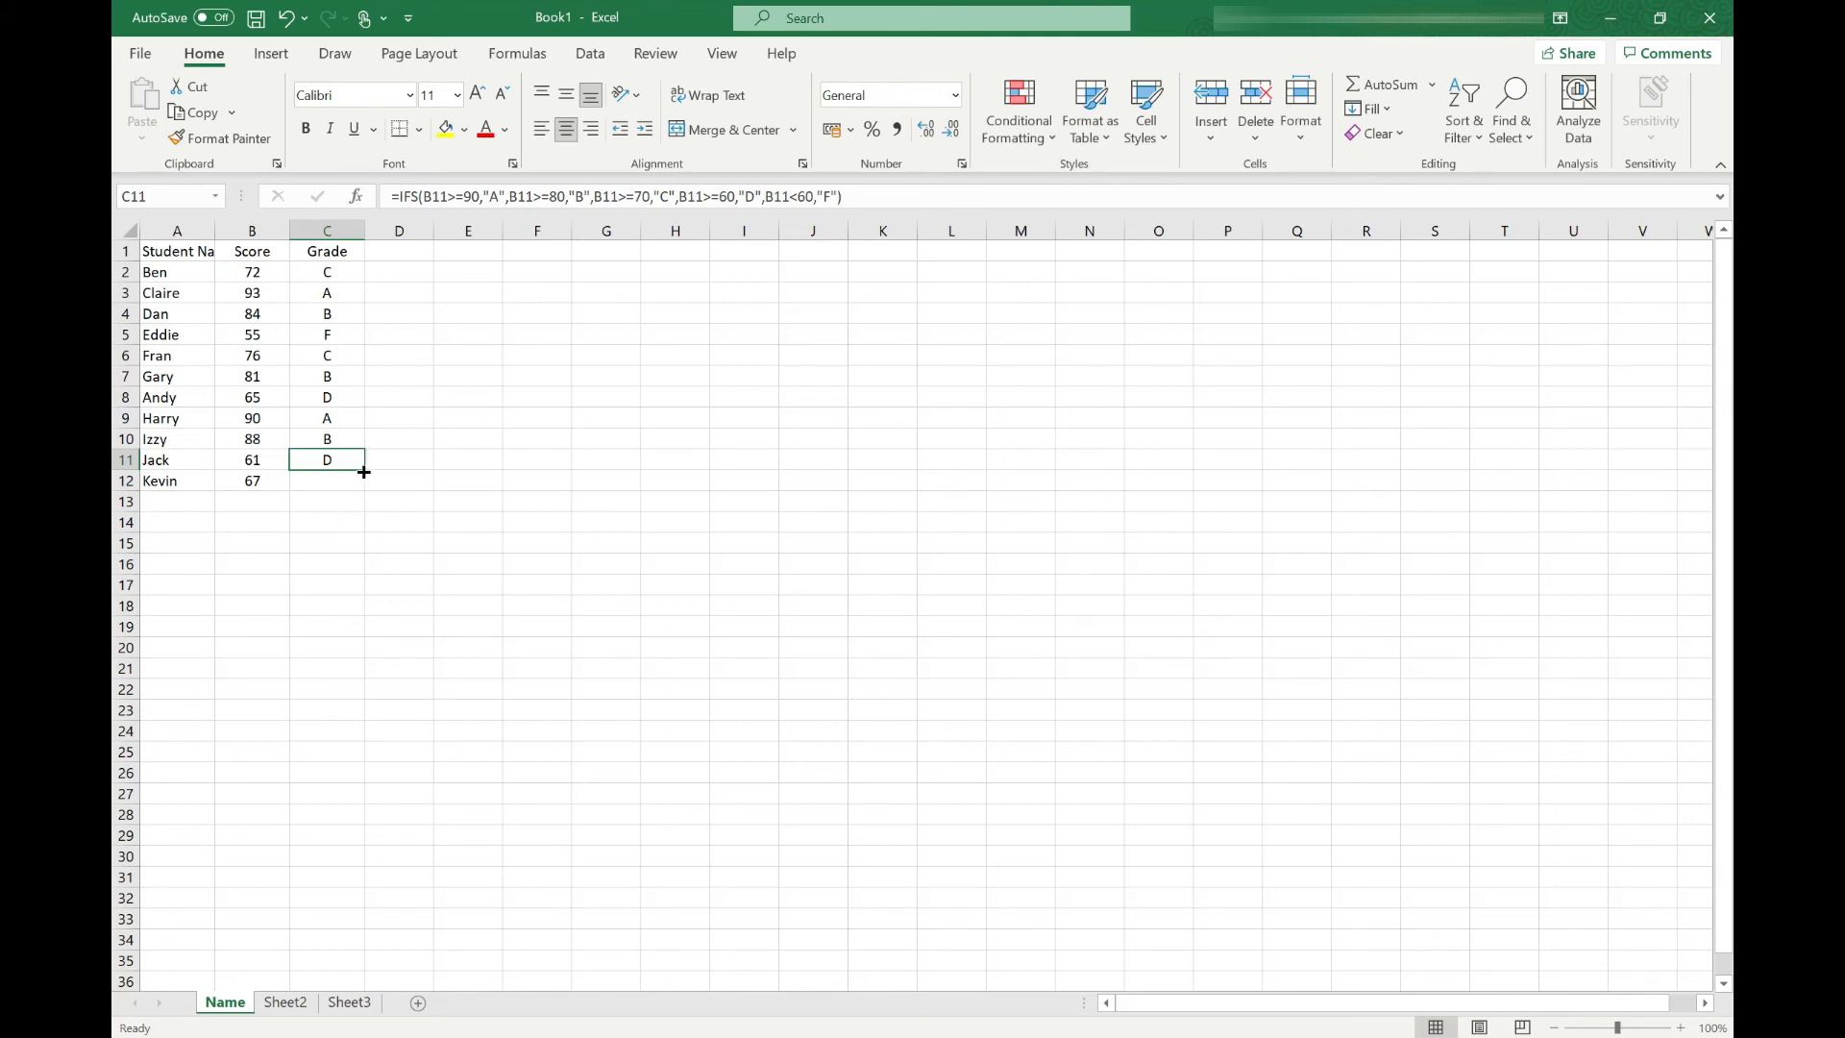
{"action": "left_click_drag", "start_coordinate": [363, 472], "coordinate": [365, 489]}
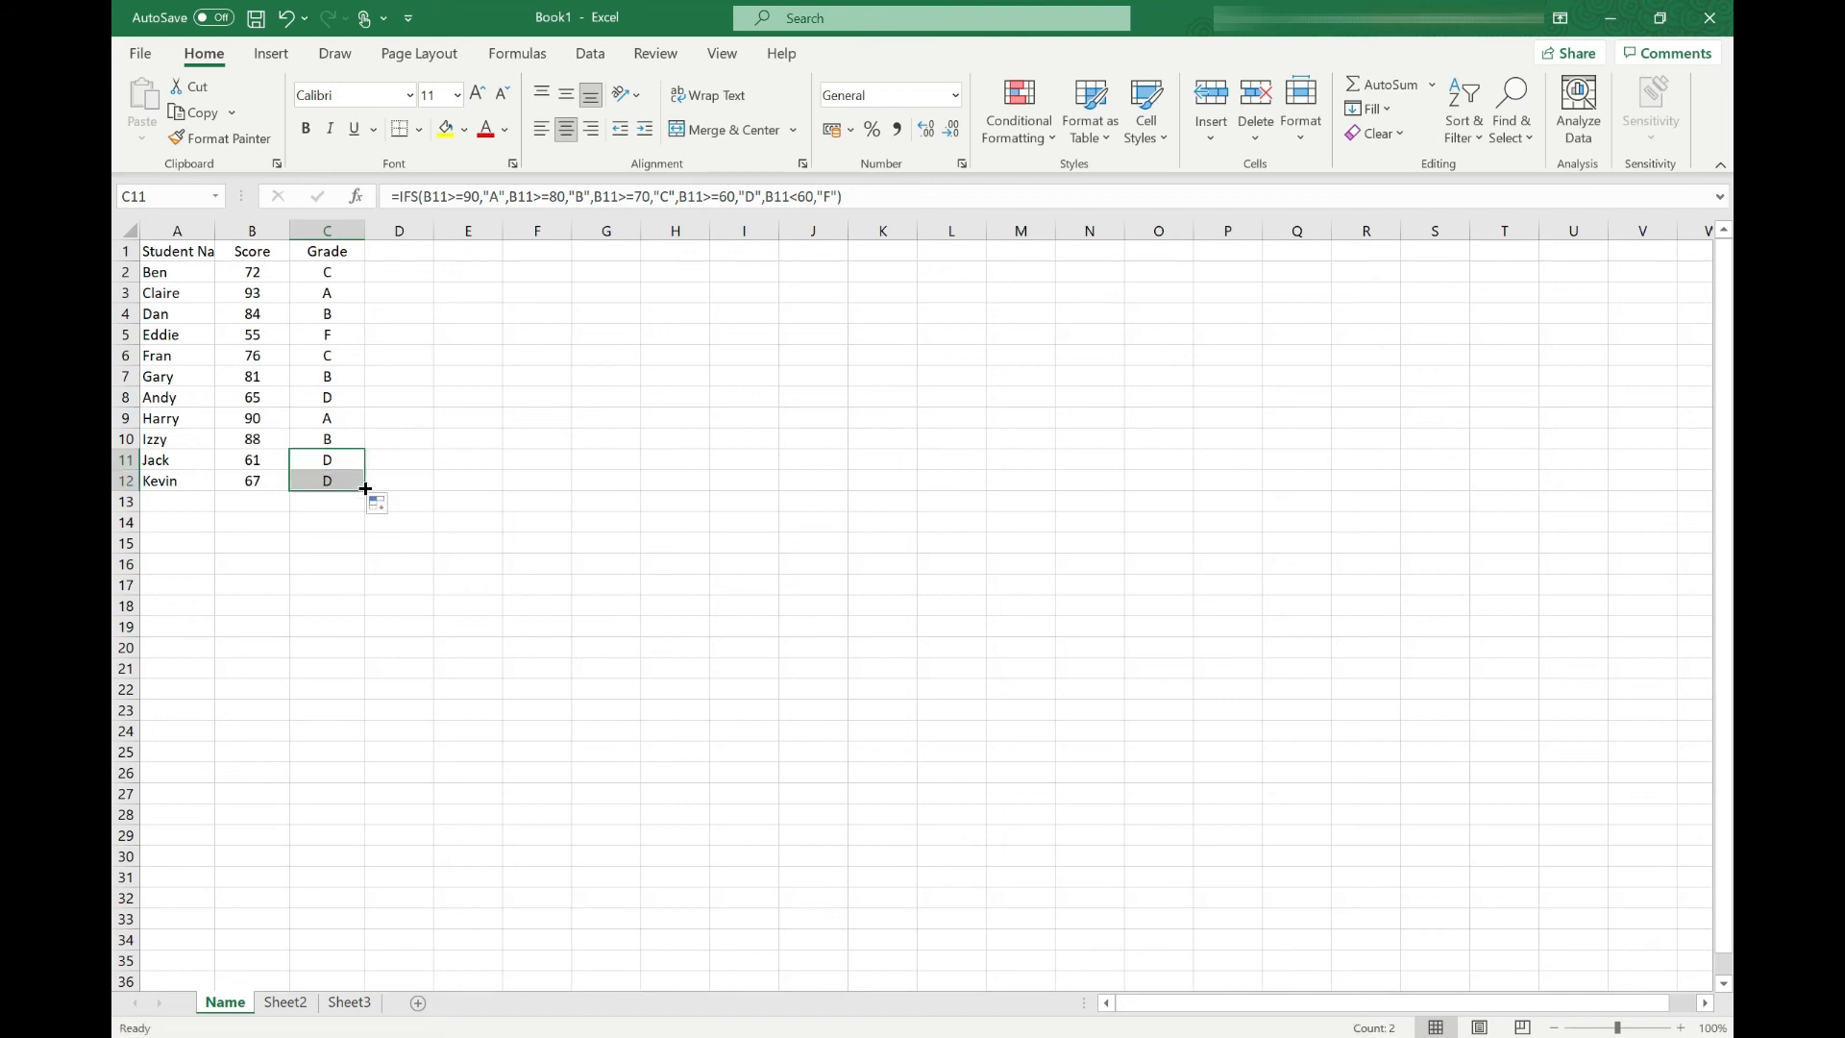
Delete the filled grade from C12 and copy the C11 formula down into C12 again.
{"action": "left_click", "coordinate": [344, 479]}
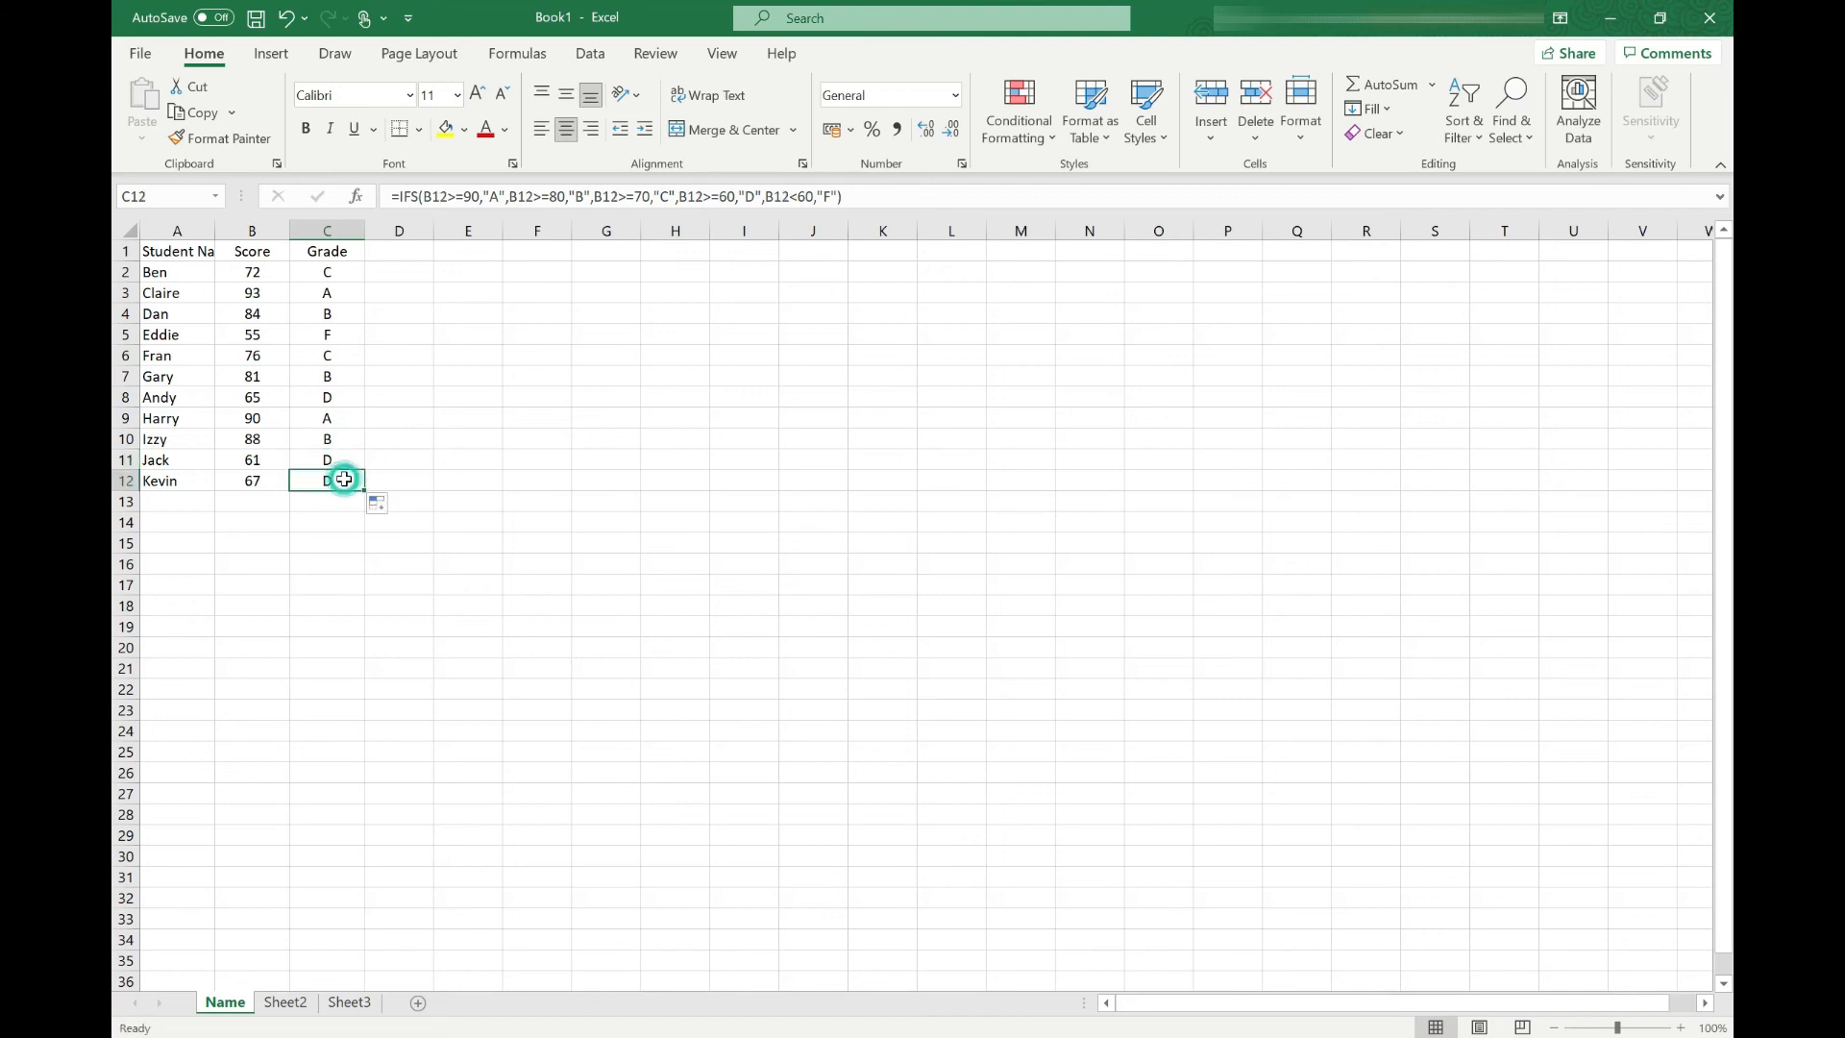
{"action": "key", "text": "Delete"}
{"action": "left_click", "coordinate": [351, 464]}
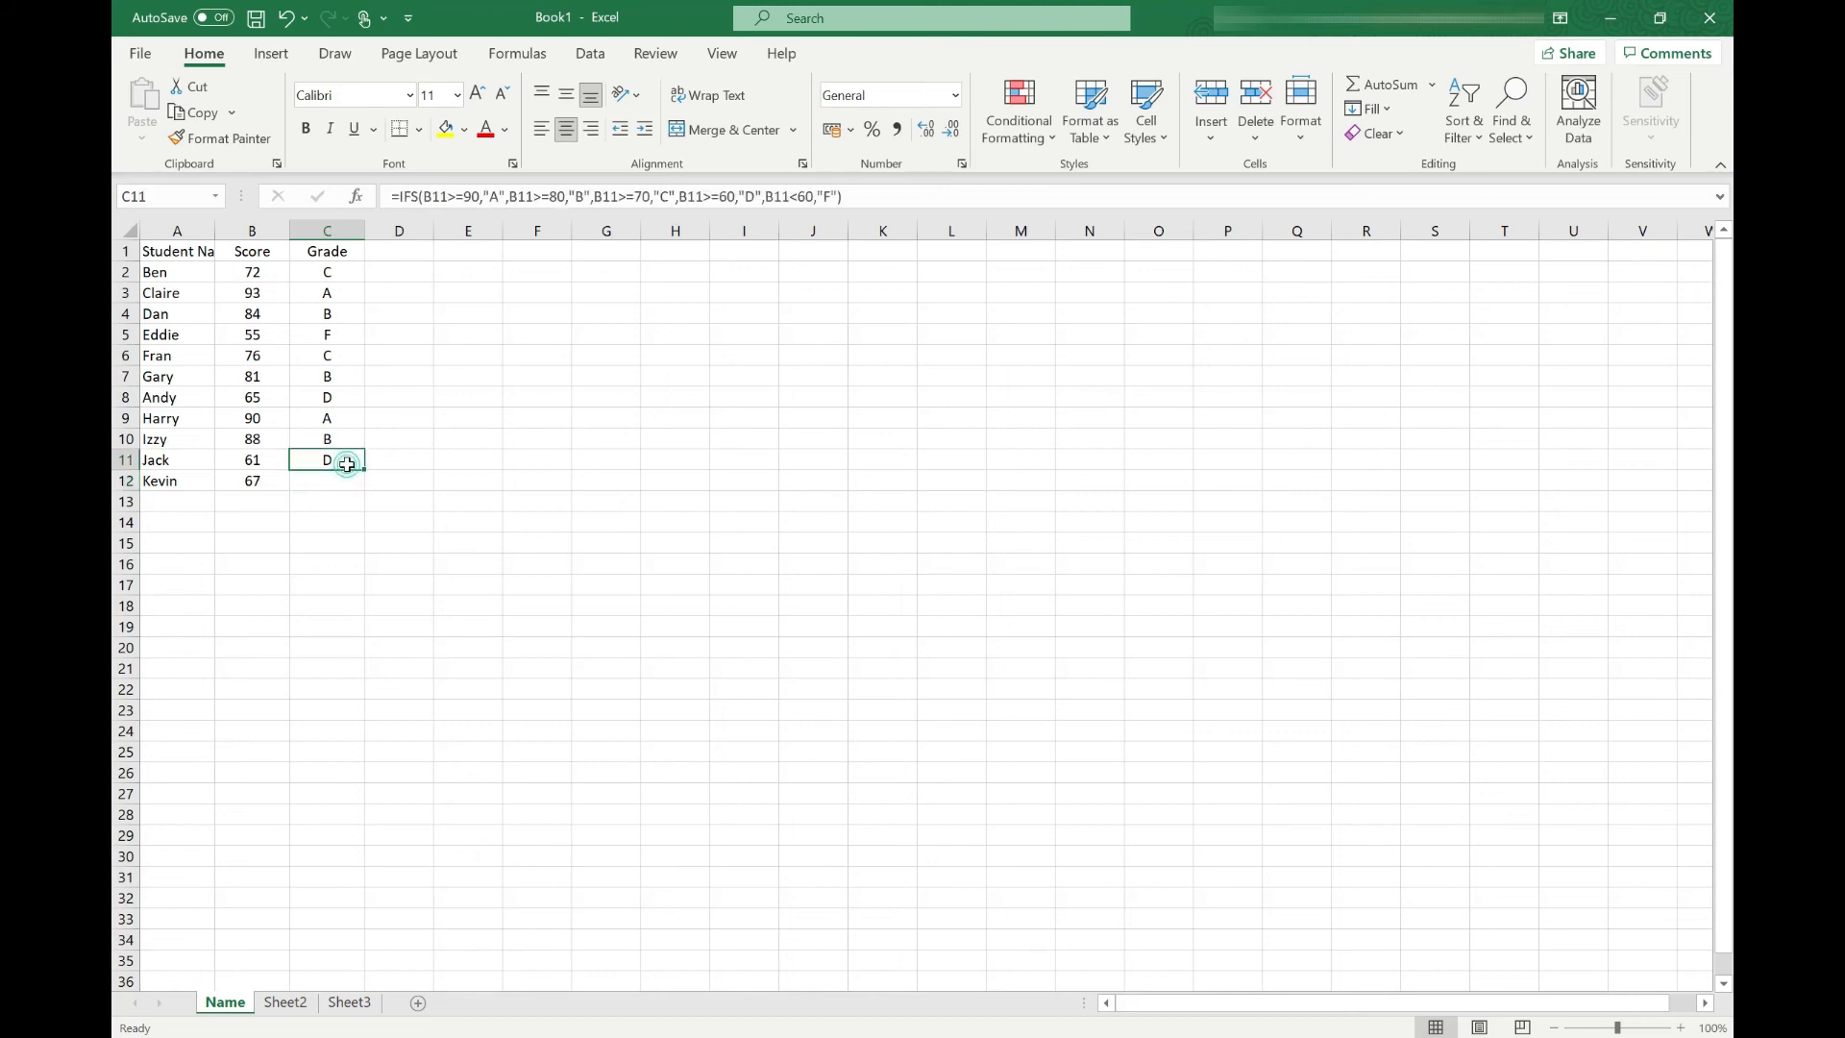
{"action": "left_click_drag", "start_coordinate": [365, 468], "coordinate": [363, 487]}
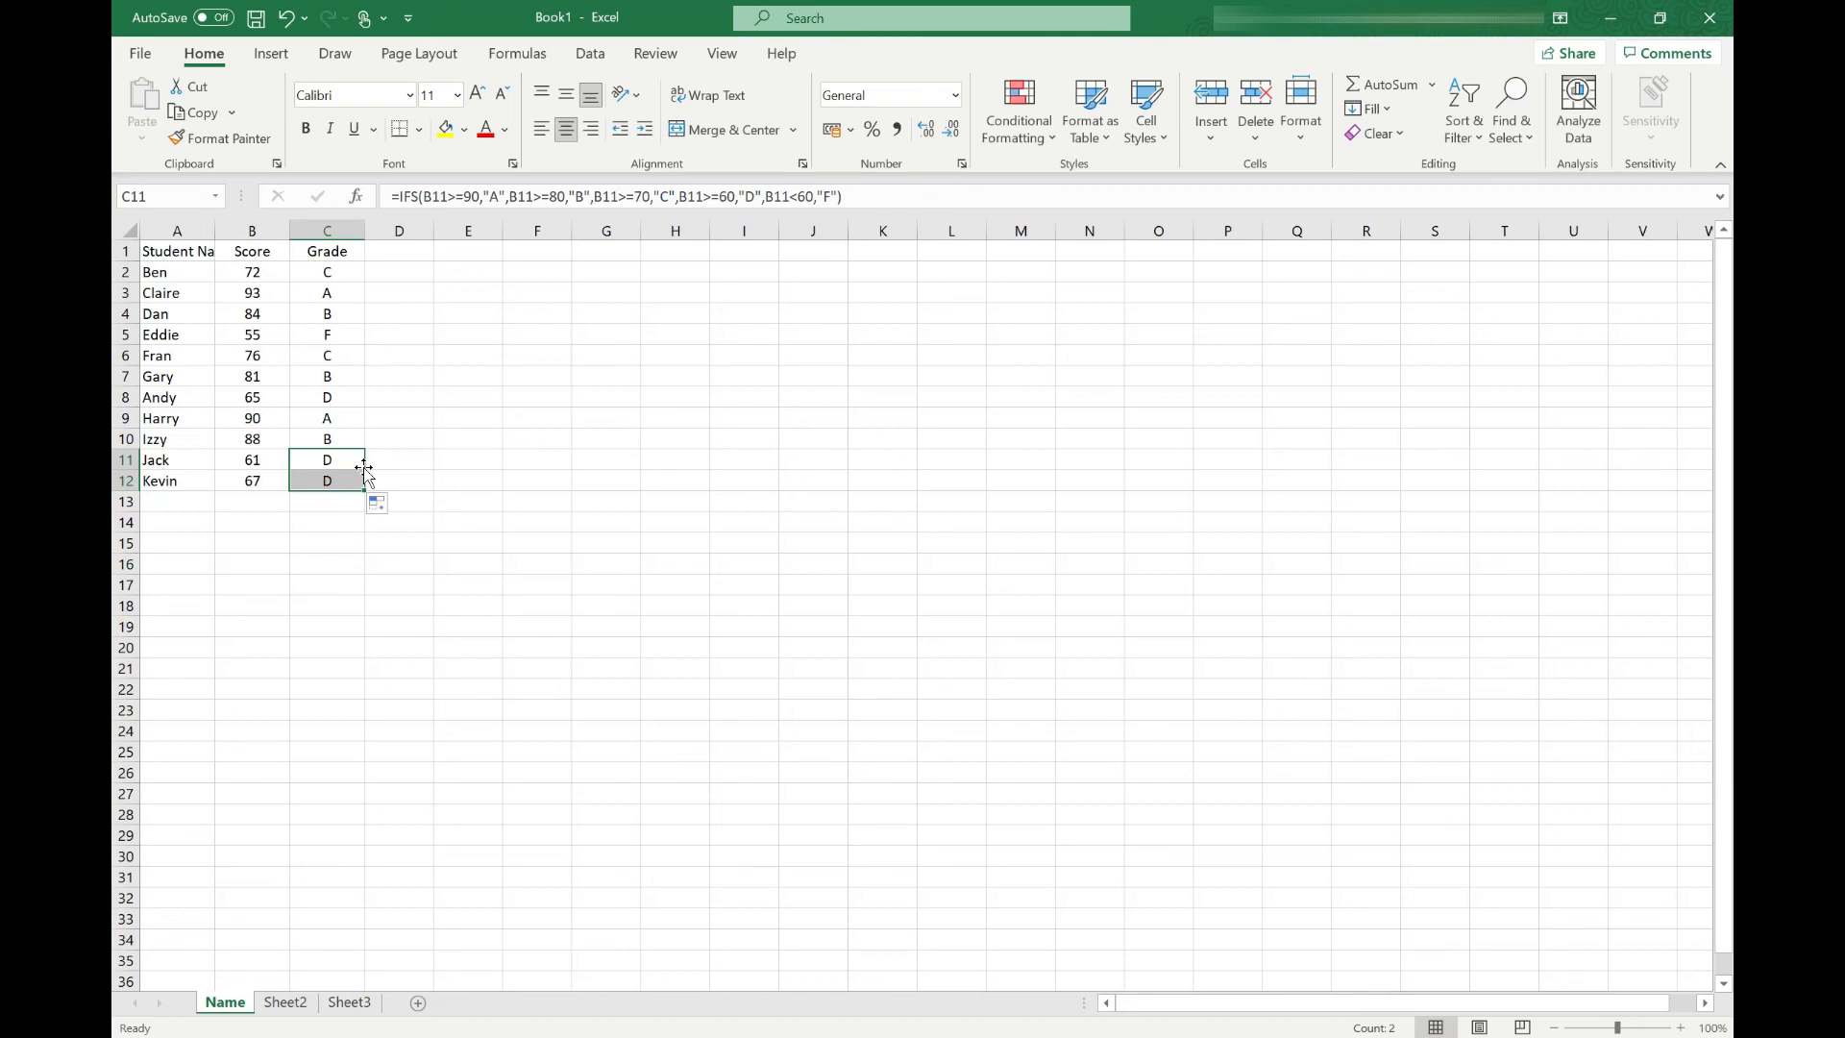
Fit column A's width to its contents and insert a blank row above the header row.
{"action": "double_click", "coordinate": [215, 231]}
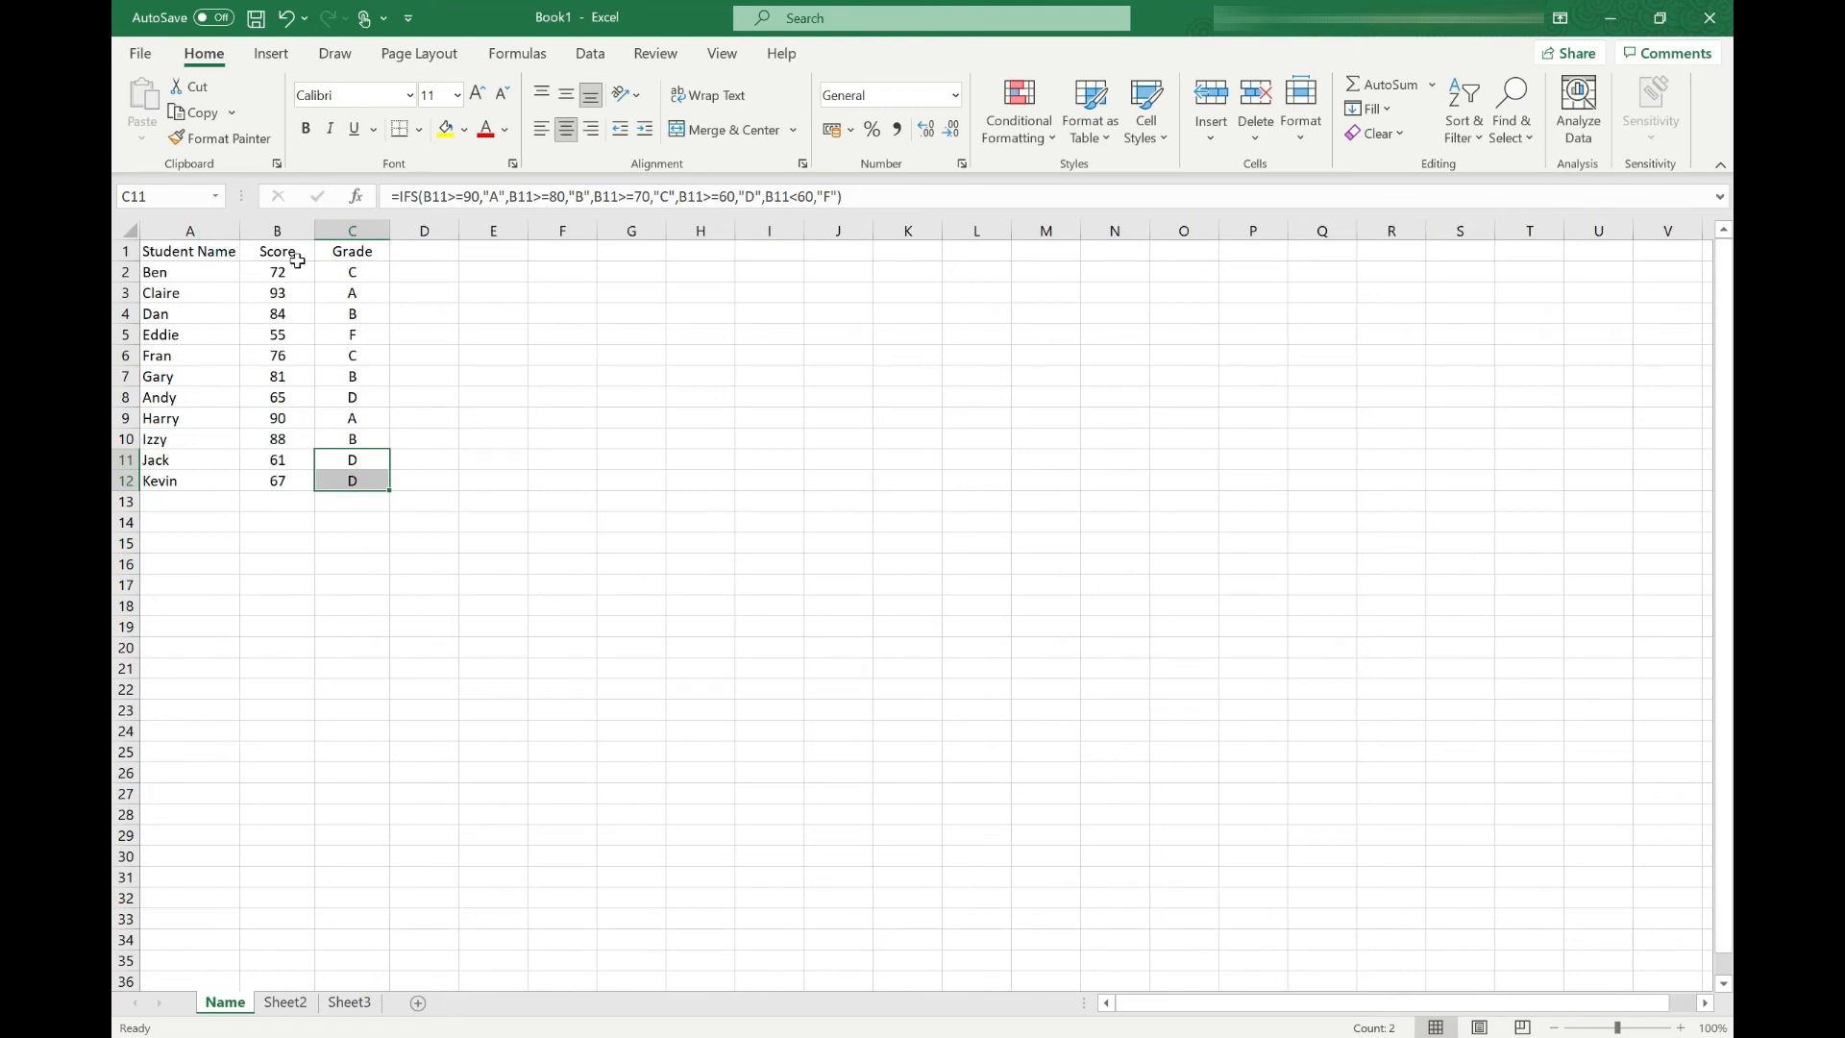
{"action": "left_click", "coordinate": [124, 251]}
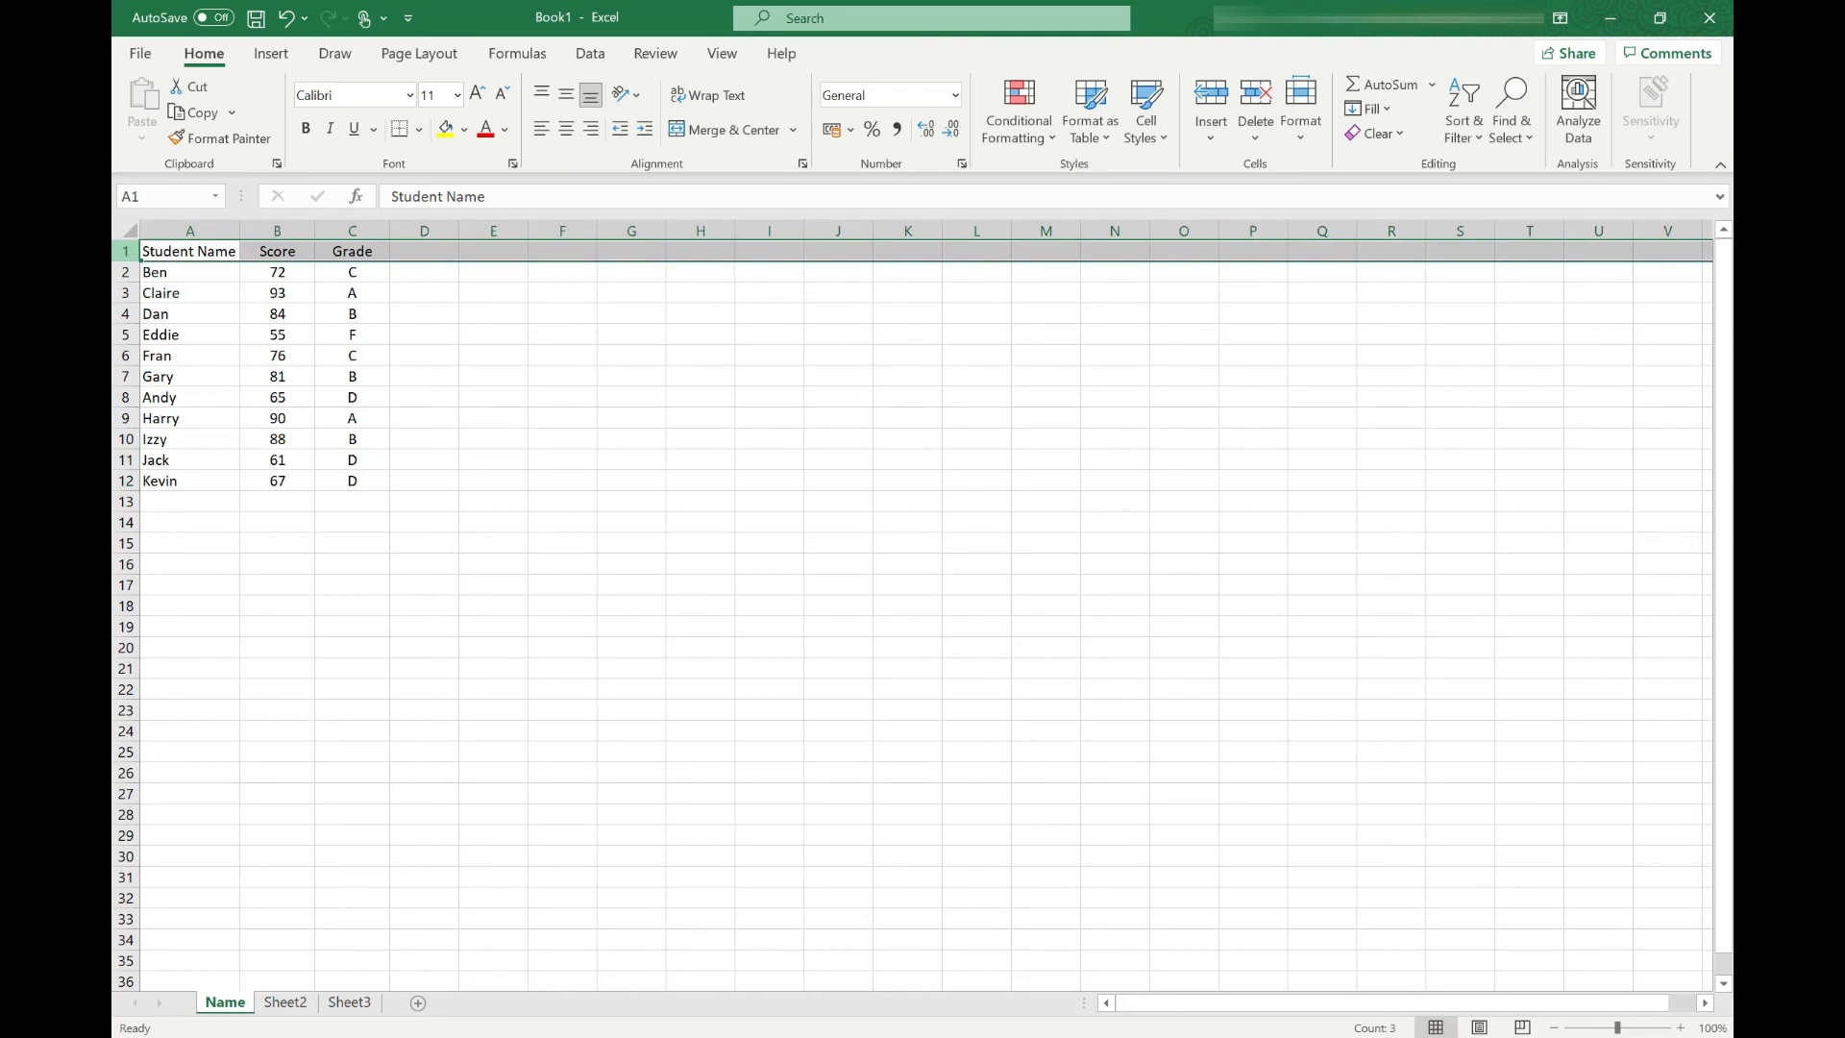
{"action": "key", "text": "ctrl+plus"}
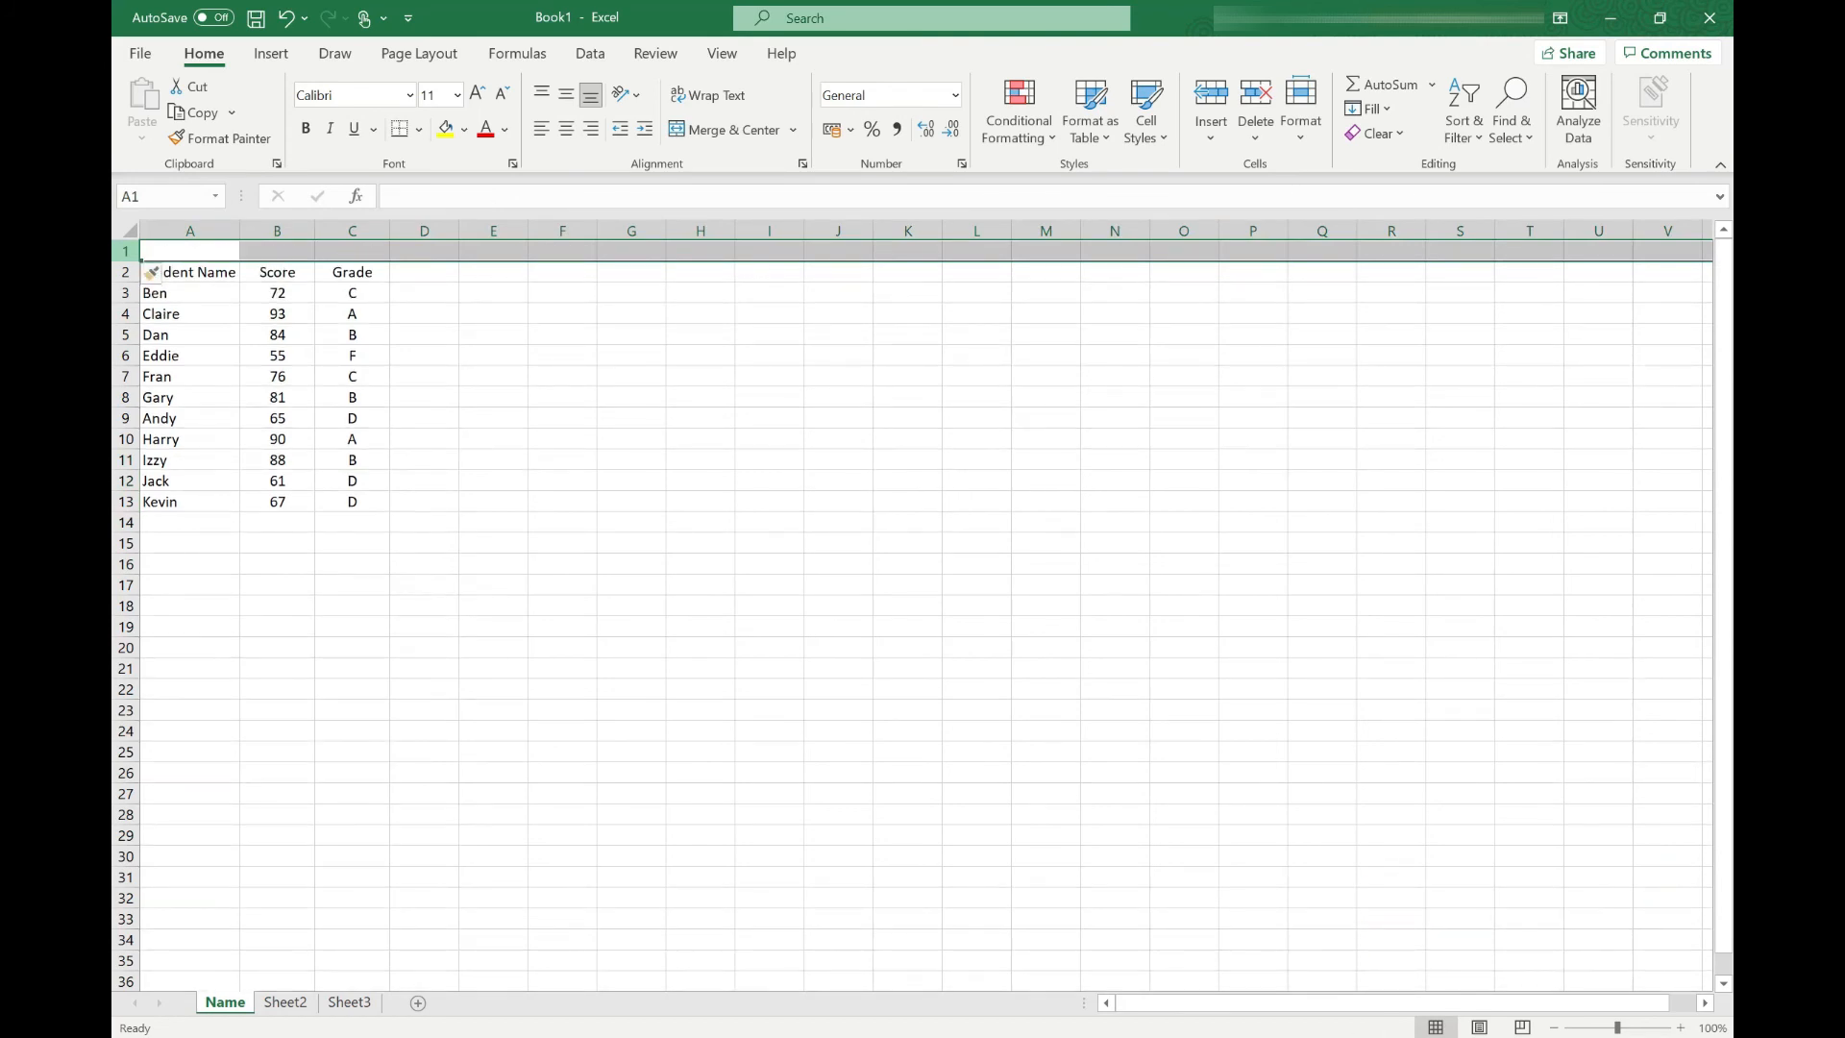
Enter the title "Test Scores" in A1, above the table headers.
{"action": "left_click", "coordinate": [204, 252]}
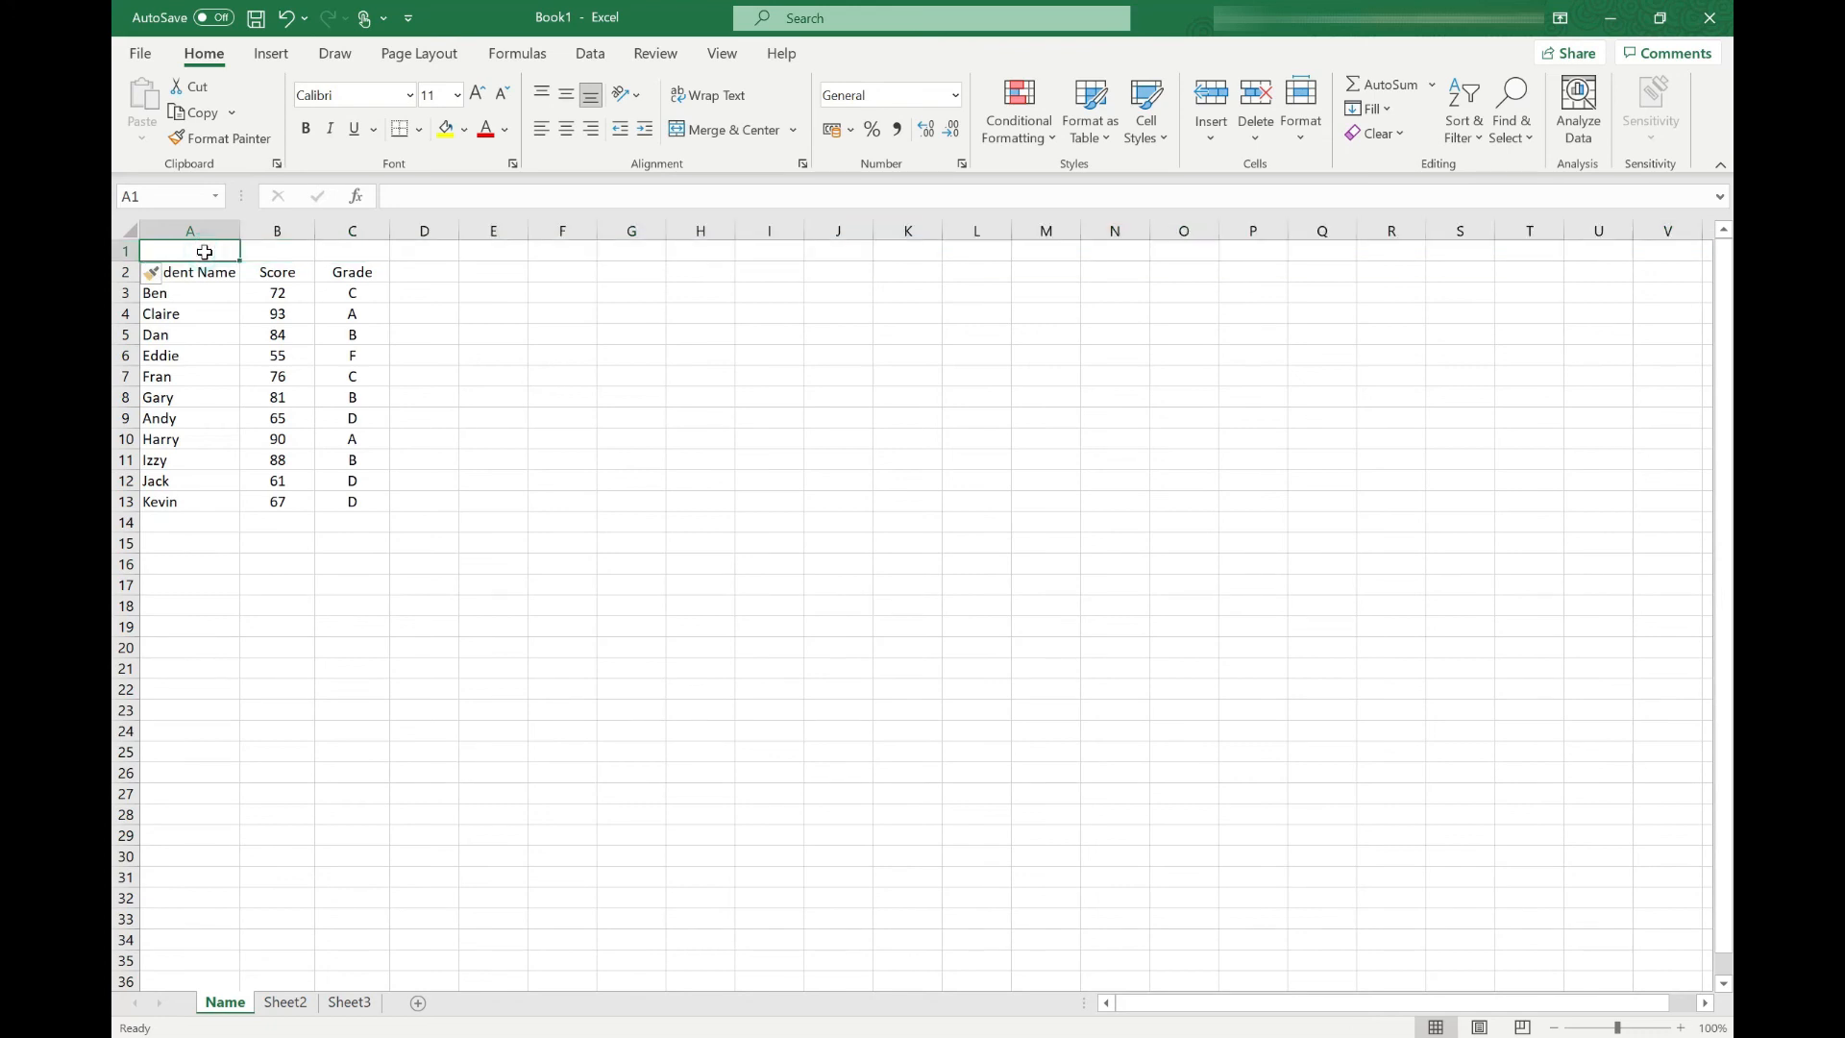
{"action": "type", "text": "Test Scores"}
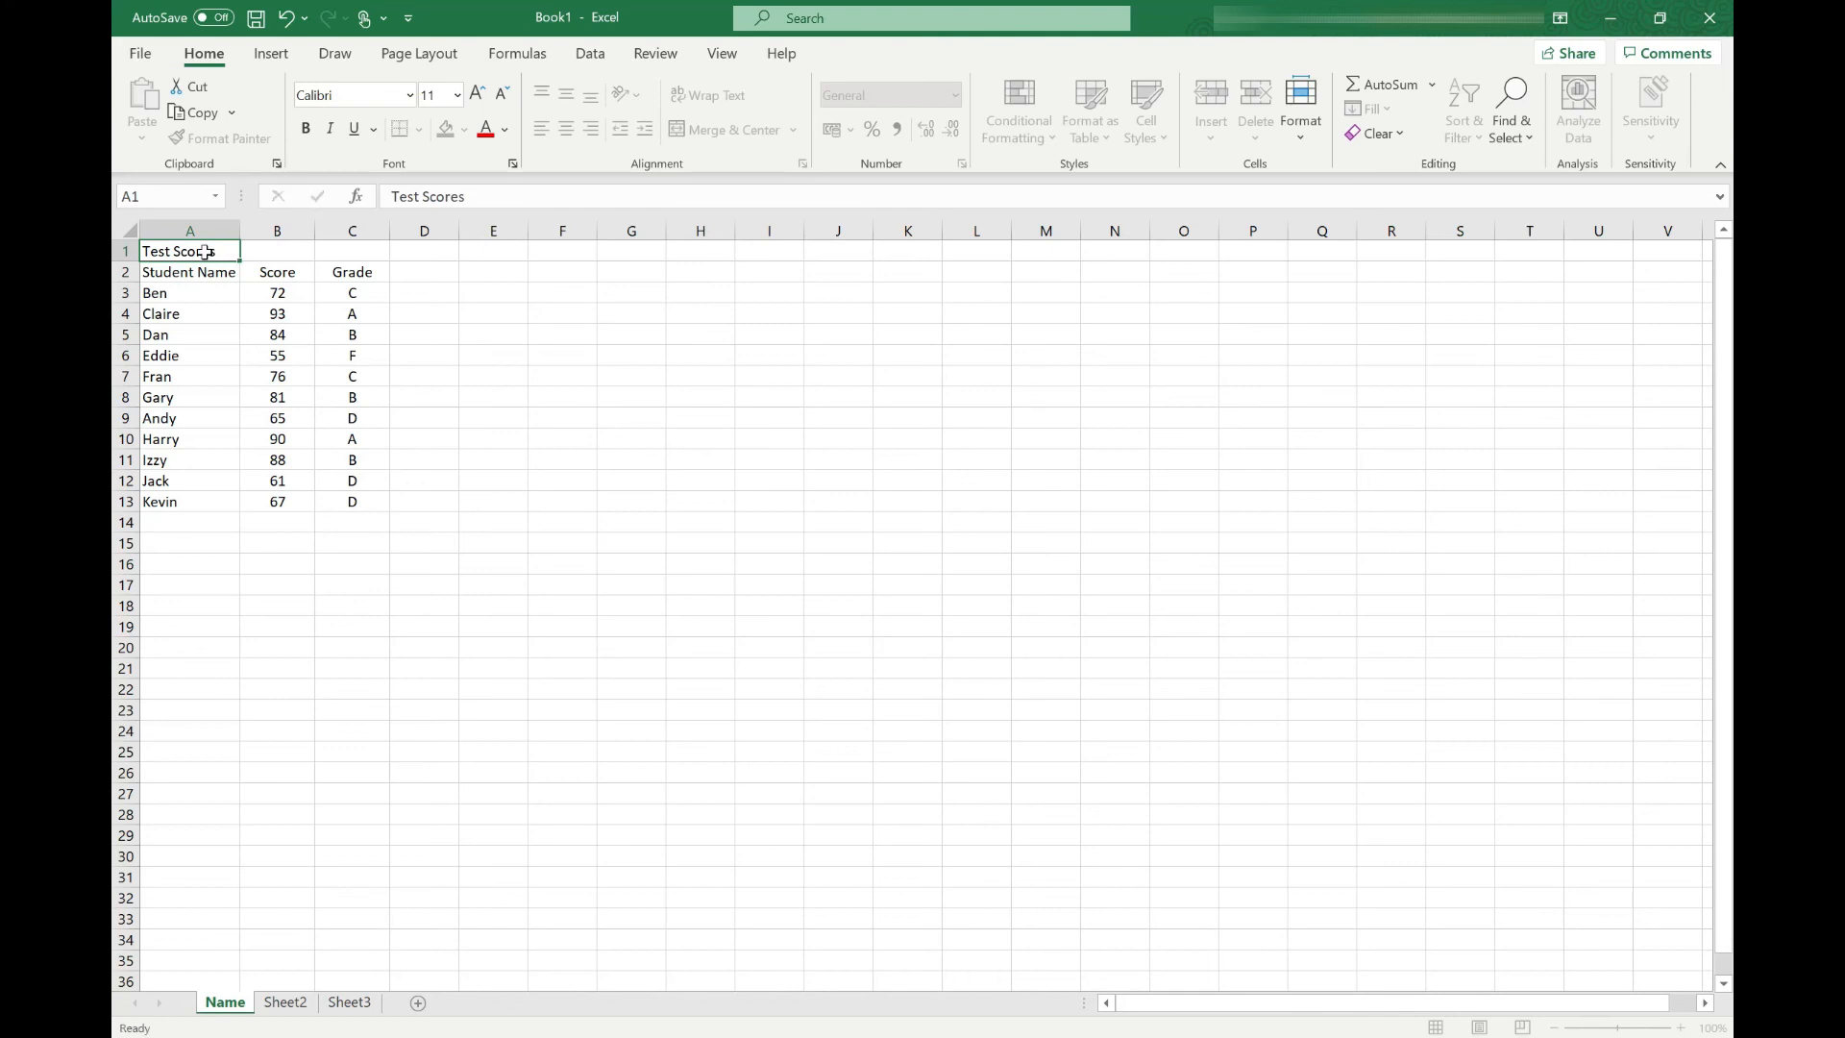
Merge and center the "Test Scores" title across A1:C1 and make it bold.
{"action": "key", "text": "Return"}
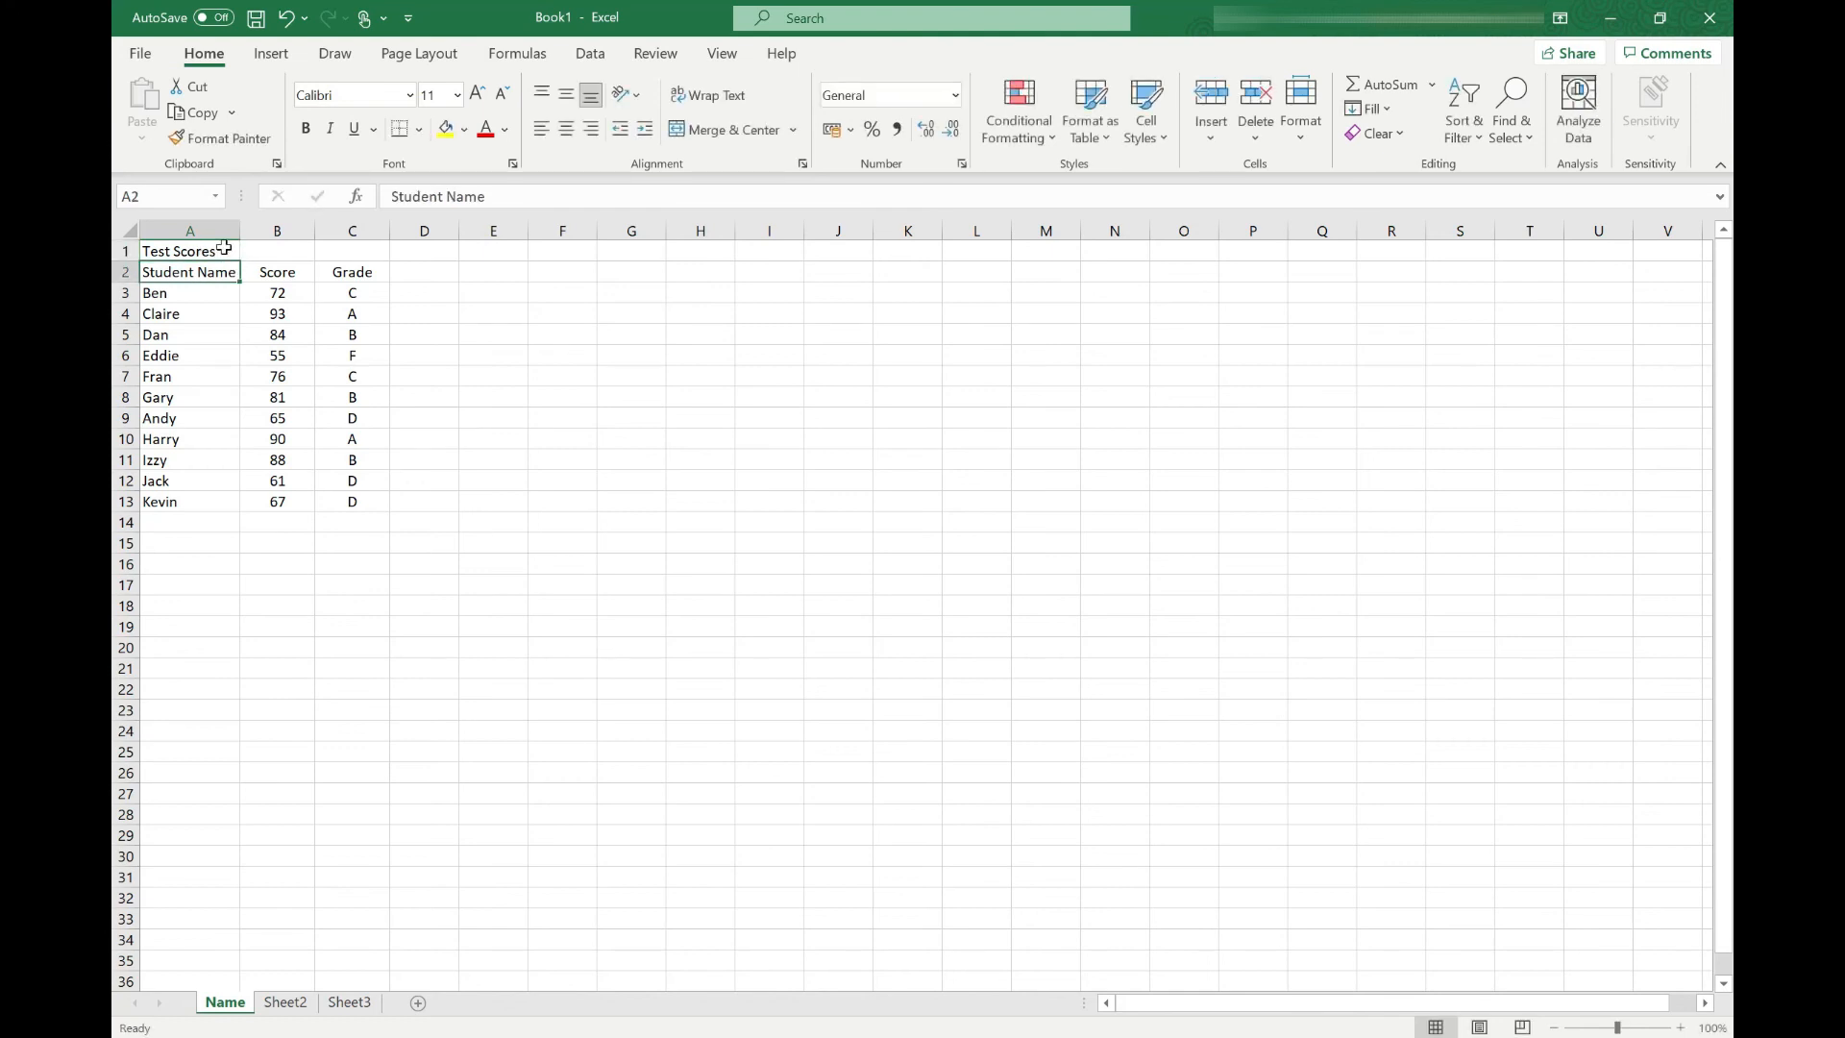
{"action": "left_click", "coordinate": [224, 251]}
{"action": "left_click_drag", "start_coordinate": [224, 251], "coordinate": [388, 250]}
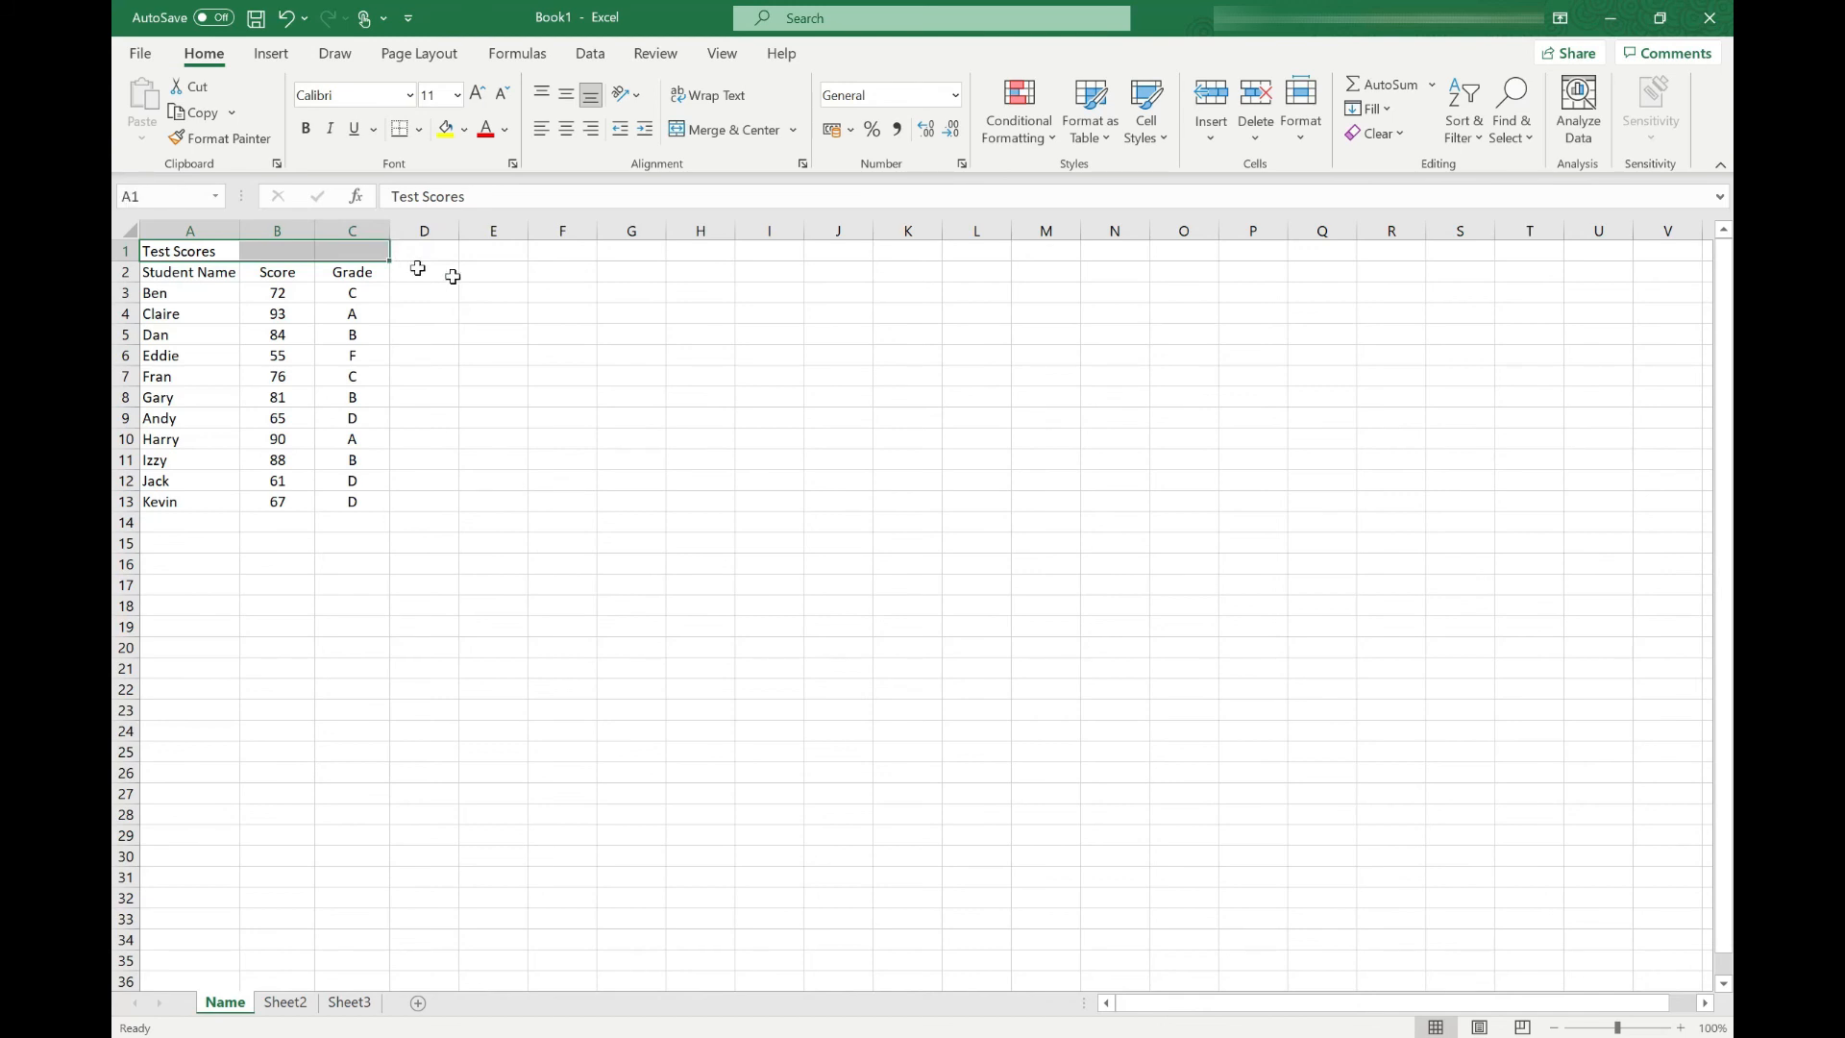
{"action": "left_click", "coordinate": [708, 131]}
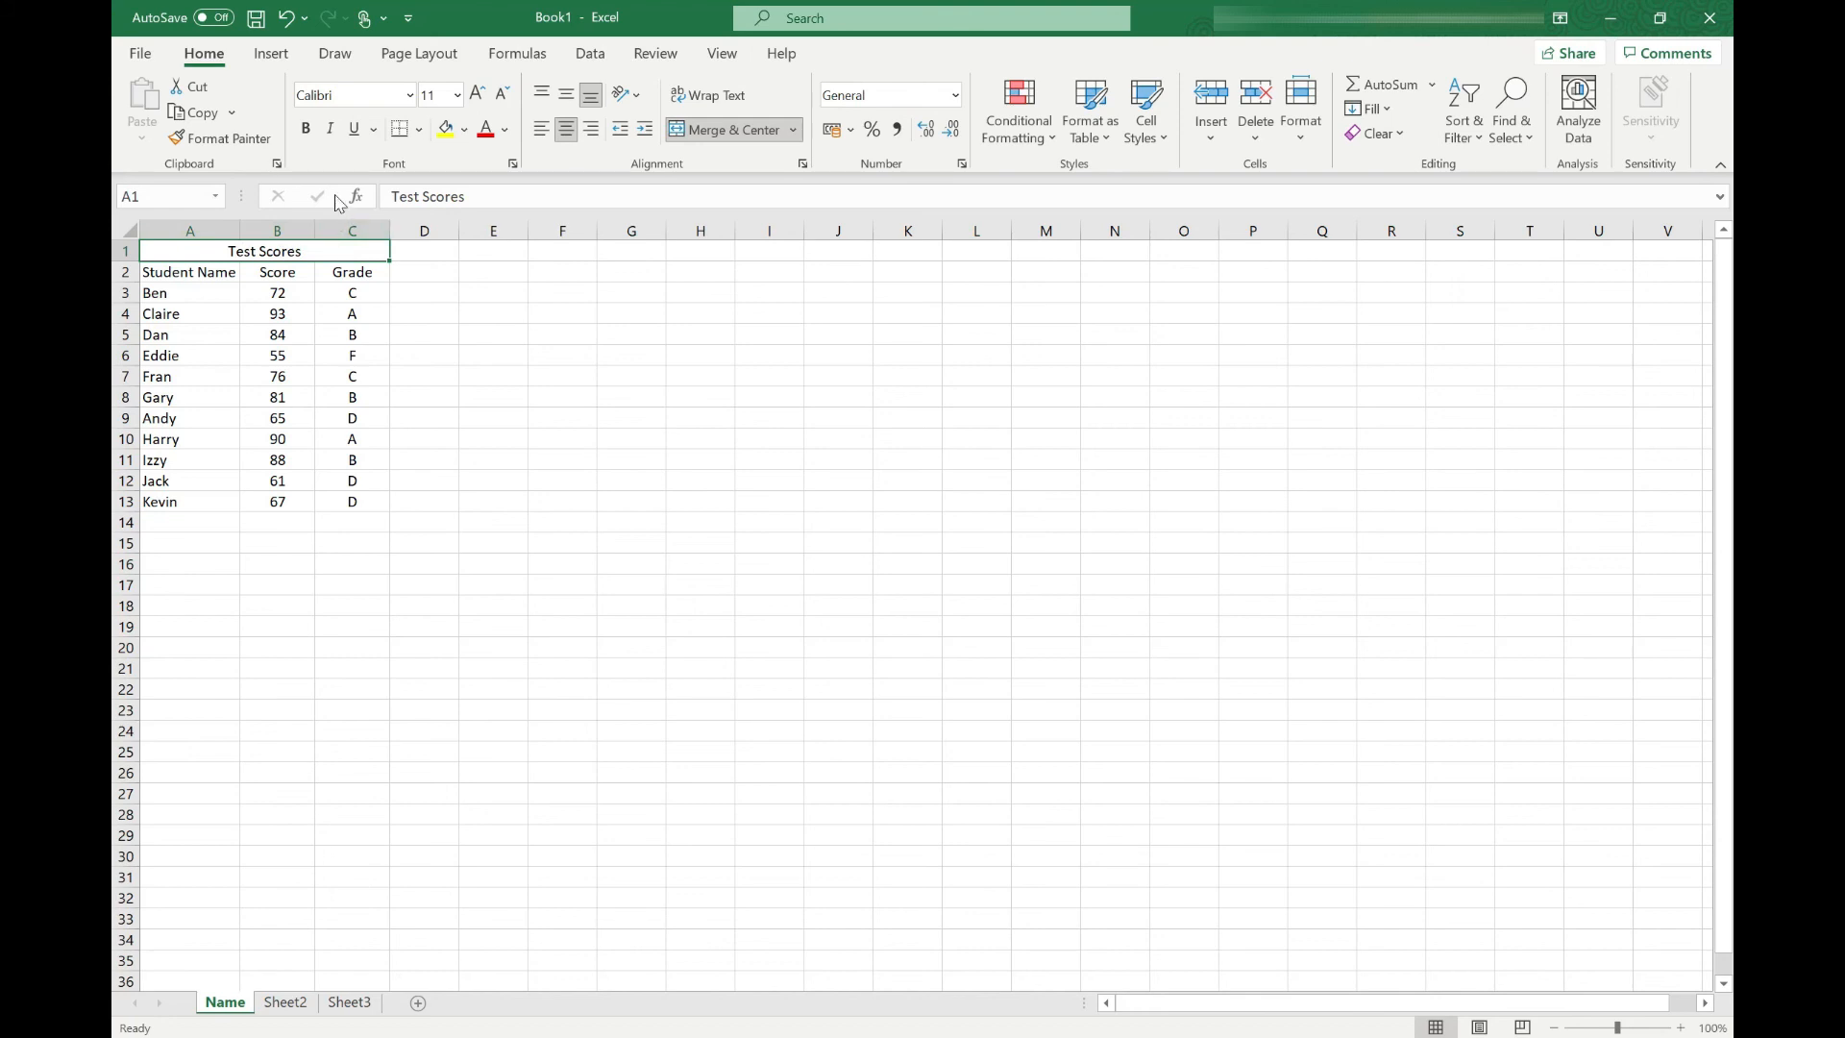
{"action": "left_click", "coordinate": [306, 129]}
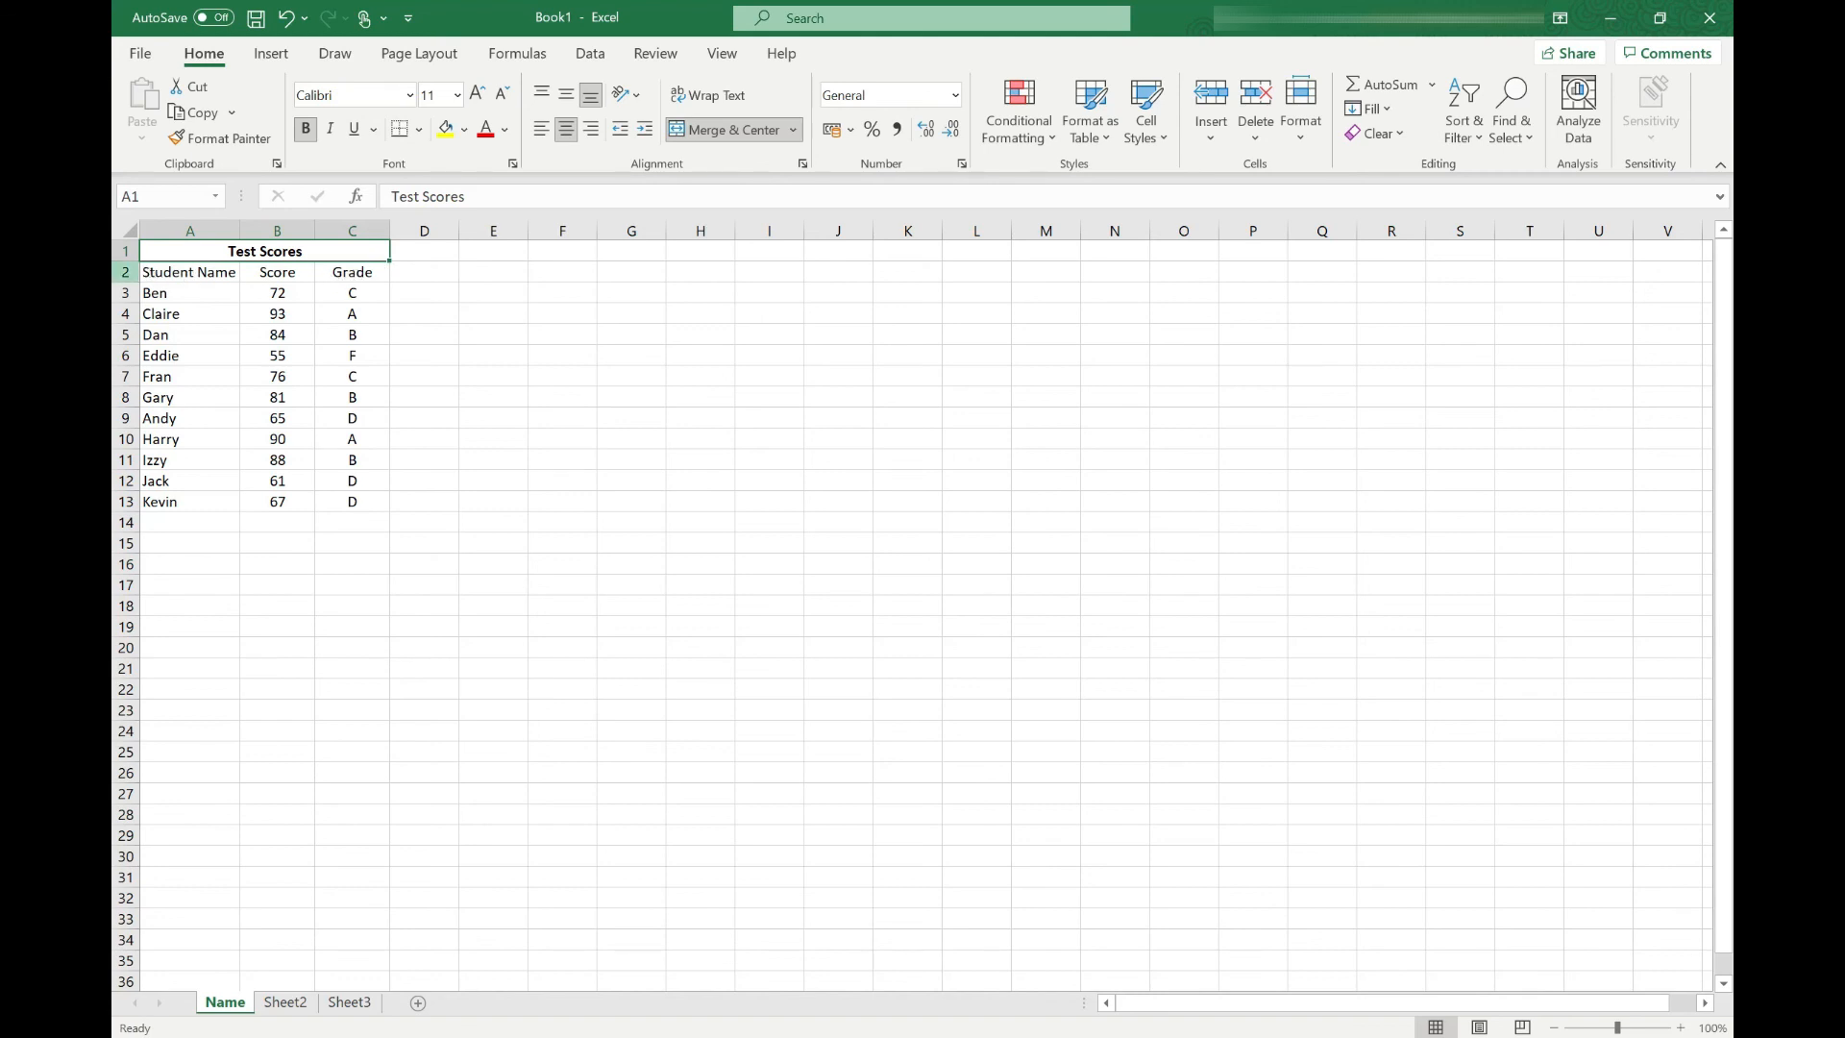
Format the header row, row 2, in bold and italic.
{"action": "left_click", "coordinate": [125, 272]}
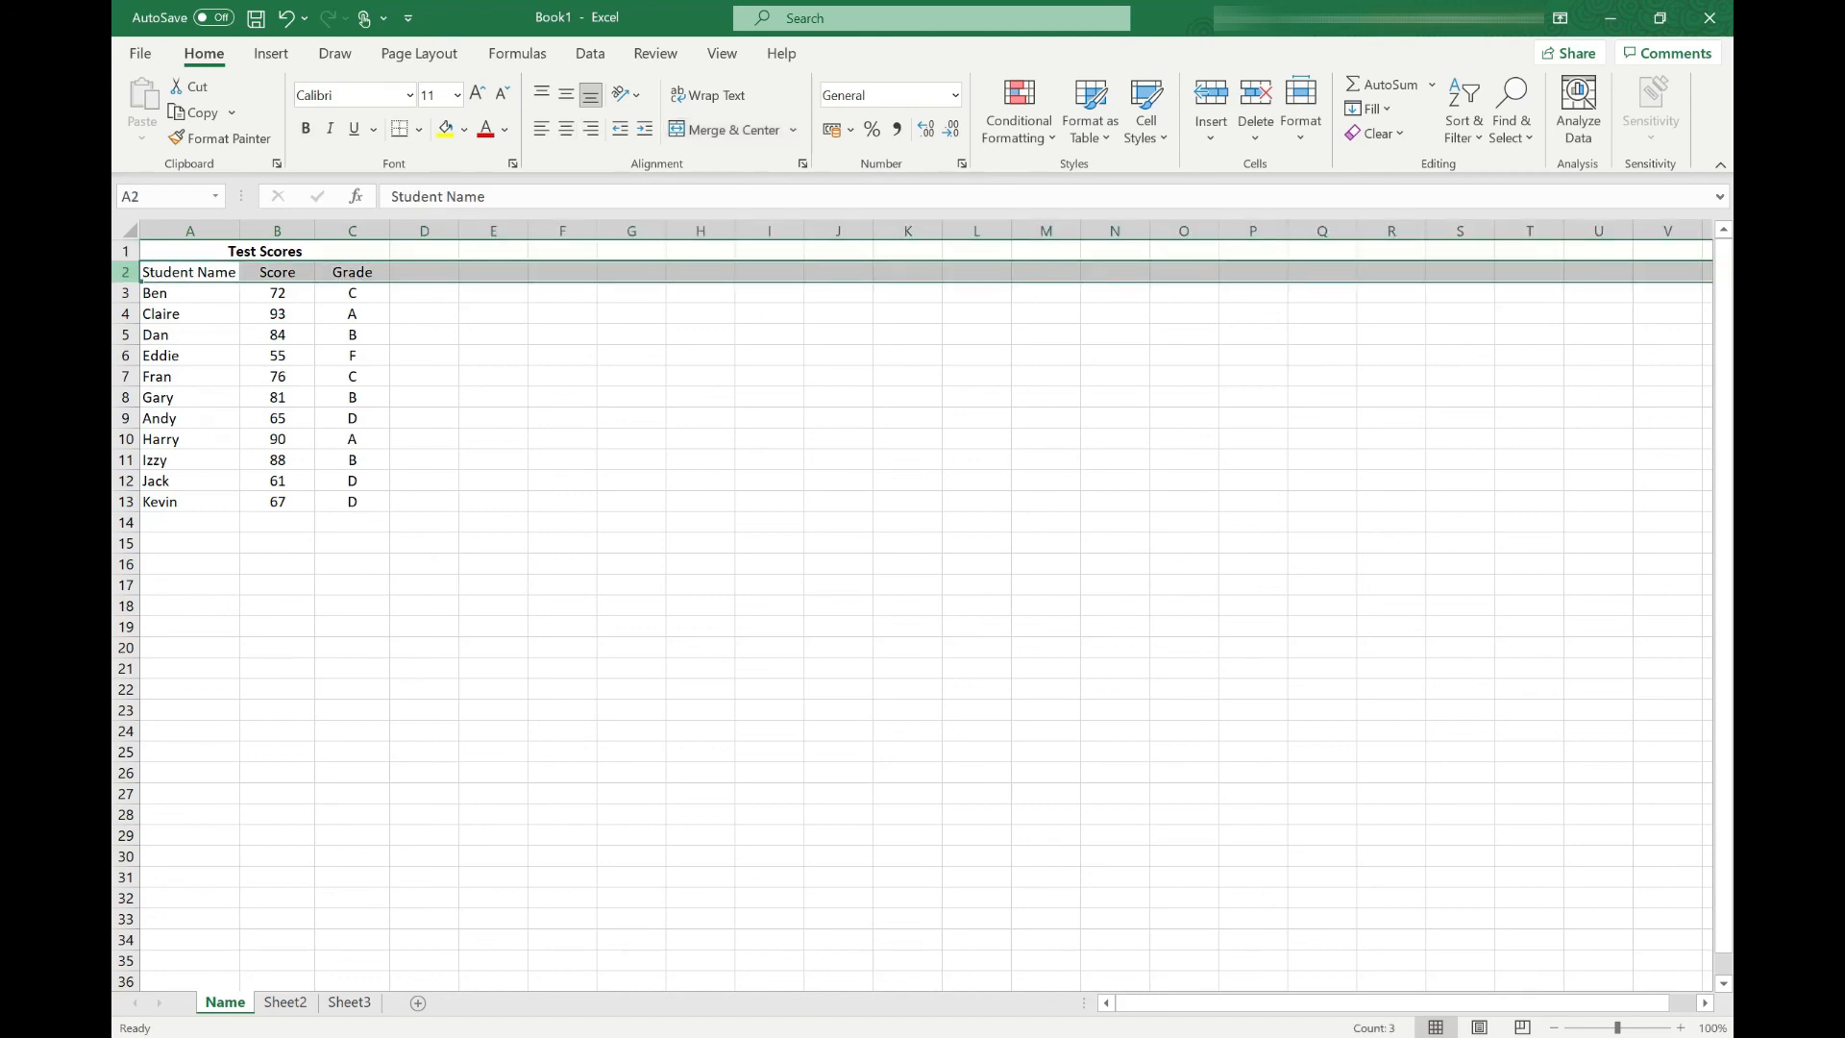
{"action": "left_click", "coordinate": [305, 130]}
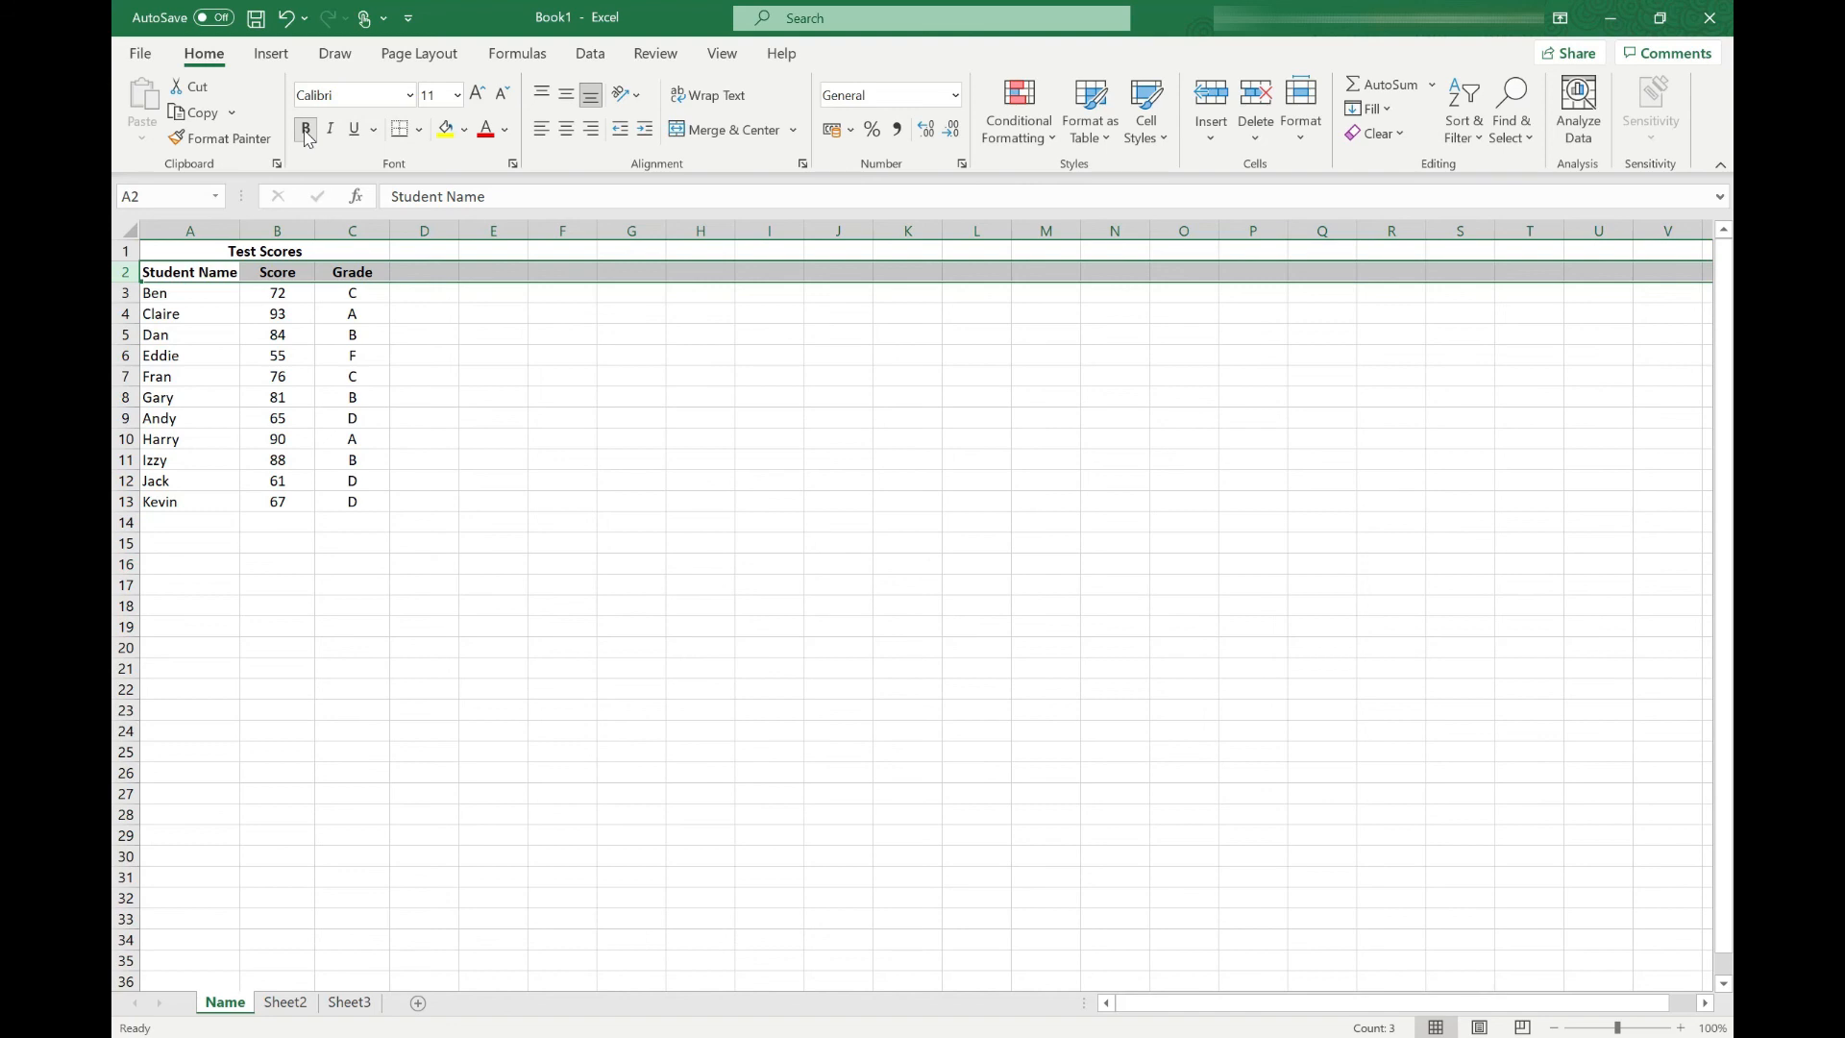
{"action": "left_click", "coordinate": [330, 129]}
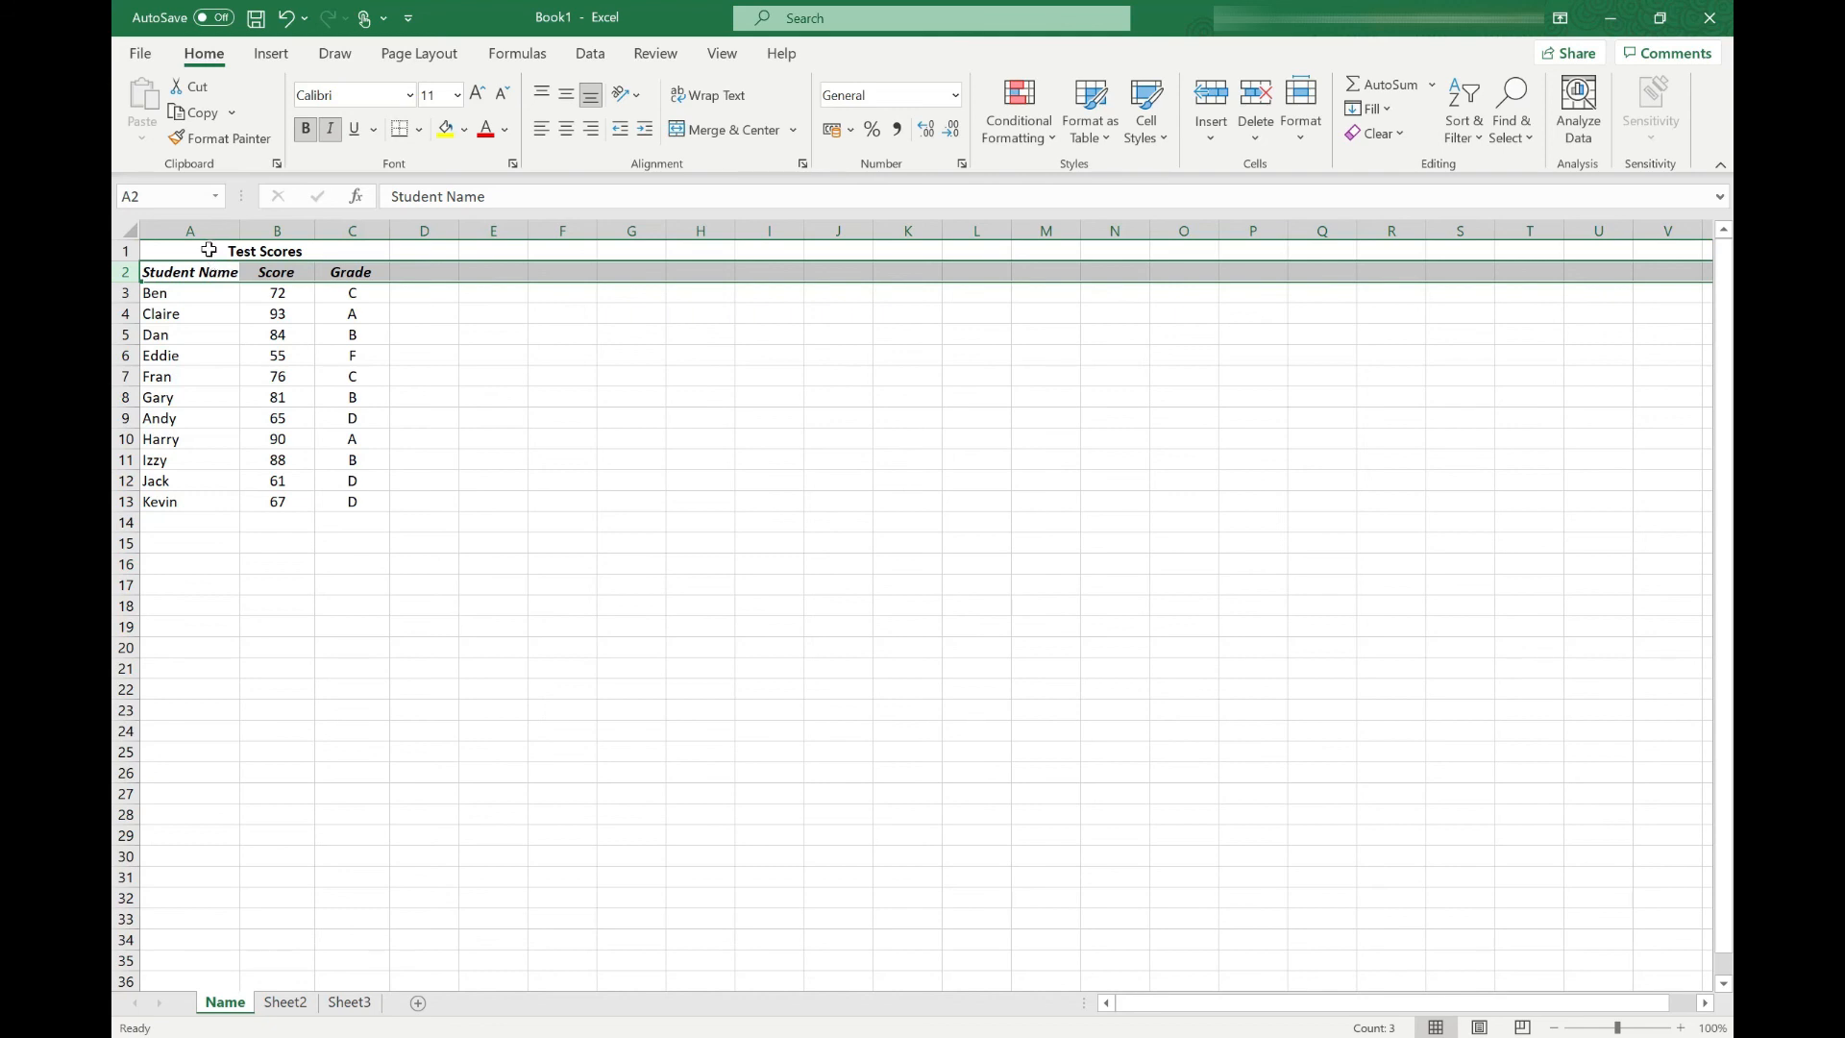
Apply All Borders and Thick Outside Borders to the whole table, A1:C13.
{"action": "left_click_drag", "start_coordinate": [209, 249], "coordinate": [266, 493]}
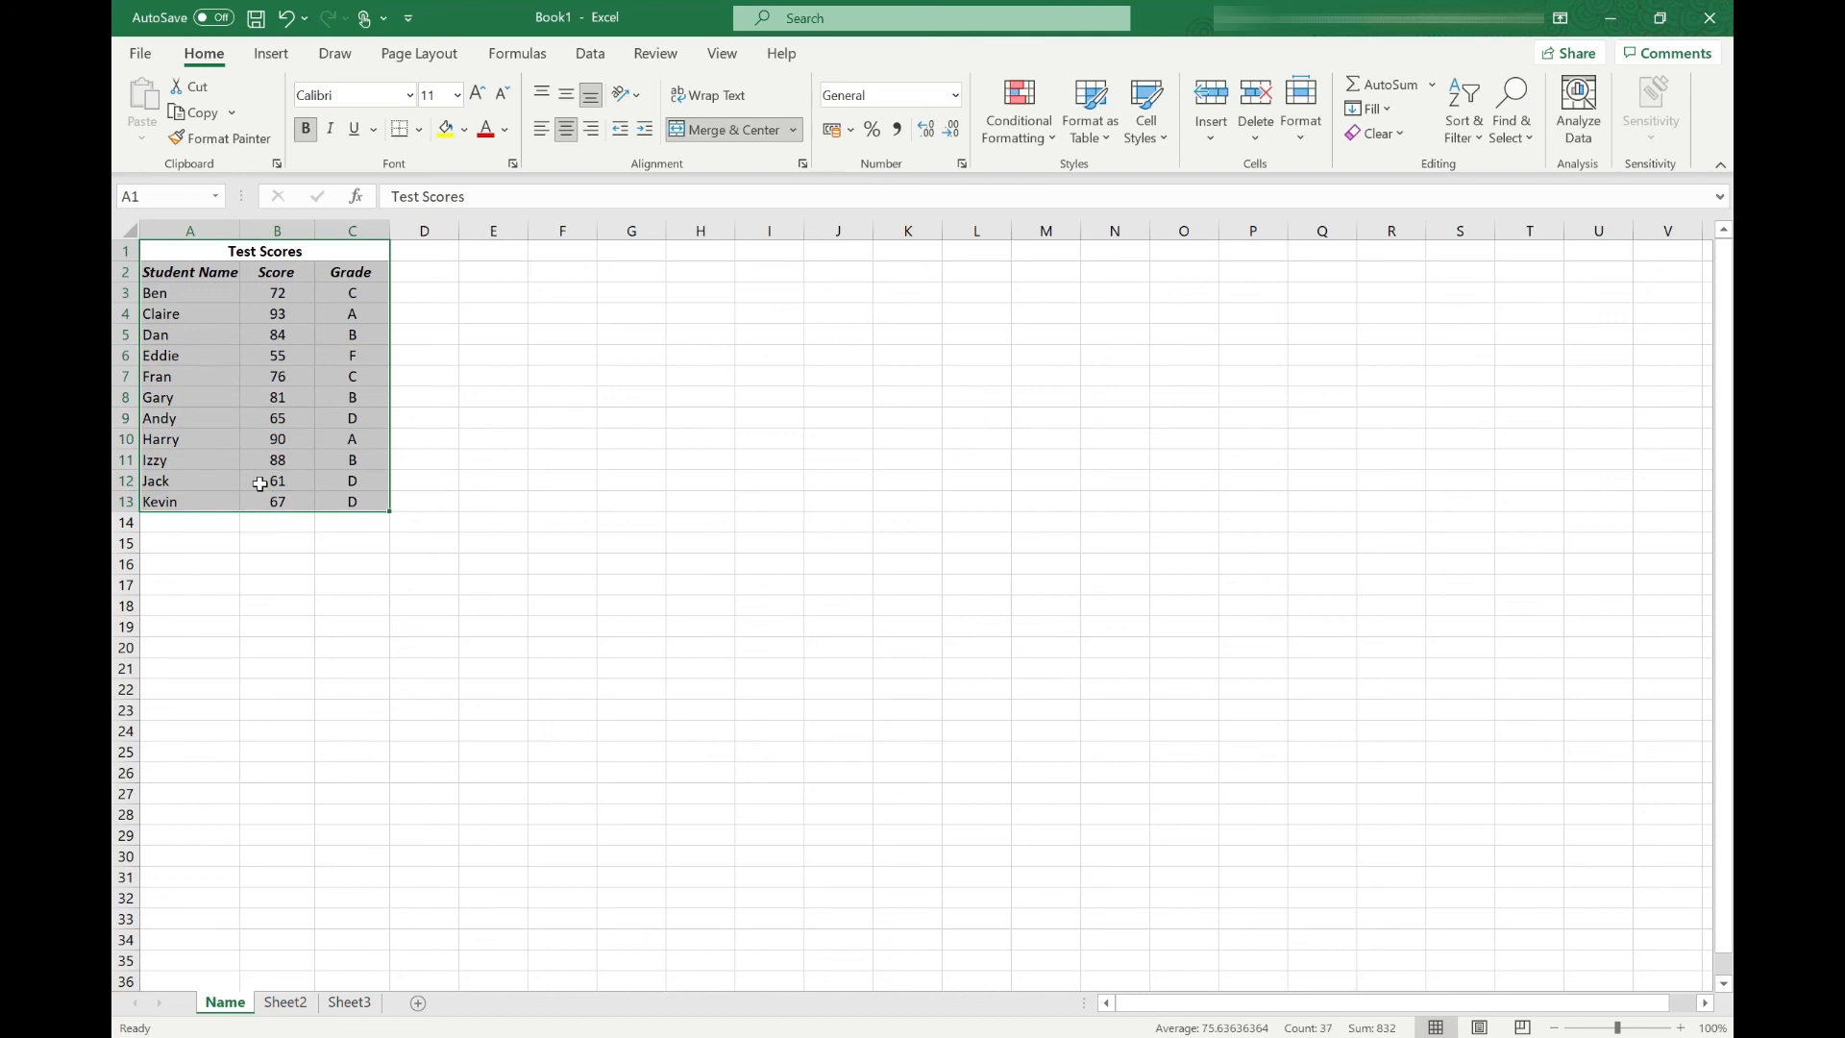
{"action": "left_click", "coordinate": [419, 133]}
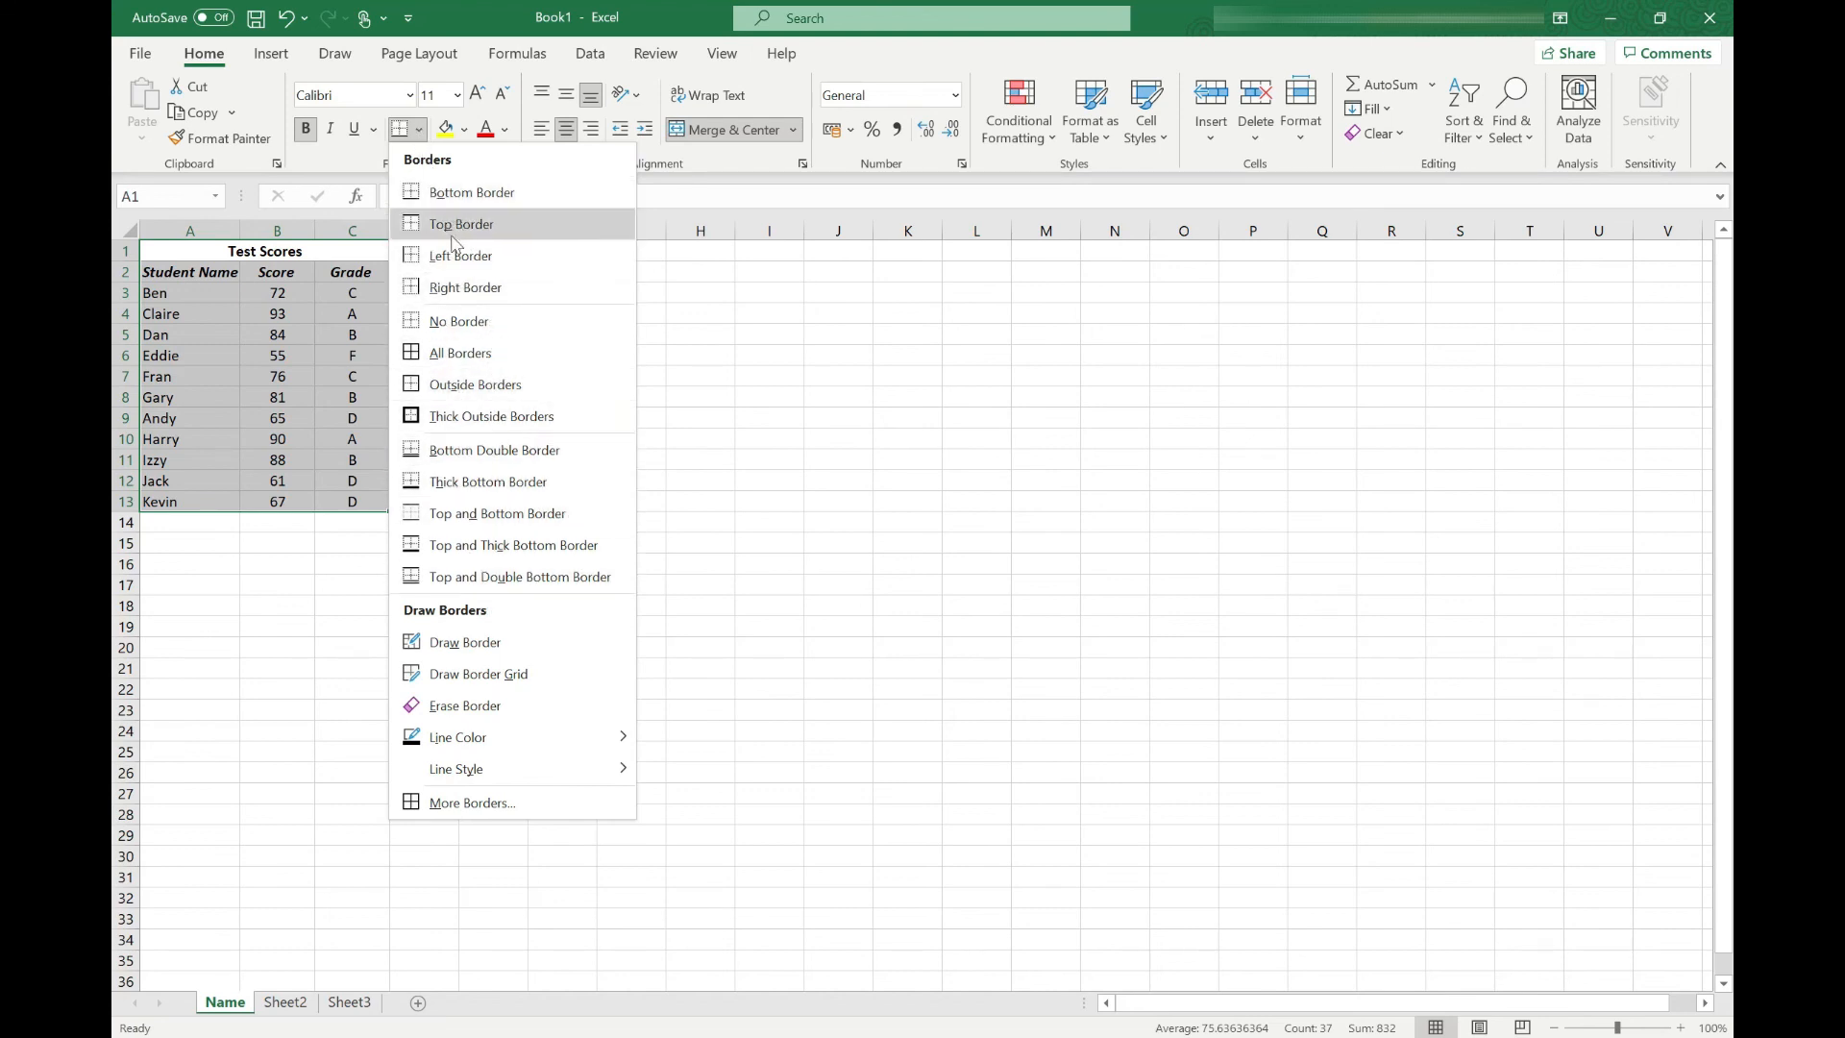
{"action": "left_click", "coordinate": [419, 354]}
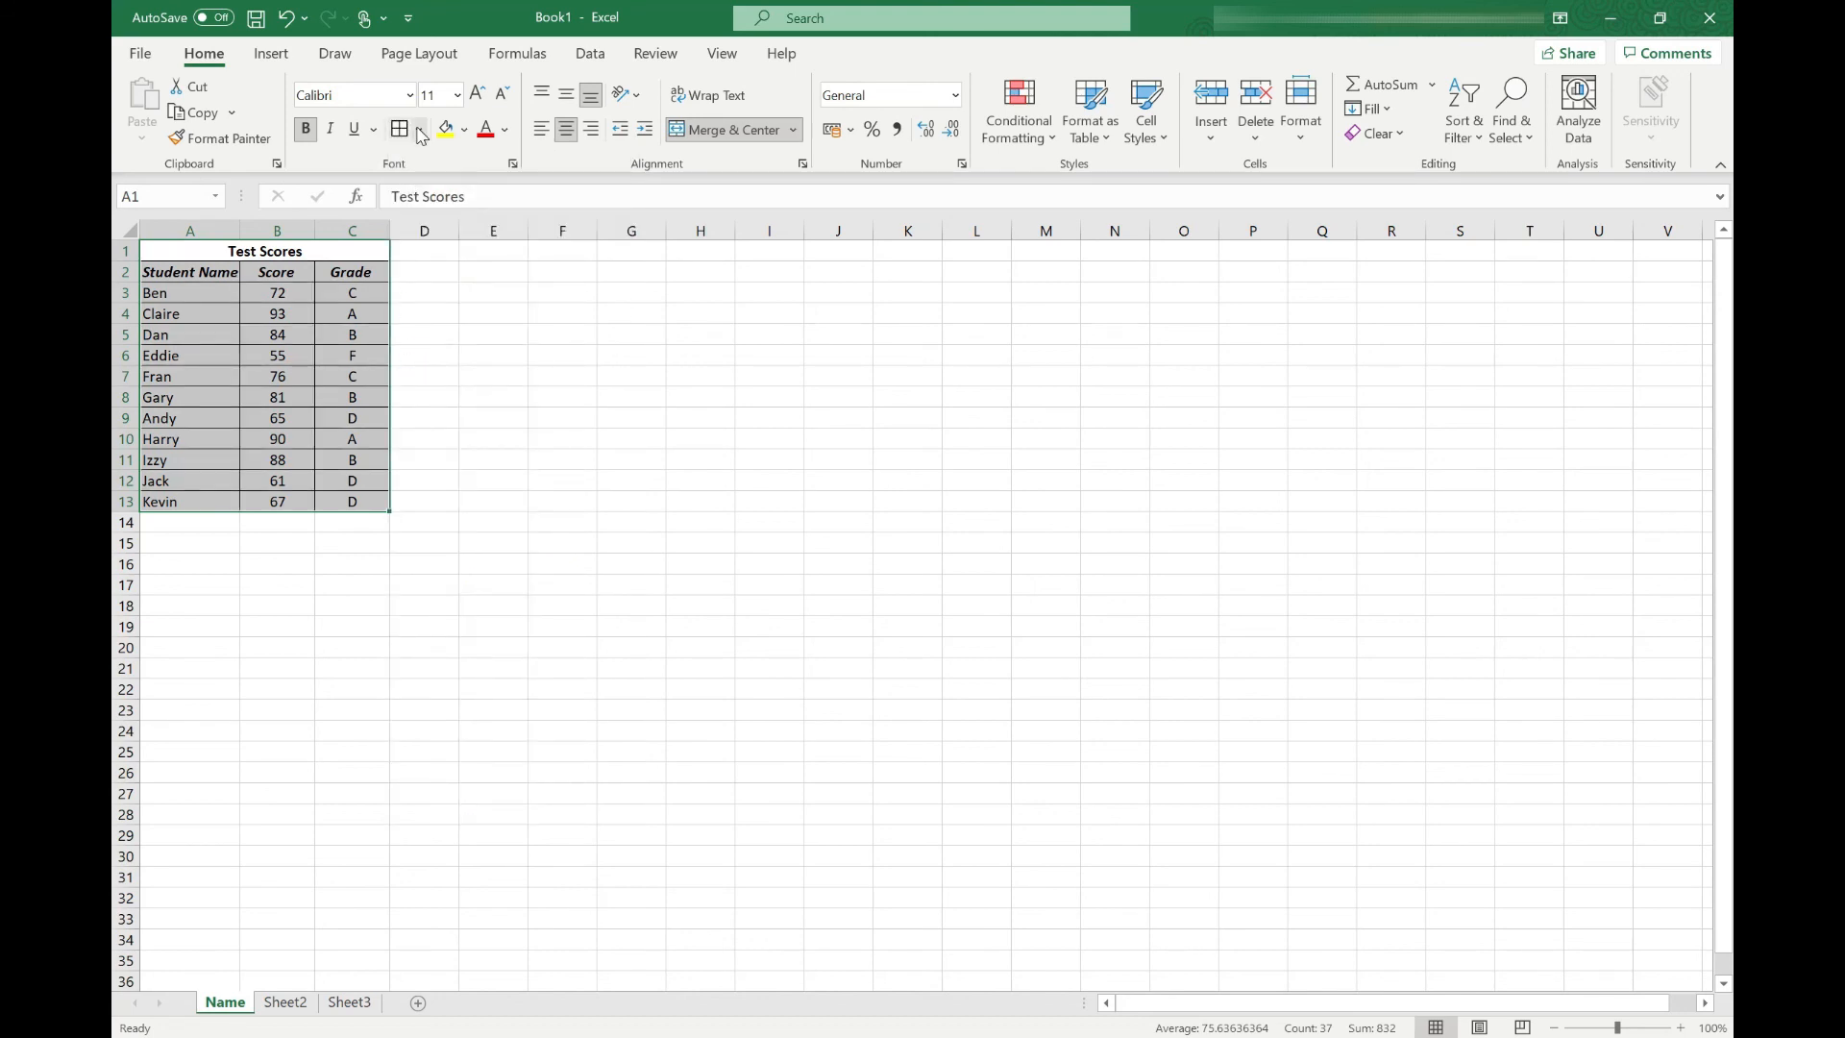
{"action": "left_click", "coordinate": [419, 129]}
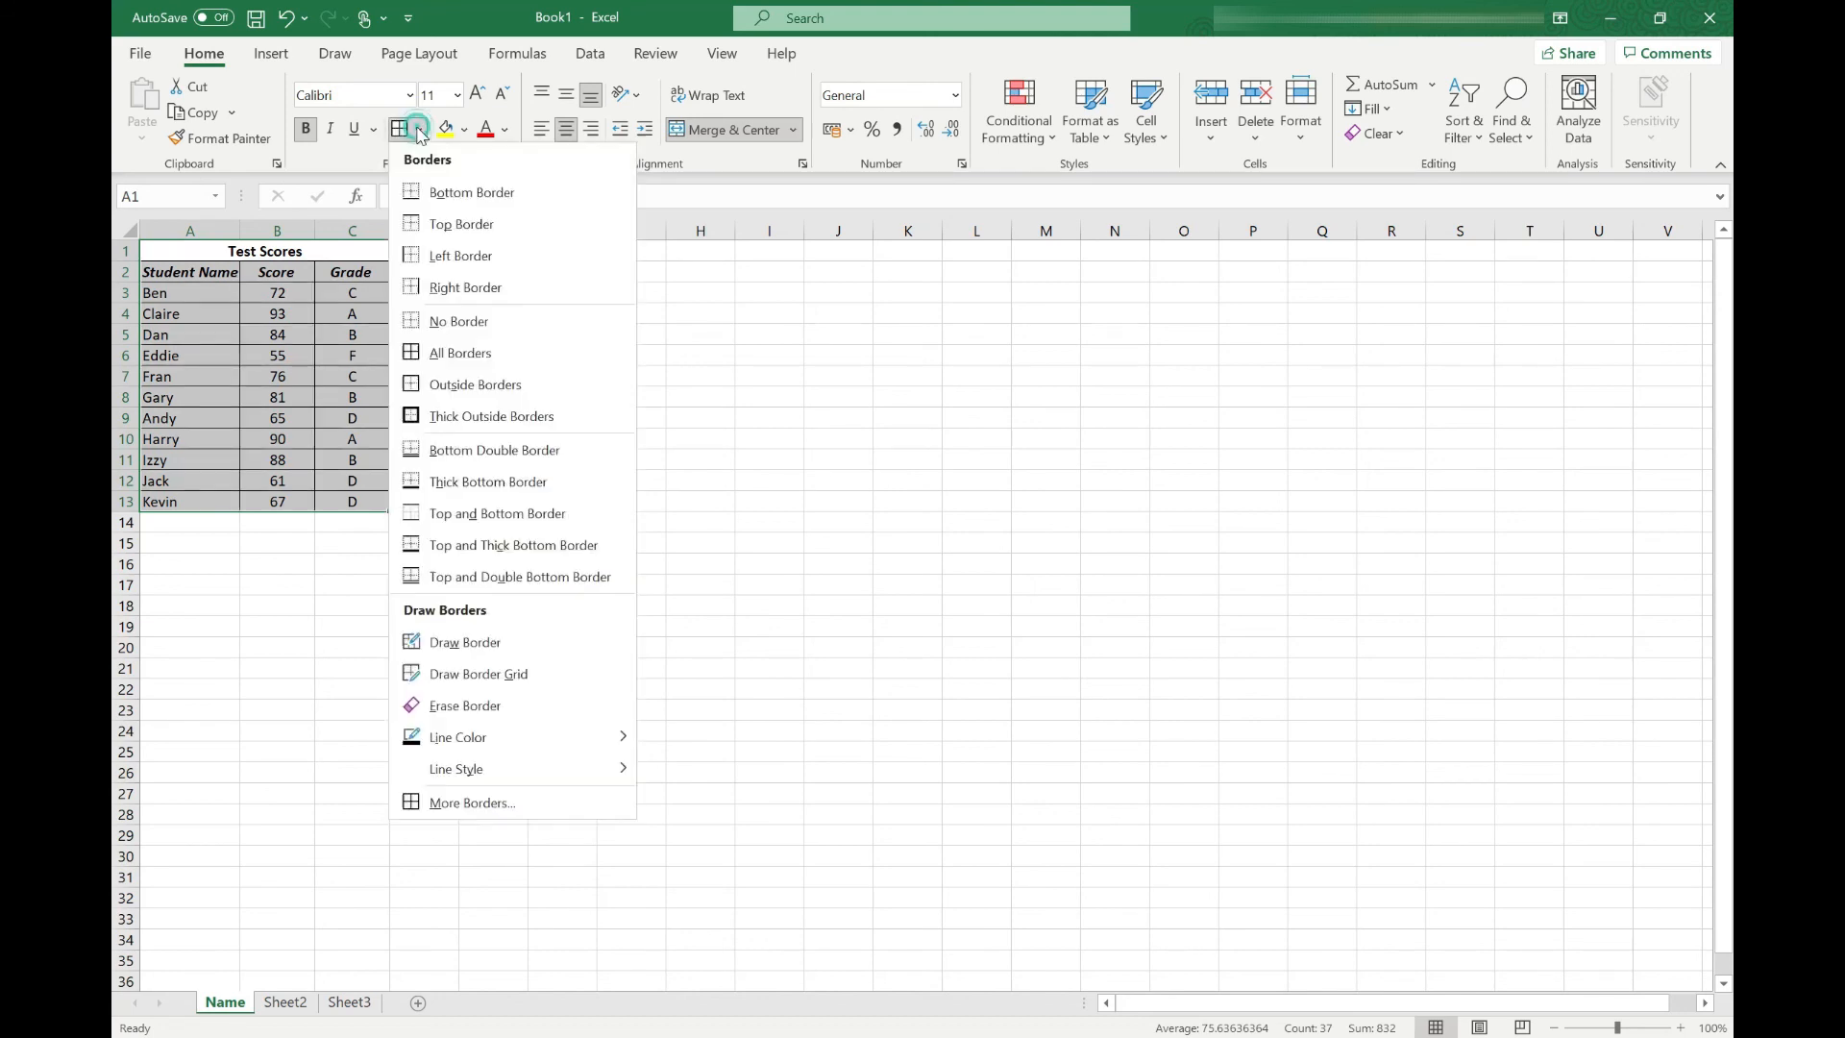
{"action": "left_click", "coordinate": [449, 417]}
{"action": "left_click", "coordinate": [449, 417]}
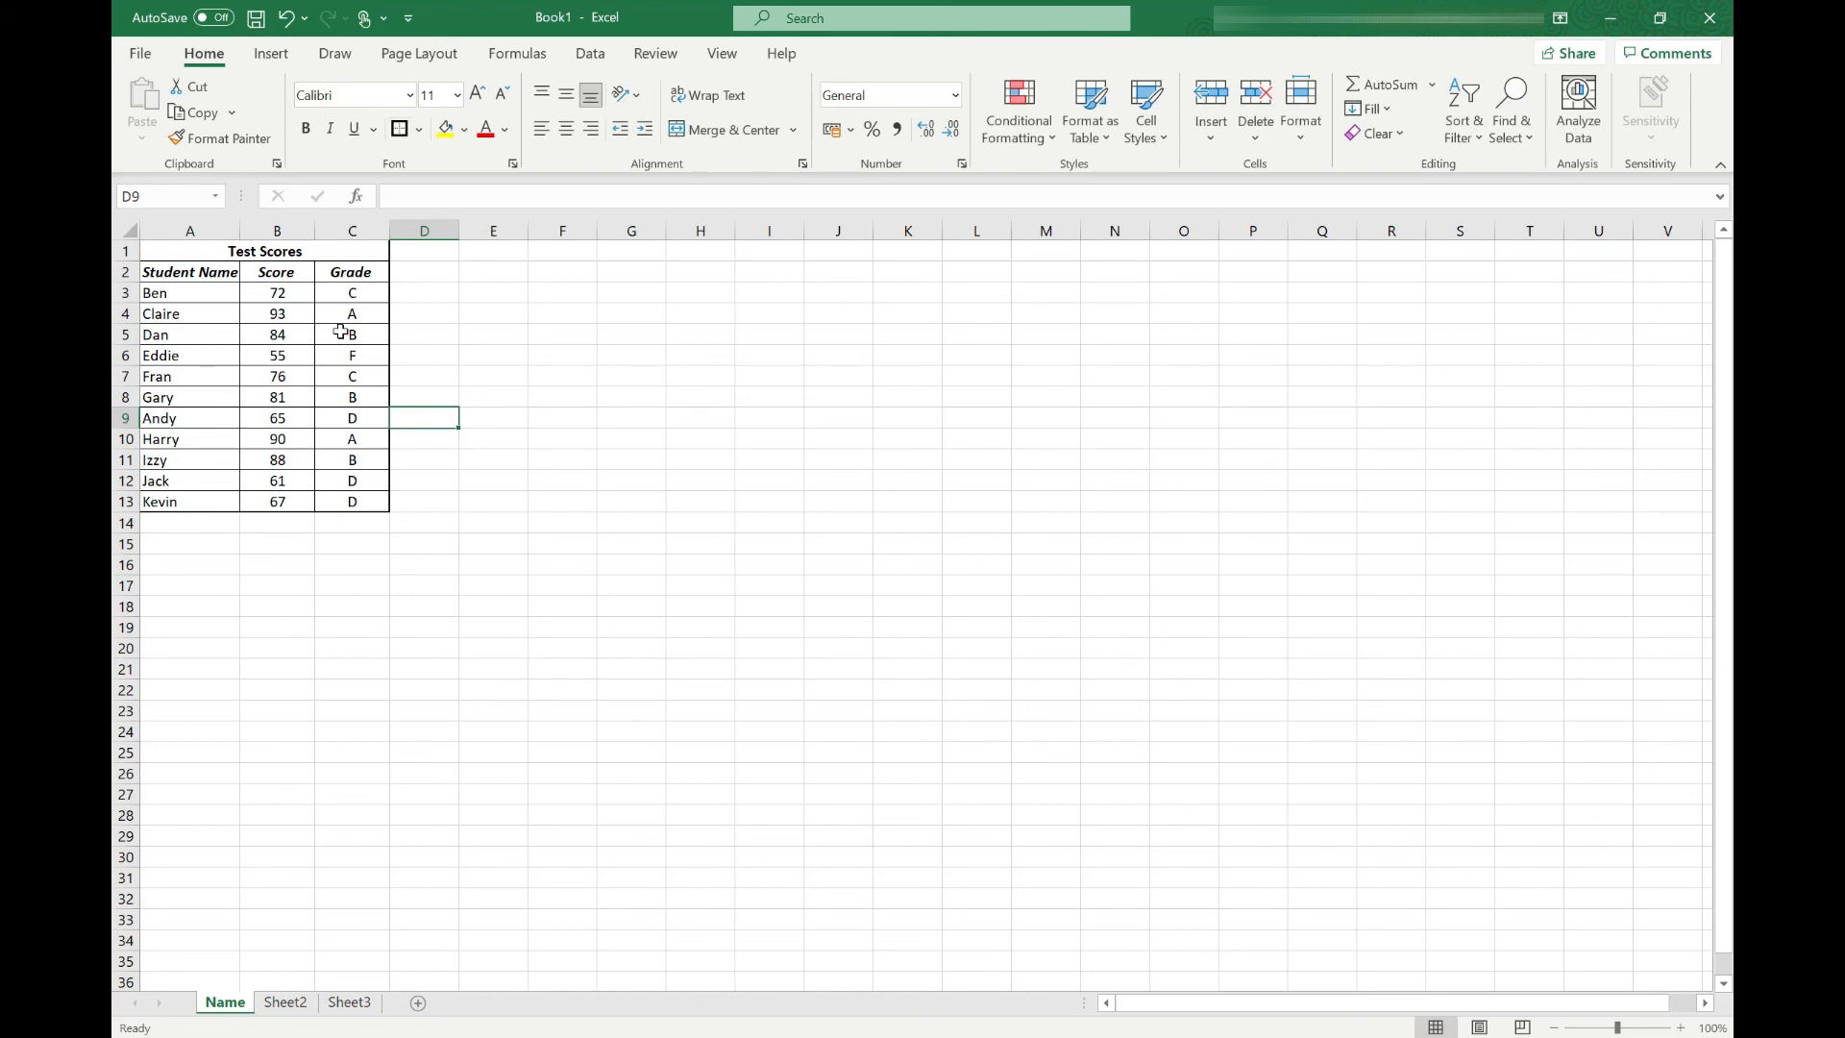
Color the score in B6 red.
{"action": "left_click", "coordinate": [302, 356]}
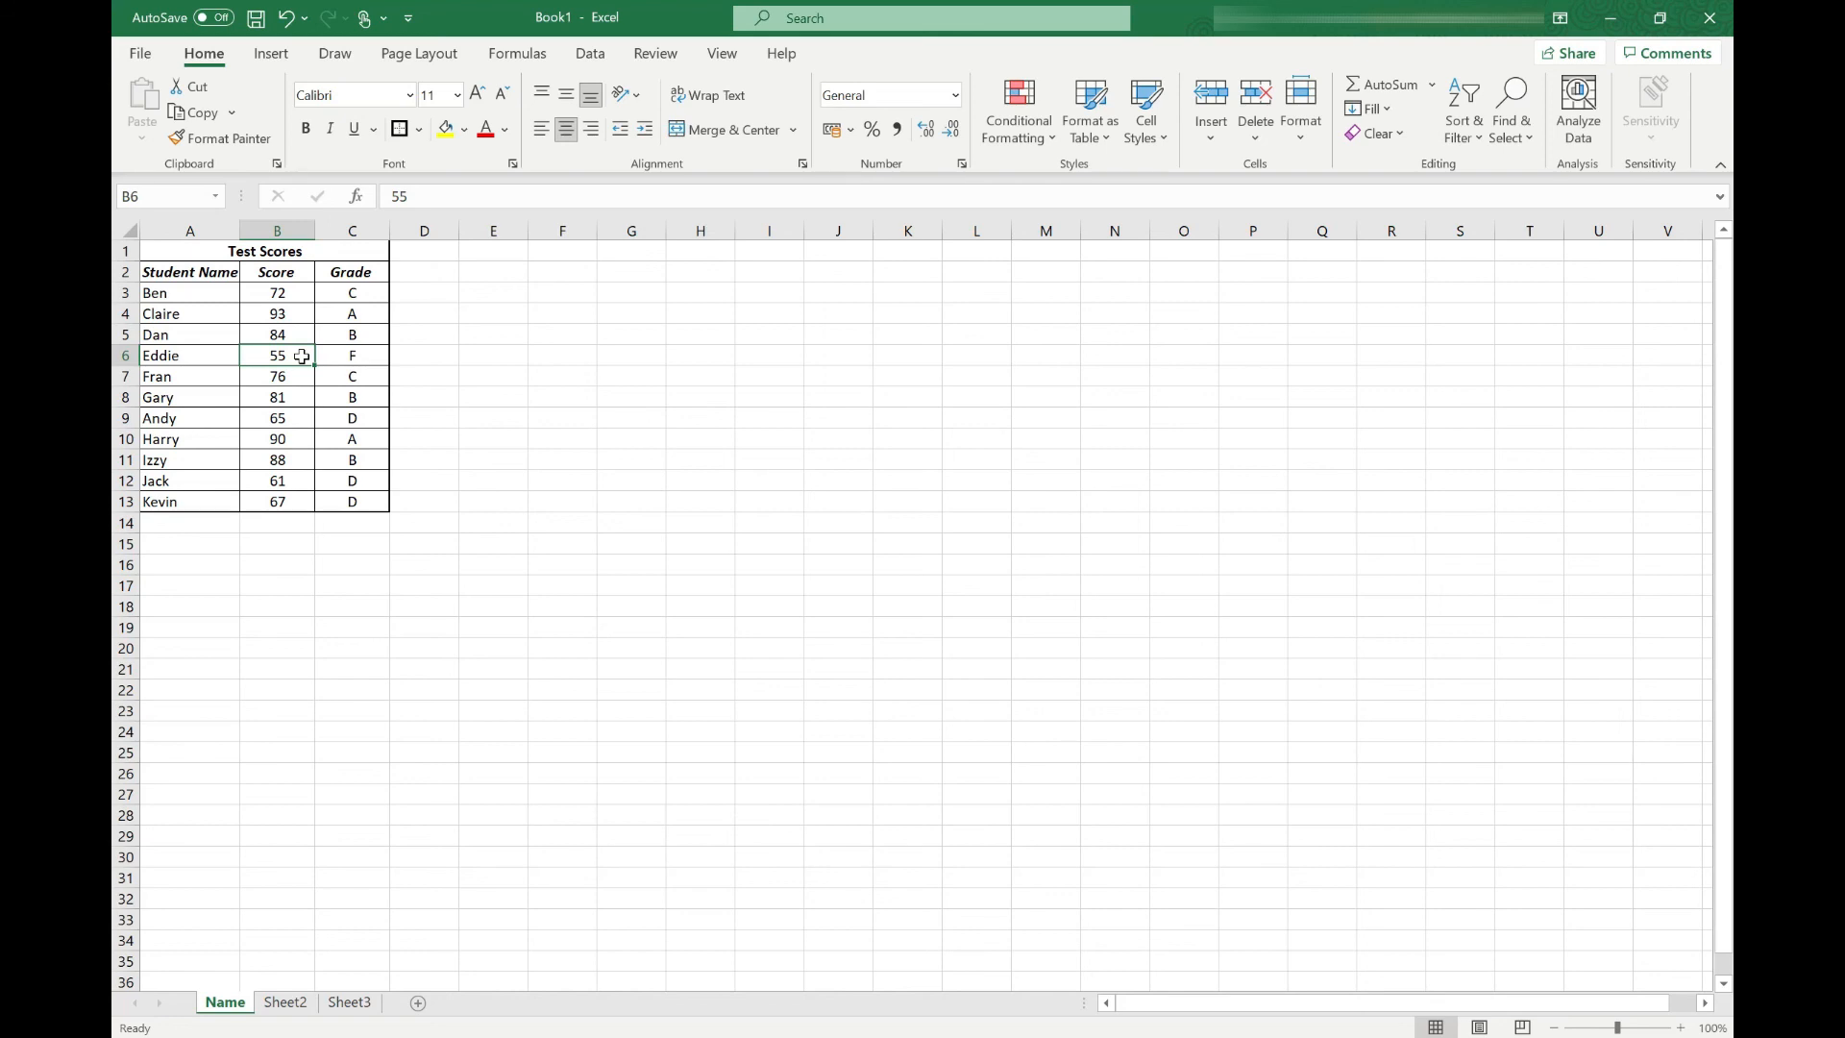
{"action": "key", "text": "ctrl+z"}
{"action": "left_click", "coordinate": [486, 134]}
Apply the red font color to the scores in B9, B12 and B13 together.
{"action": "left_click", "coordinate": [295, 418]}
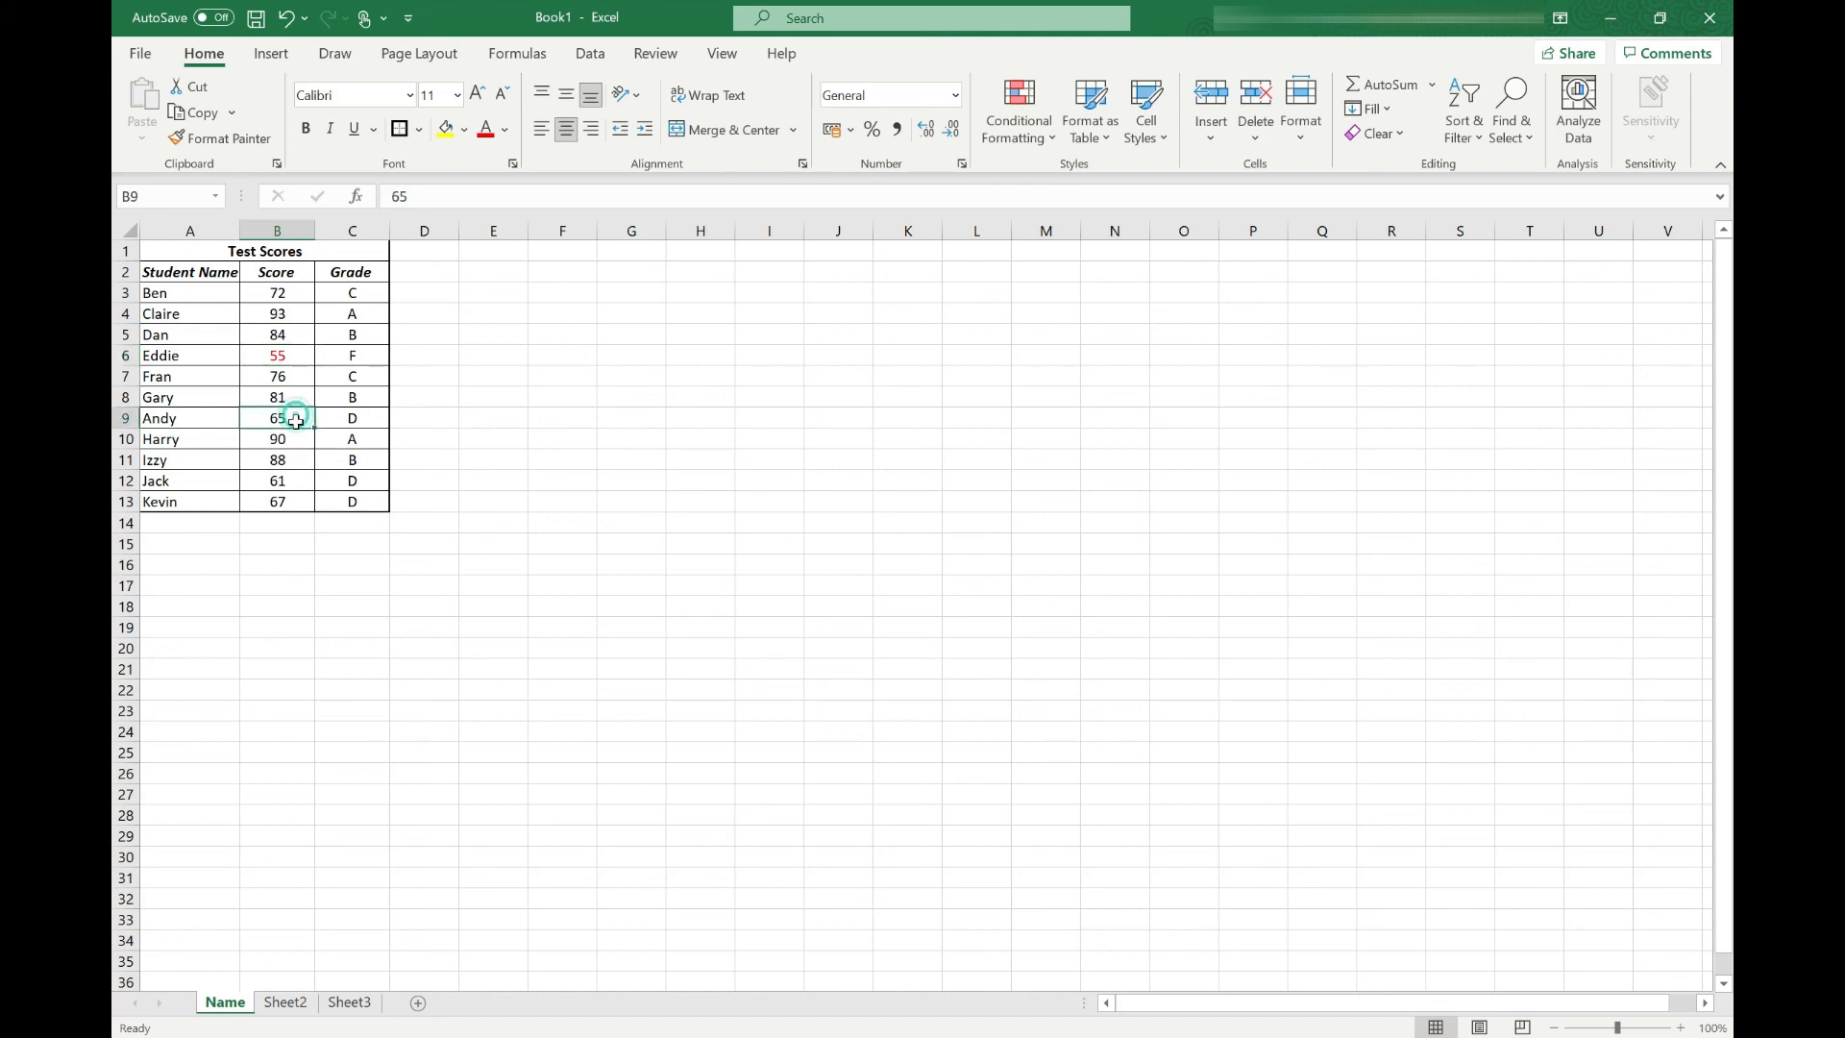
{"action": "left_click", "coordinate": [294, 480], "text": "ctrl"}
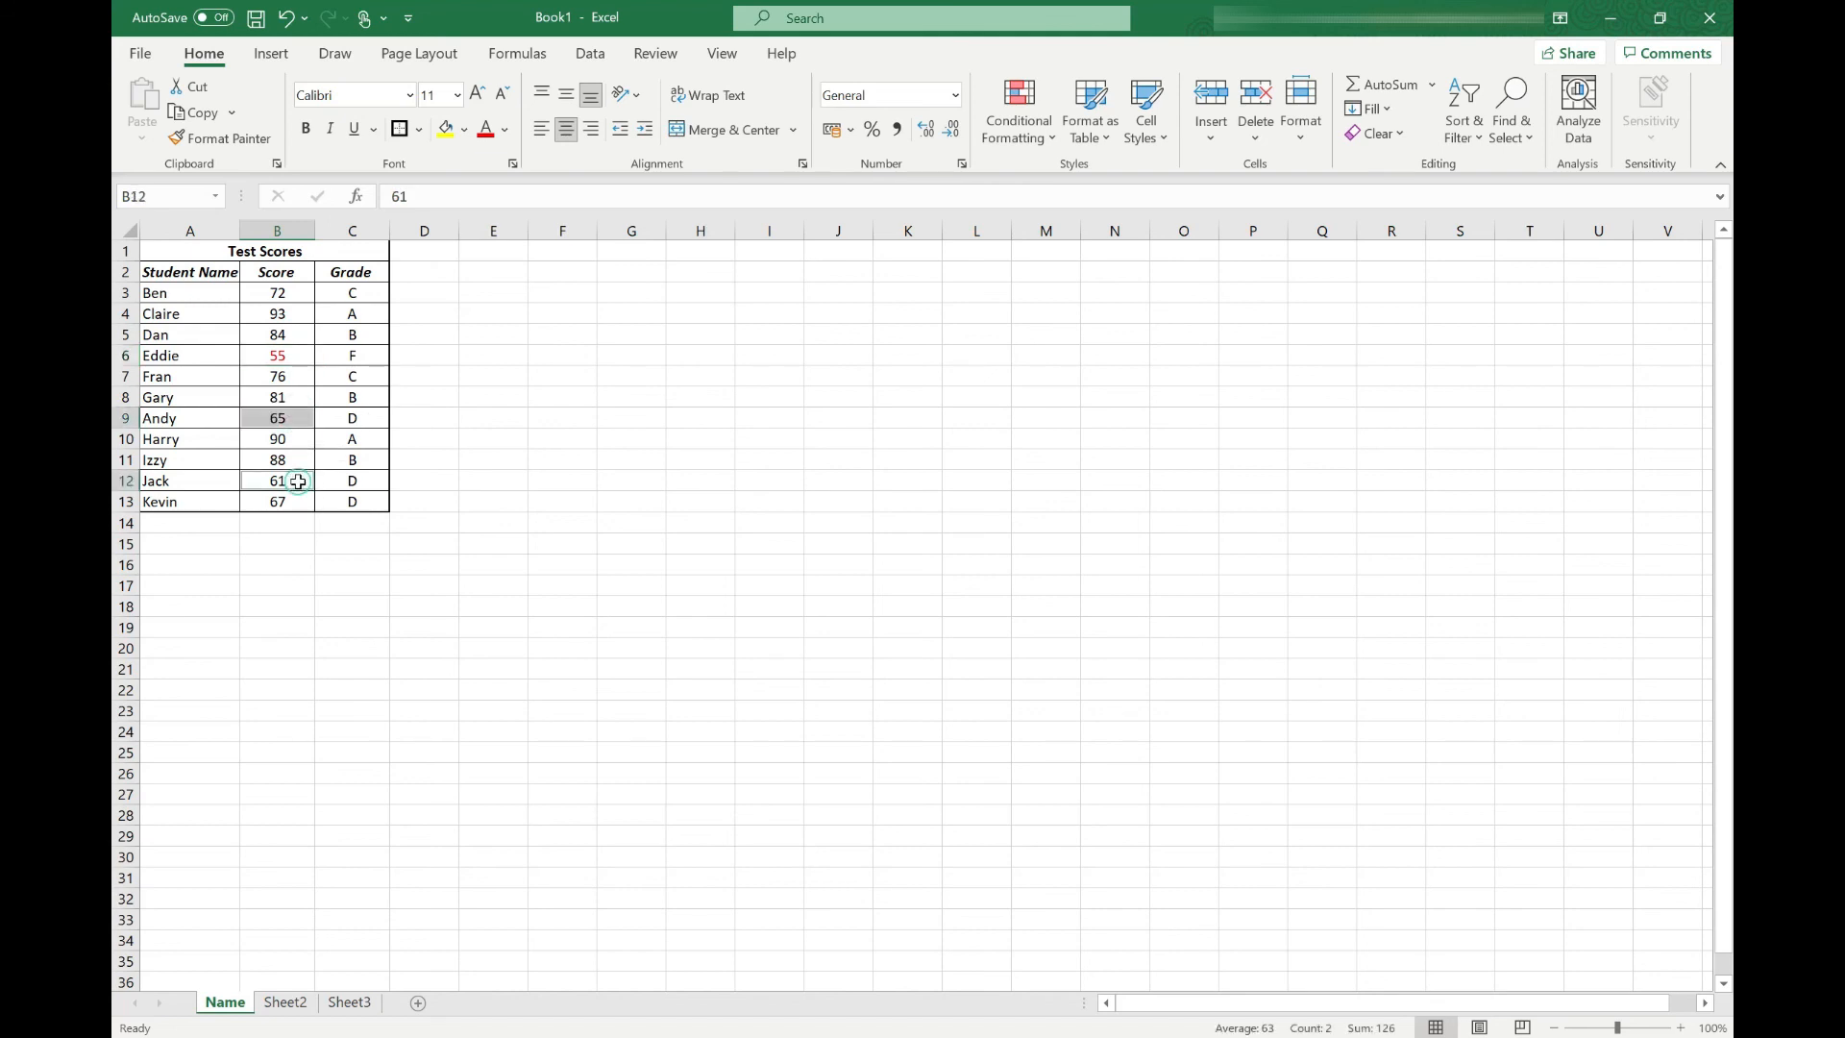
{"action": "left_click", "coordinate": [290, 500], "text": "ctrl"}
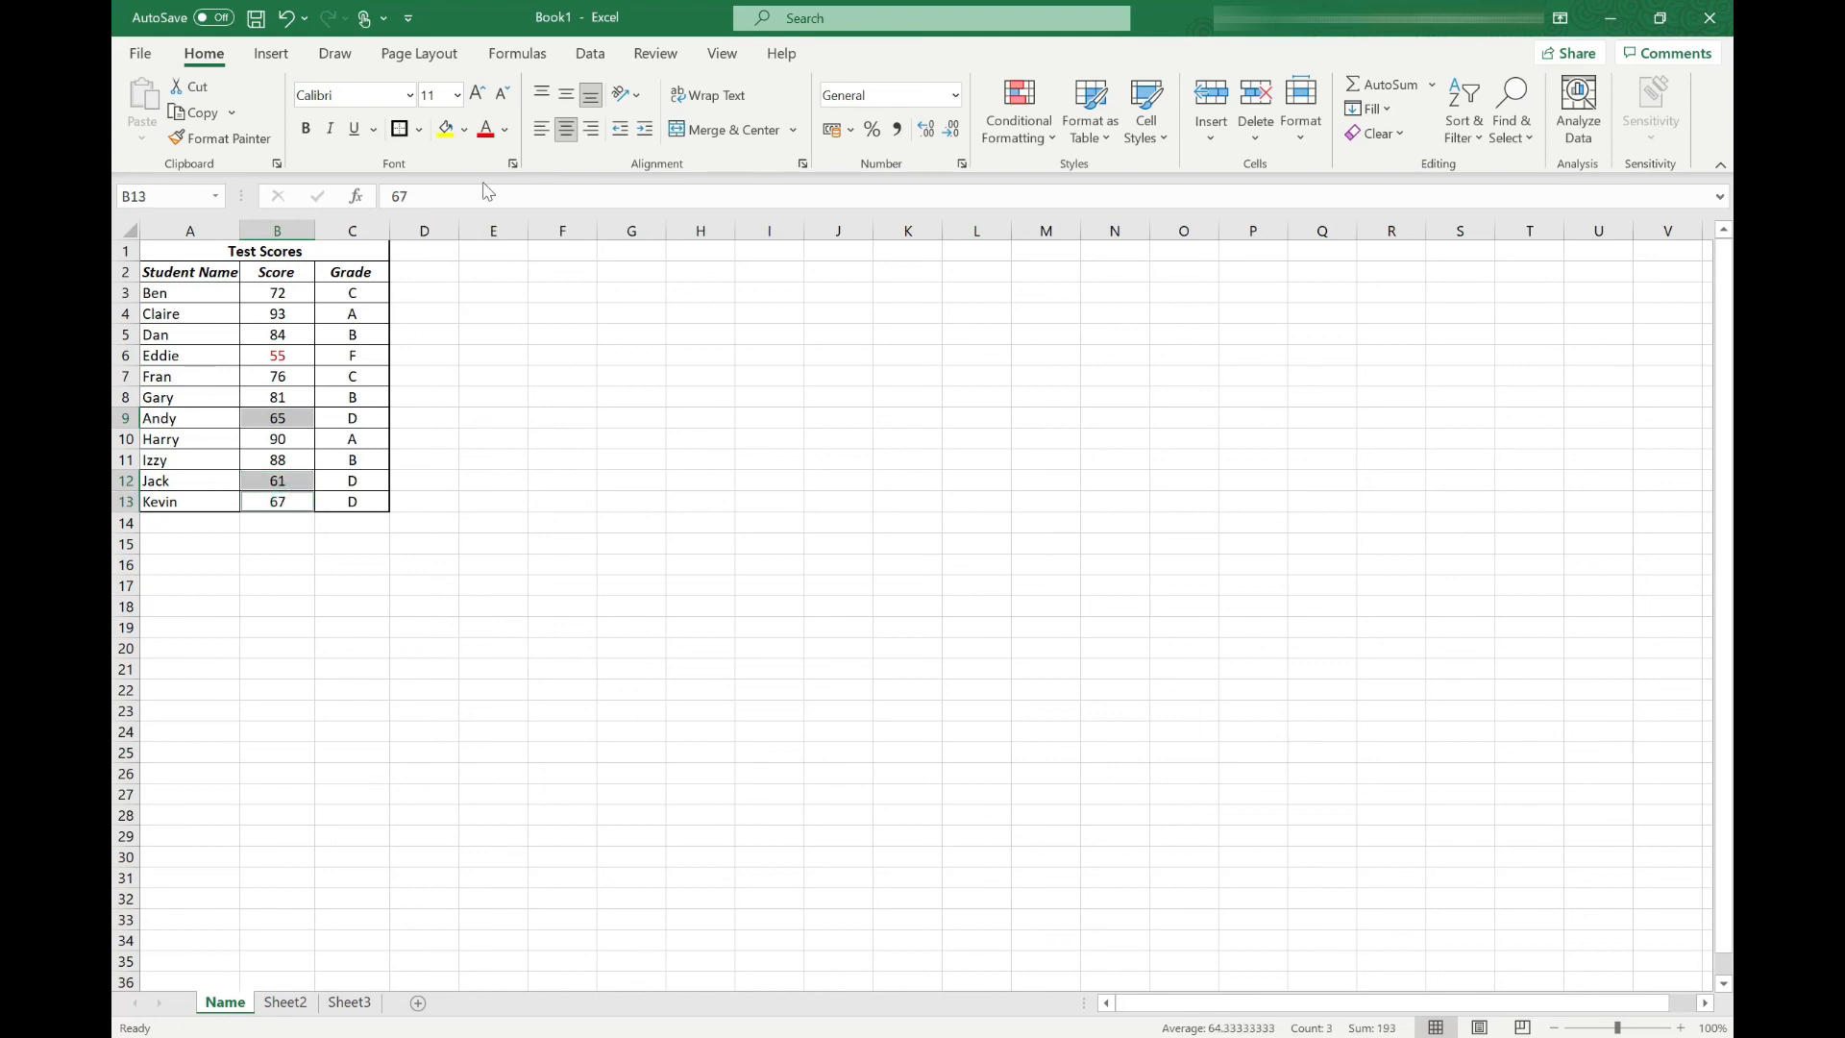
{"action": "left_click", "coordinate": [485, 136]}
Copy the red formatting of B6 to the score in B9 with Format Painter.
{"action": "left_click", "coordinate": [288, 360]}
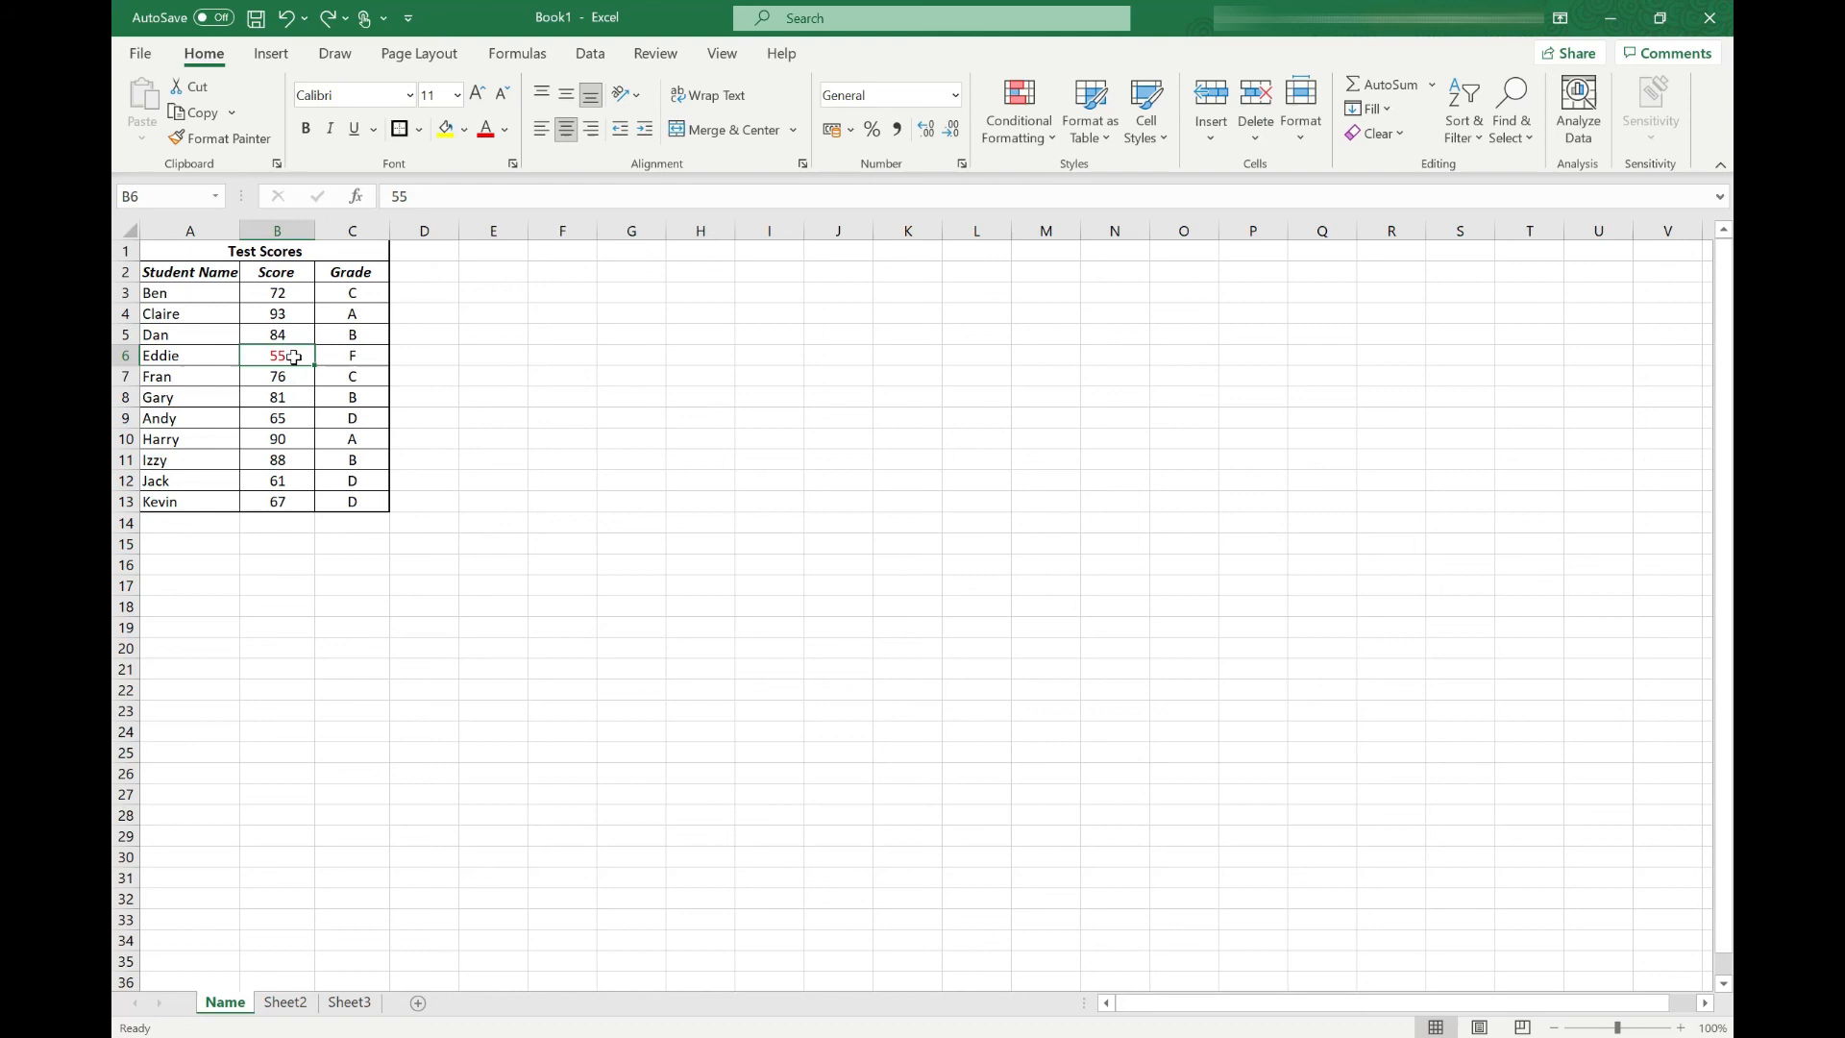
{"action": "left_click", "coordinate": [233, 142]}
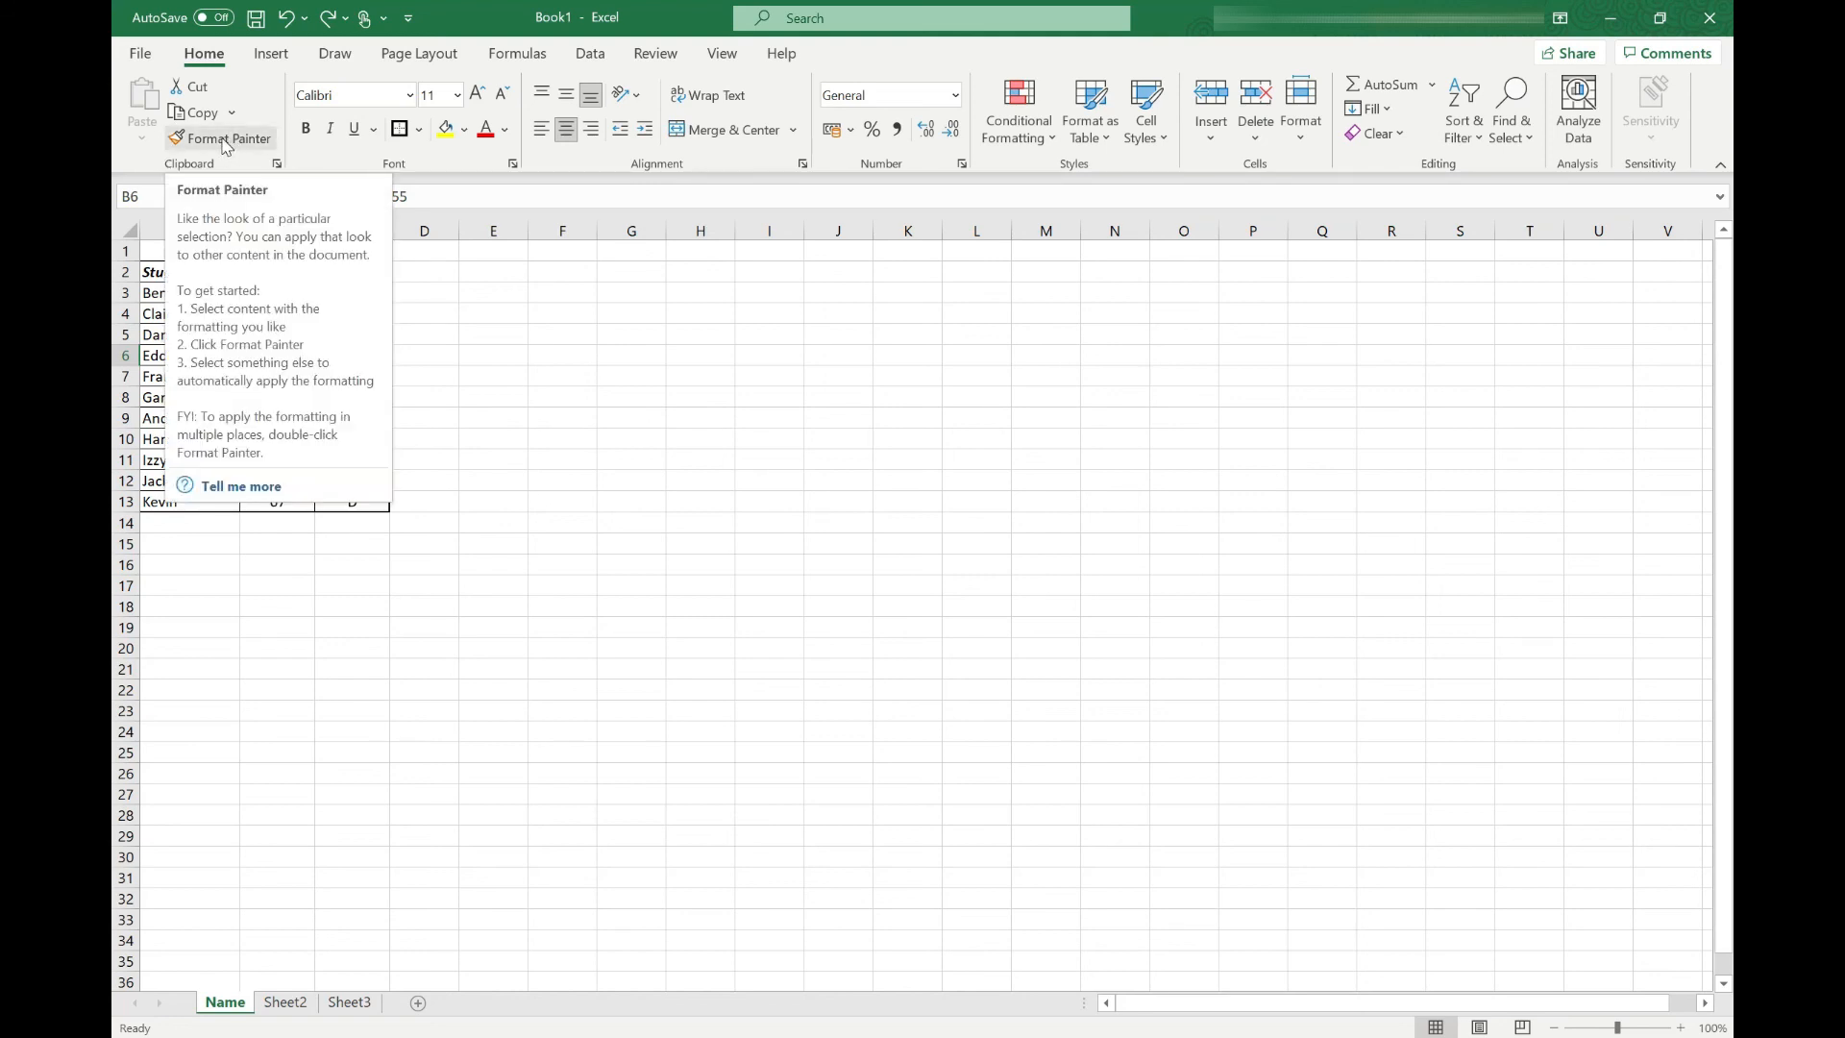
{"action": "left_click", "coordinate": [227, 143]}
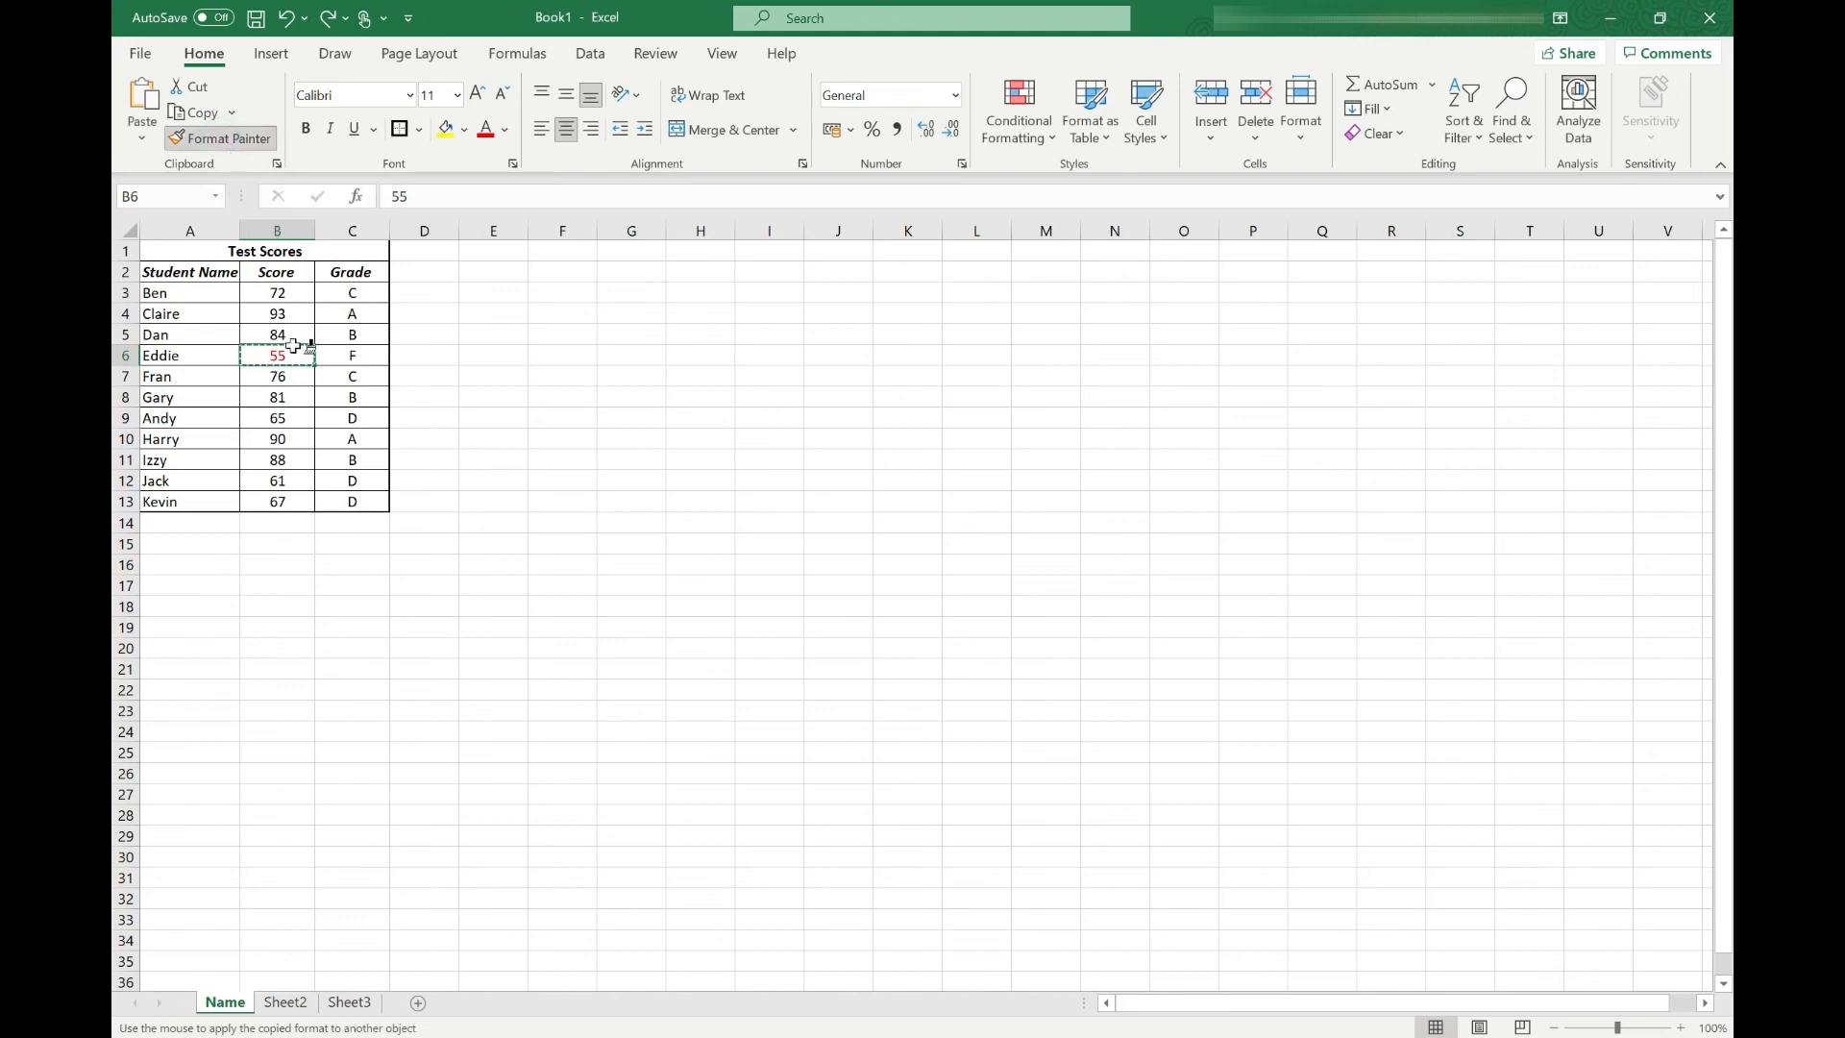
{"action": "left_click", "coordinate": [277, 415]}
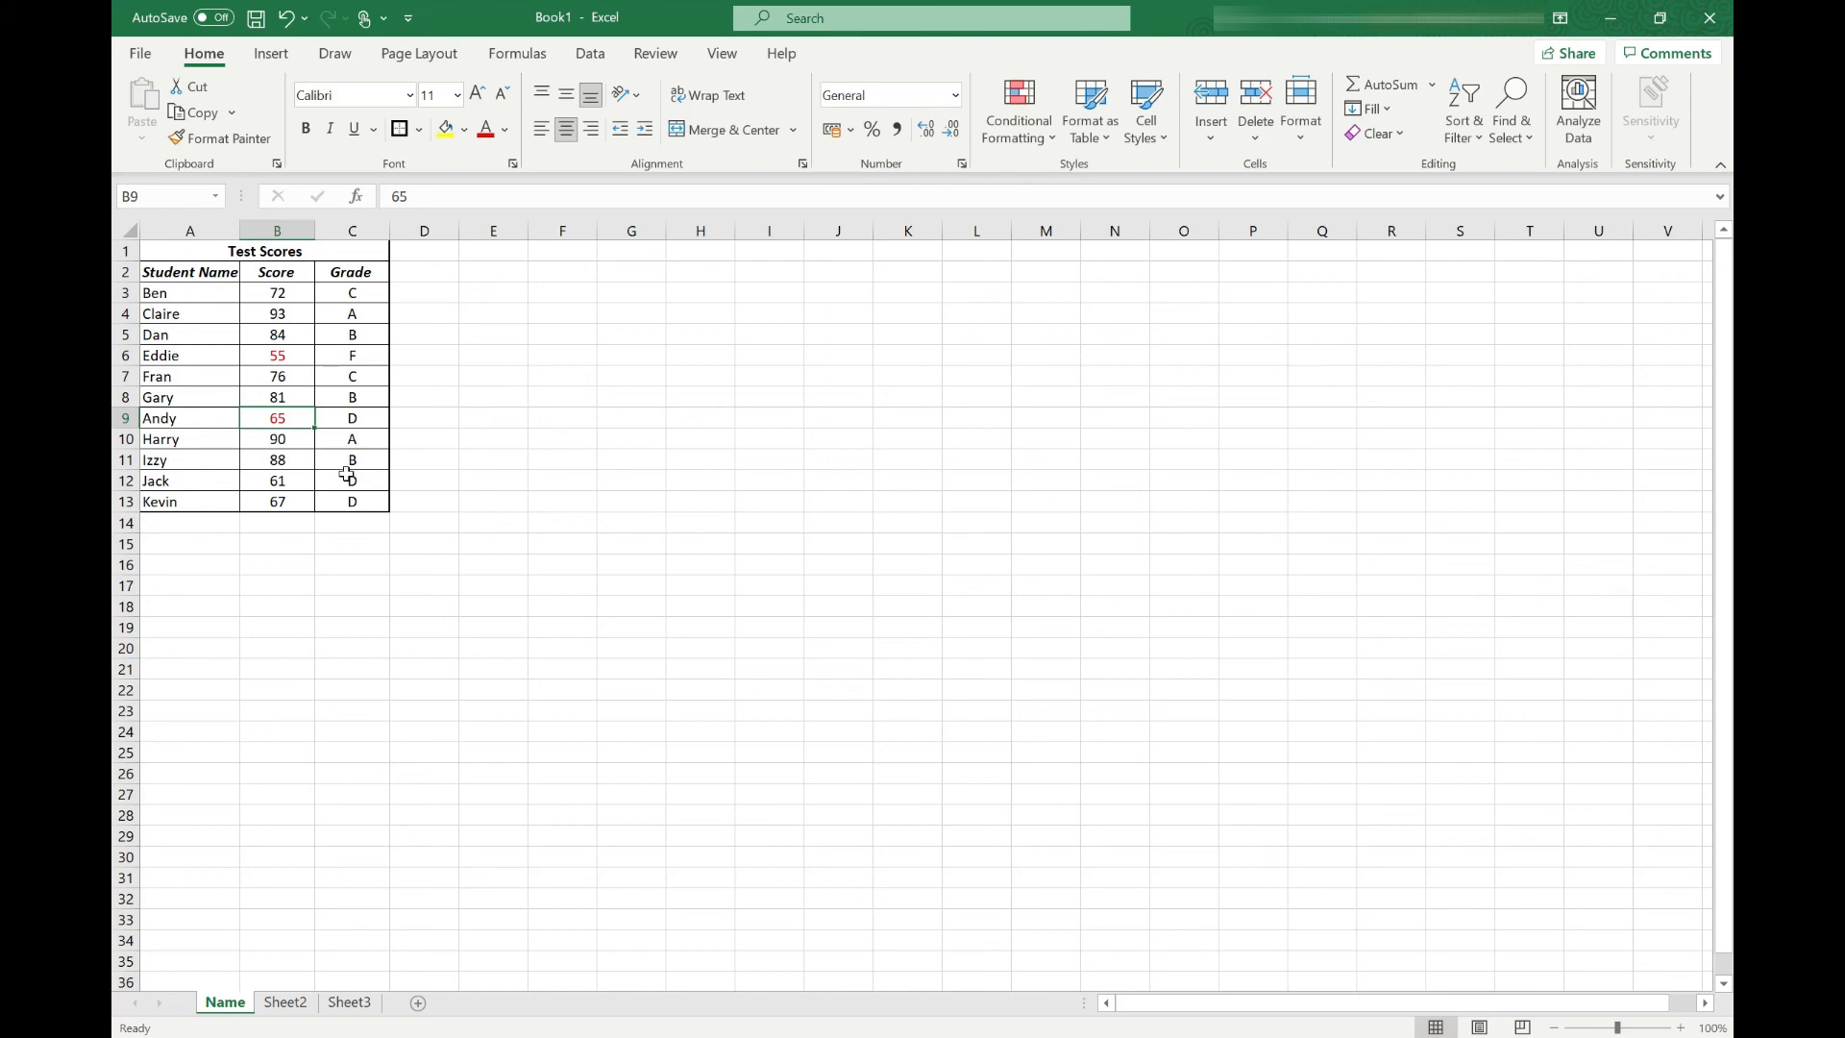
Copy B9's formatting to the scores in B12 and B13 with a locked Format Painter, and turn the painter off.
{"action": "double_click", "coordinate": [231, 140]}
{"action": "left_click", "coordinate": [279, 485]}
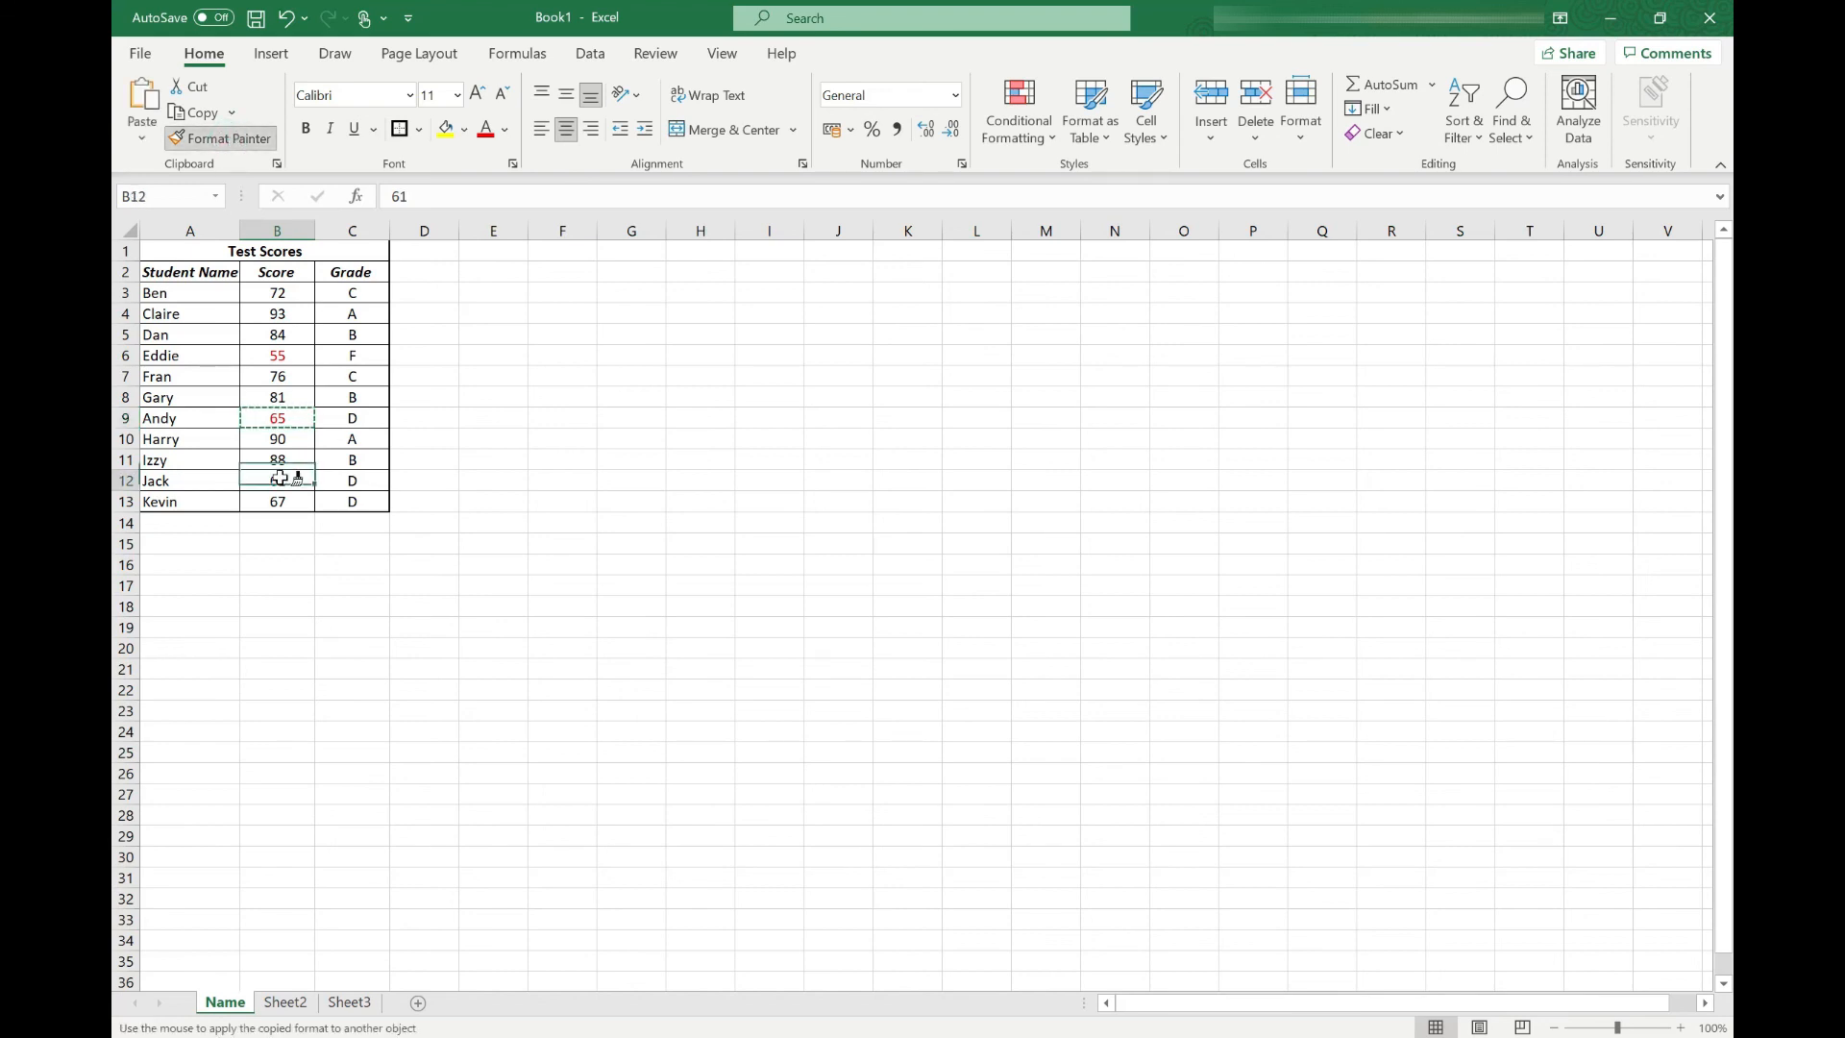
{"action": "left_click", "coordinate": [278, 501]}
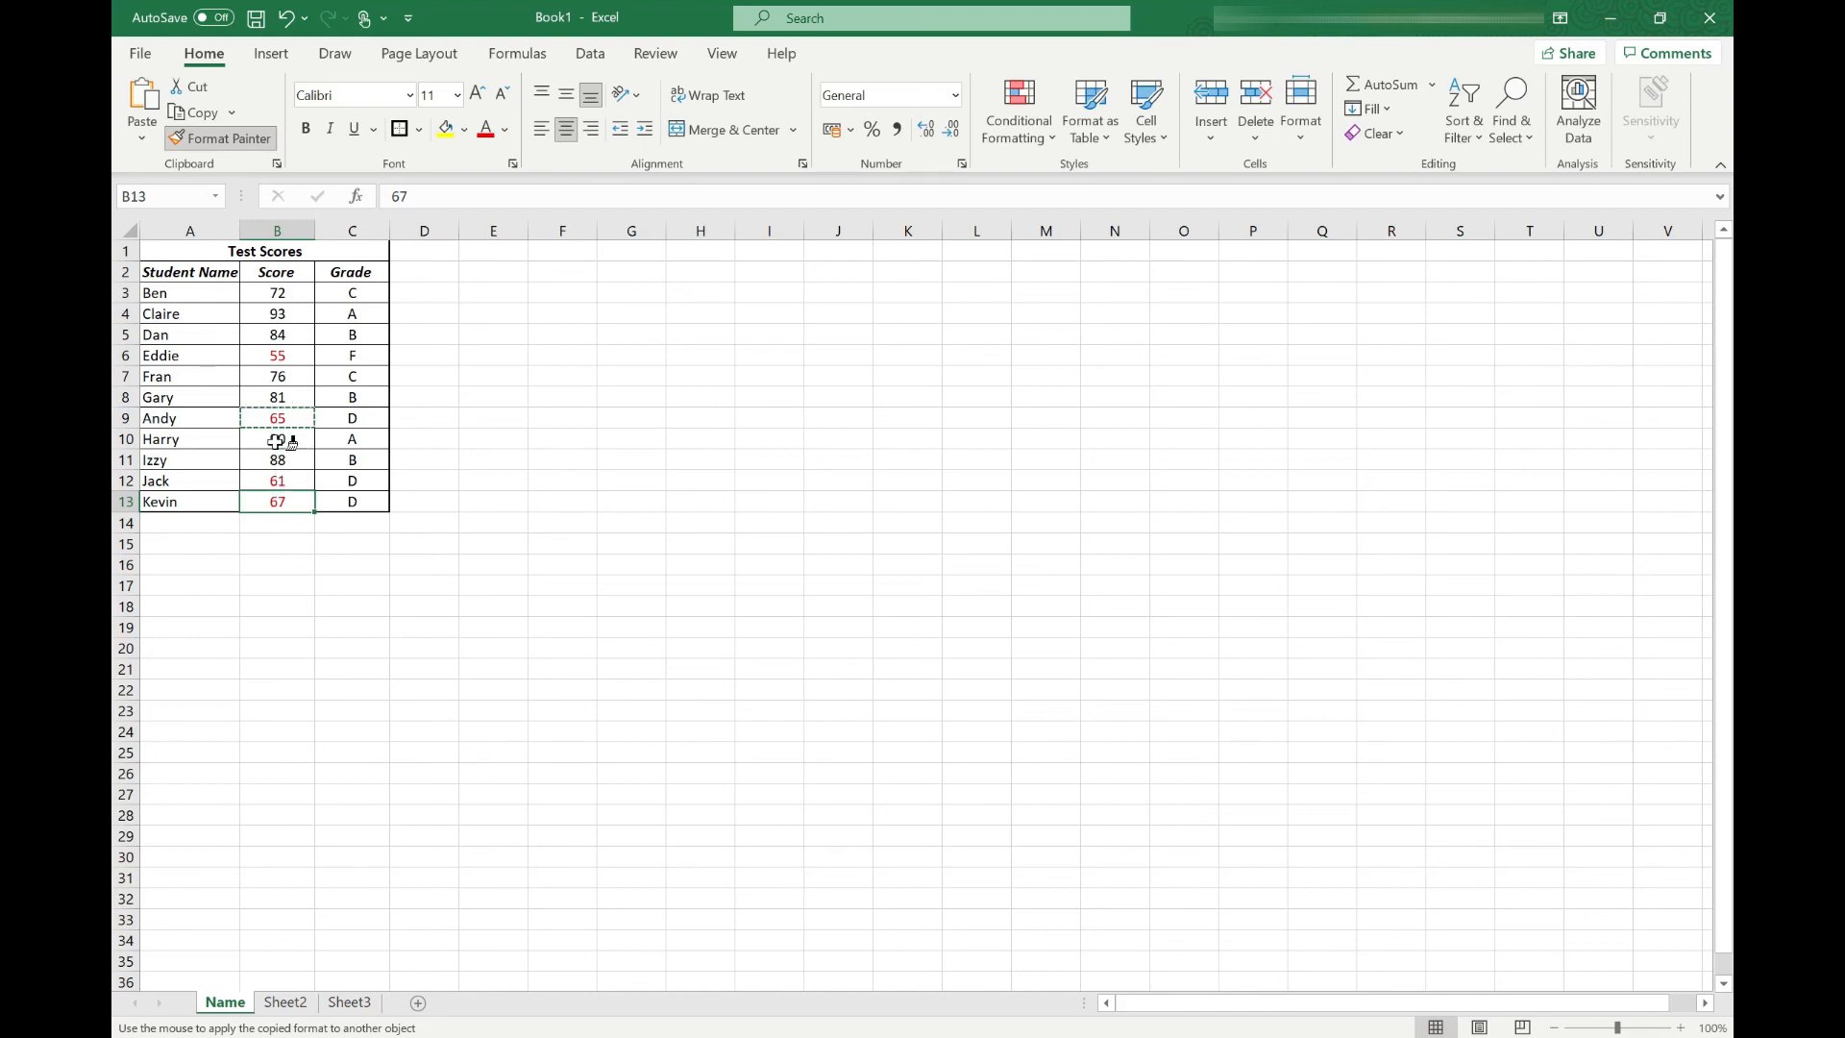
{"action": "key", "text": "Escape"}
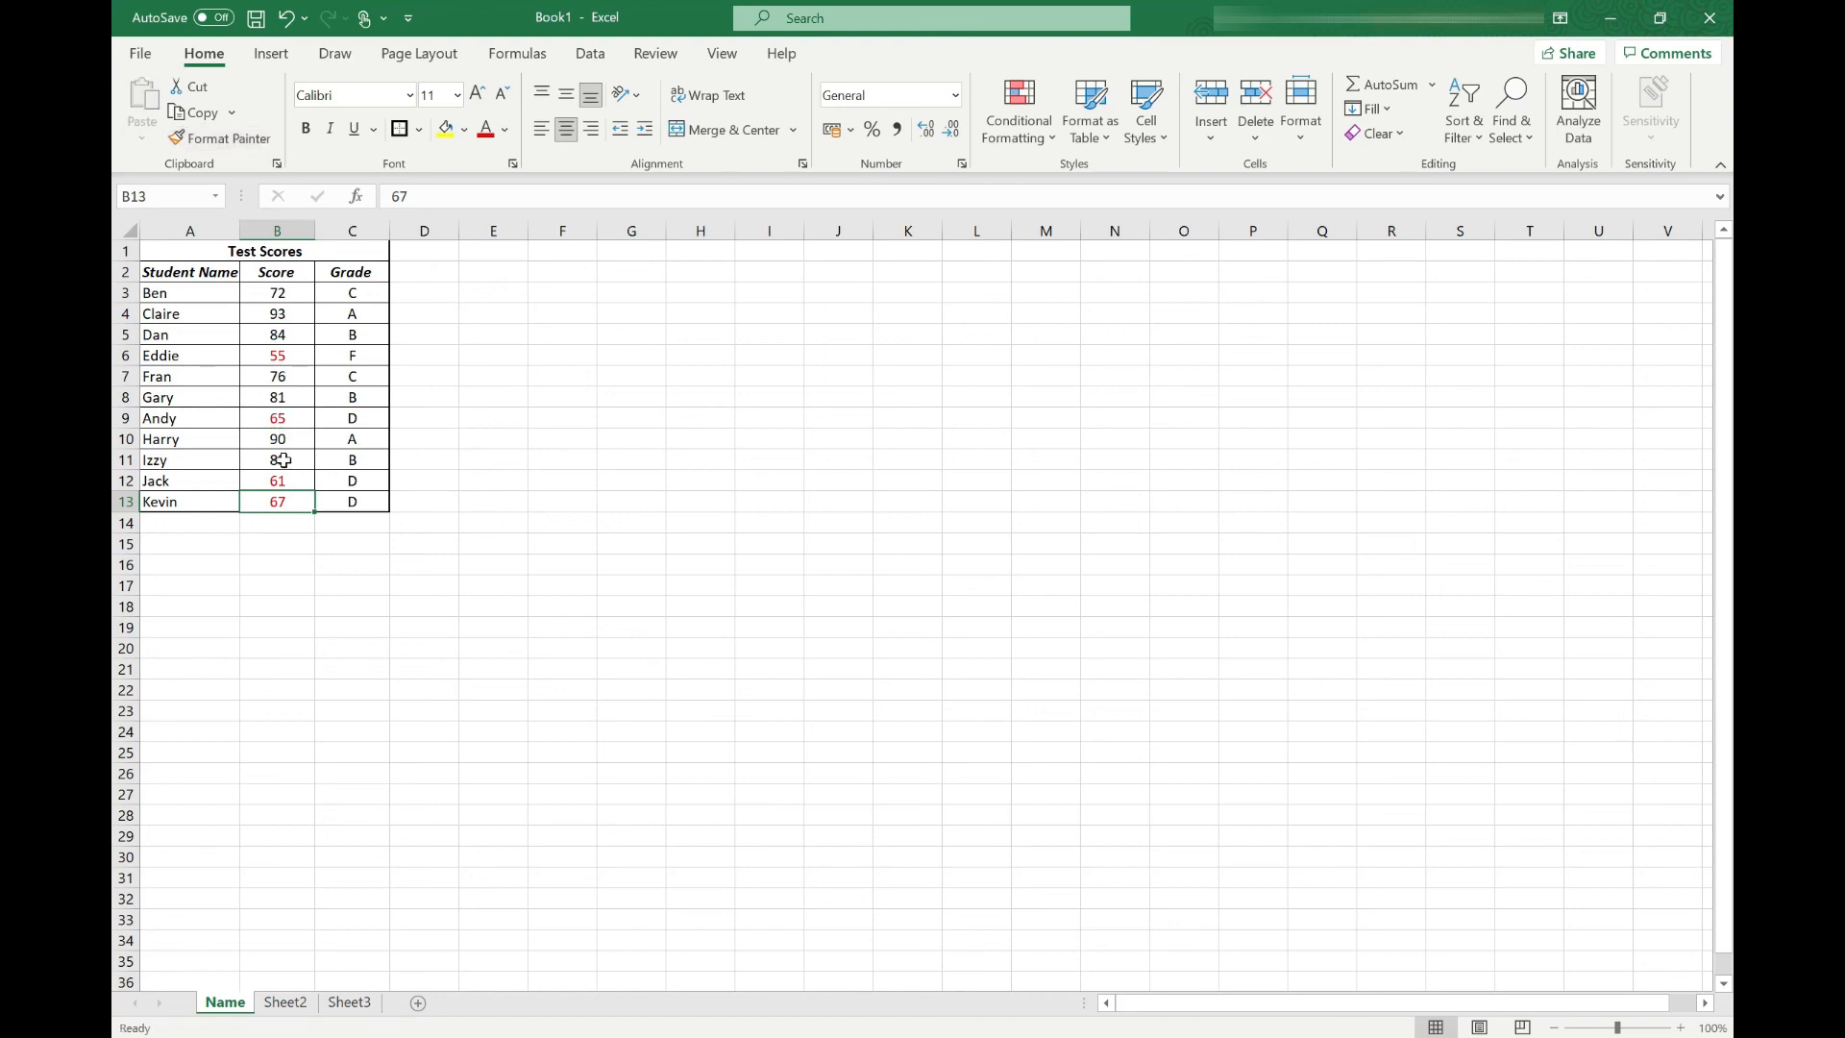